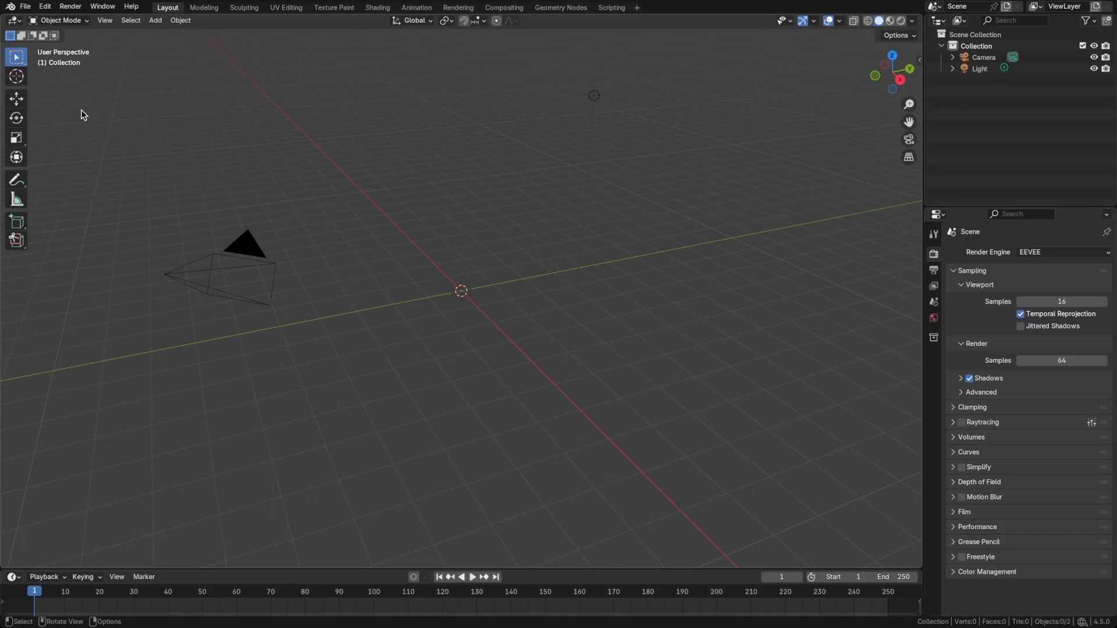
Import the X-wing glTF model into the scene, filtering the files by "glb".
left_click(26, 6)
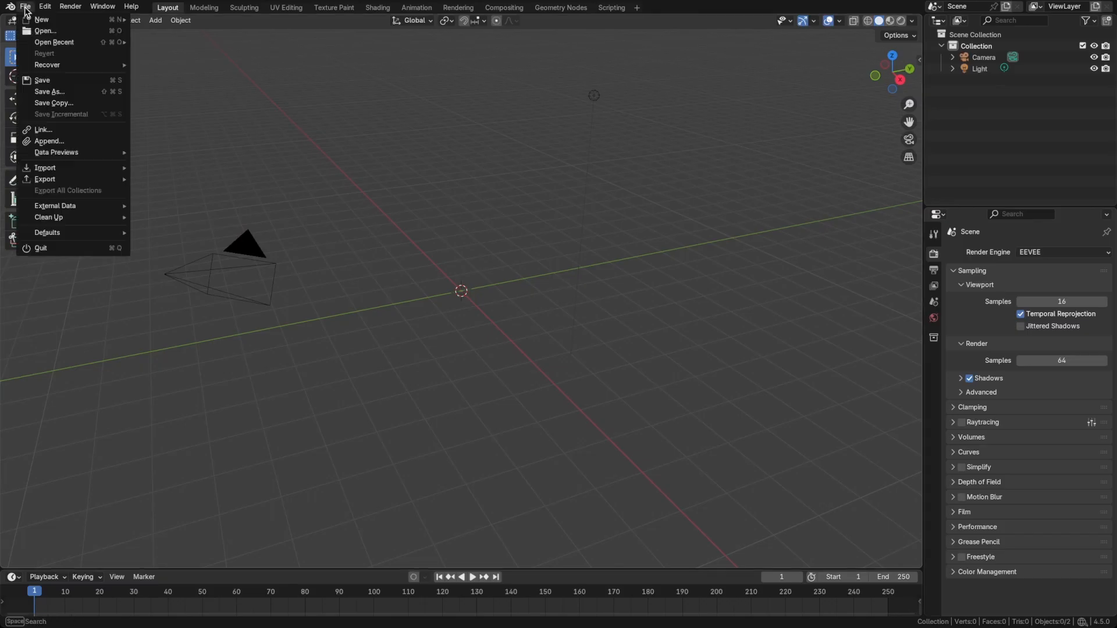
mouse_move(63, 170)
left_click(153, 291)
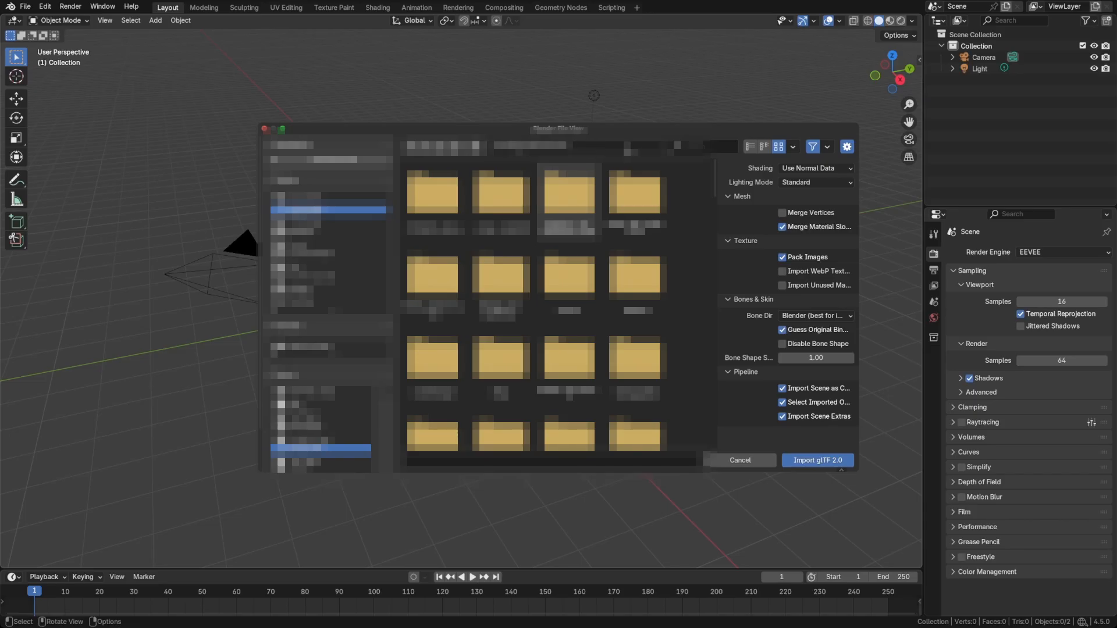
type("glb")
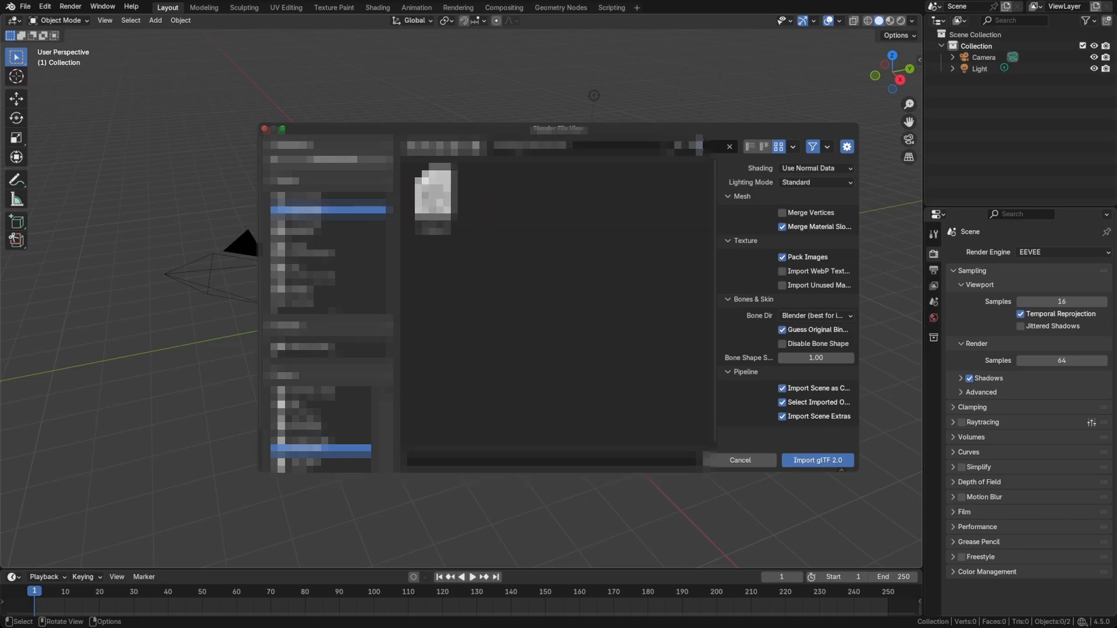
double_click(433, 195)
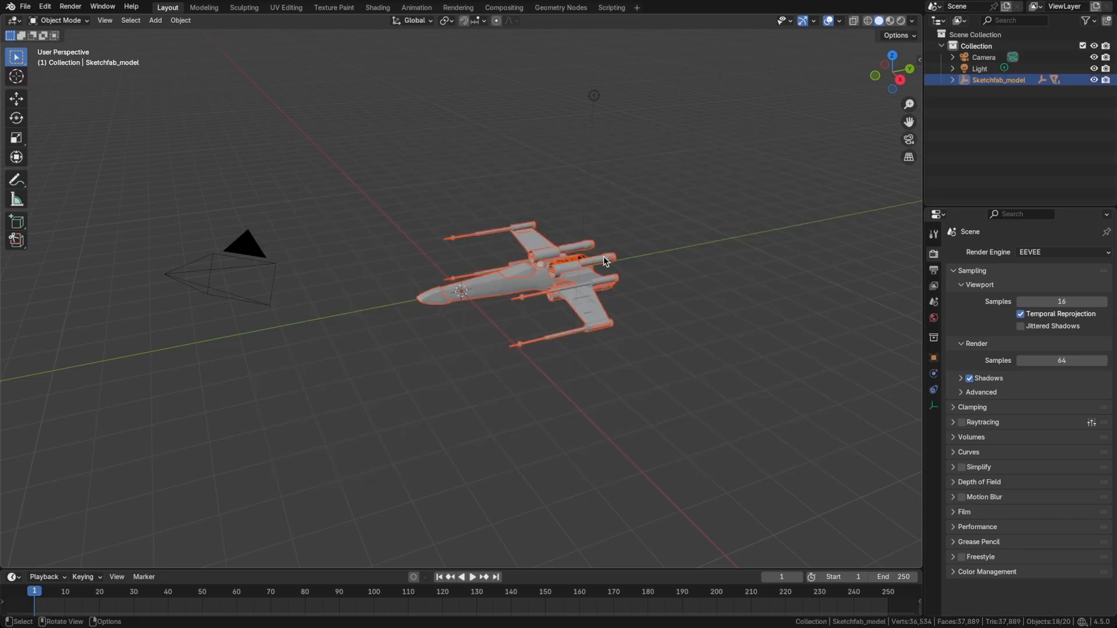
Rotate the whole Sketchfab_model 180 degrees about the global Z axis.
left_click(667, 311)
mouse_move(666, 311)
middle_mouse_down()
mouse_move(579, 326)
mouse_move(657, 317)
middle_mouse_up()
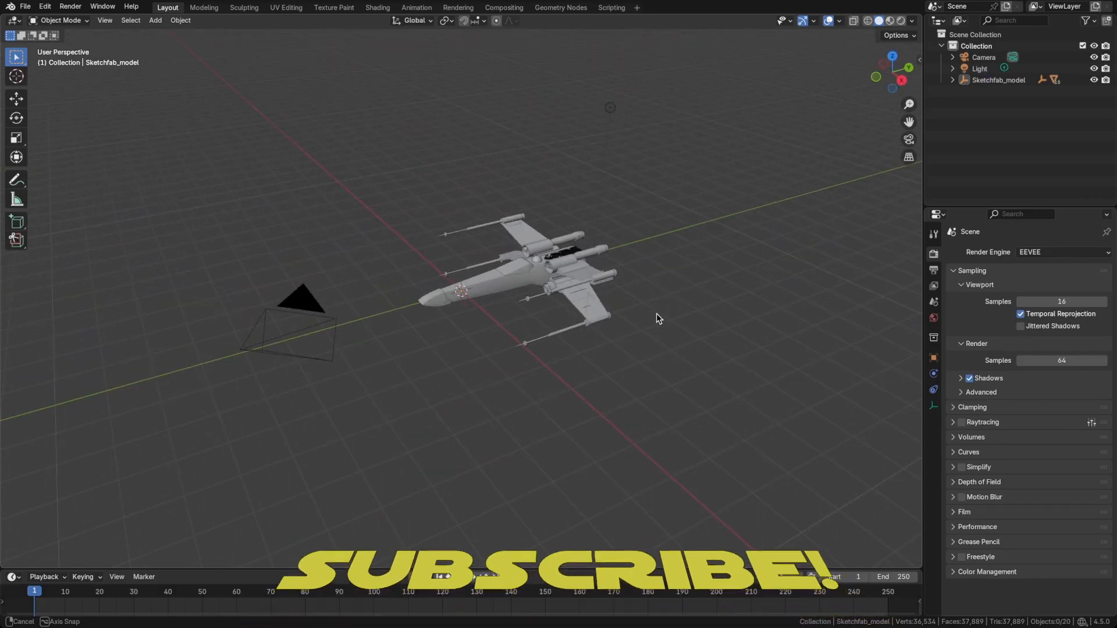
left_click(494, 285)
left_click(988, 80)
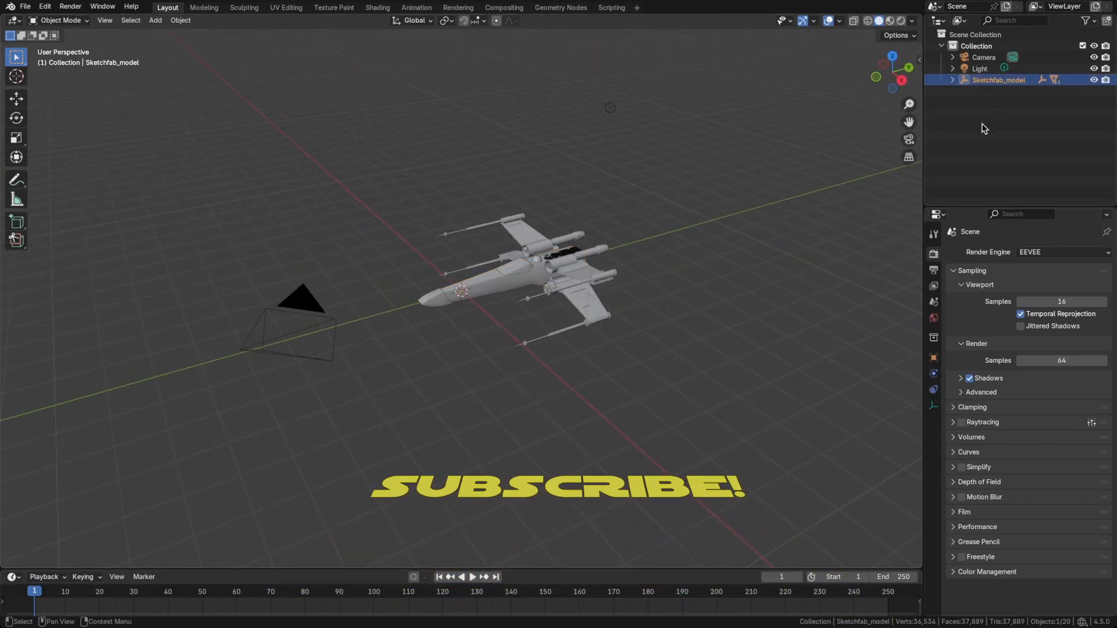
type("r")
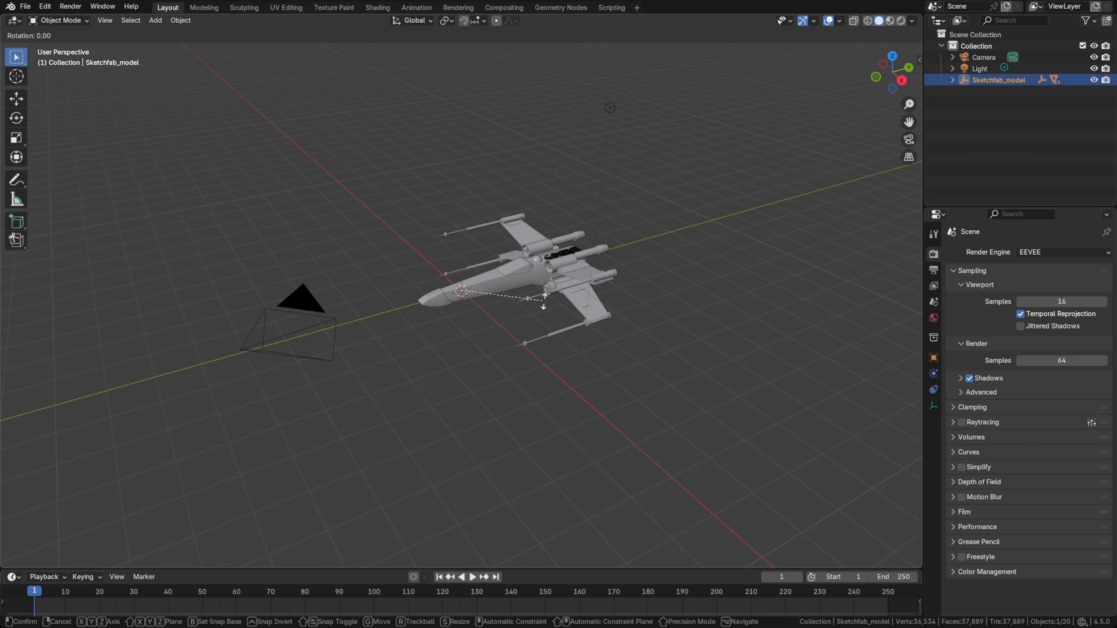
type("z180")
key("Return")
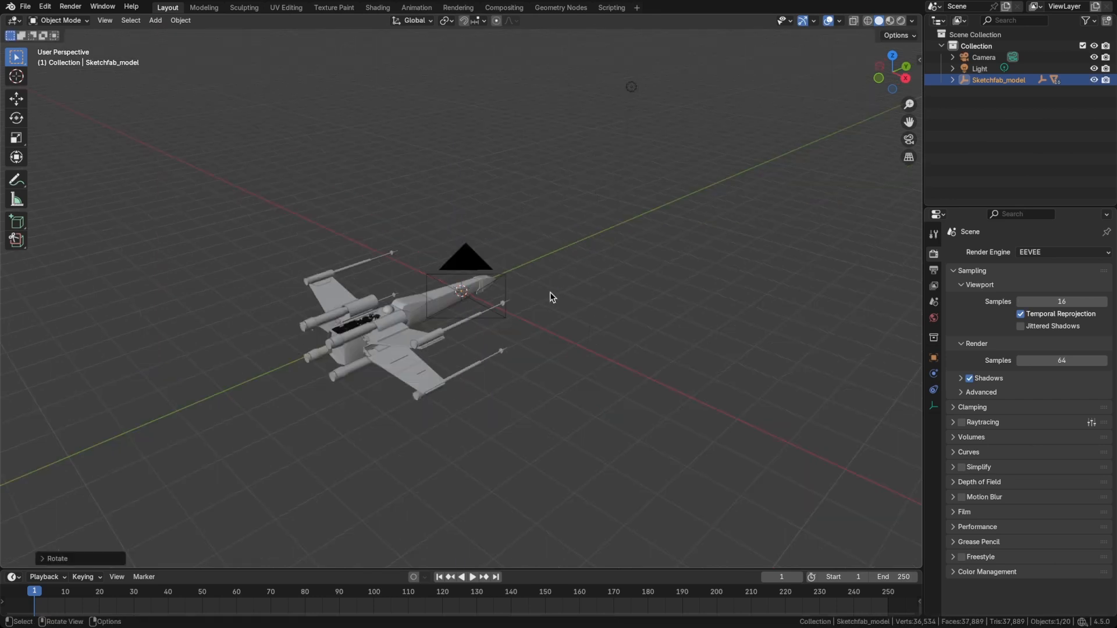
Clear the camera's rotation and location so that it sits at the world origin.
left_click(471, 268)
middle_click_drag(532, 268, 517, 270)
key("alt+r")
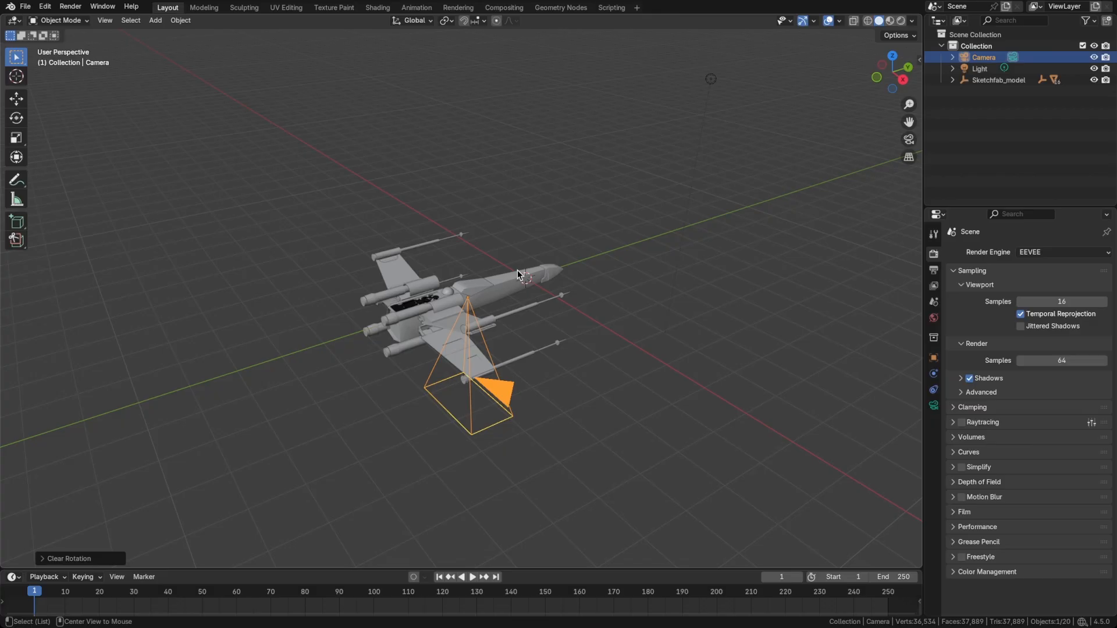
key("alt+g")
Rotate the camera 90 degrees about the global X axis.
middle_click_drag(552, 288, 525, 303)
type("rx")
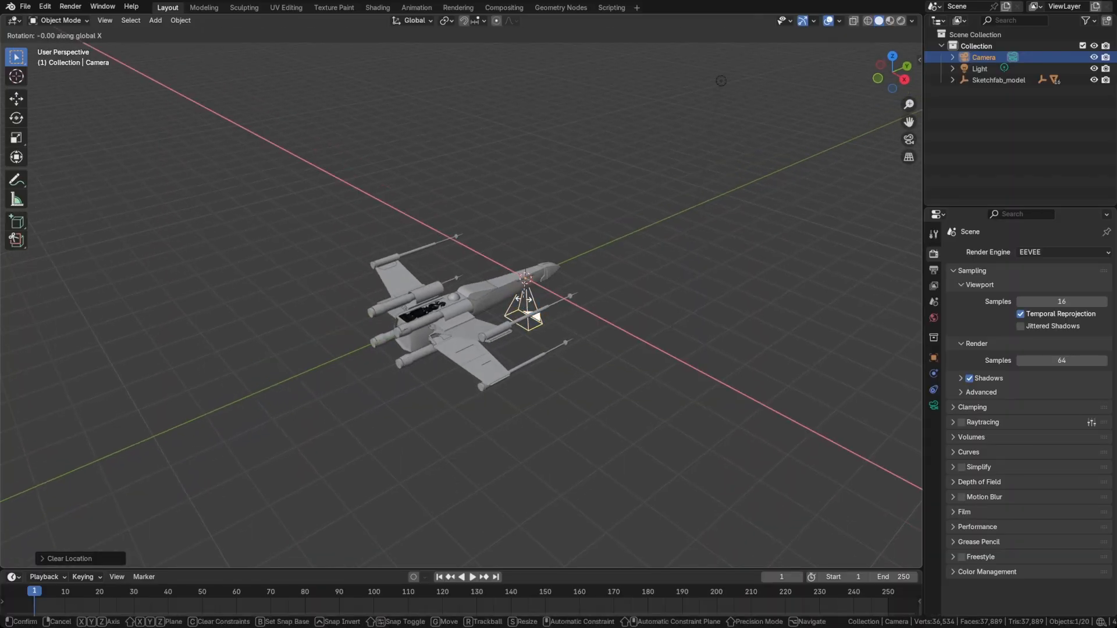
type("90")
key("Return")
Move the camera backward along the global Y axis to a spot behind the X-wing's engines.
mouse_move(602, 292)
middle_mouse_down()
mouse_move(544, 257)
mouse_move(578, 305)
mouse_move(600, 287)
middle_mouse_up()
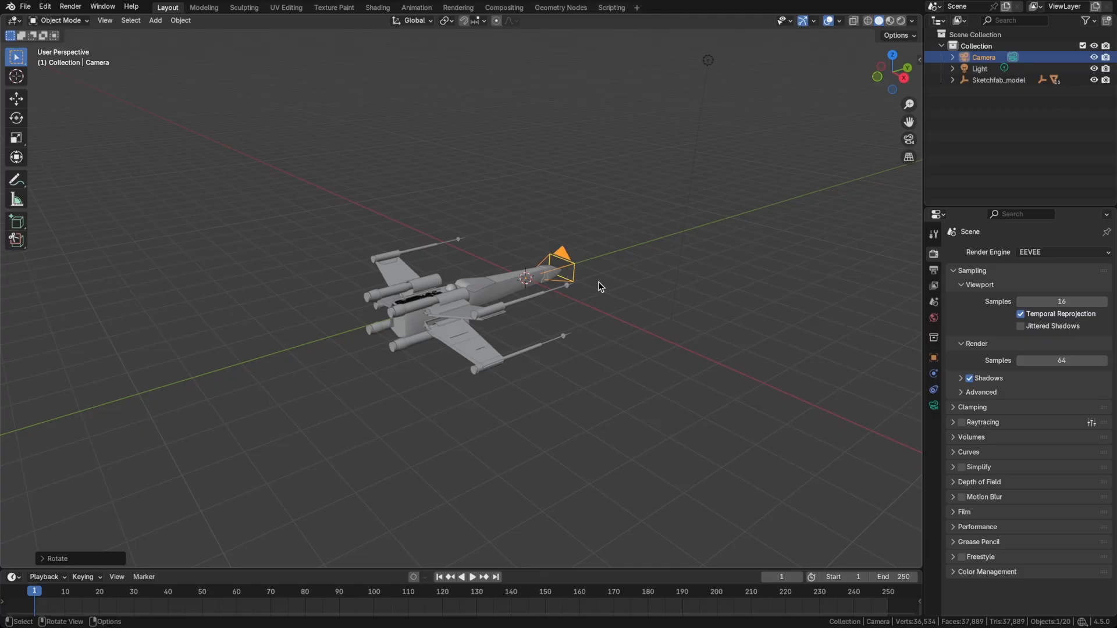
key("g")
key("y")
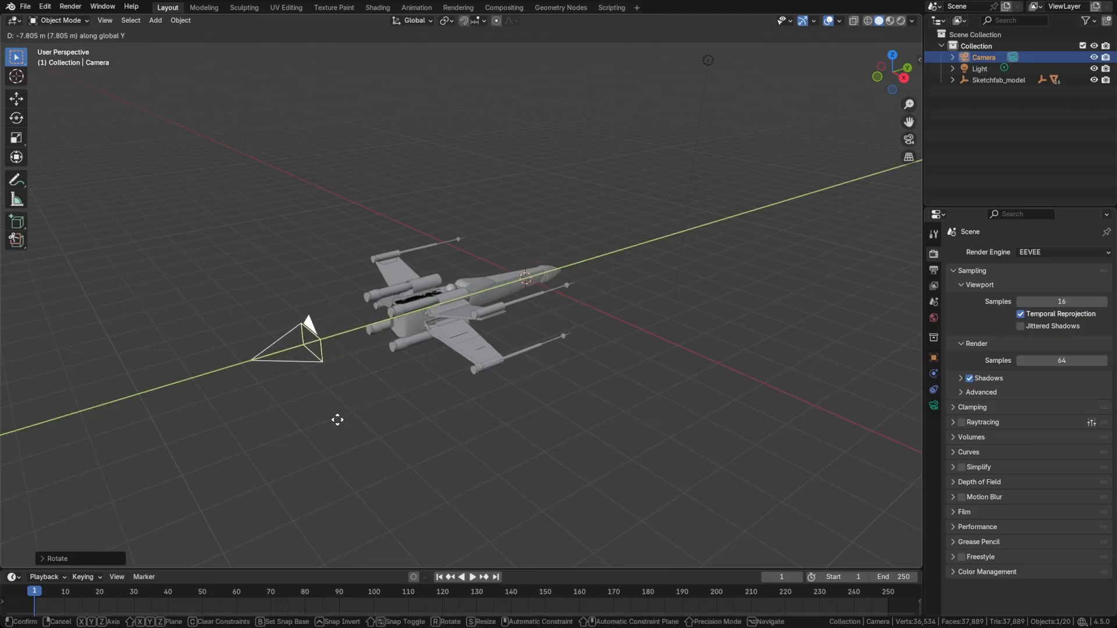
left_click(282, 450)
Look through the camera and pull it back along its local Z axis until the whole X-wing fits well inside the frame.
key("grave")
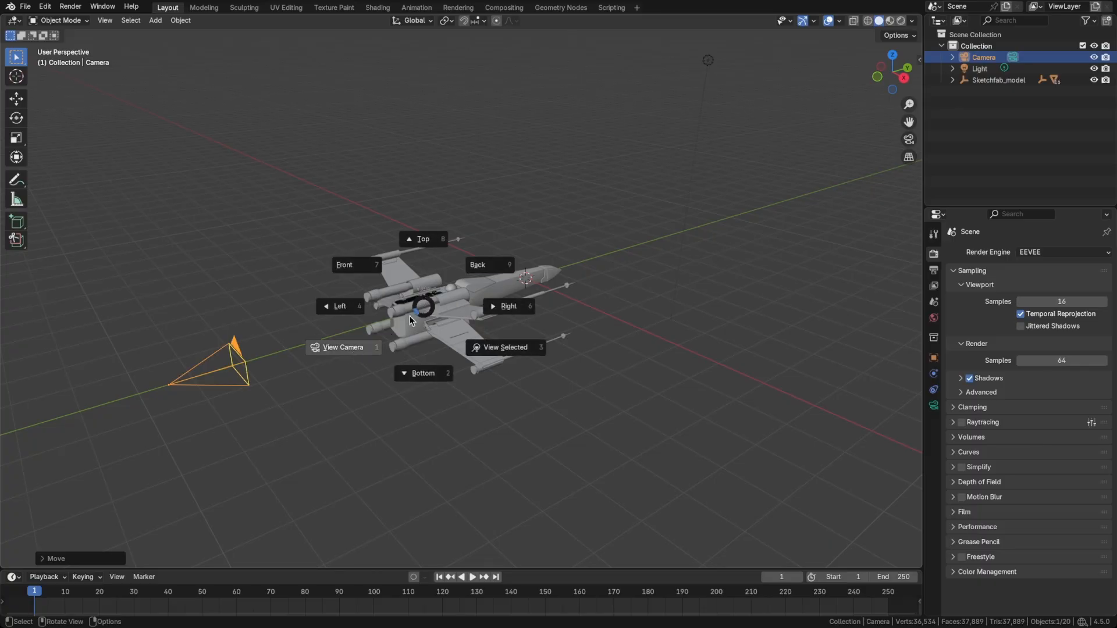
left_click(348, 356)
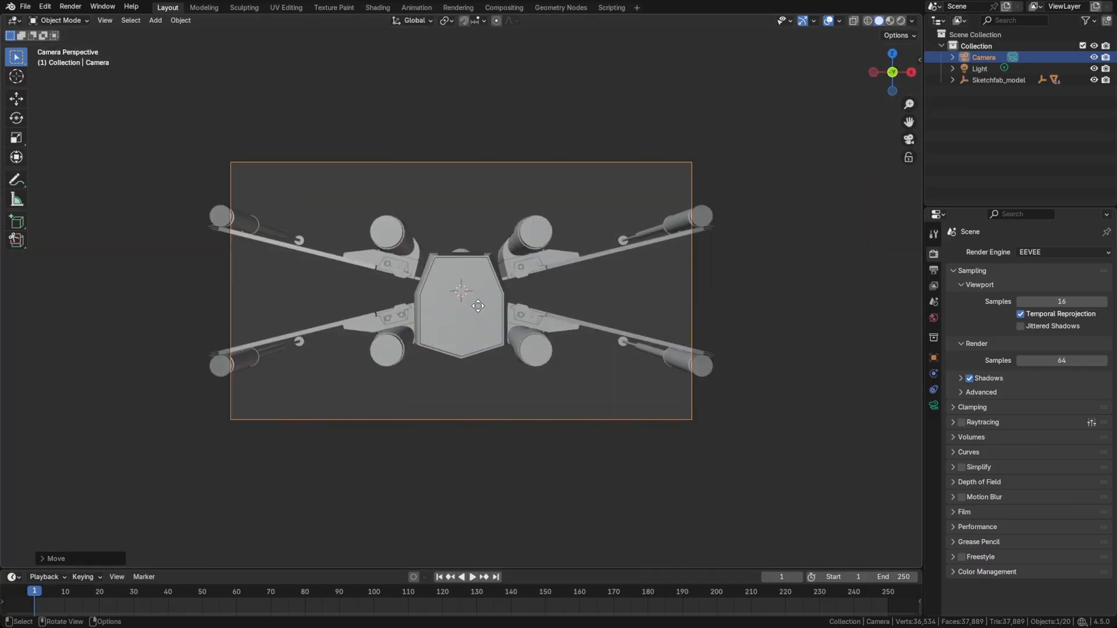
key("g")
key("z")
key("z")
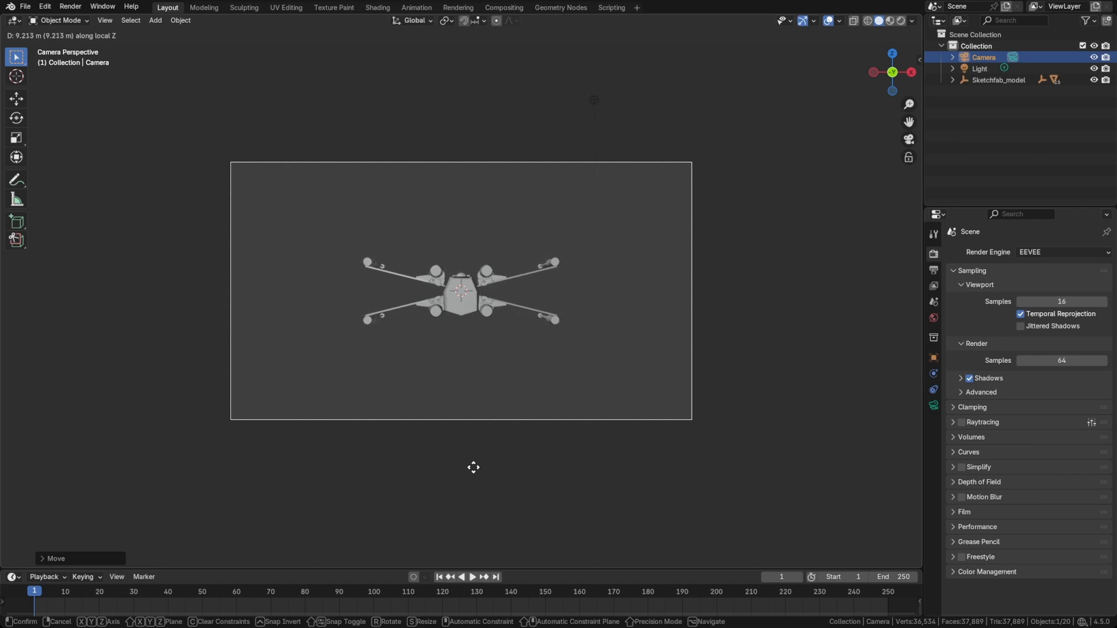
left_click(469, 497)
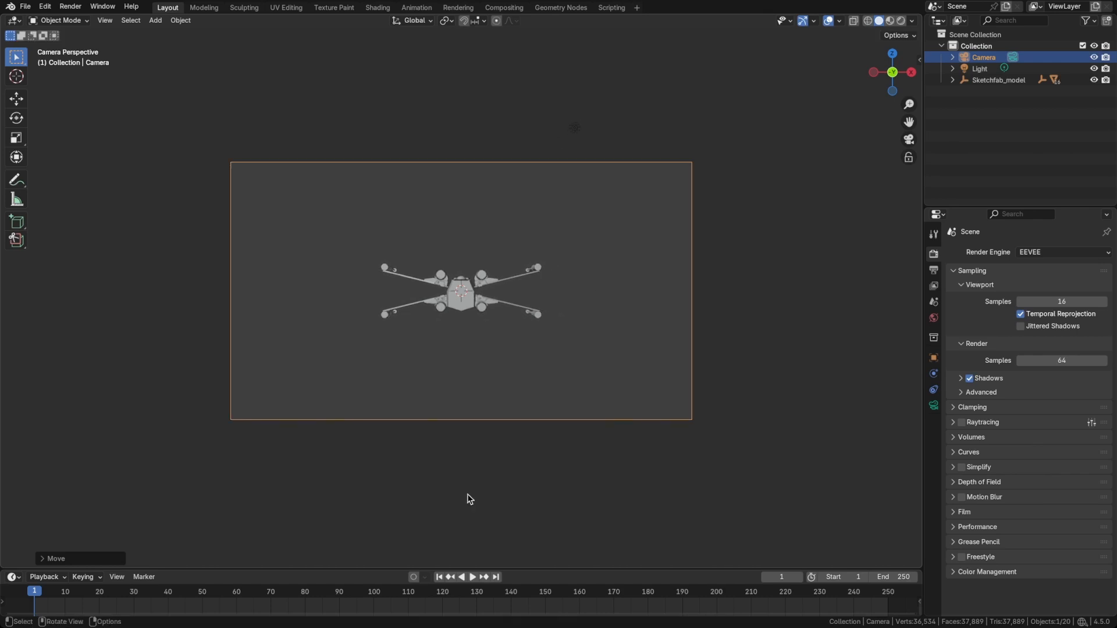
Raise the camera slightly along the global Z axis so the ship sits just below the frame's centre.
key("g")
key("z")
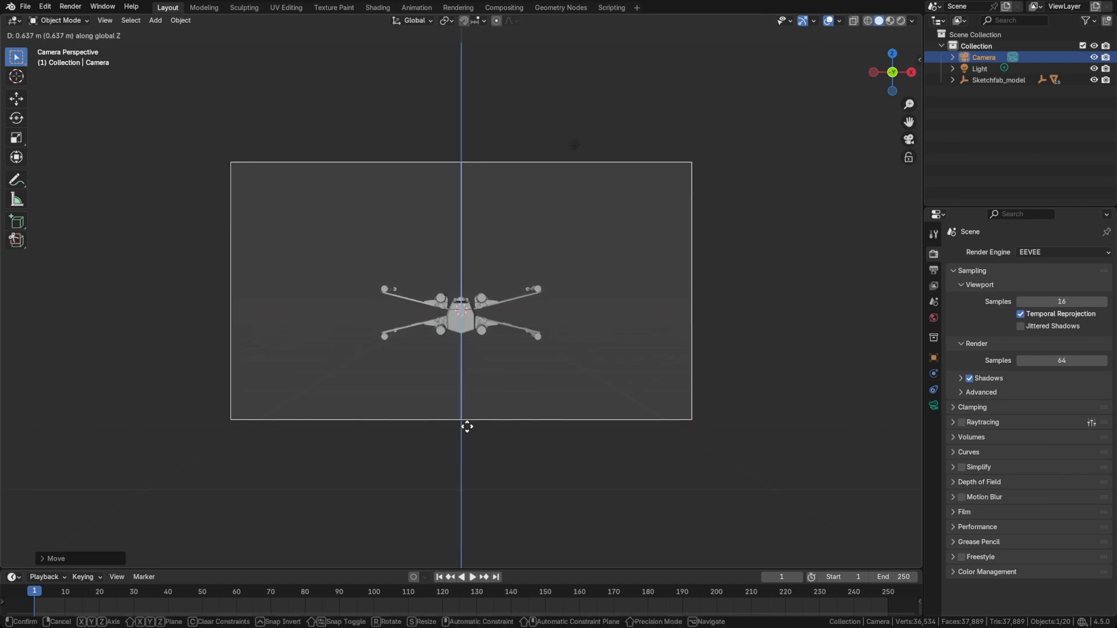
left_click(464, 391)
Switch the viewport to Rendered shading and inspect the engines at the rear of the X-wing.
key("z")
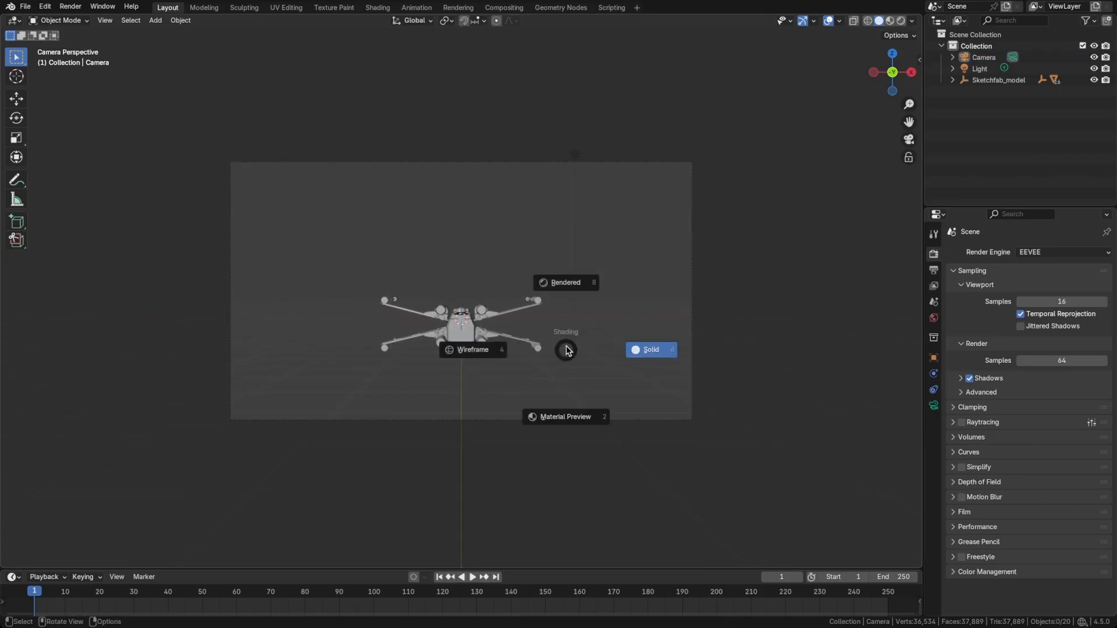
left_click(566, 288)
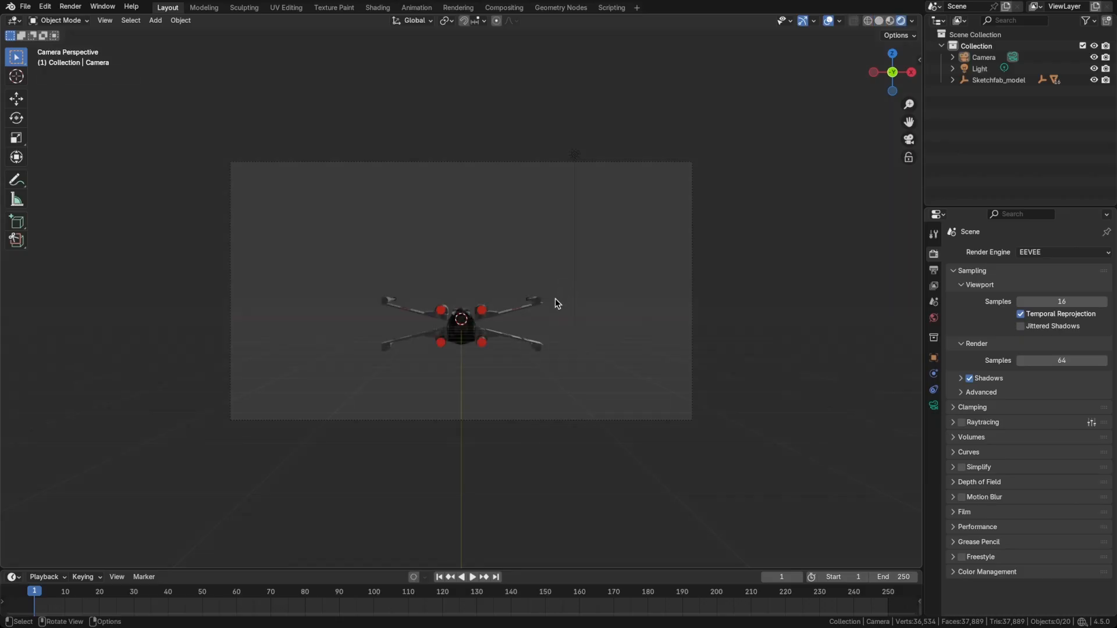
middle_click_drag(514, 301, 374, 289)
scroll(417, 333, "up", 5)
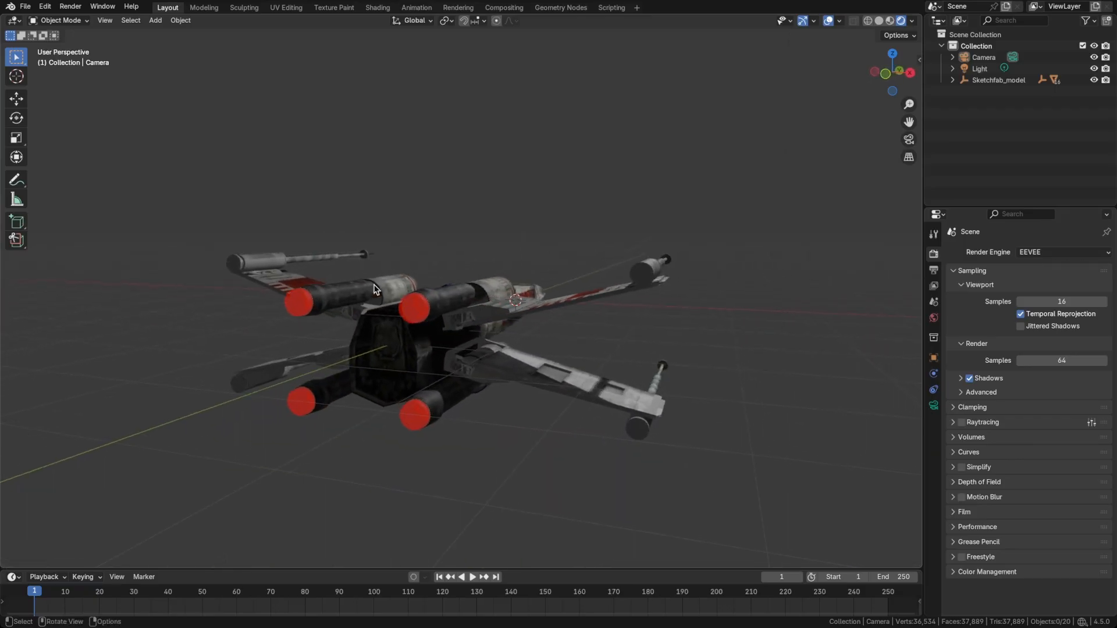
middle_click_drag(436, 314, 465, 308, "shift")
scroll(464, 308, "down", 1)
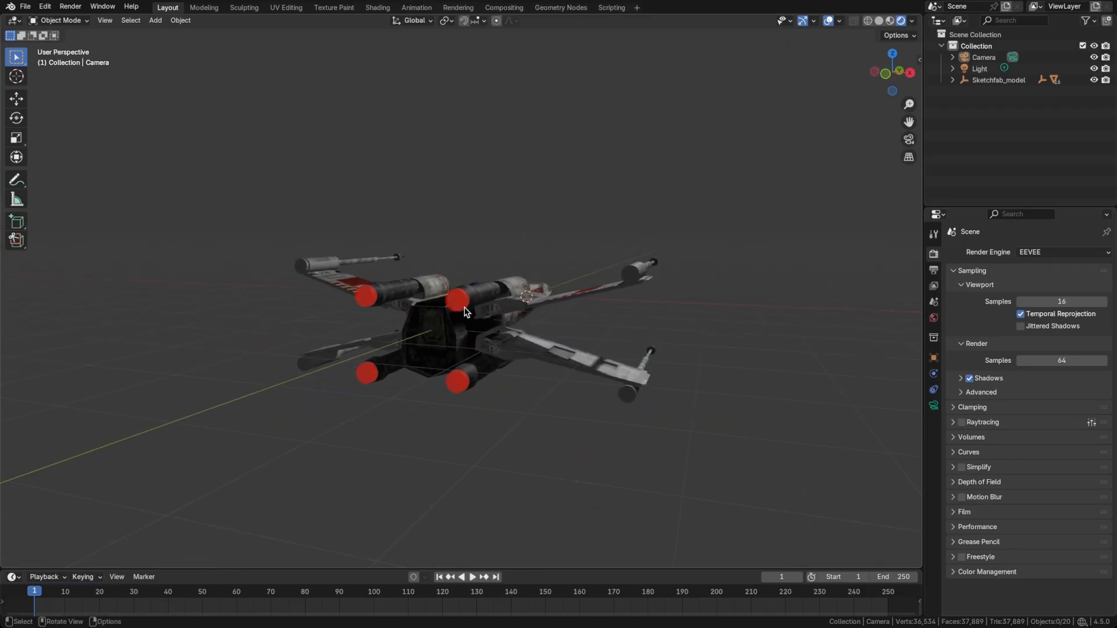
Add a point light and move it about 5.5 m along the negative global Y axis, behind the ship.
scroll(465, 311, "up", 2)
key("shift+a")
mouse_move(476, 468)
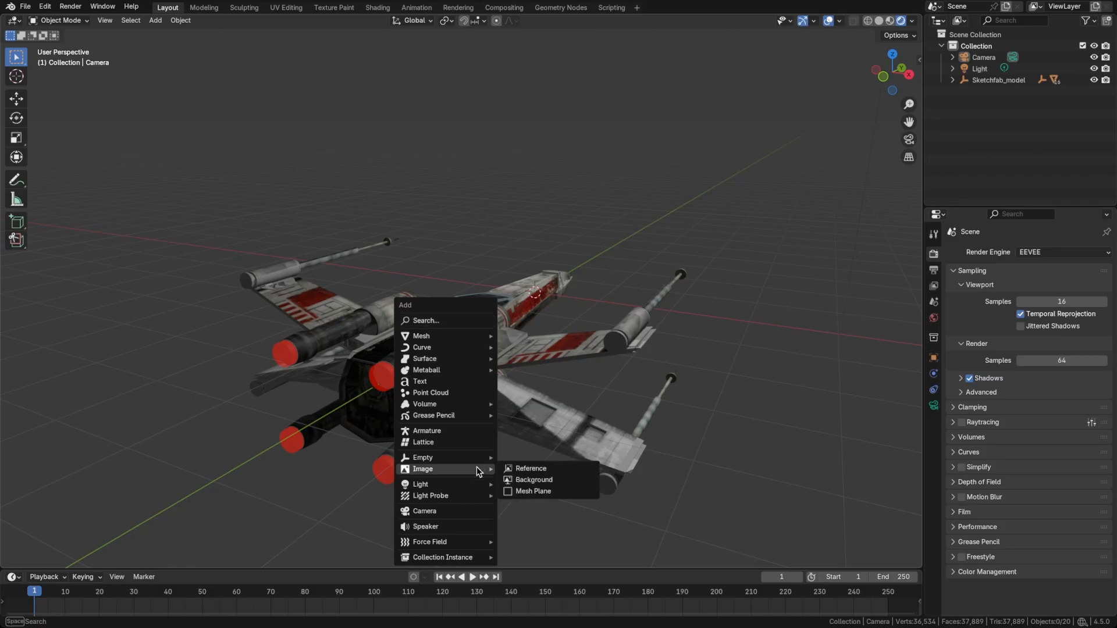
left_click(526, 480)
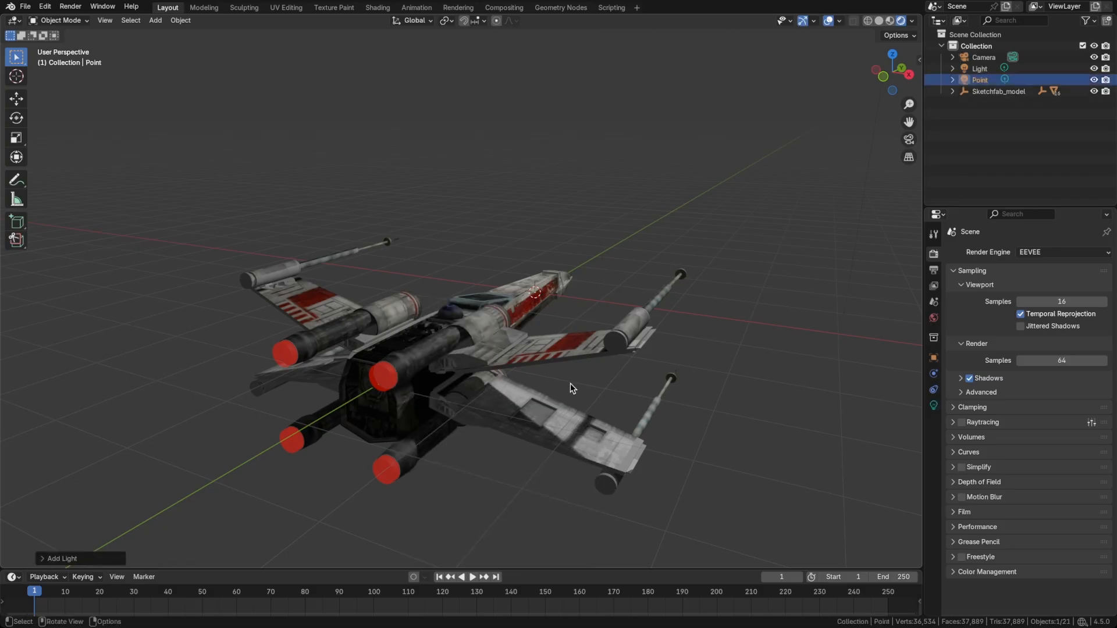
key("g")
key("y")
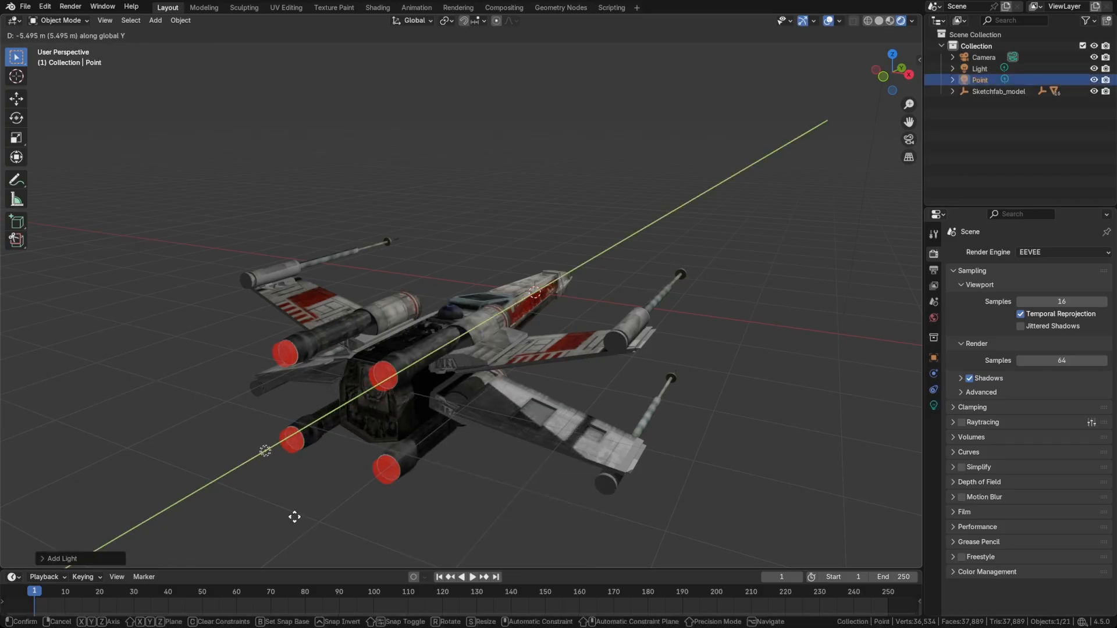
left_click(294, 517)
In the front view, move the point light over the centre of the X-wing's upper-left engine.
key("grave")
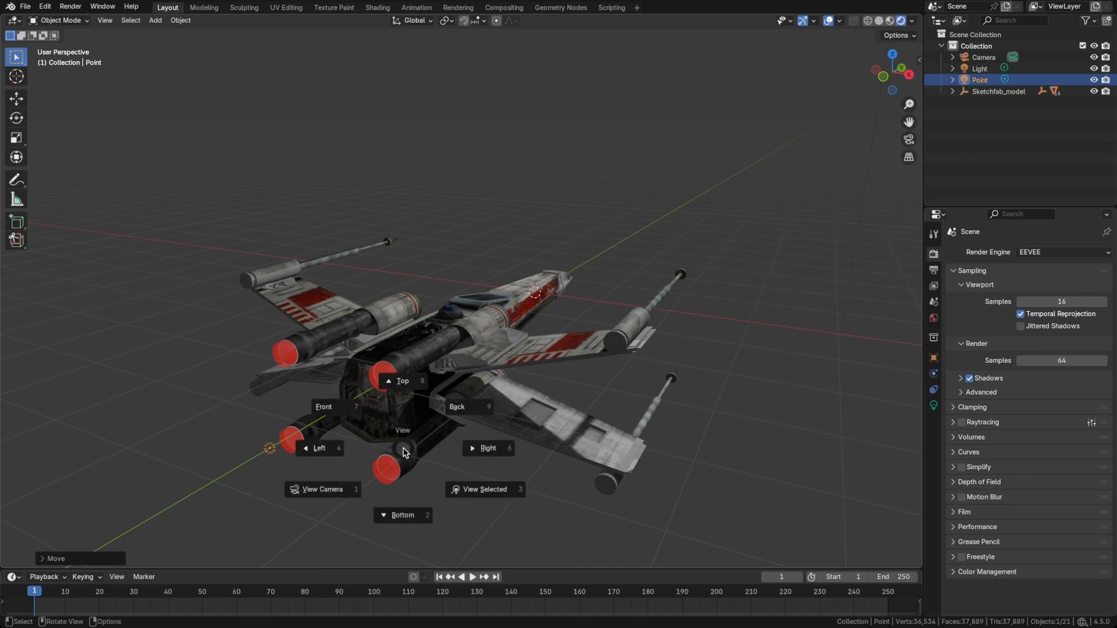
left_click(452, 414)
key("grave")
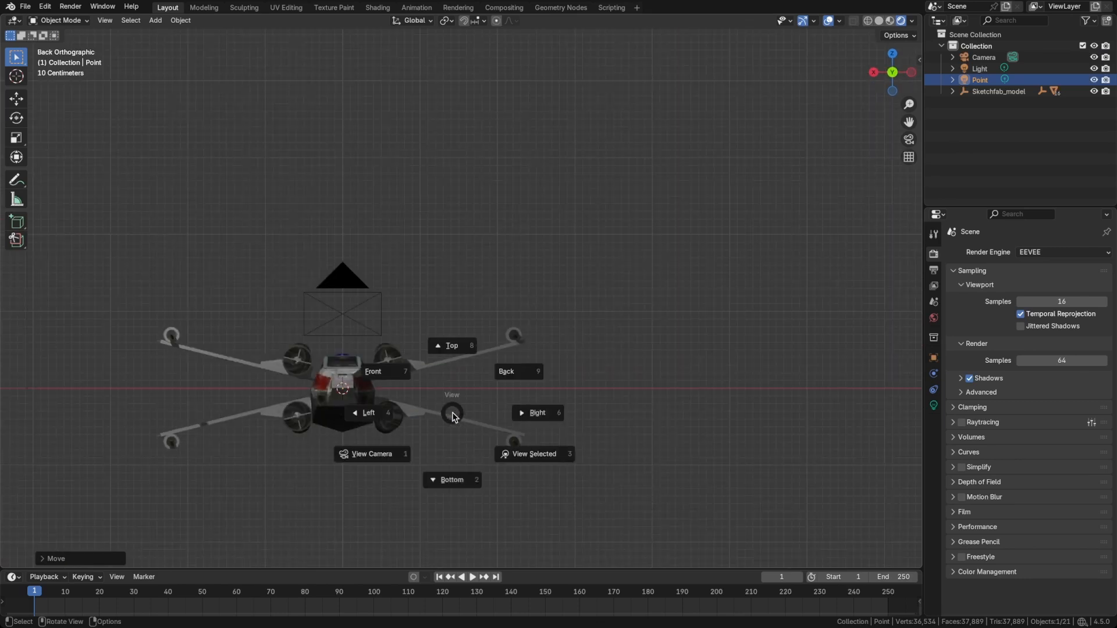
left_click(408, 373)
key("g")
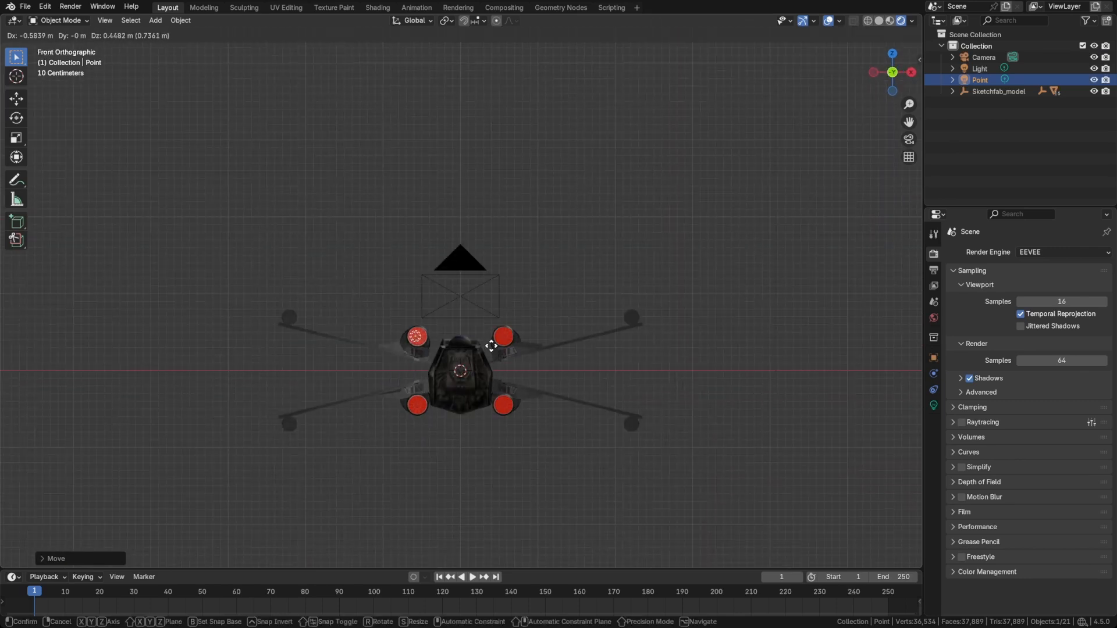
left_click(493, 345)
Set the point light's color to the red sampled from the upper-right engine exhaust.
scroll(754, 357, "up", 6)
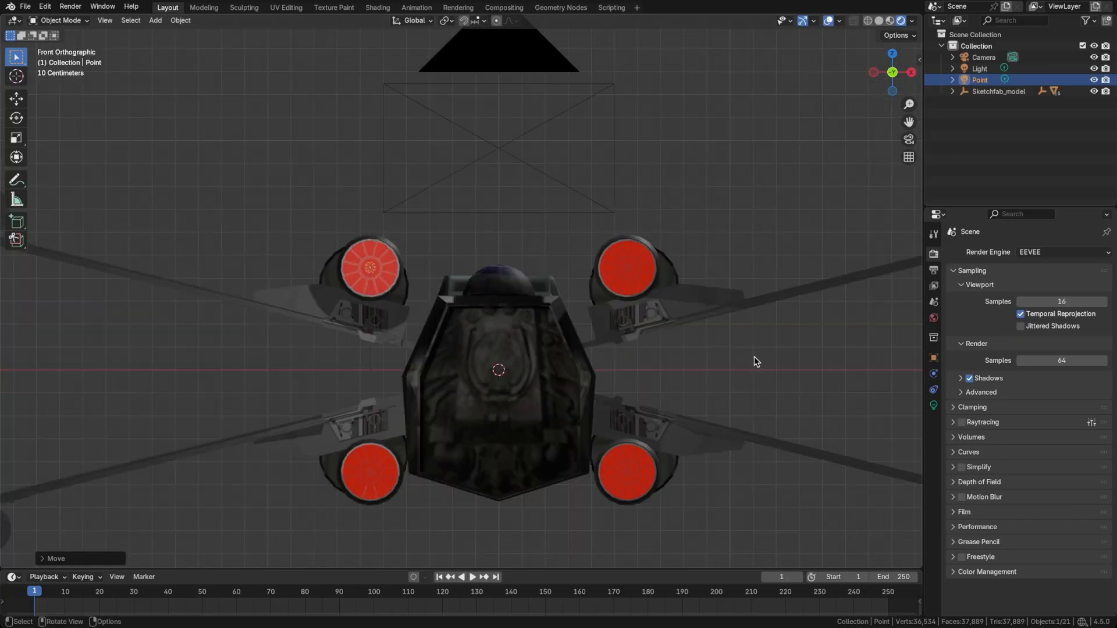
left_click(933, 406)
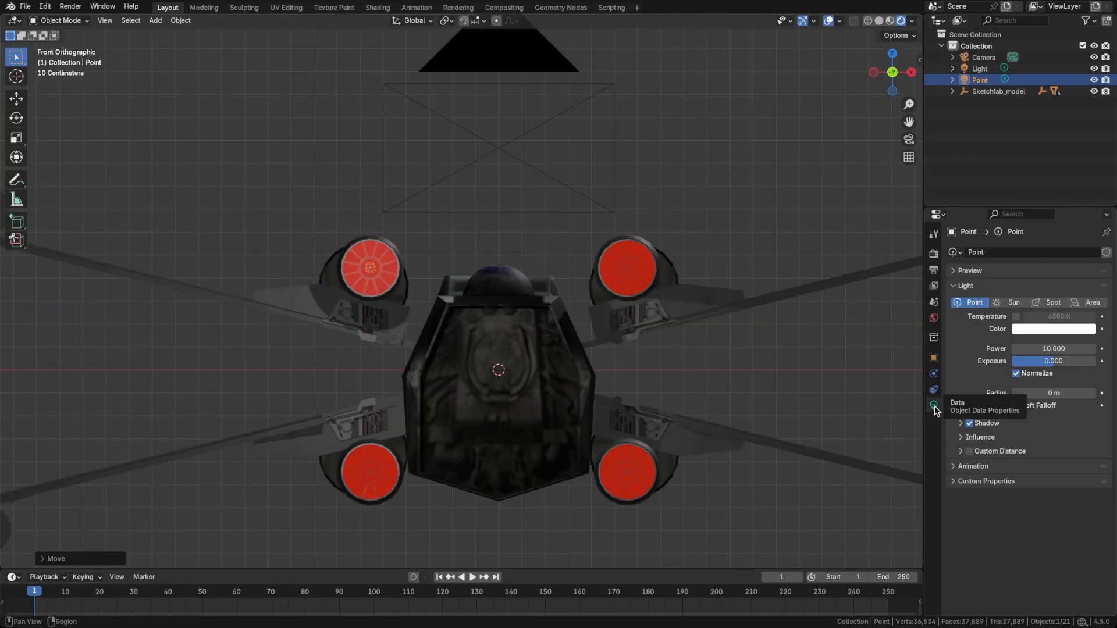
left_click(1029, 329)
left_click(1084, 312)
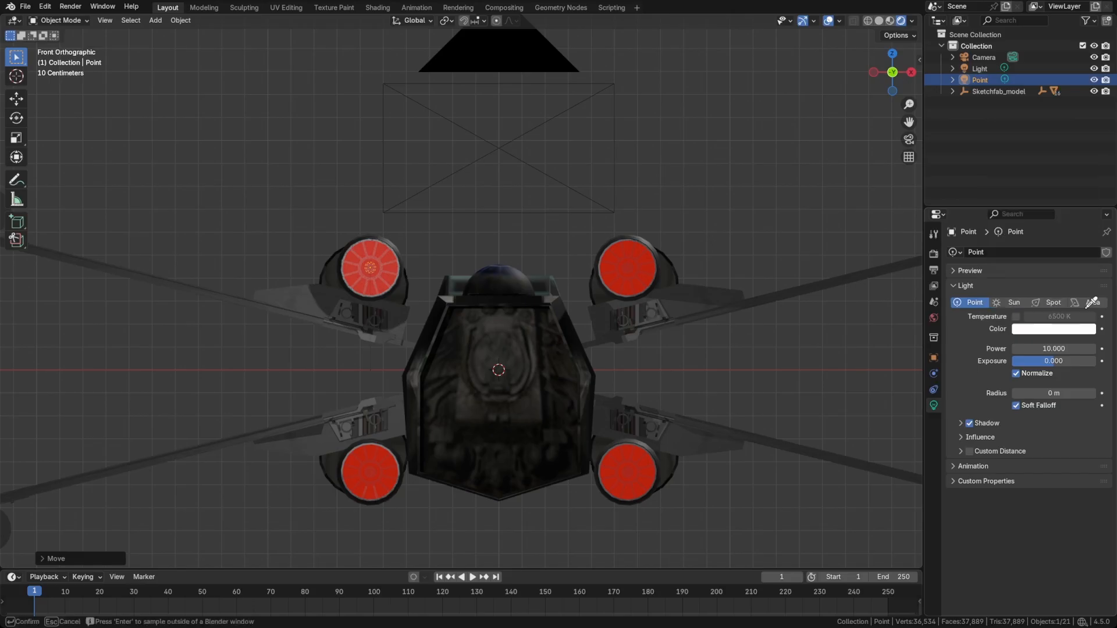
left_click(640, 259)
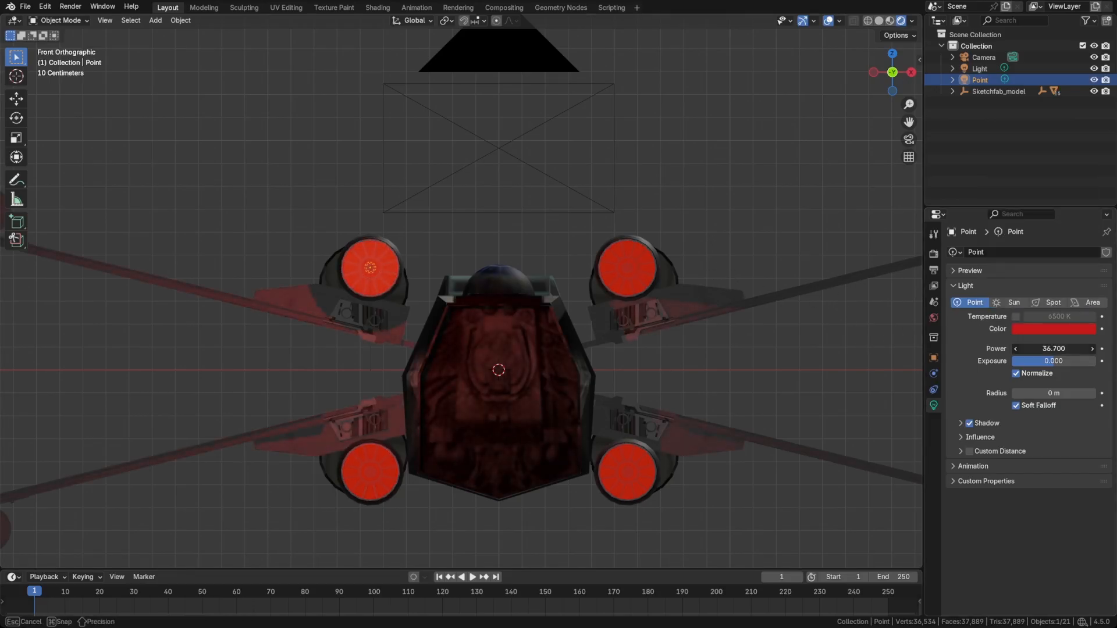
Set the point light's power to 100.
left_click_drag(1039, 348, 1076, 348)
left_click(1045, 349)
type("100")
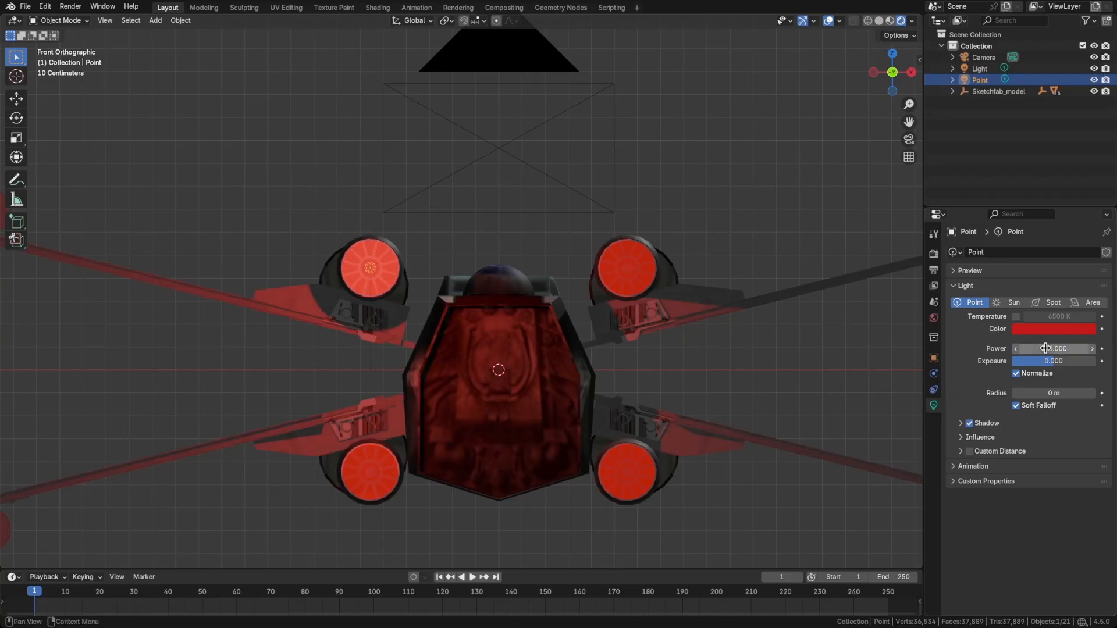
key("Return")
Move the point light forward along the global Y axis until it sits at the upper-left engine's exhaust.
middle_click_drag(651, 318, 606, 314)
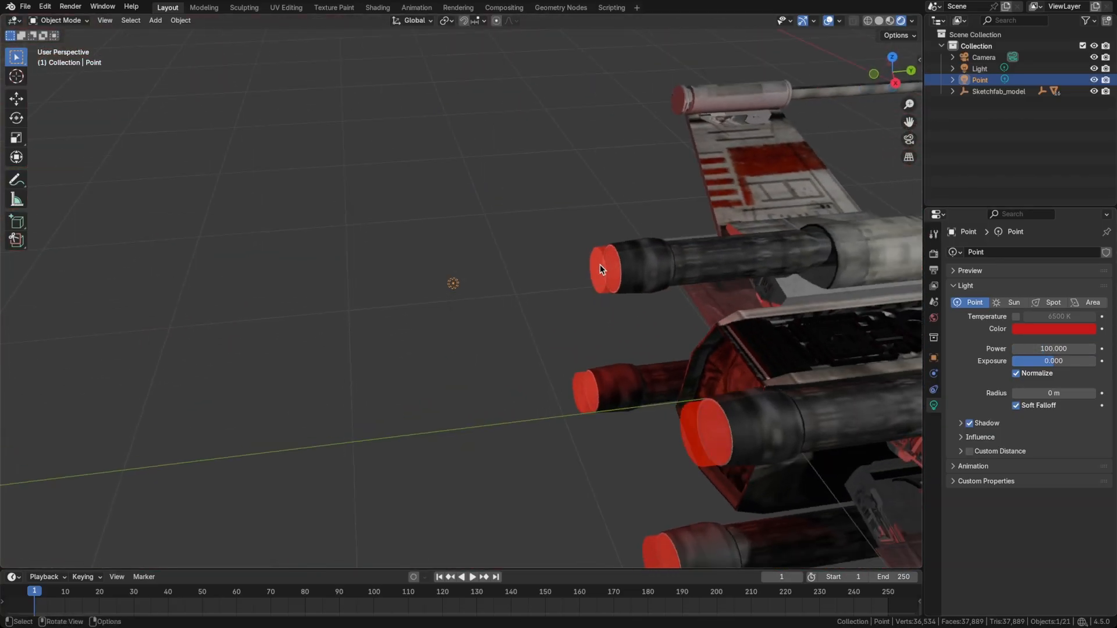
key("g")
key("y")
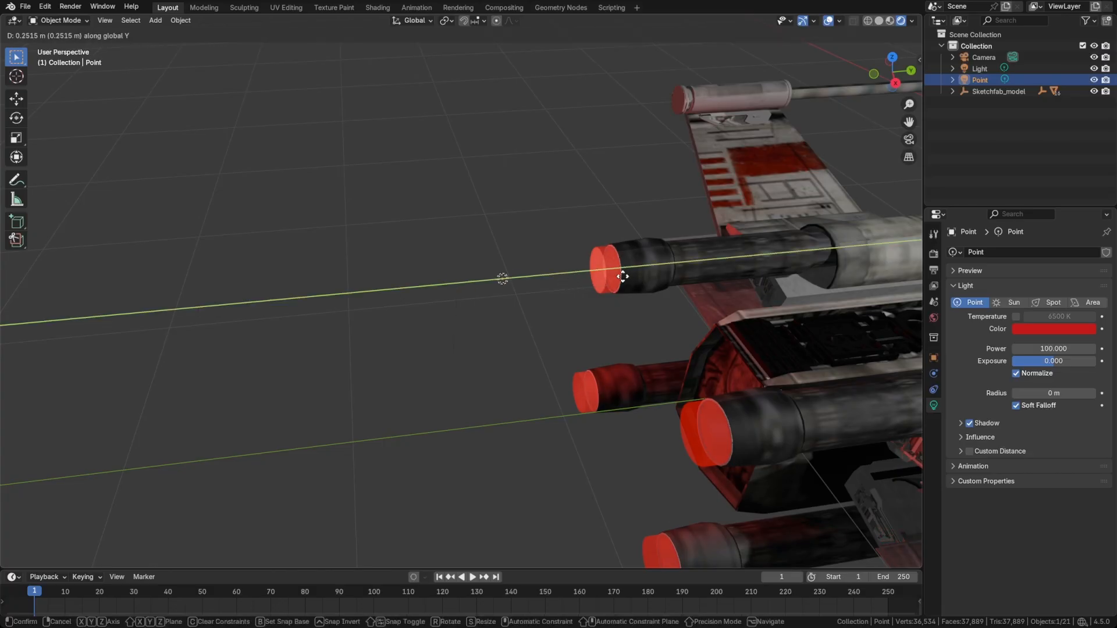
left_click(711, 267)
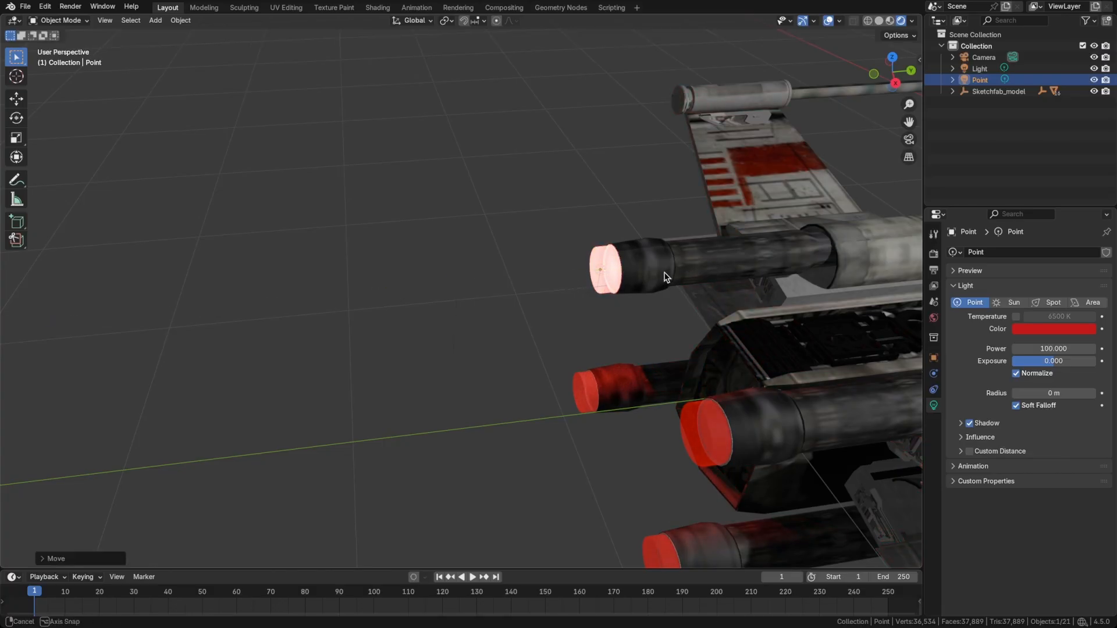
In the front view, create a linked duplicate of the point light along the global X axis at the upper-right engine.
middle_click_drag(663, 271, 638, 264)
key("grave")
left_click(558, 224)
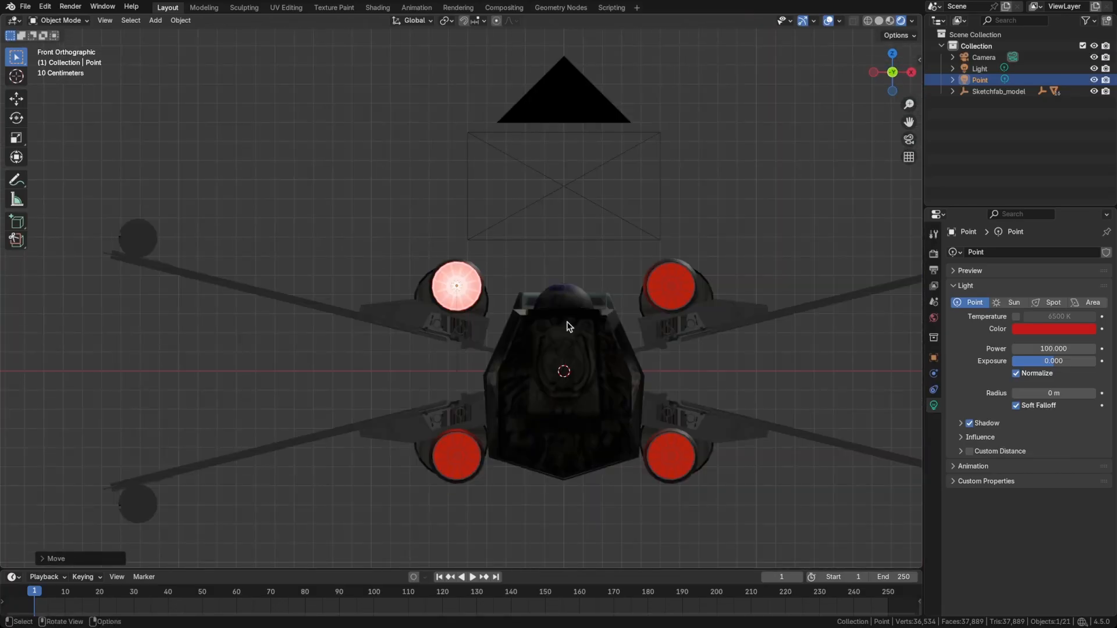
key("shift+d")
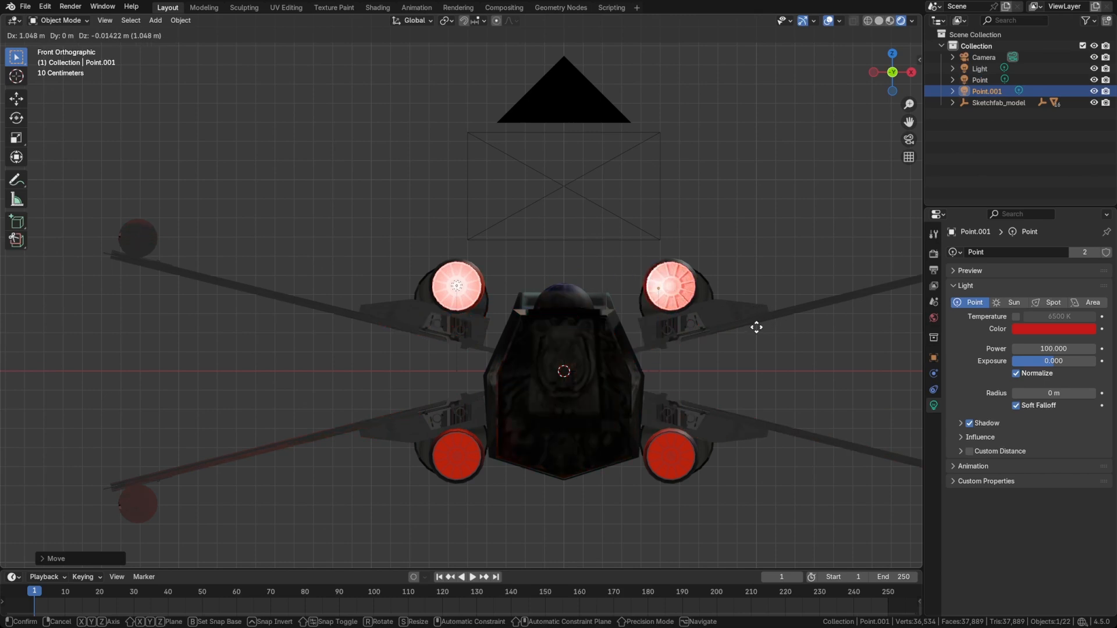
key("x")
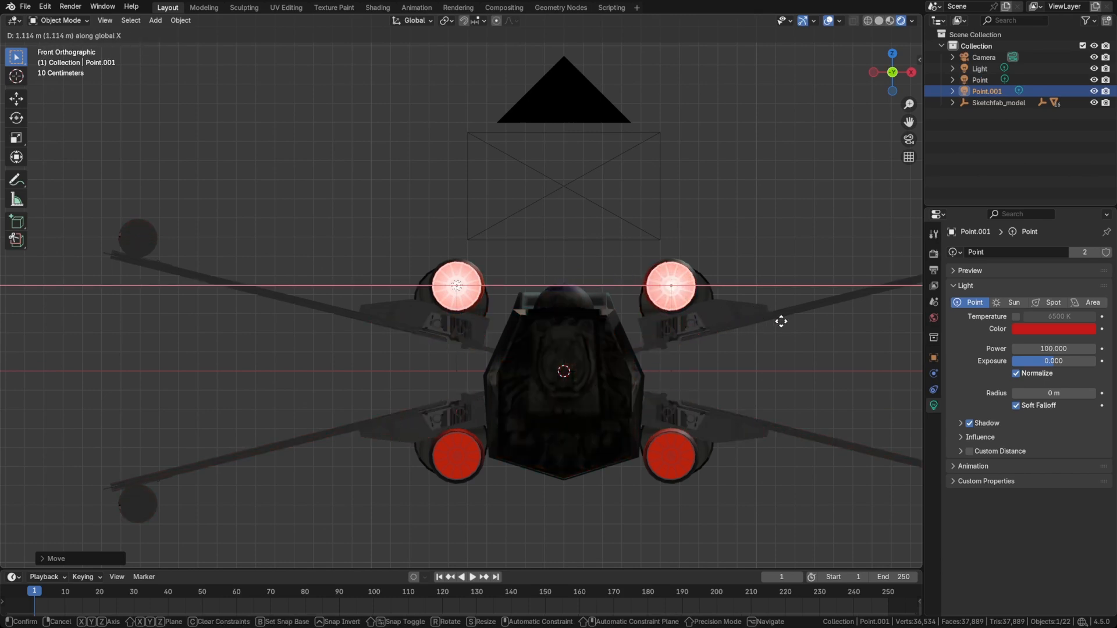
left_click(780, 323)
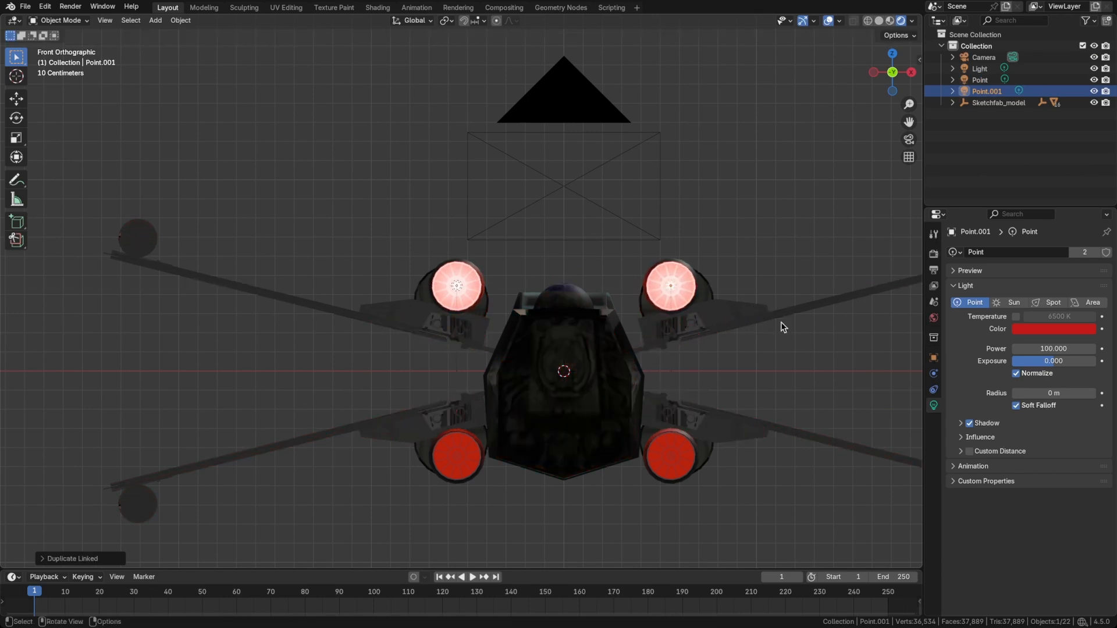
Select both upper engine lights and create linked duplicates of them along the global Z axis at the two lower engines.
left_click(455, 285, "shift")
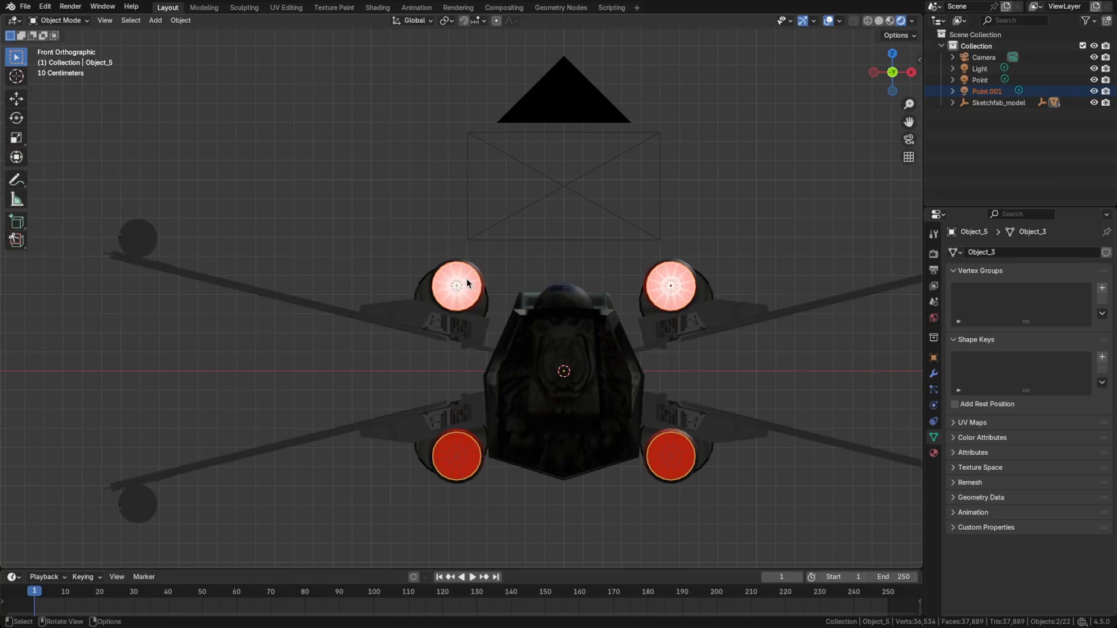
left_click(669, 286, "shift")
middle_click_drag(669, 285, 721, 223)
middle_click_drag(765, 281, 732, 256)
key("grave")
left_click(647, 219)
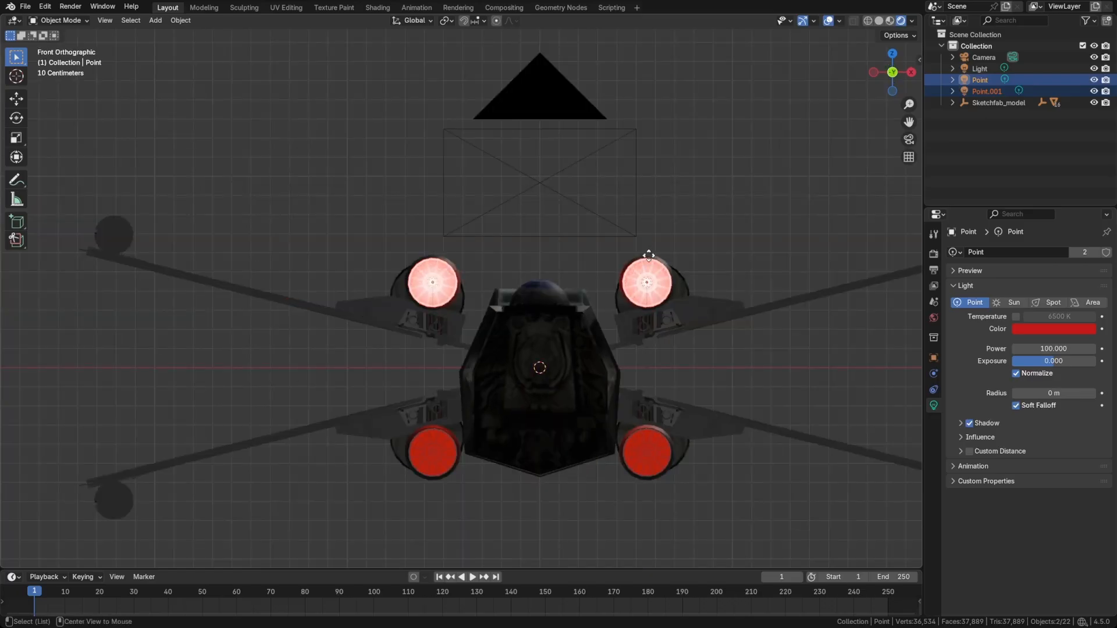
key("shift+d")
key("z")
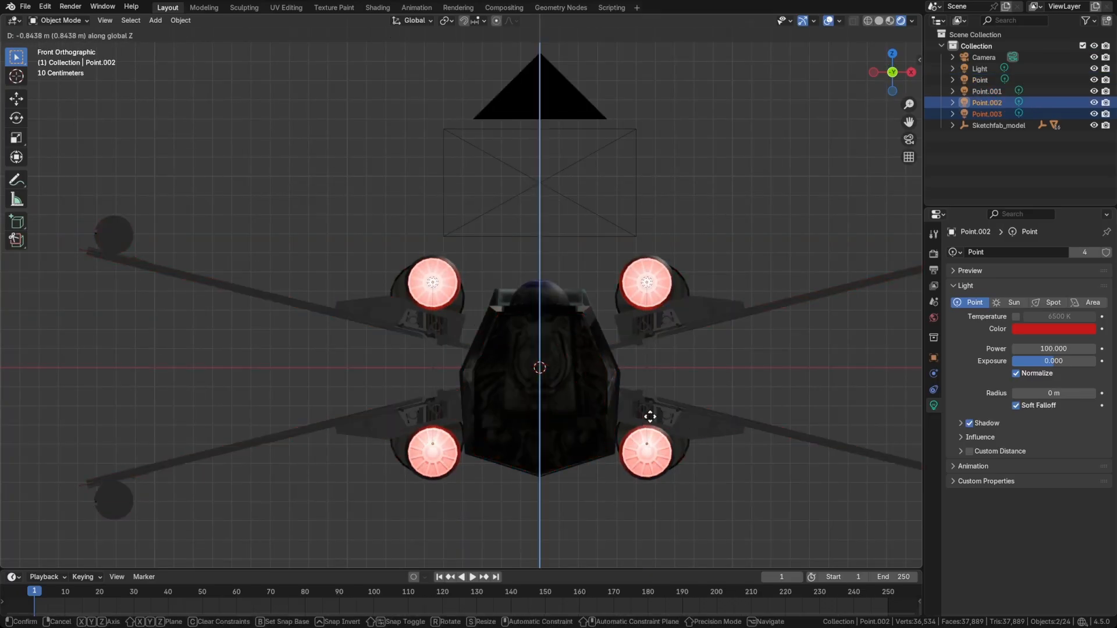
left_click(641, 428)
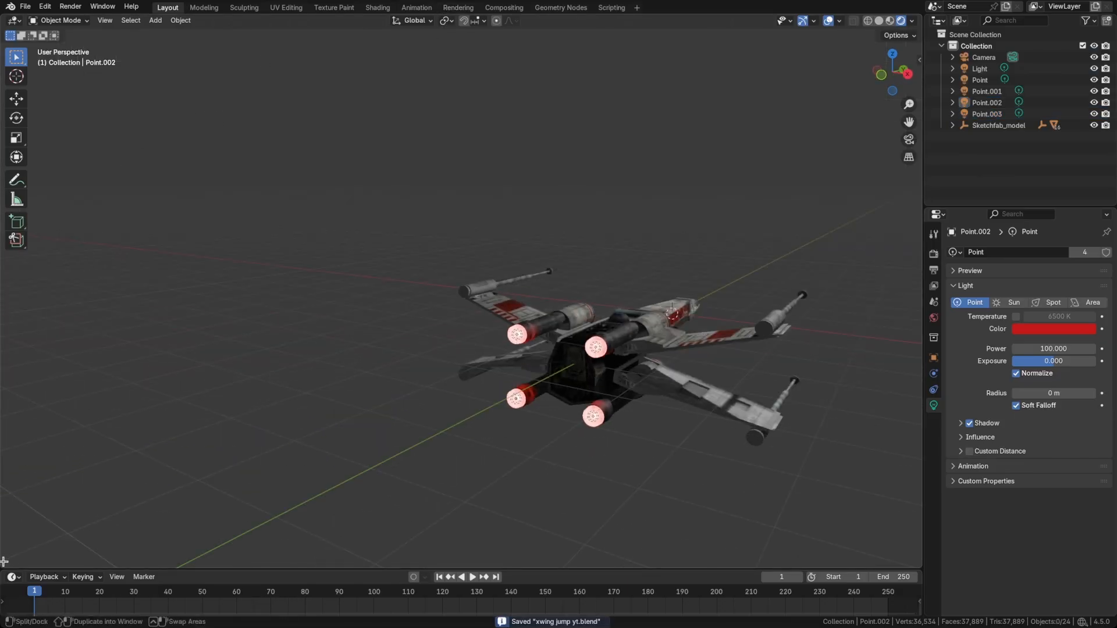
Split off a narrow area beside the 3D viewport, make it a Compositor, and enable Use Nodes.
left_click_drag(4, 564, 249, 526)
left_click(14, 20)
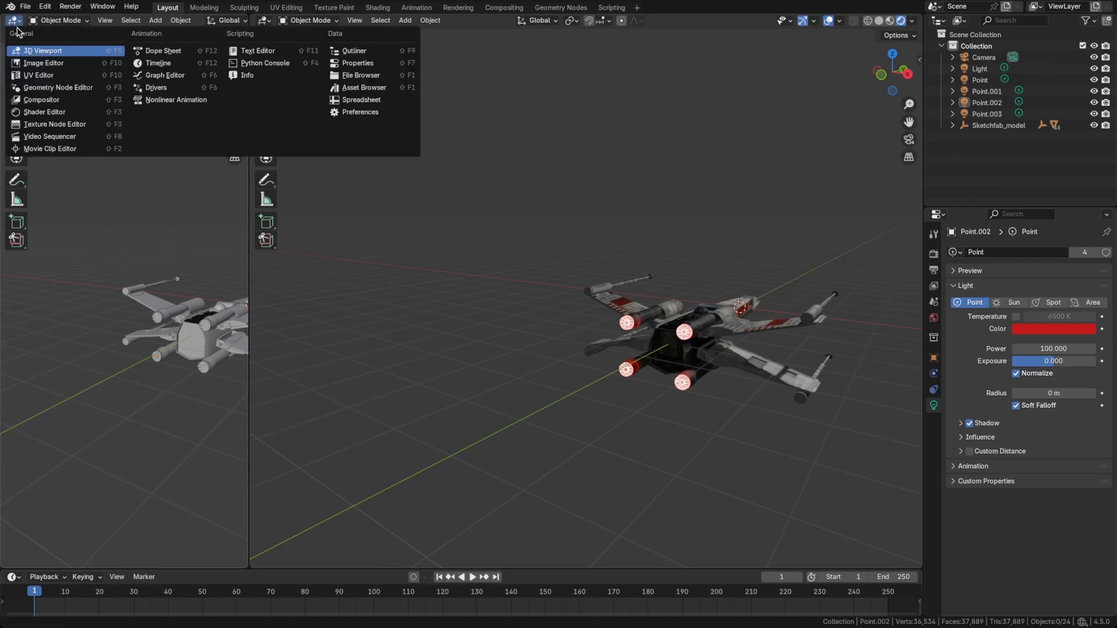
left_click(35, 83)
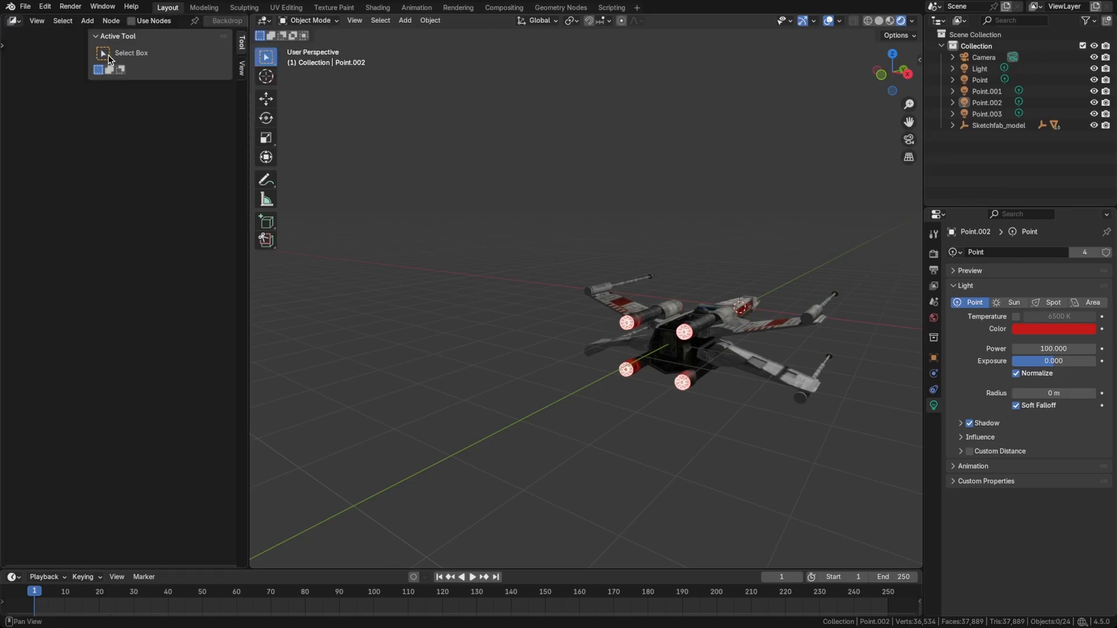
key("n")
left_click(133, 25)
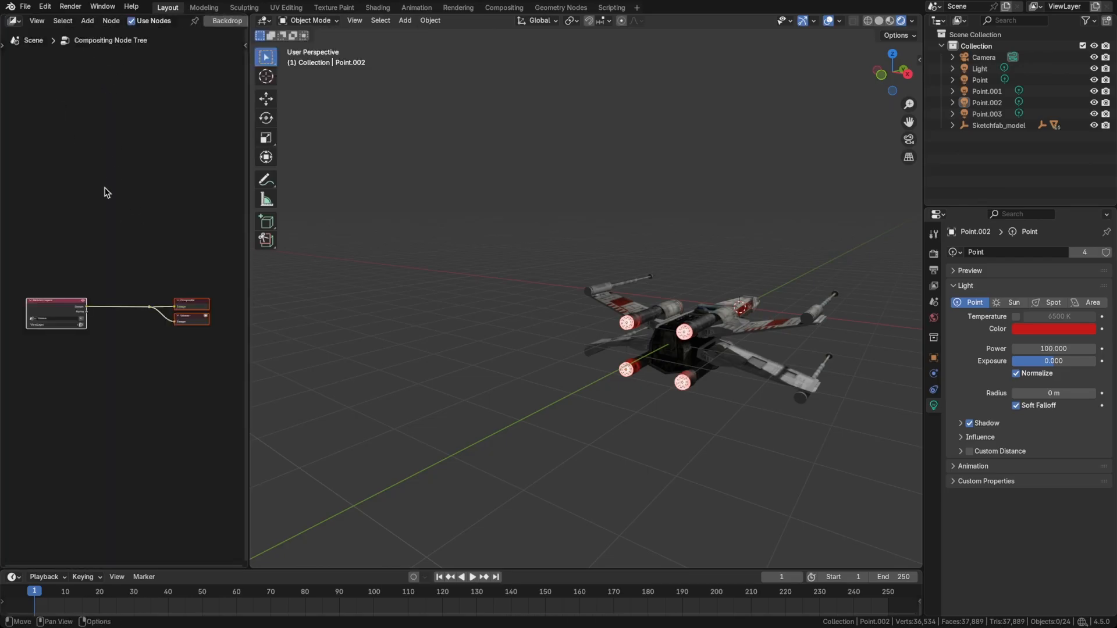
Add a Glare node on the link coming from the Render Layers image output.
key("shift+a")
type("glare")
key("Return")
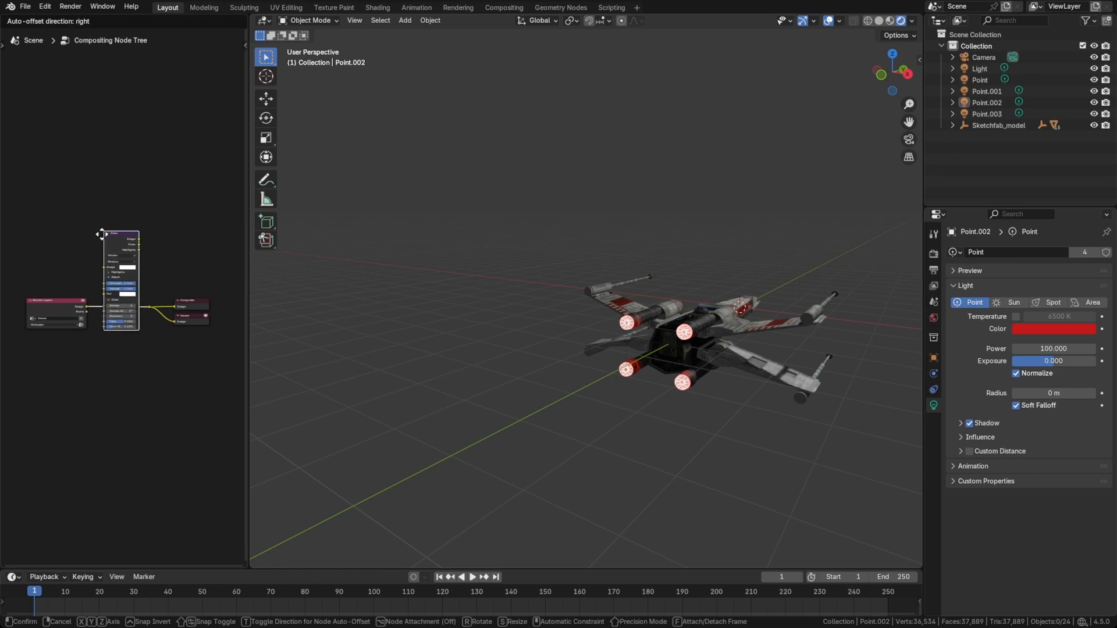
left_click(97, 225)
Set the Glare node's quality to High and its type to Fog Glow.
scroll(116, 251, "up", 5)
left_click(98, 264)
left_click(91, 297)
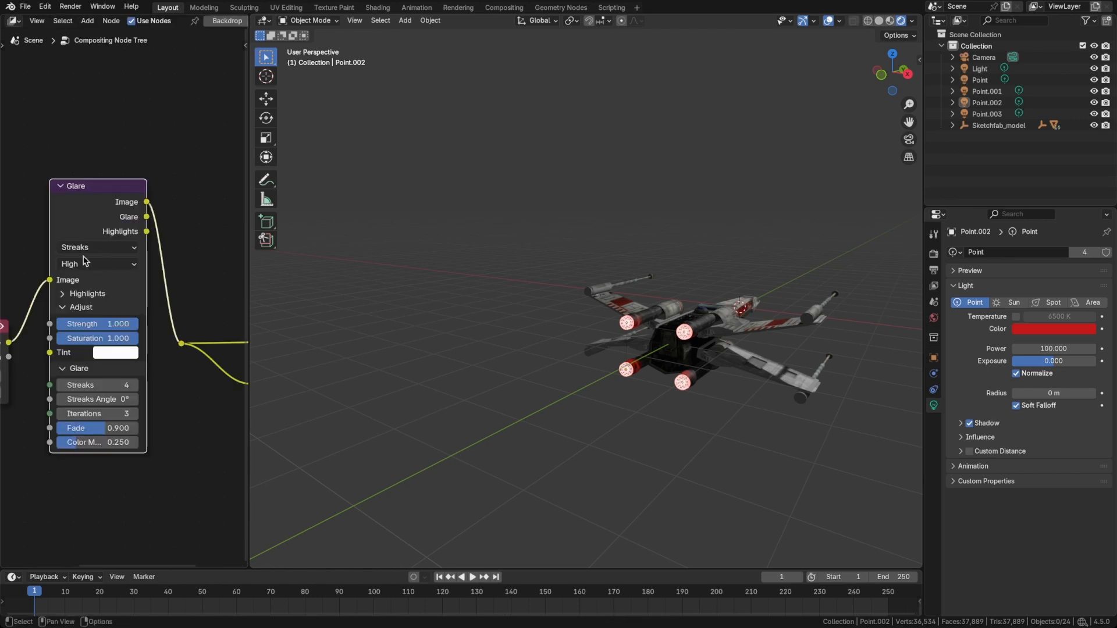
left_click(90, 250)
left_click(90, 323)
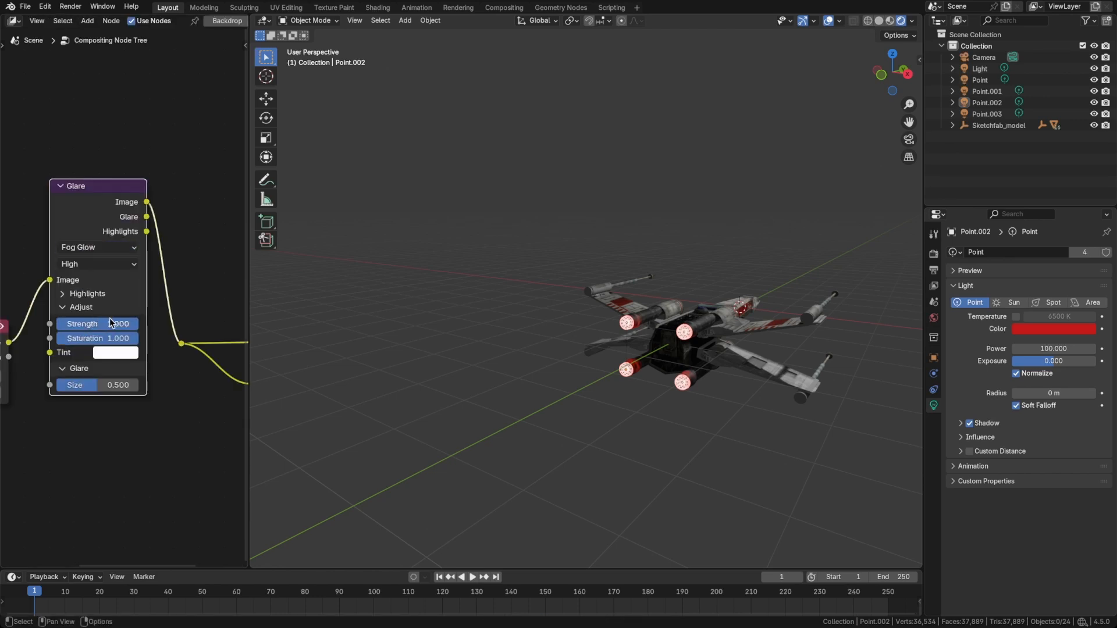
Set the viewport shading's Compositor option to Always and inspect the glow around the engines up close.
left_click(913, 22)
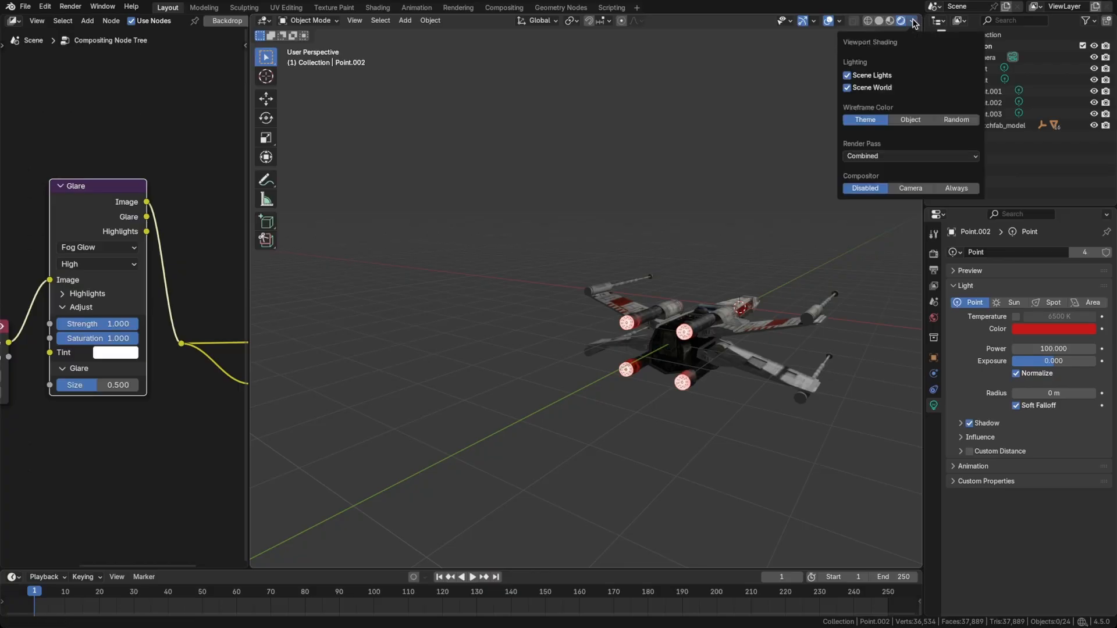
left_click(959, 188)
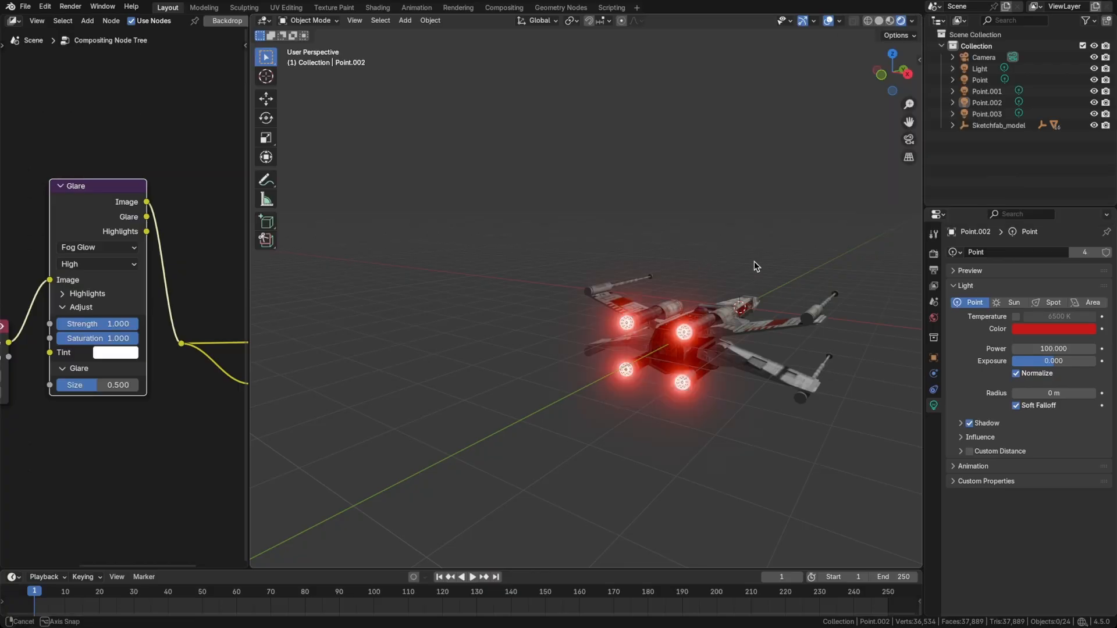
middle_click_drag(754, 261, 700, 274)
scroll(645, 326, "up", 7)
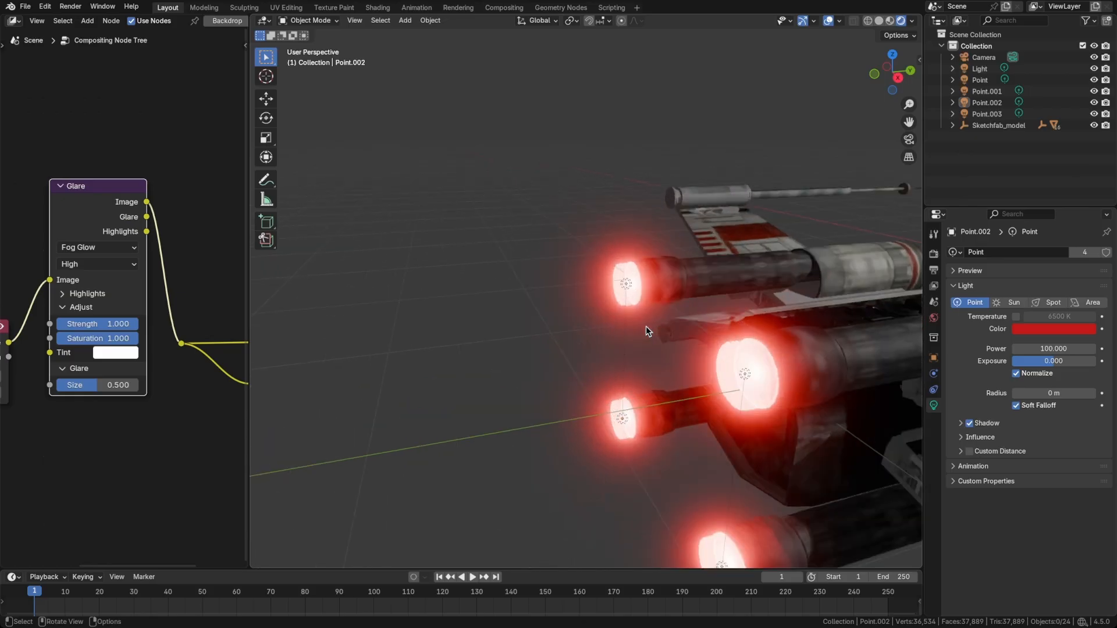
Reduce the Glare node's size to 0.094 and check the engine glow from several angles.
scroll(644, 327, "down", 6)
left_click_drag(97, 387, 84, 386)
mouse_move(527, 343)
middle_mouse_down()
mouse_move(591, 323)
mouse_move(515, 338)
middle_mouse_up()
middle_click_drag(603, 347, 727, 272)
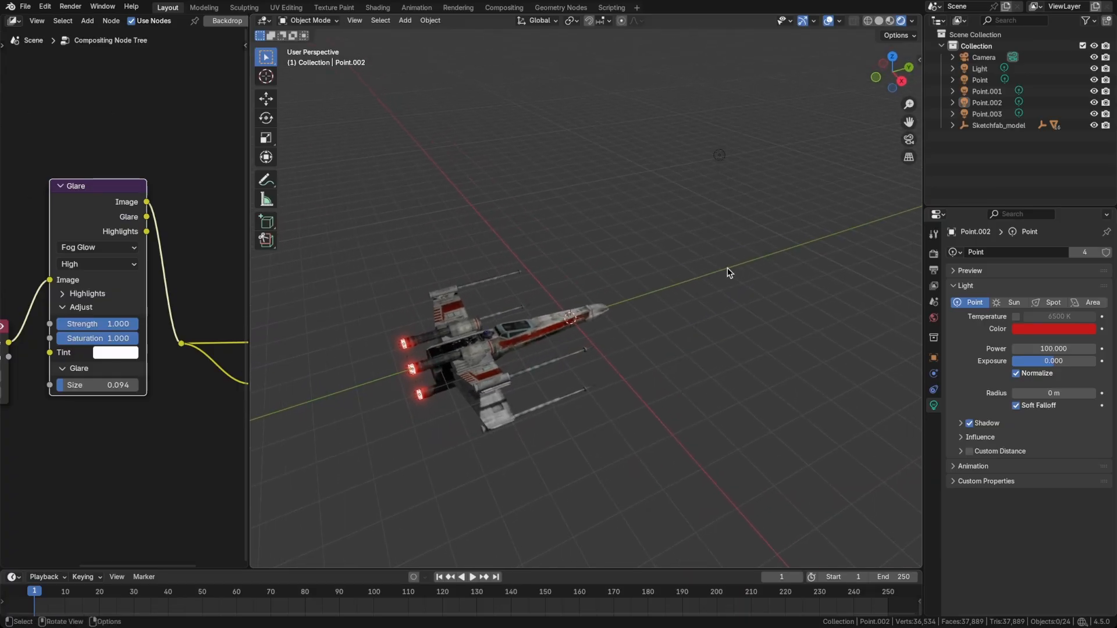
mouse_move(527, 344)
middle_mouse_down()
mouse_move(493, 352)
mouse_move(529, 349)
middle_mouse_up()
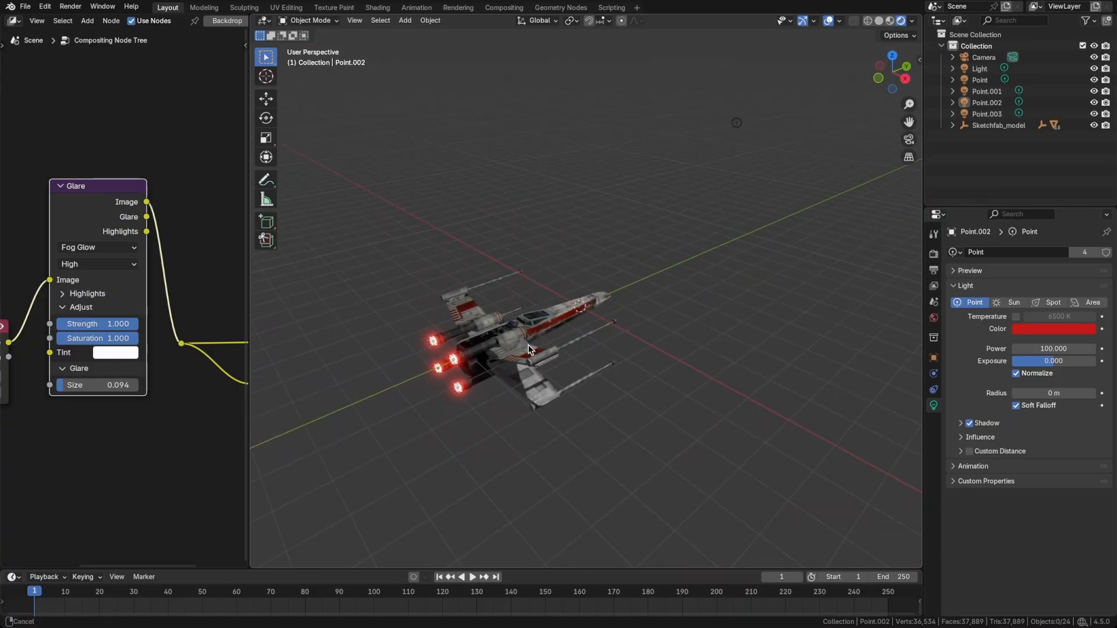
scroll(448, 345, "up", 2)
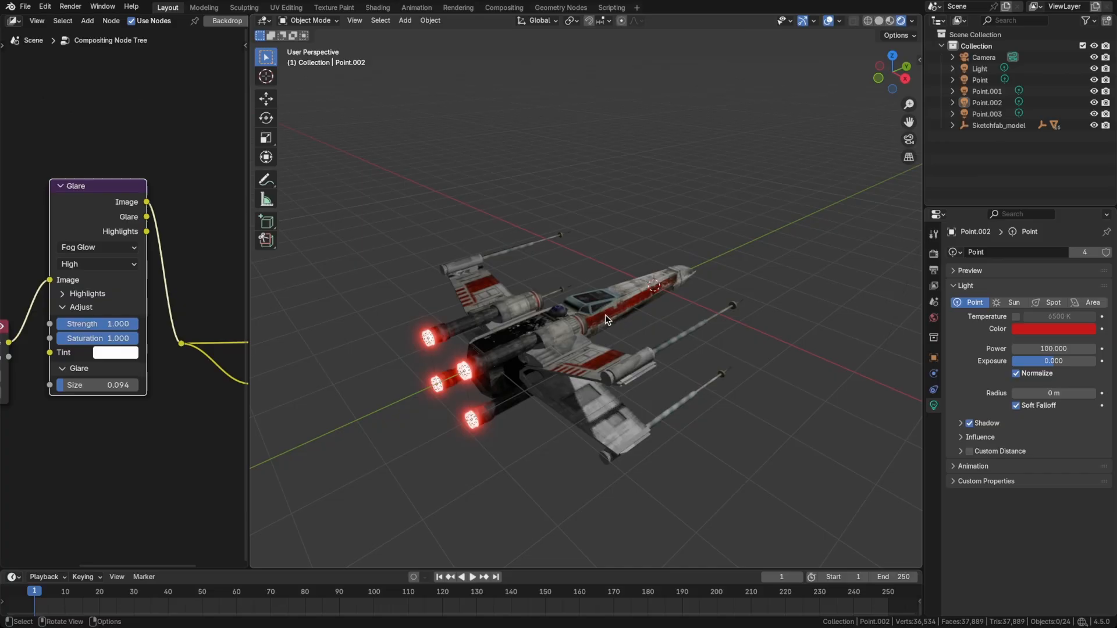
Add a sphere-shaped empty to the scene near the X-wing's nose.
middle_click_drag(605, 315, 637, 327)
key("shift+a")
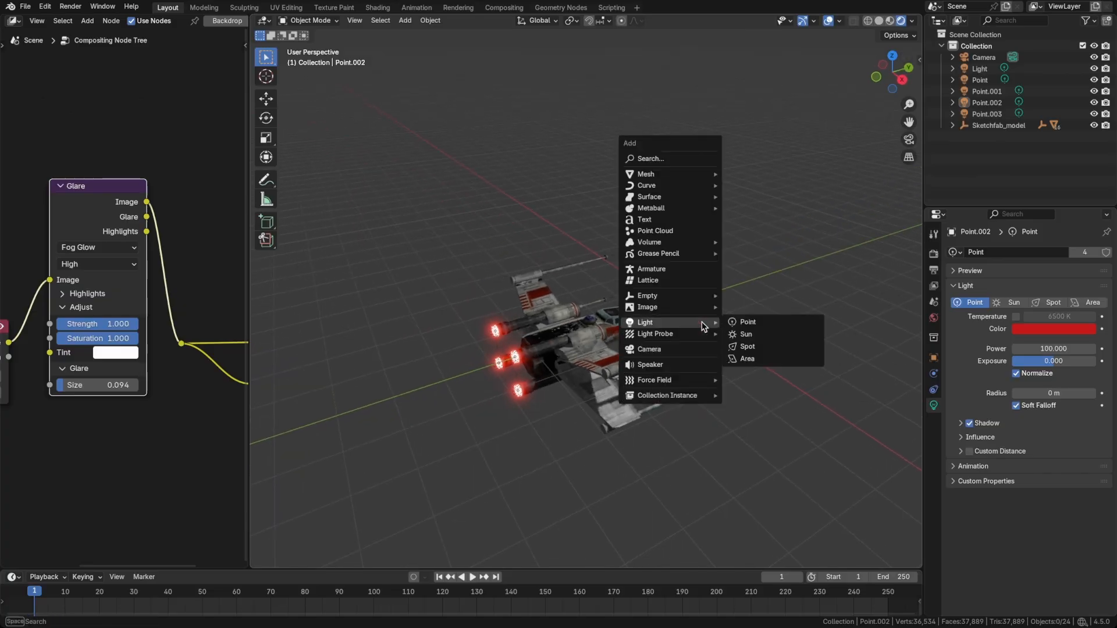
mouse_move(679, 296)
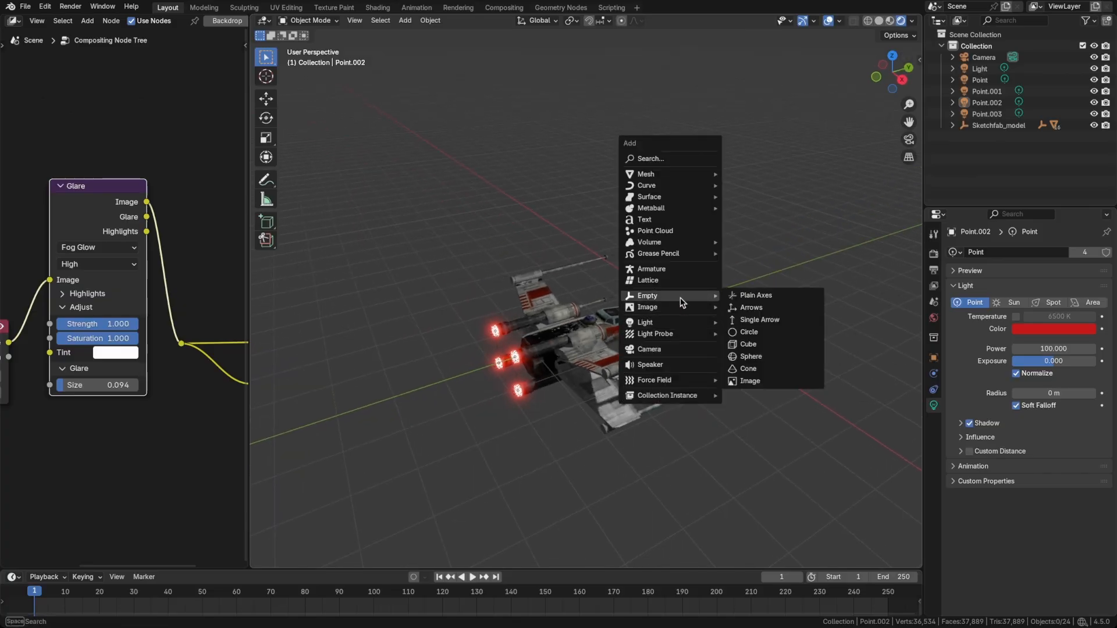
left_click(747, 357)
Parent Sketchfab_model to the sphere empty using Object (Keep Transform), then clear the selection.
left_click(990, 136)
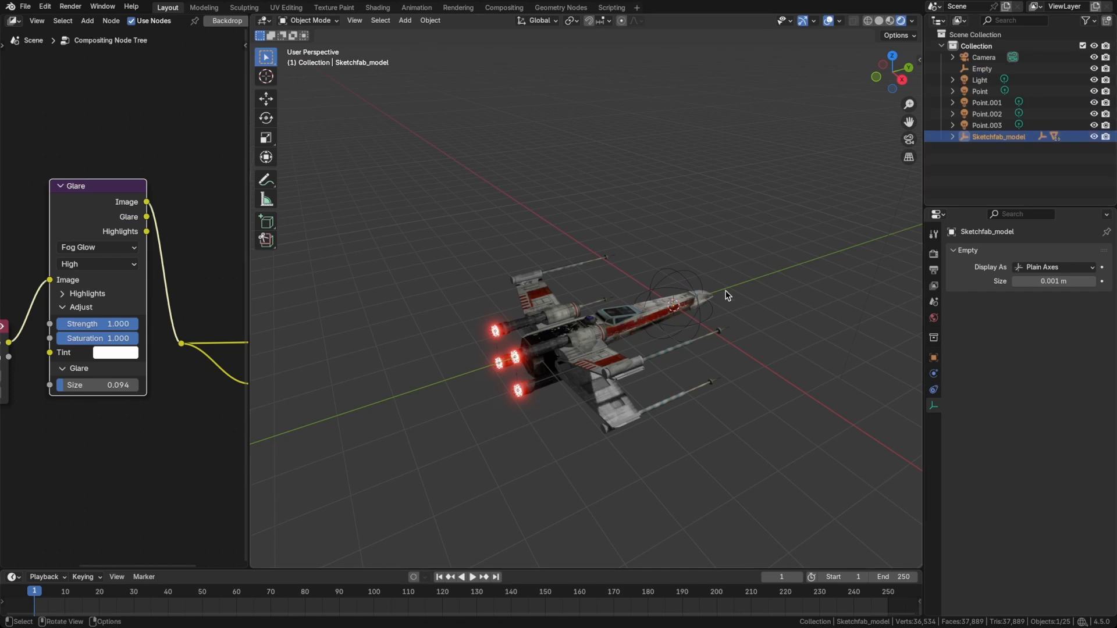
left_click(973, 163)
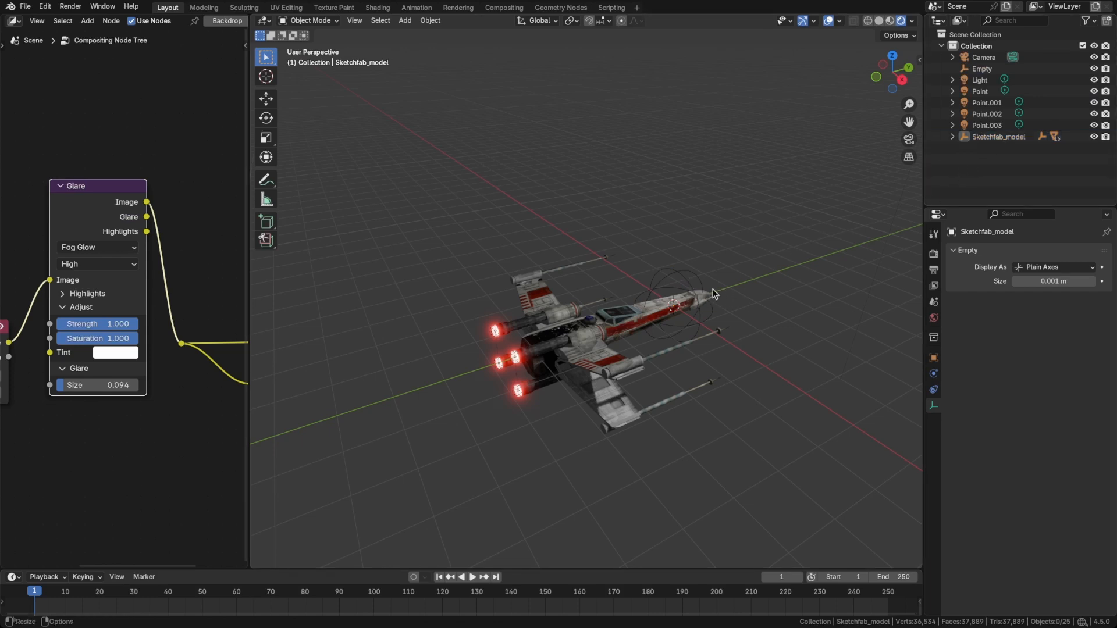
left_click(983, 138)
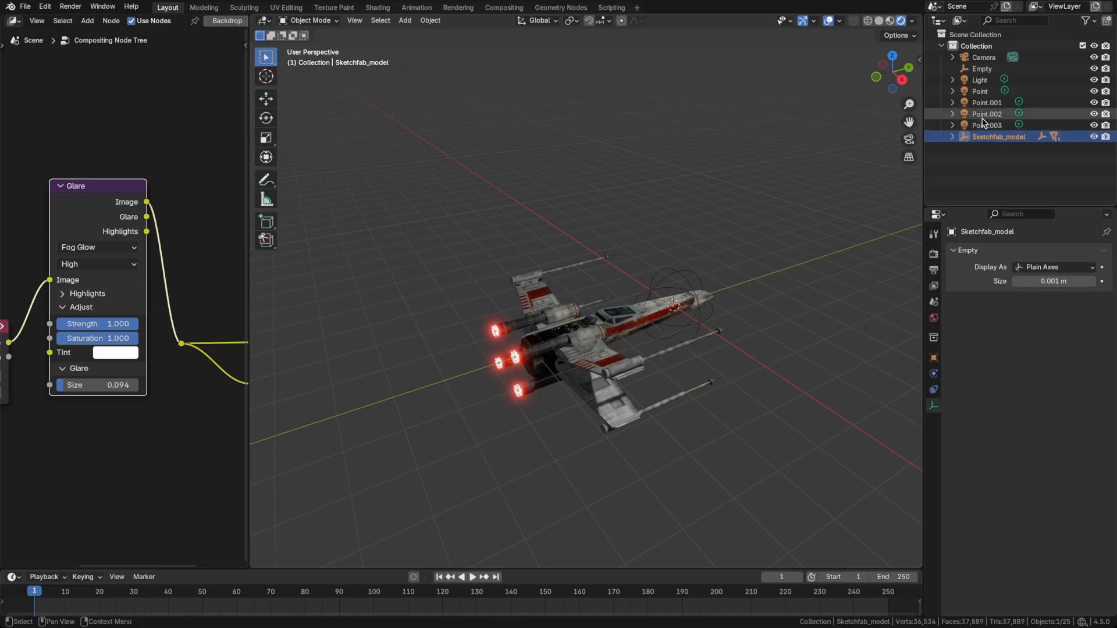
left_click(982, 69, "ctrl")
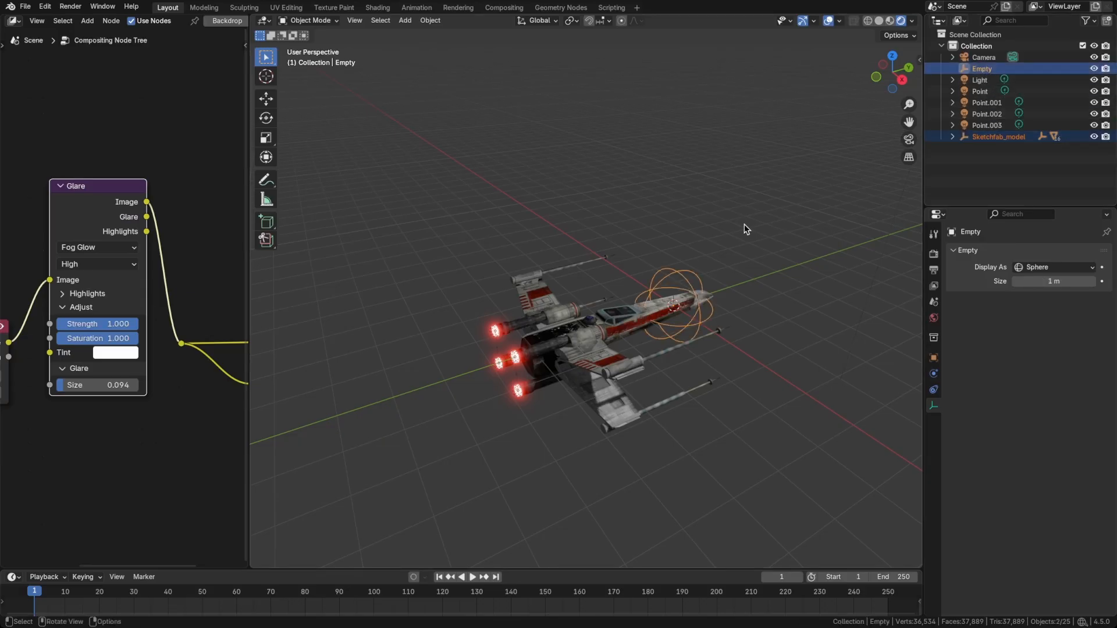
key("ctrl+p")
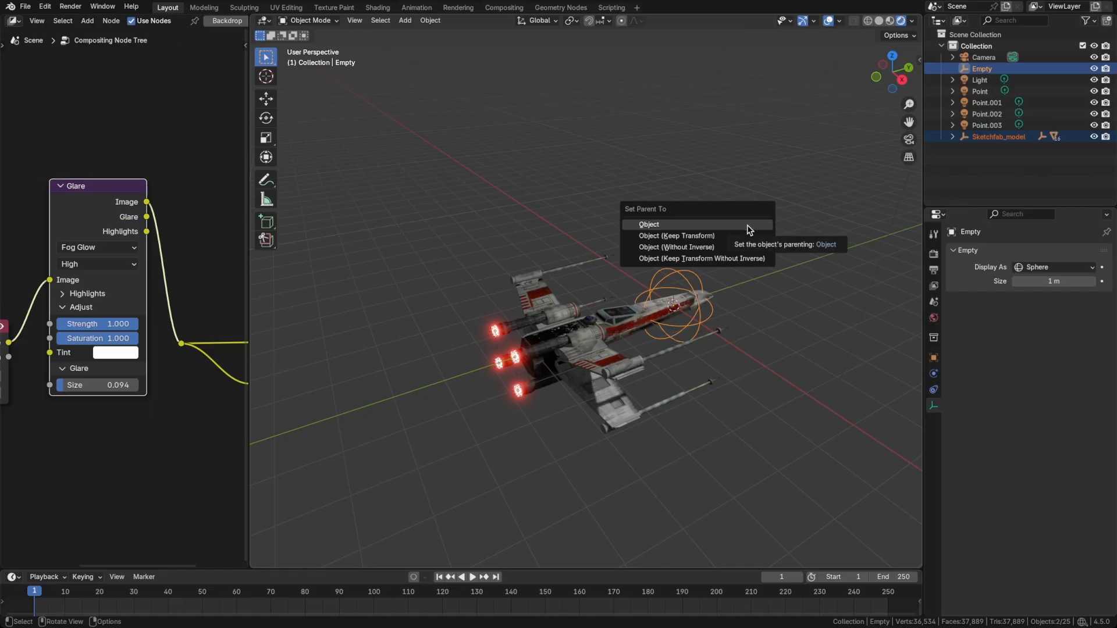
left_click(731, 238)
left_click(702, 259)
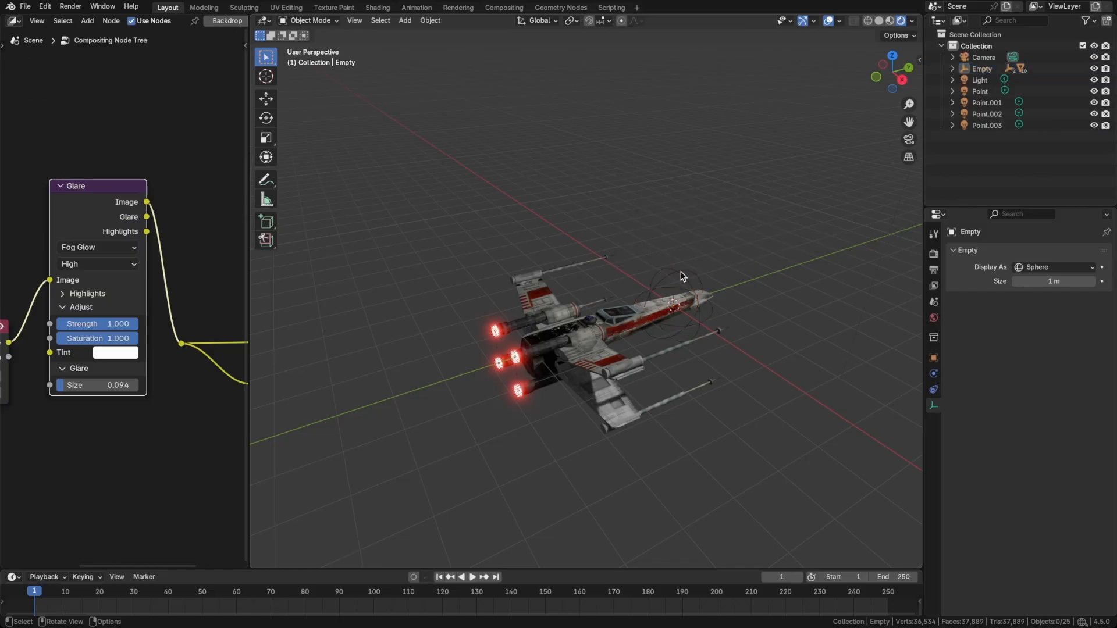
Try moving the sphere empty to test whether the X-wing model follows it.
left_click(680, 271)
key("g")
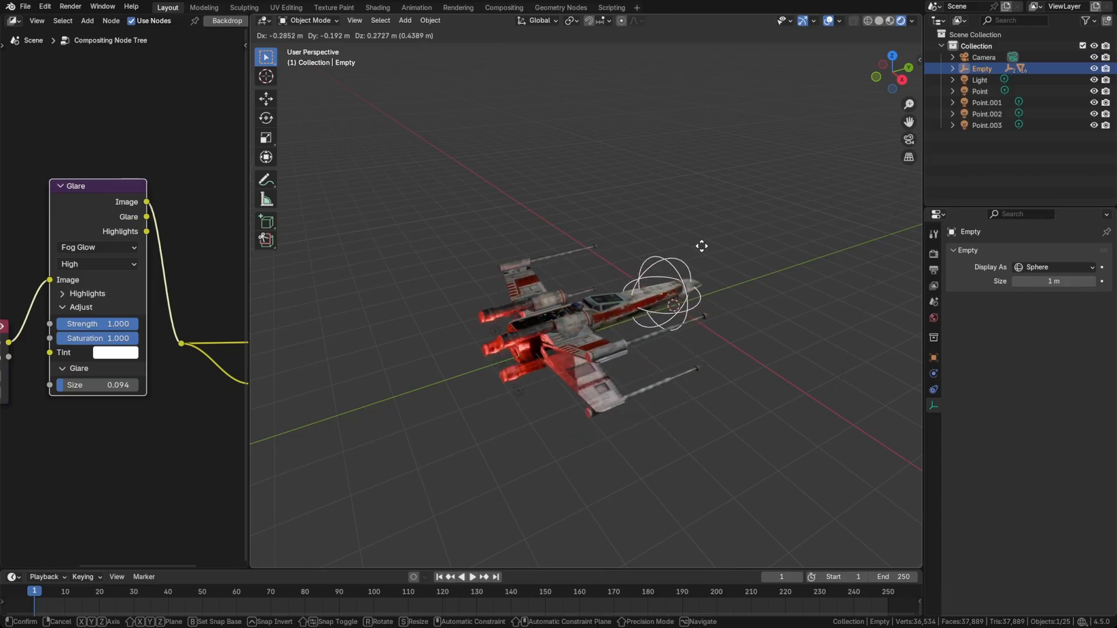
right_click(710, 245)
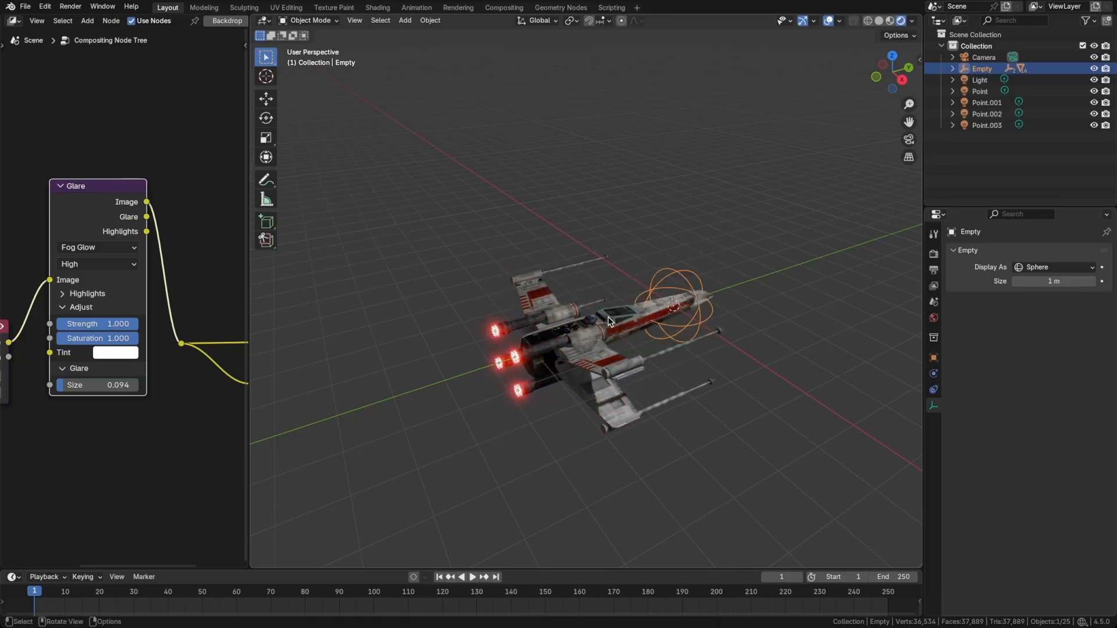
Parent the four engine point lights, Point through Point.003, to the sphere empty using Object (Keep Transform).
left_click(980, 92)
left_click(975, 124, "shift")
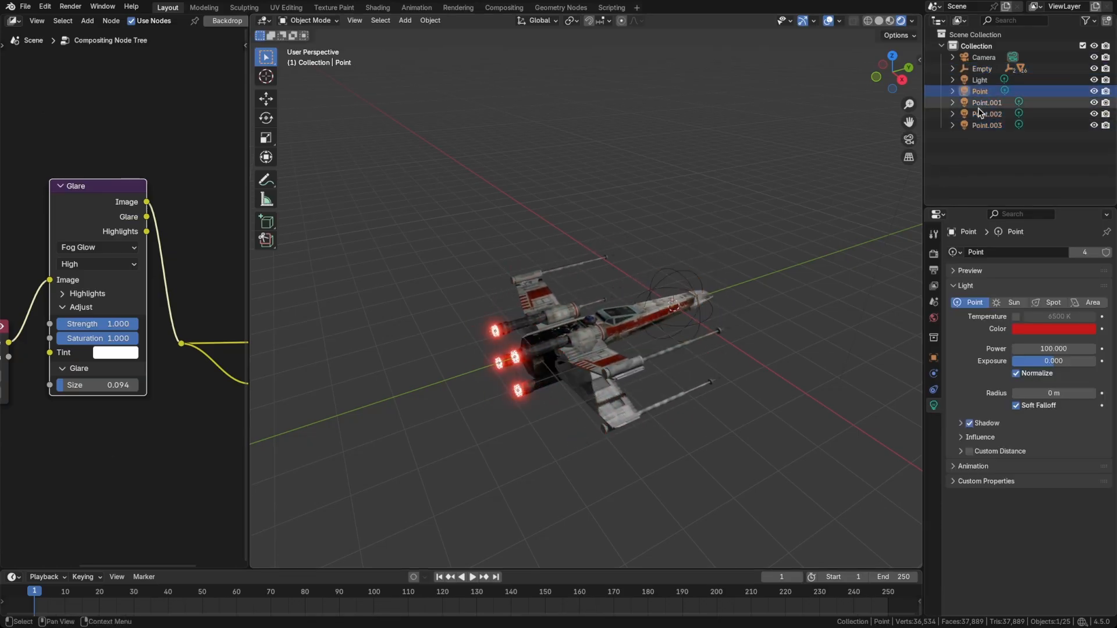
left_click(982, 91)
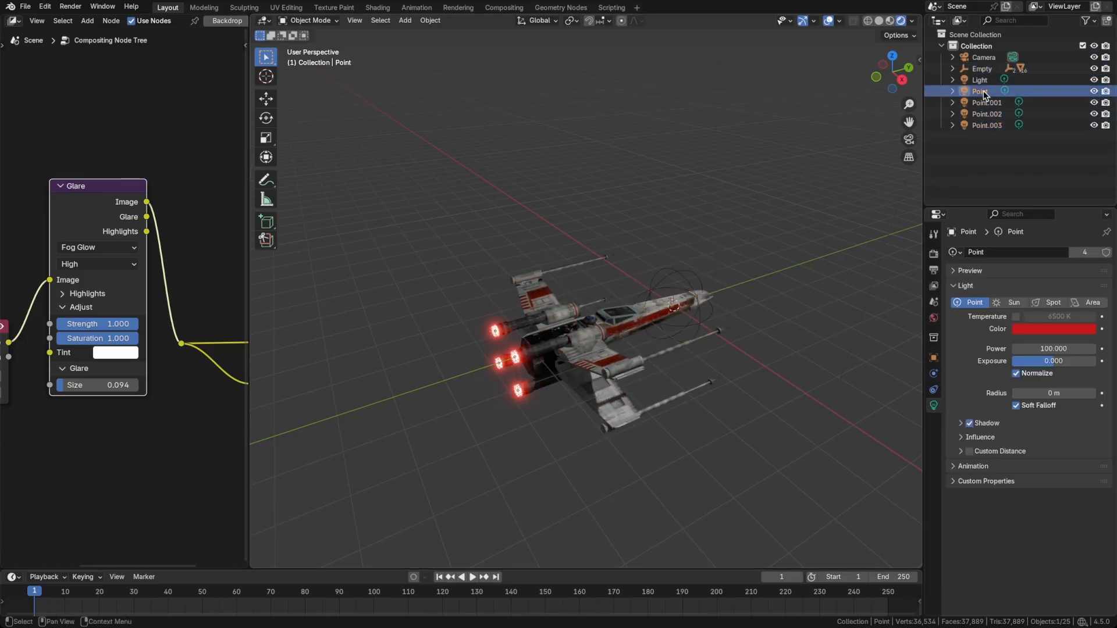
left_click(989, 124, "shift")
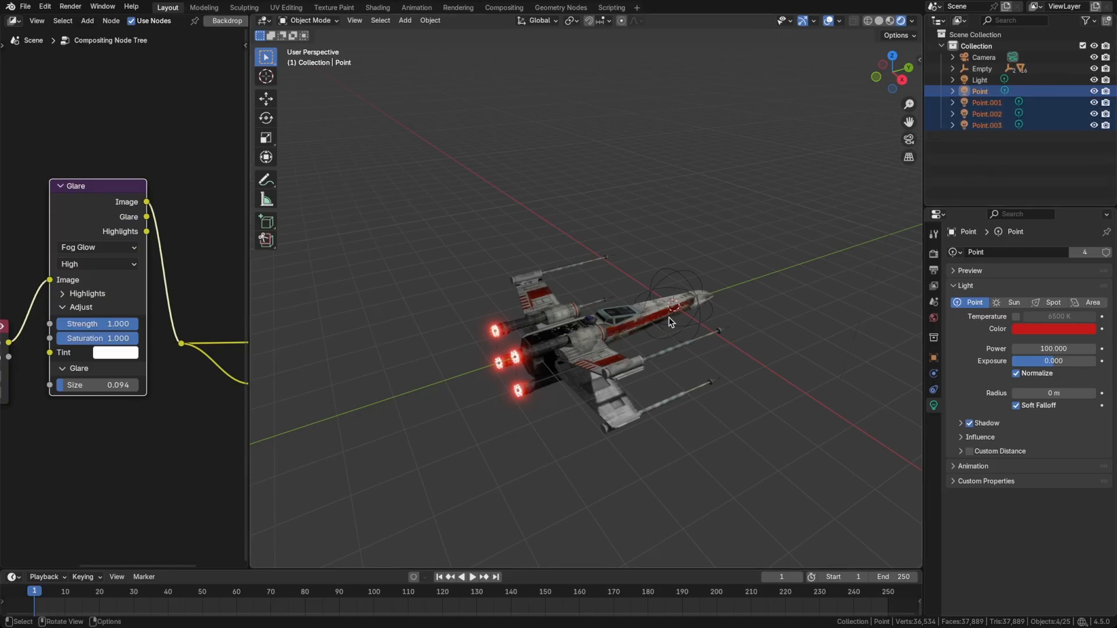
left_click(675, 271, "shift")
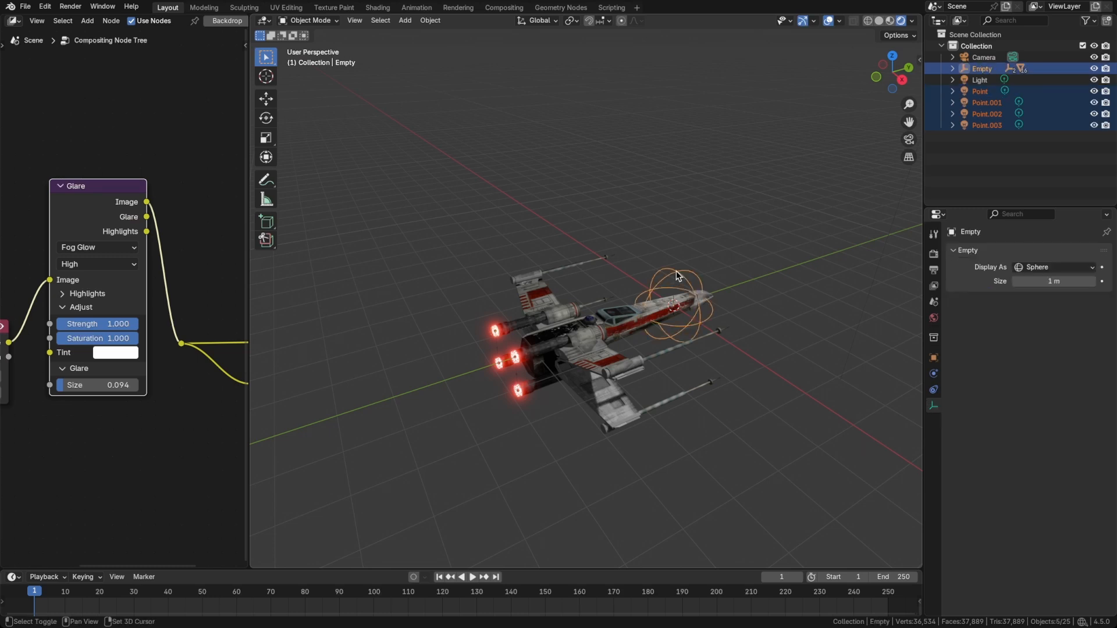
key("ctrl+p")
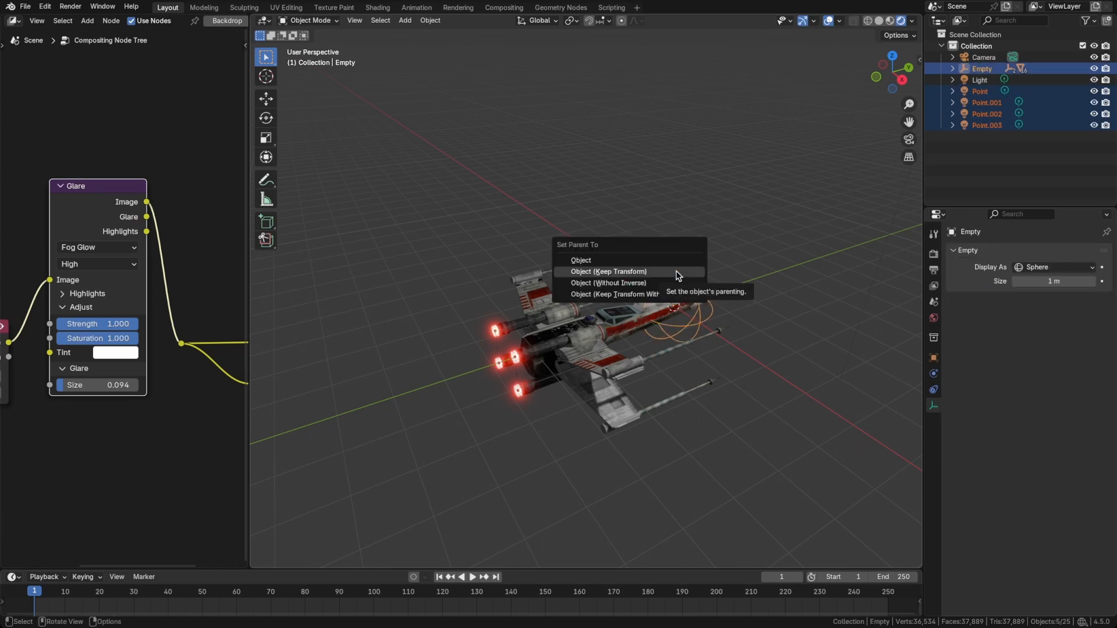
left_click(676, 271)
Try moving the sphere empty to test whether the X-wing and its engine lights follow together.
left_click(713, 246)
left_click(680, 272)
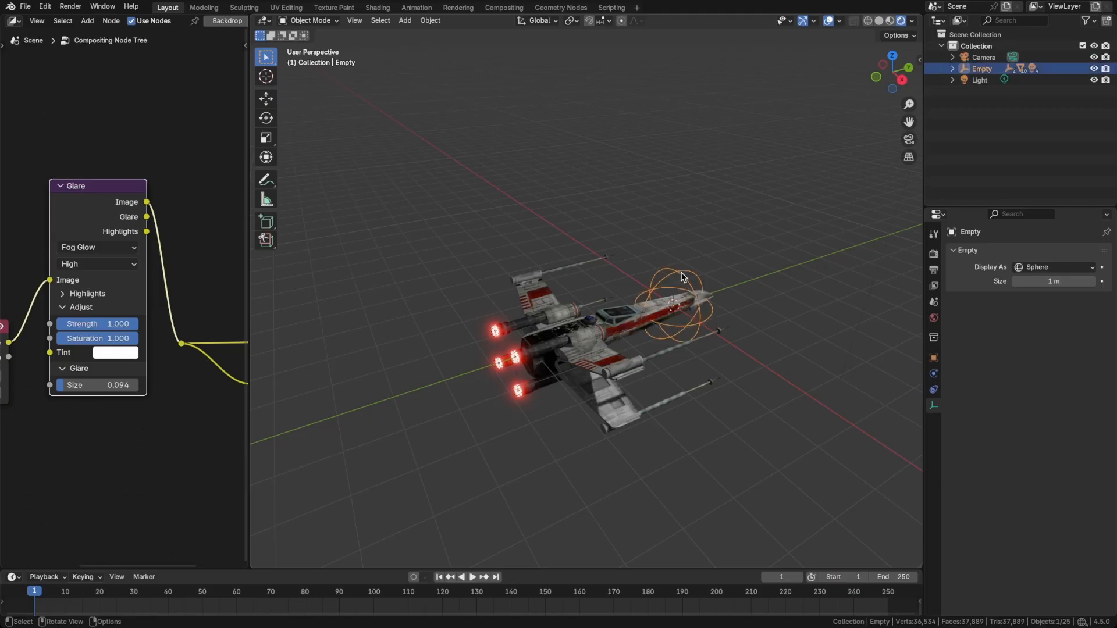
key("g")
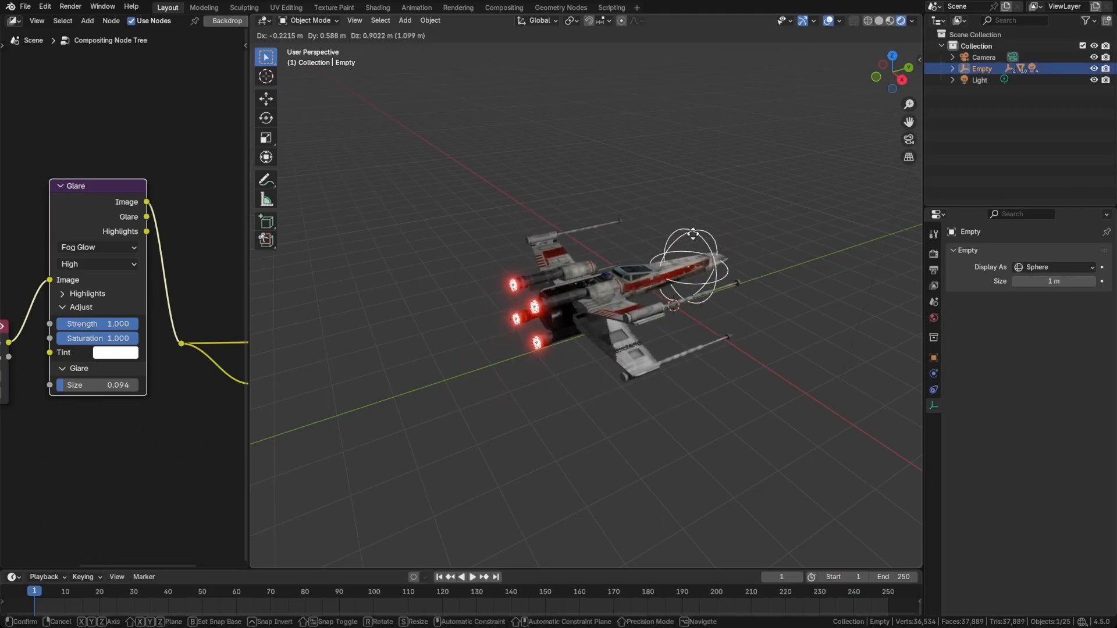
left_click(677, 279)
key("g")
right_click(712, 221)
middle_click_drag(681, 290, 662, 264)
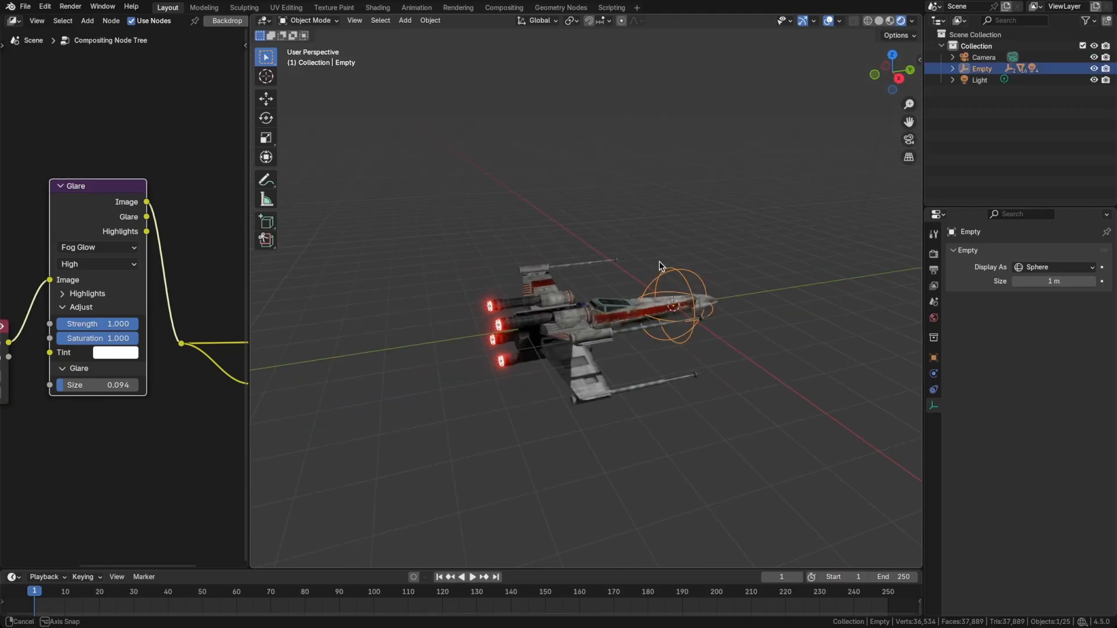
Look through the camera and move it about 5 m closer to the X-wing along its local Z axis.
key("KP_0")
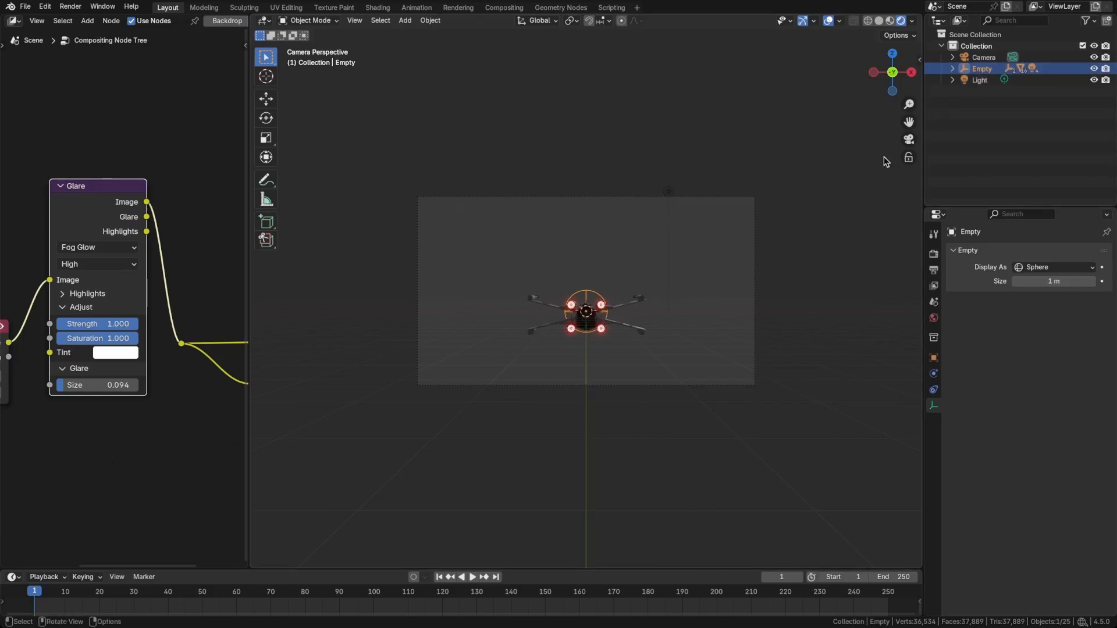
left_click(754, 230)
key("g")
key("z")
key("z")
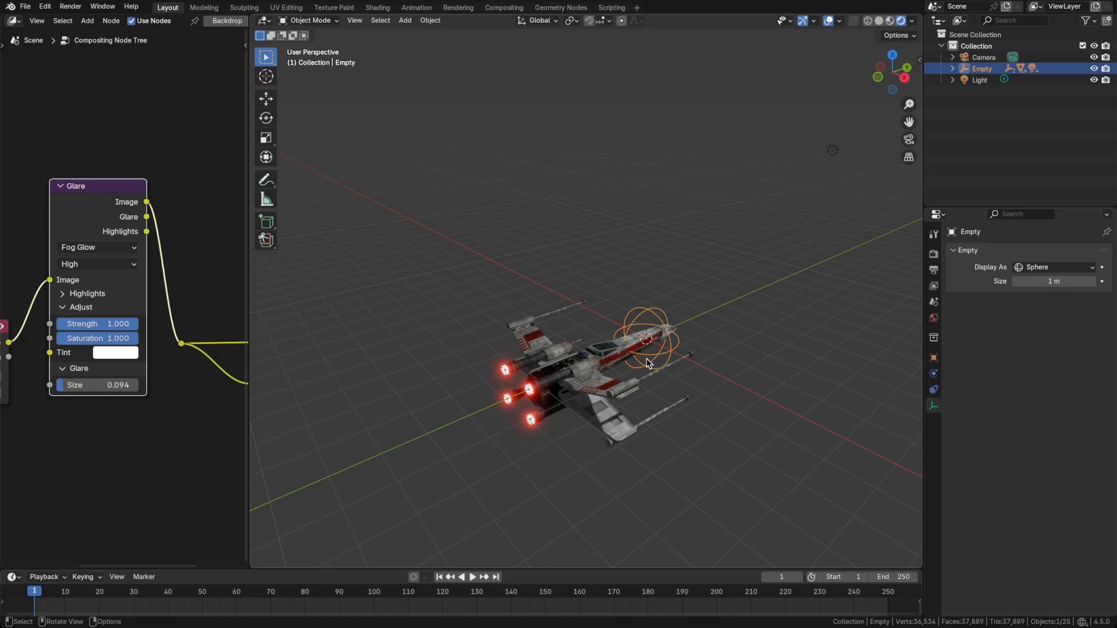
Add a Track To constraint to the camera with the sphere empty as its target.
mouse_move(647, 358)
middle_mouse_down()
mouse_move(585, 359)
mouse_move(618, 361)
mouse_move(639, 346)
middle_mouse_up()
middle_click_drag(702, 377, 640, 367)
left_click(293, 257)
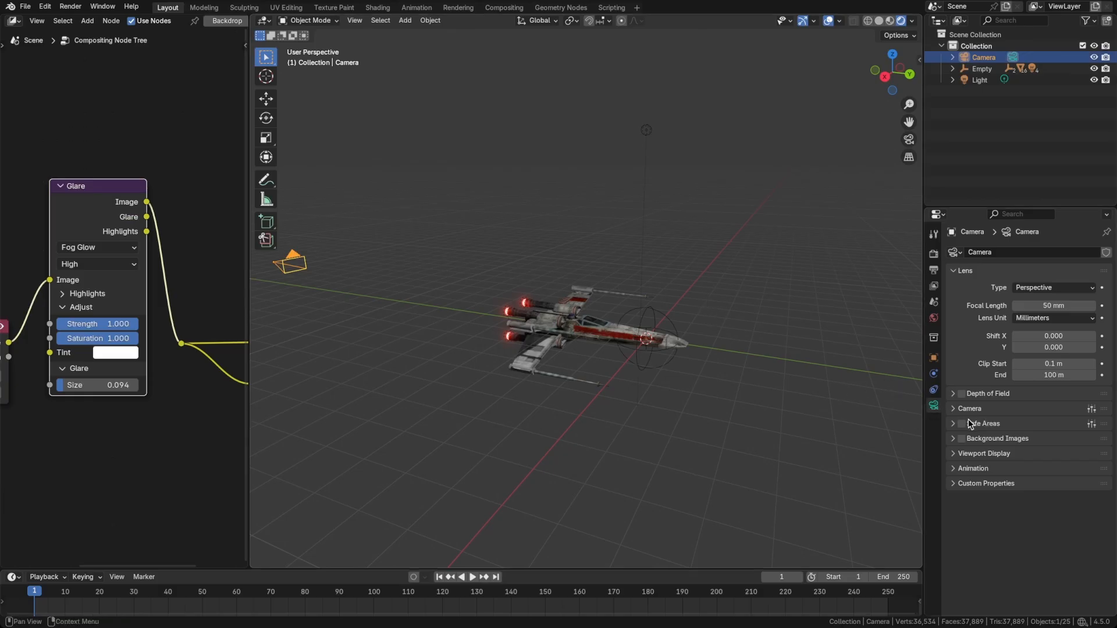
left_click(933, 390)
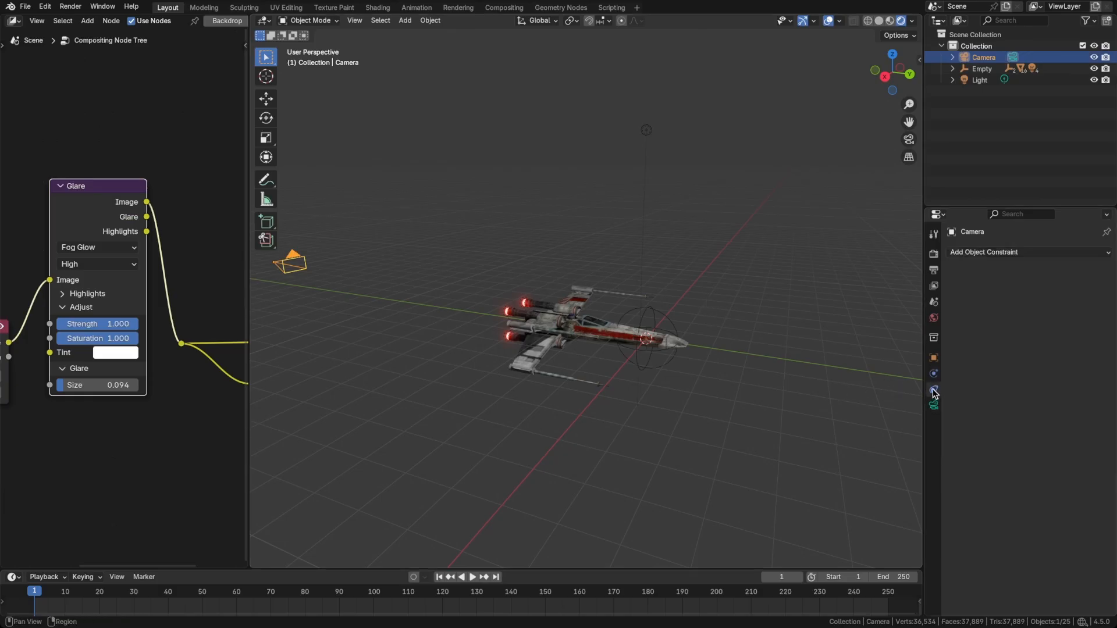
left_click(1017, 252)
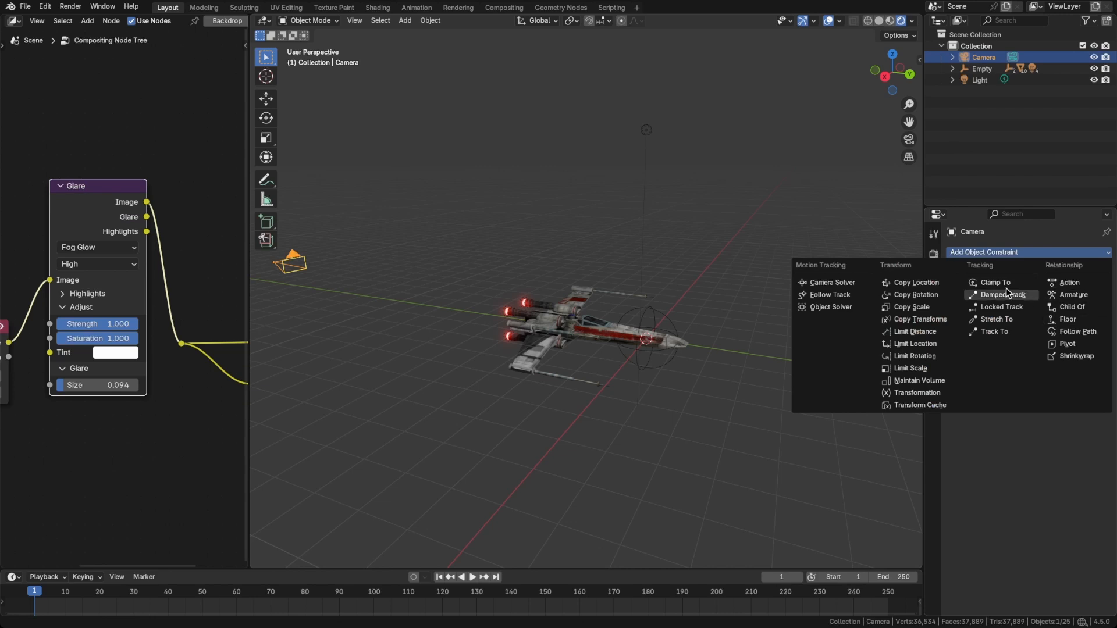
left_click(994, 331)
left_click(1090, 288)
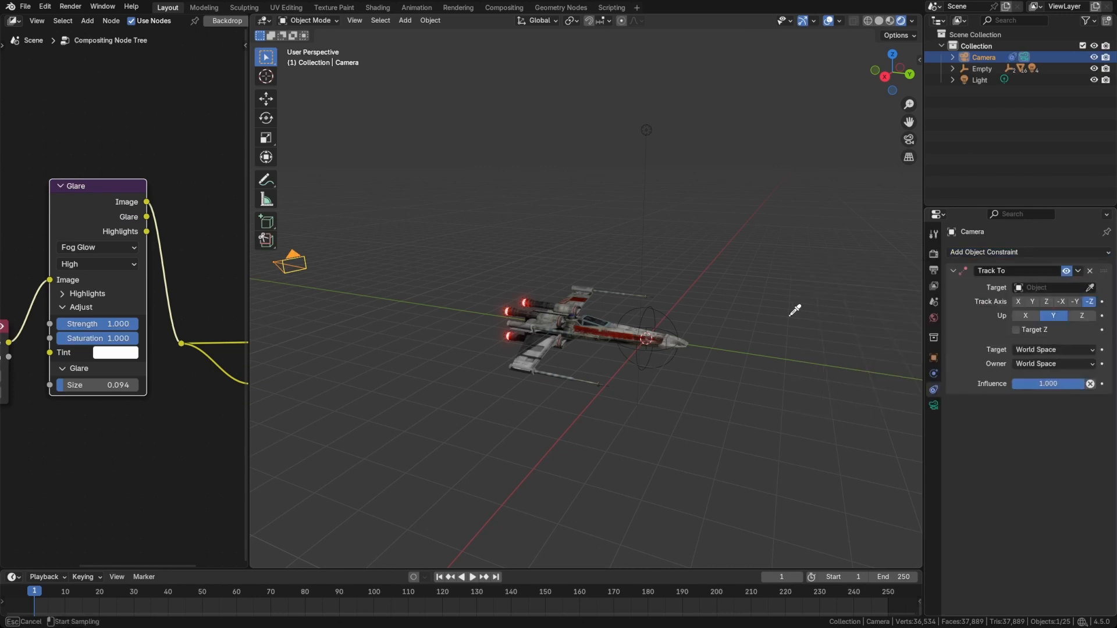
left_click(664, 304)
In the camera view, raise the camera about 0.5 m along the global Z axis.
key("KP_0")
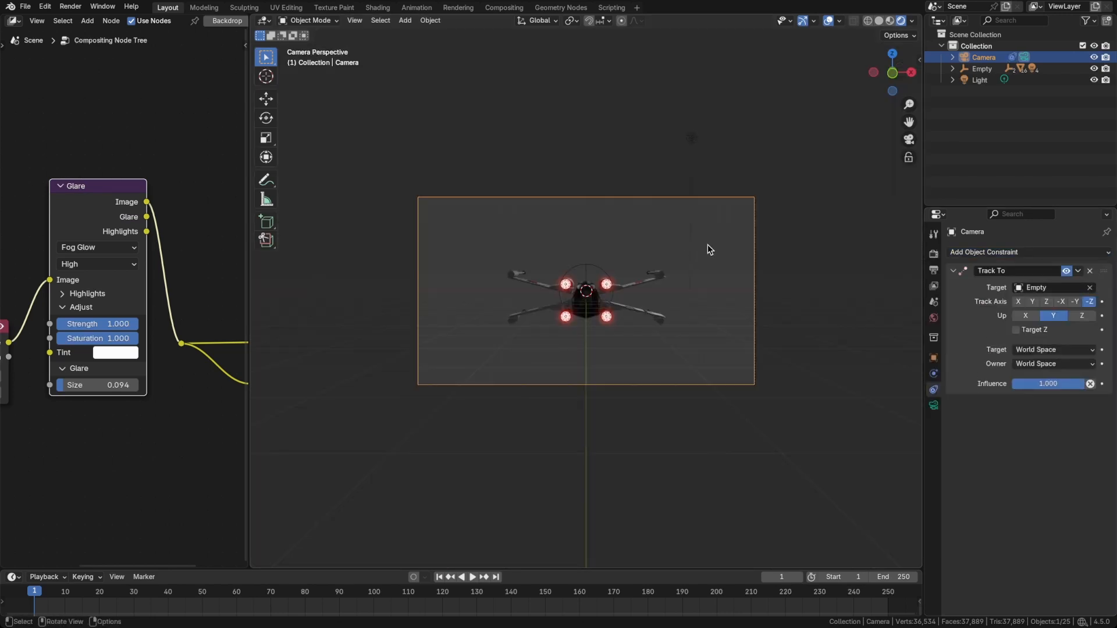
key("g")
key("z")
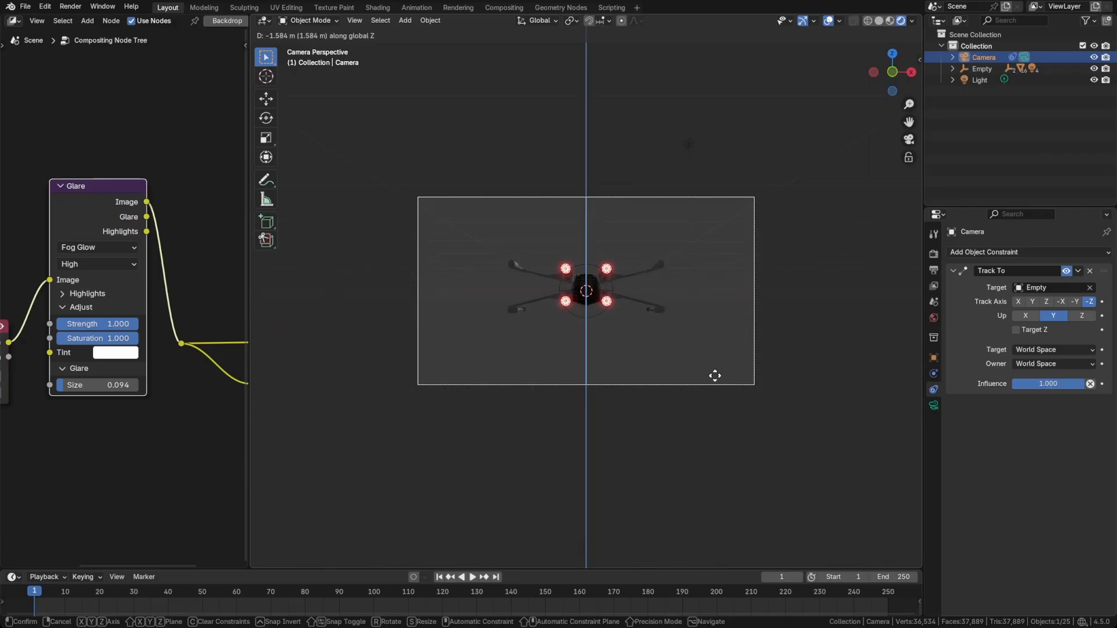
left_click(691, 220)
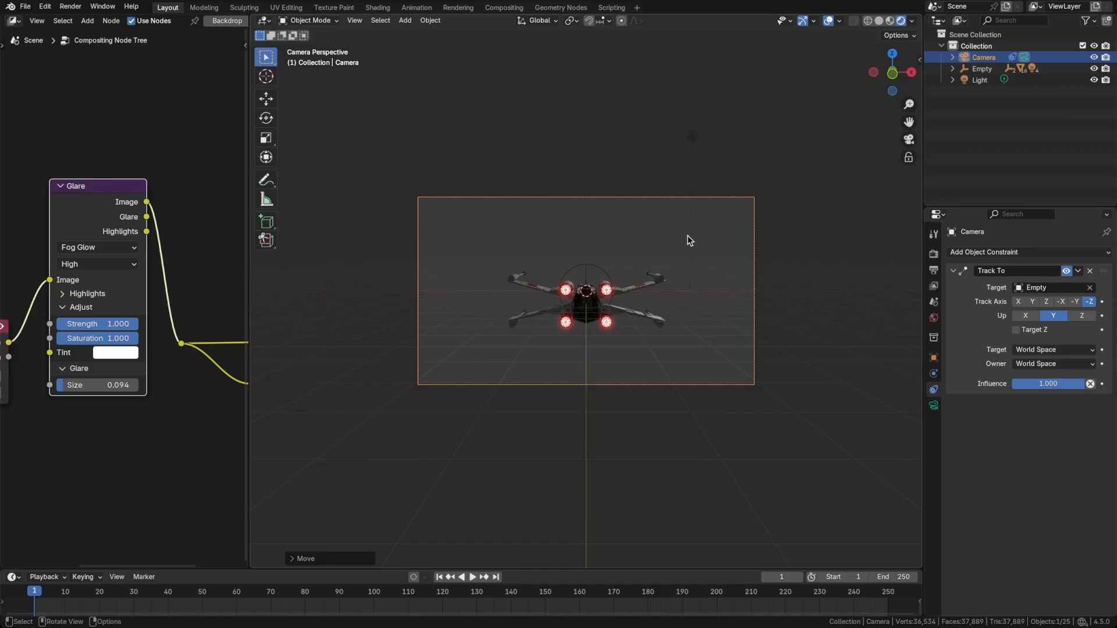
Increase the Glare node's size to 0.116 and clear the object selection.
left_click_drag(56, 386, 72, 386)
left_click(710, 359)
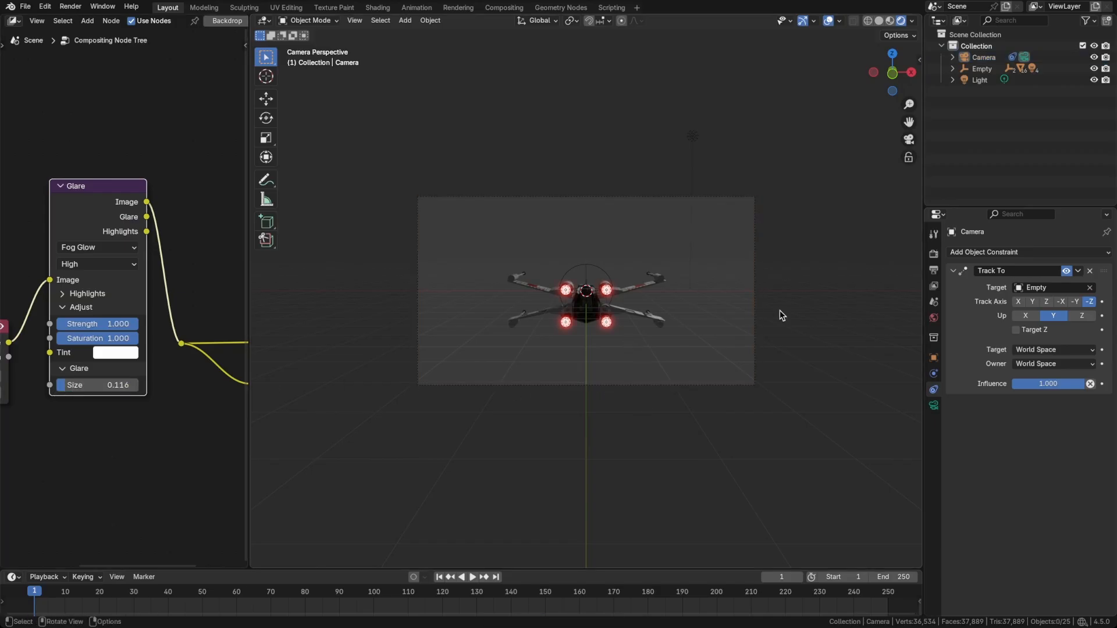
Set the world background strength to 0 and save the file.
left_click(933, 318)
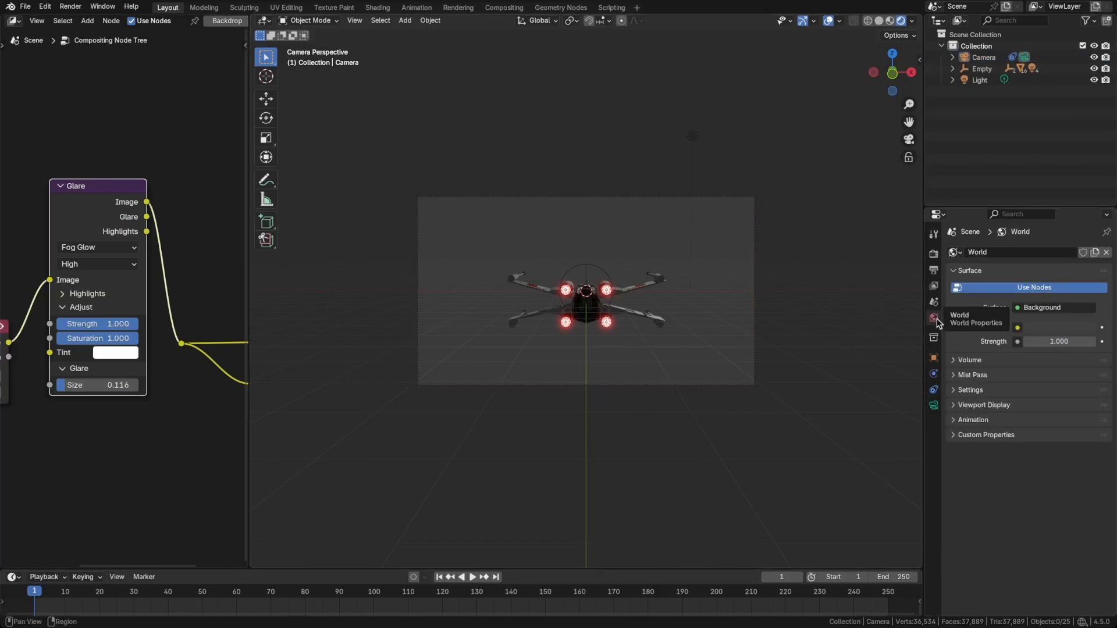
left_click(1052, 342)
key("Return")
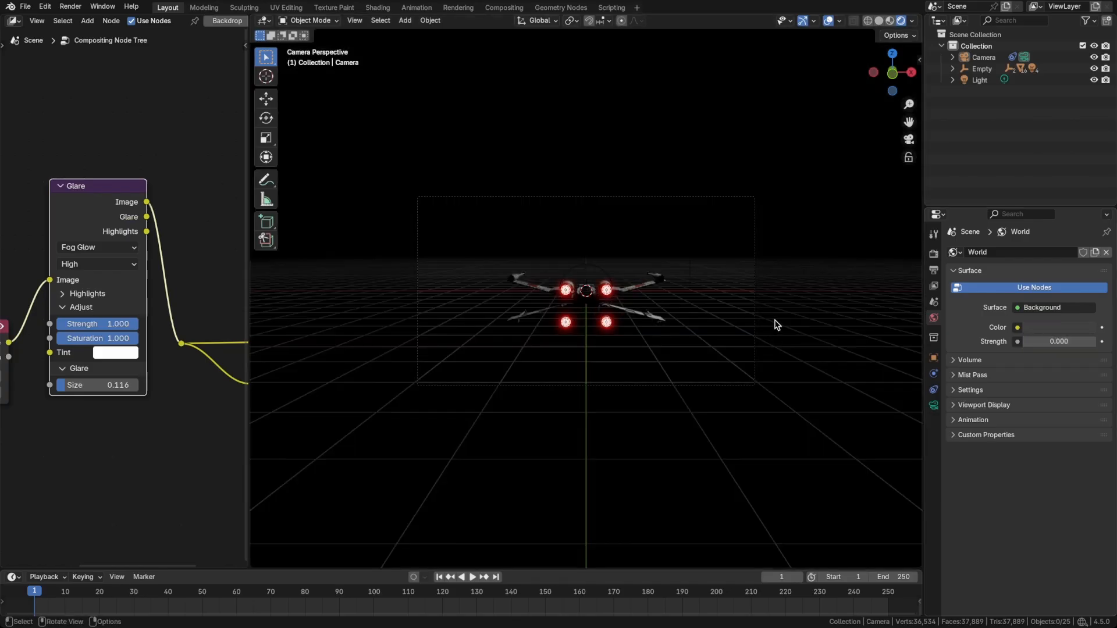
key("ctrl+s")
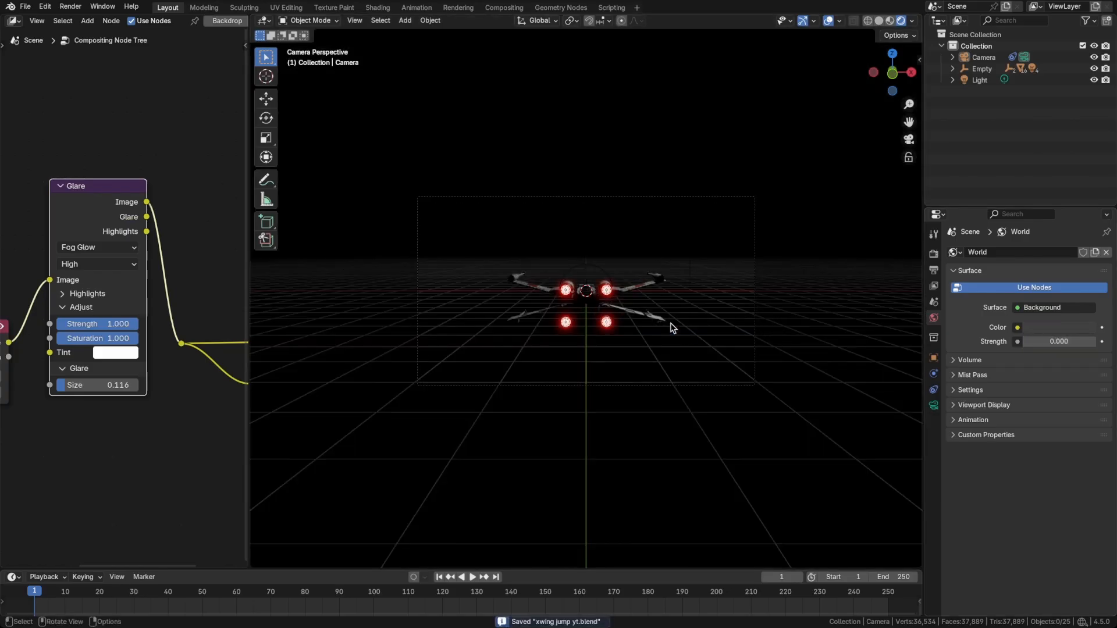
Toggle the viewport overlays off and on to preview the X-wing without the grid, and save the file.
key("alt+shift+z")
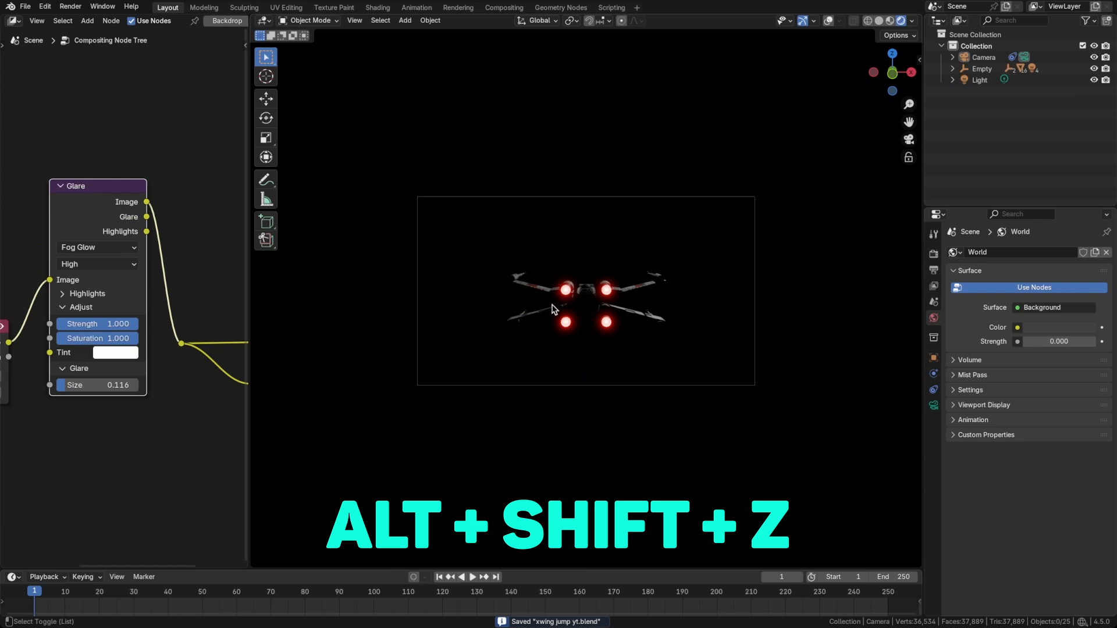
key("alt+shift+z")
left_click(830, 22)
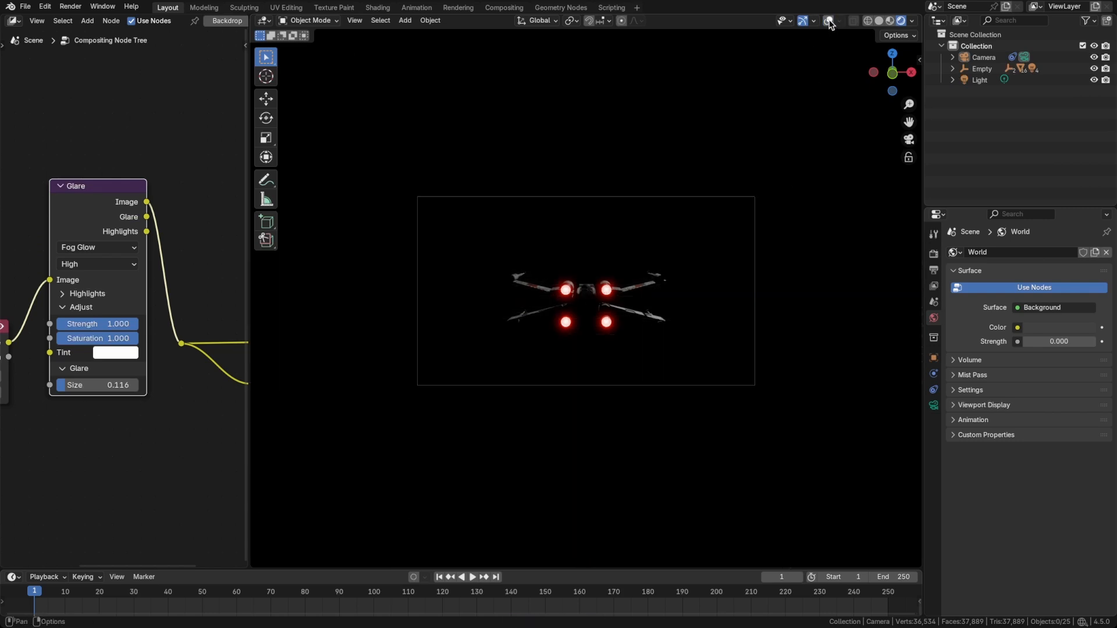
left_click(829, 21)
left_click(829, 20)
left_click(828, 20)
key("alt+shift+z")
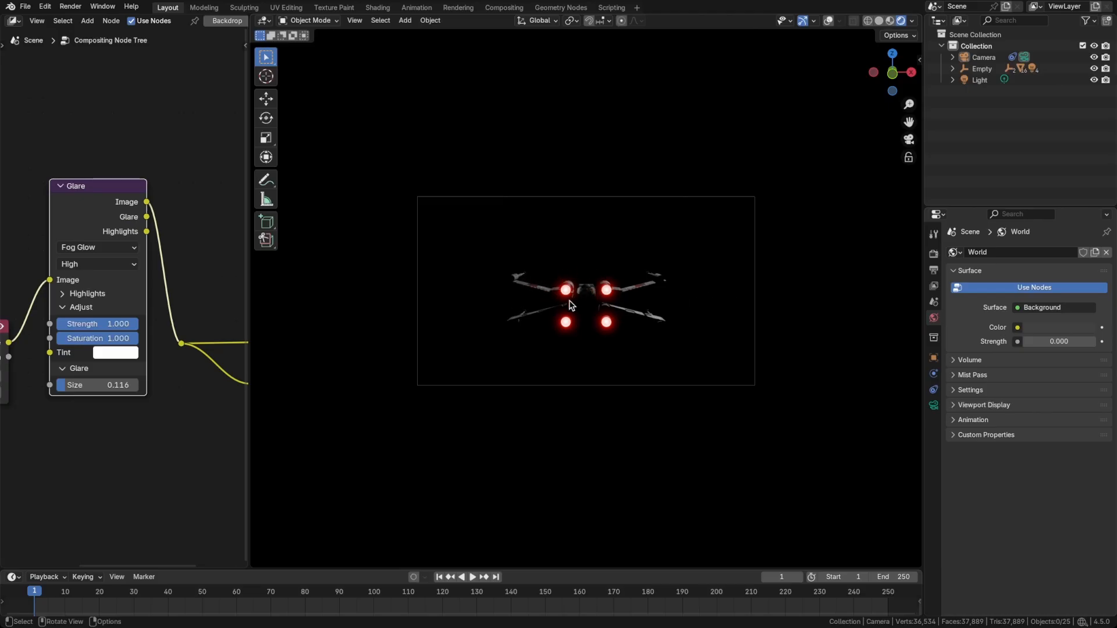
key("alt+shift+z")
key("ctrl+s")
Add a sun light to the scene and clear its rotation.
key("shift+a")
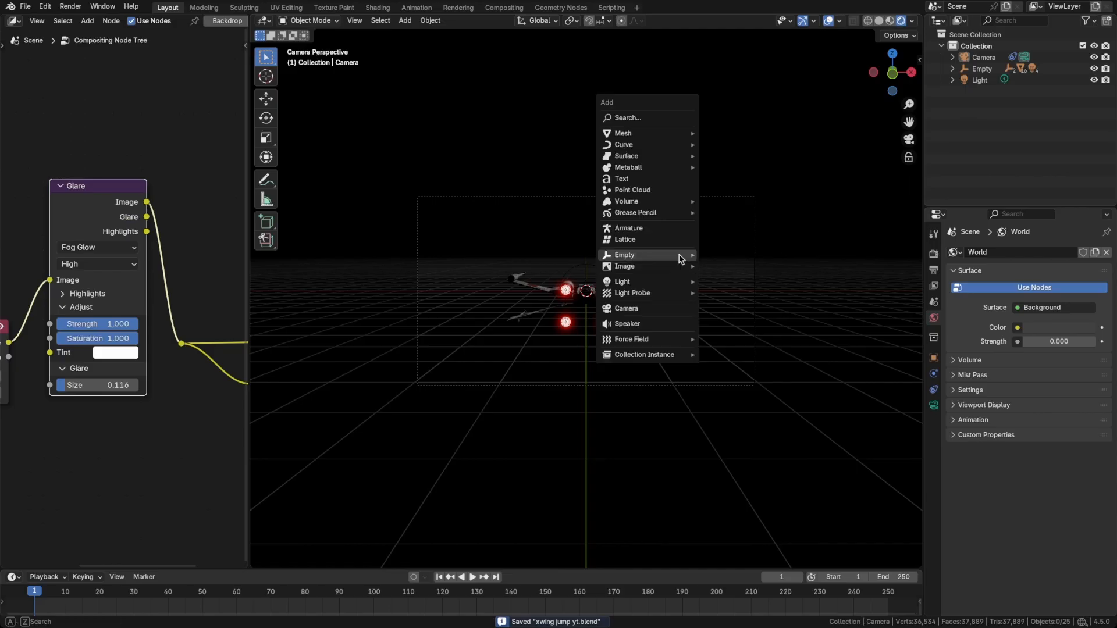
mouse_move(668, 282)
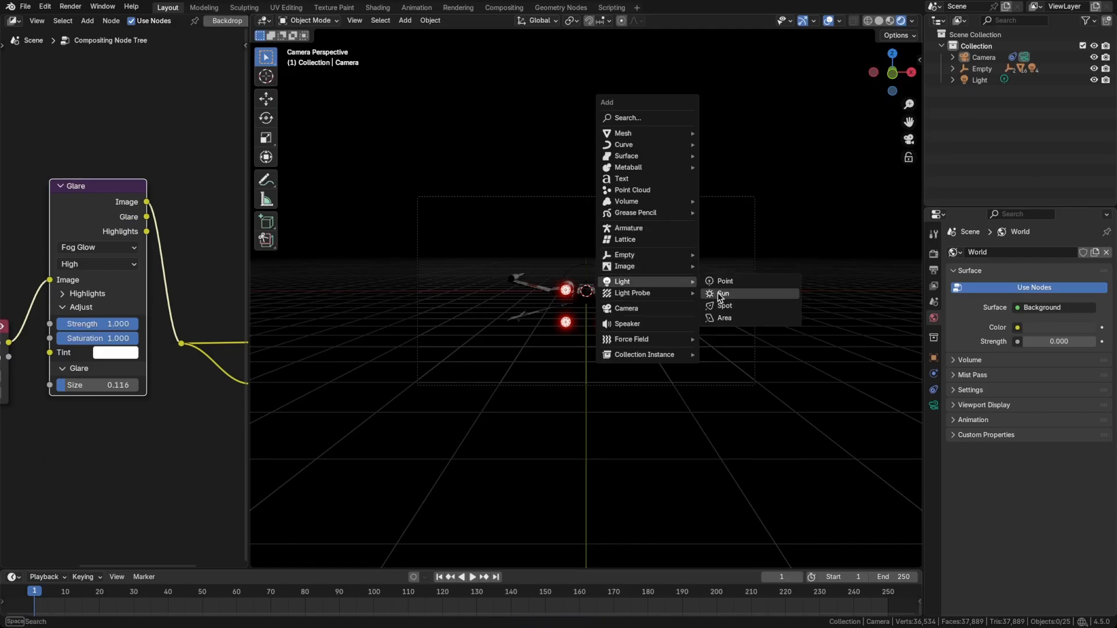
left_click(715, 295)
key("alt+r")
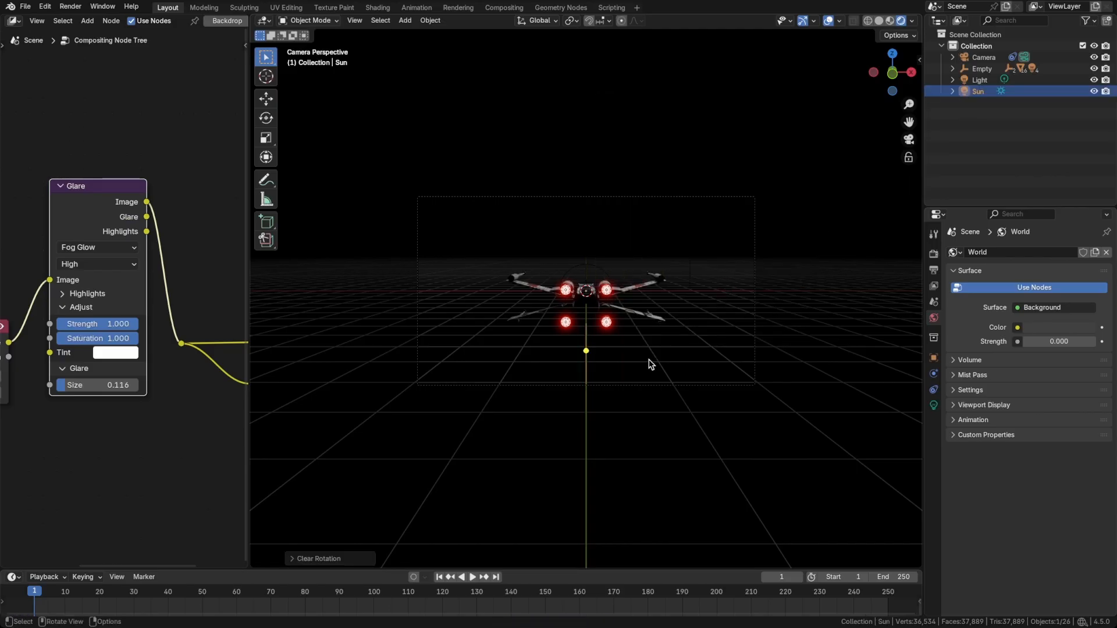
Rotate the sun light about 18 degrees around the global X axis and save the file.
key("r")
key("x")
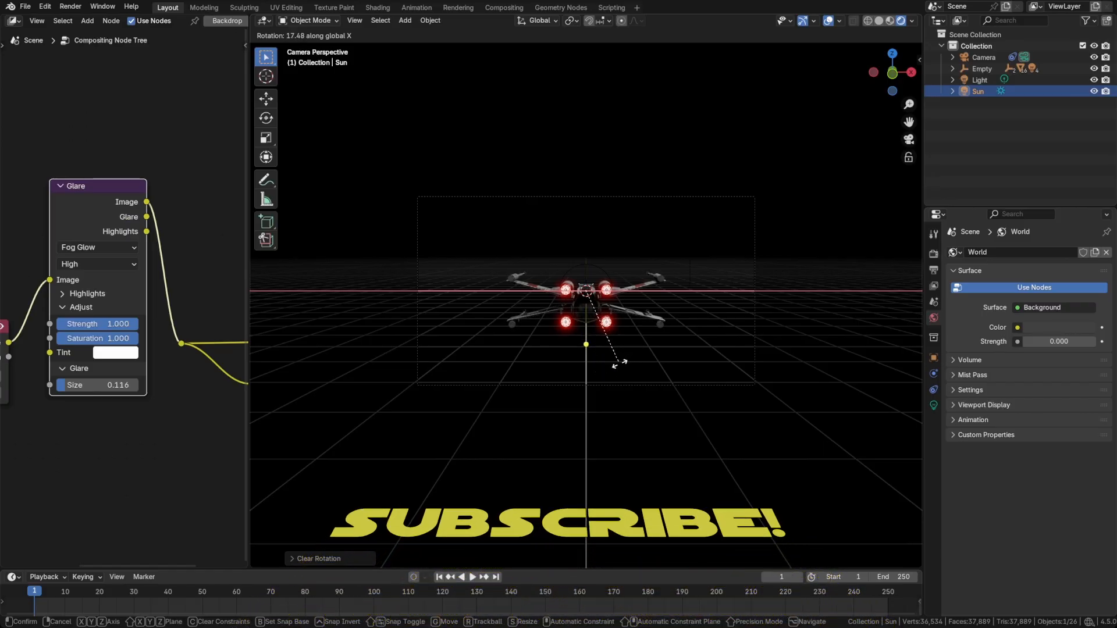
left_click(617, 364)
key("Home")
key("ctrl+s")
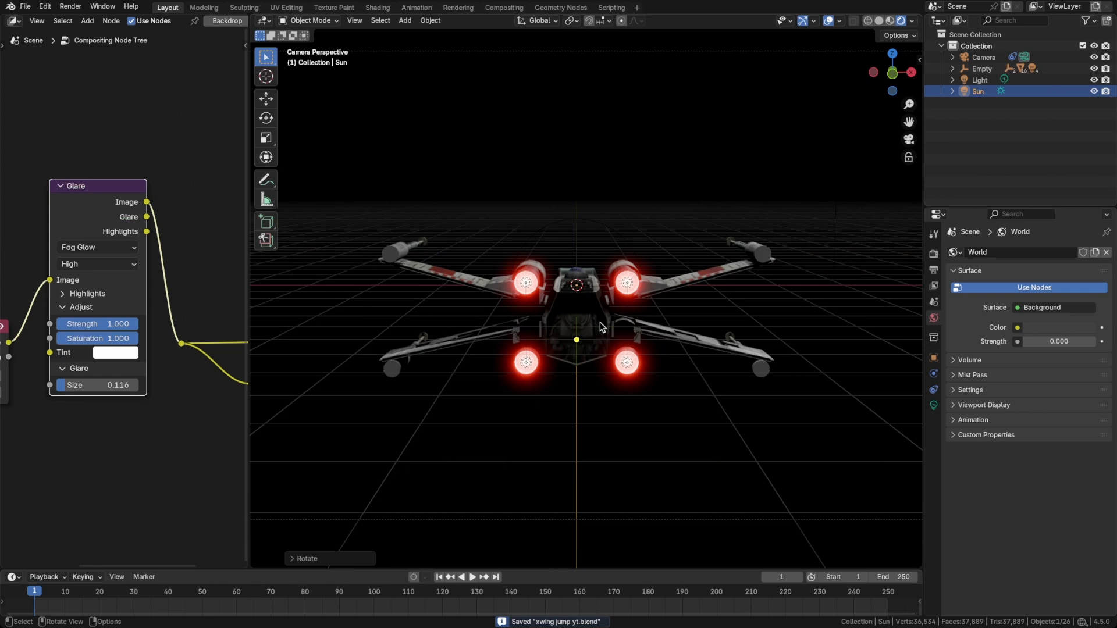
scroll(731, 355, "down", 4)
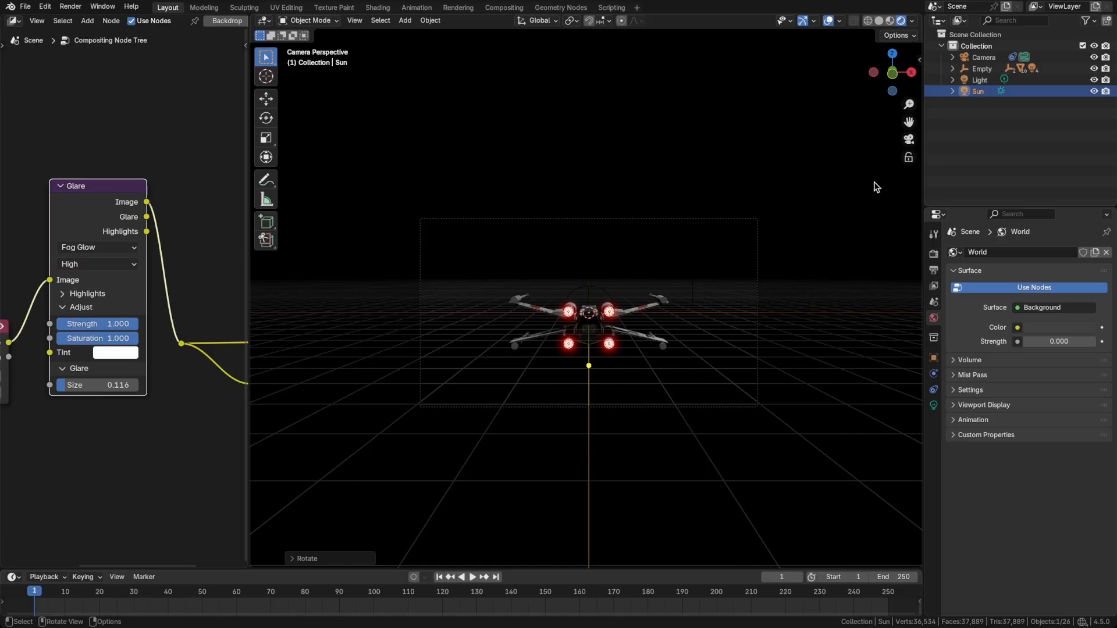
Set the active keying set to Location & Scale, keyframe the sphere empty at frame 1, and show its transform properties.
left_click(983, 69)
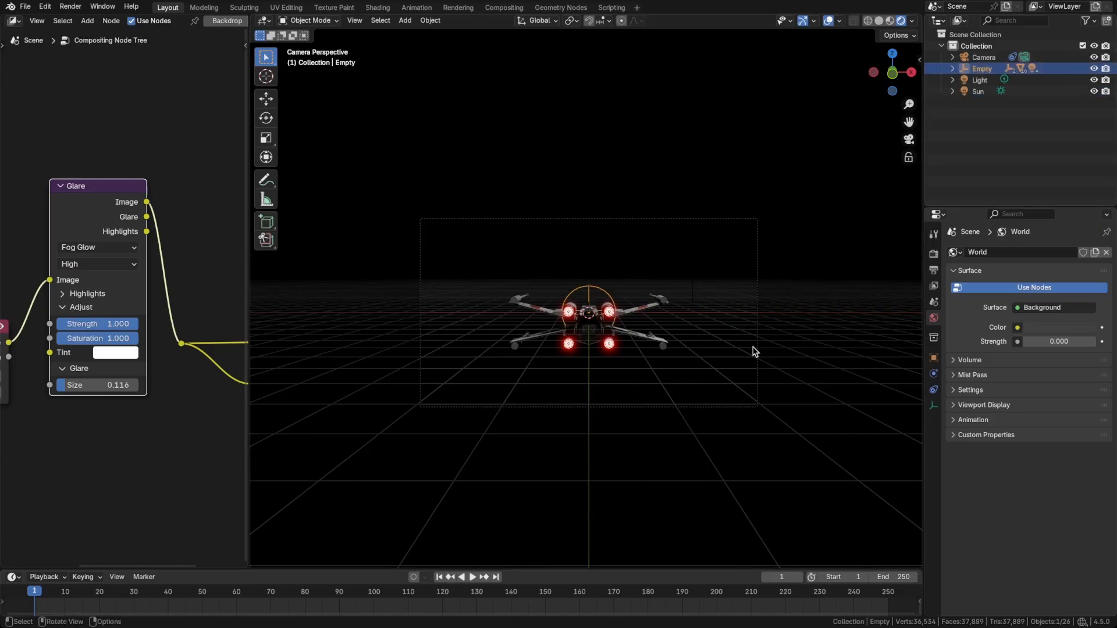
key("ctrl+shift+alt+i")
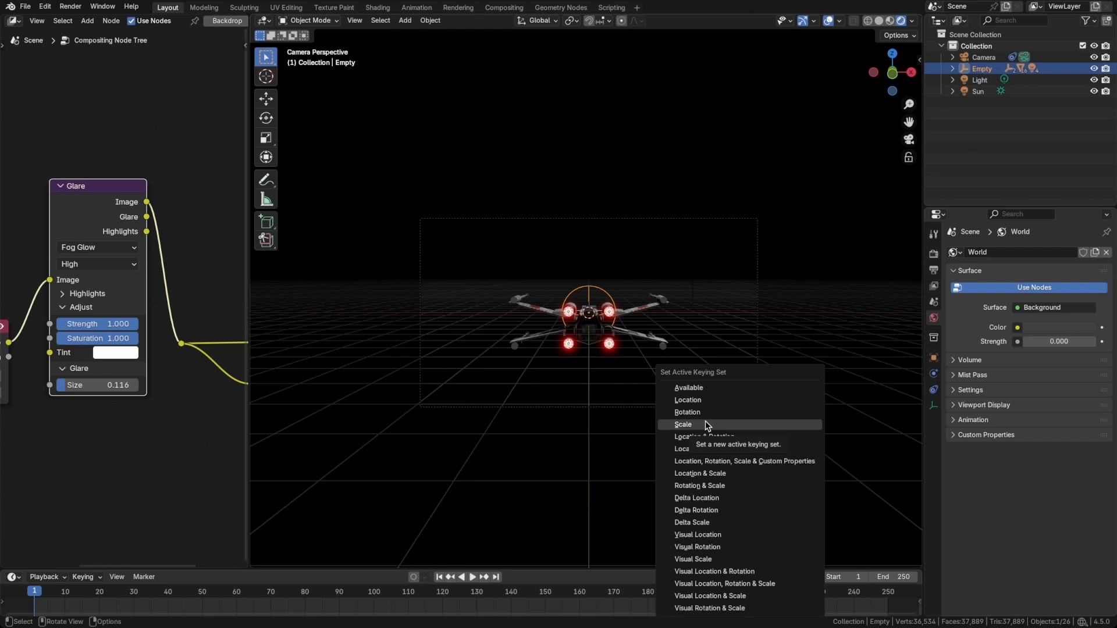
left_click(723, 474)
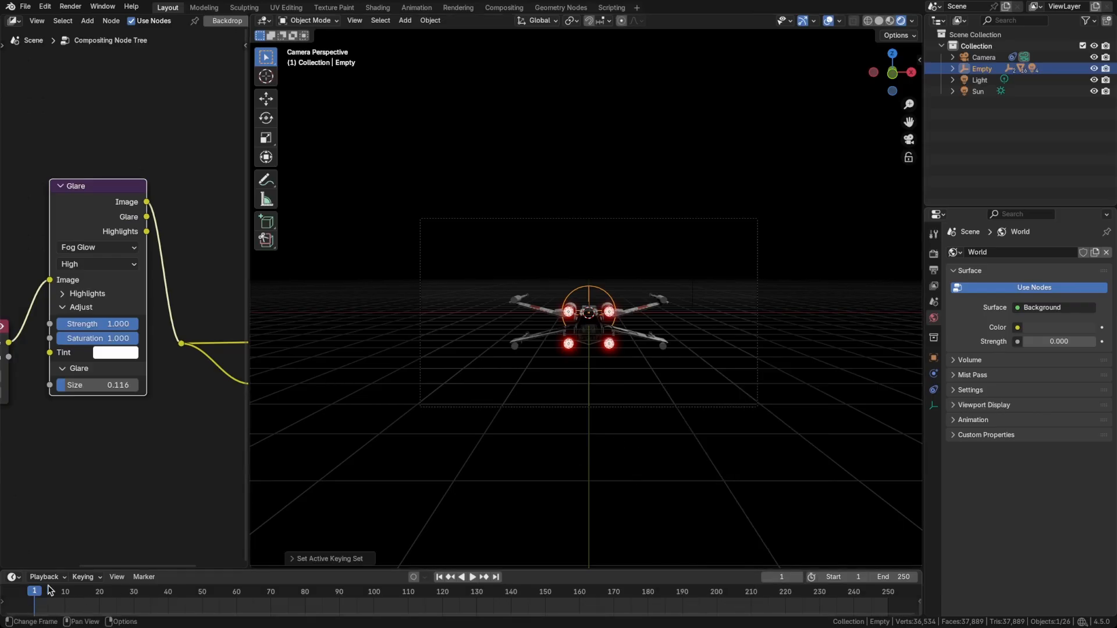
key("i")
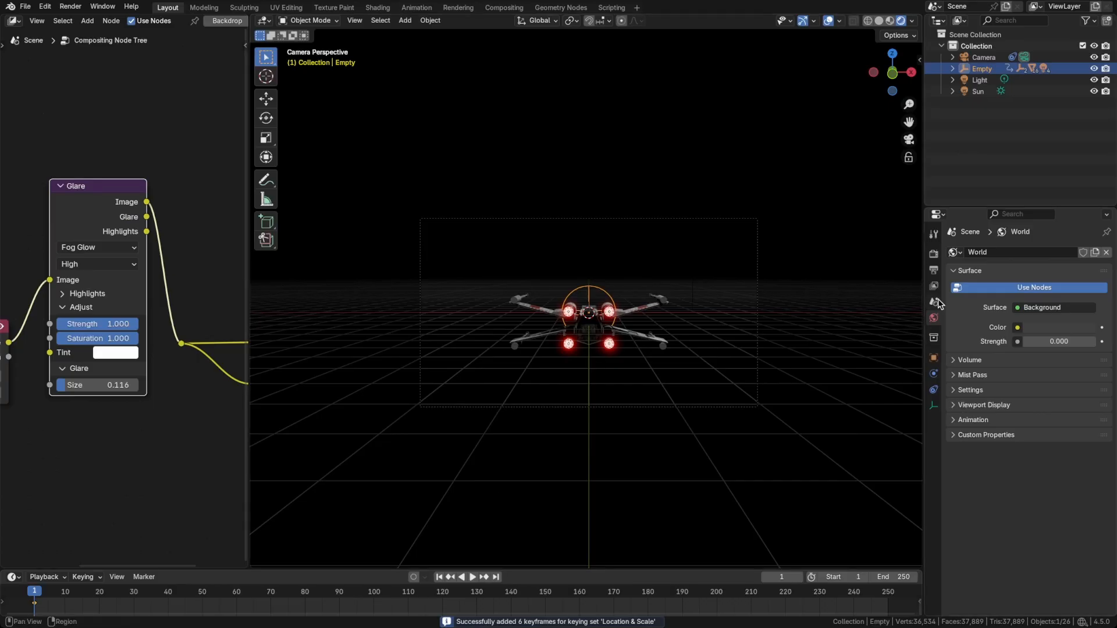
left_click(933, 358)
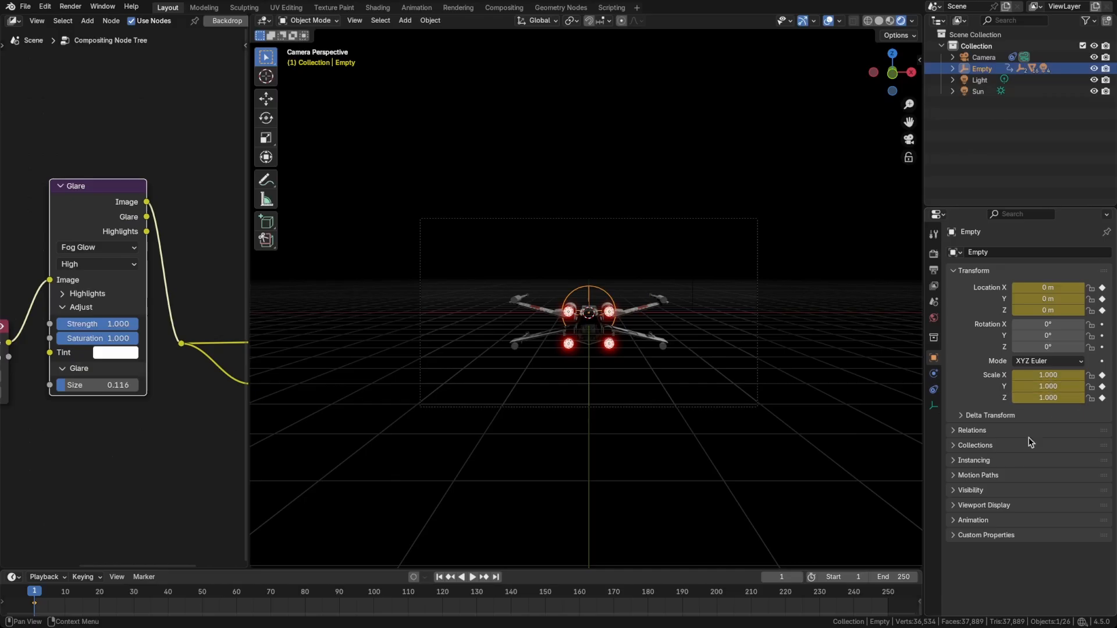
Set the scene's frame rate to 30 fps and keyframe the empty's location and scale at frame 30.
left_click(935, 277)
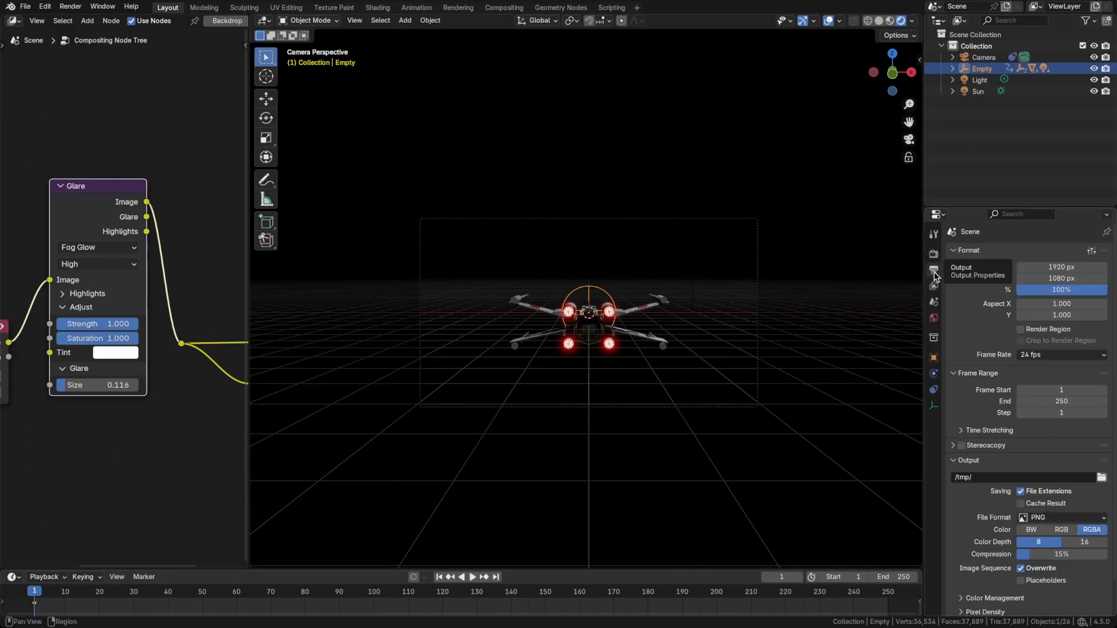
left_click(1051, 356)
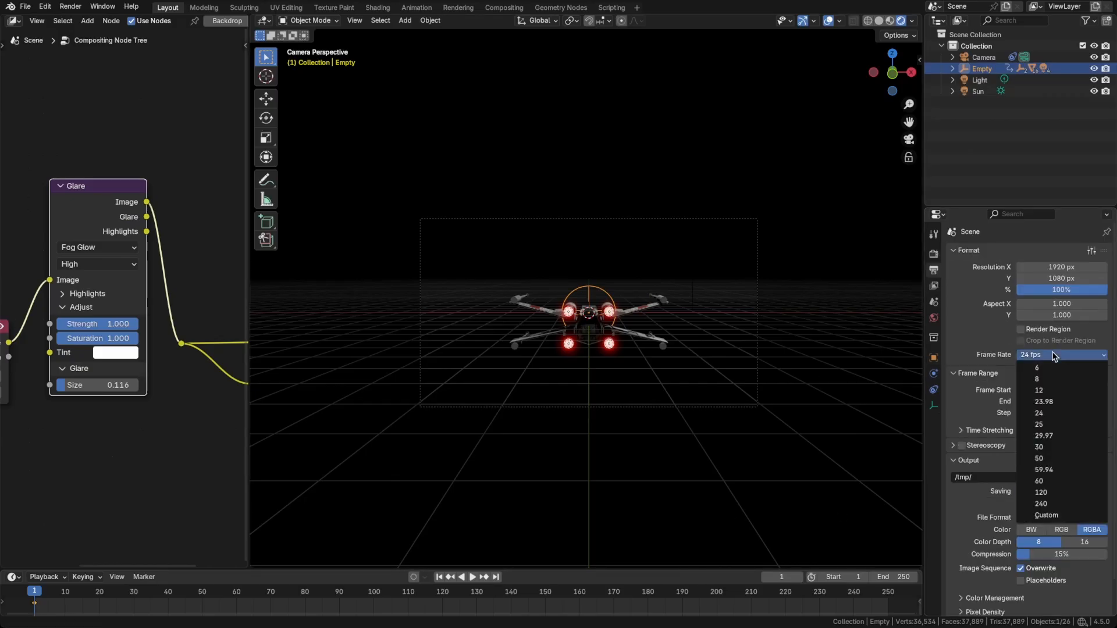
left_click(1039, 447)
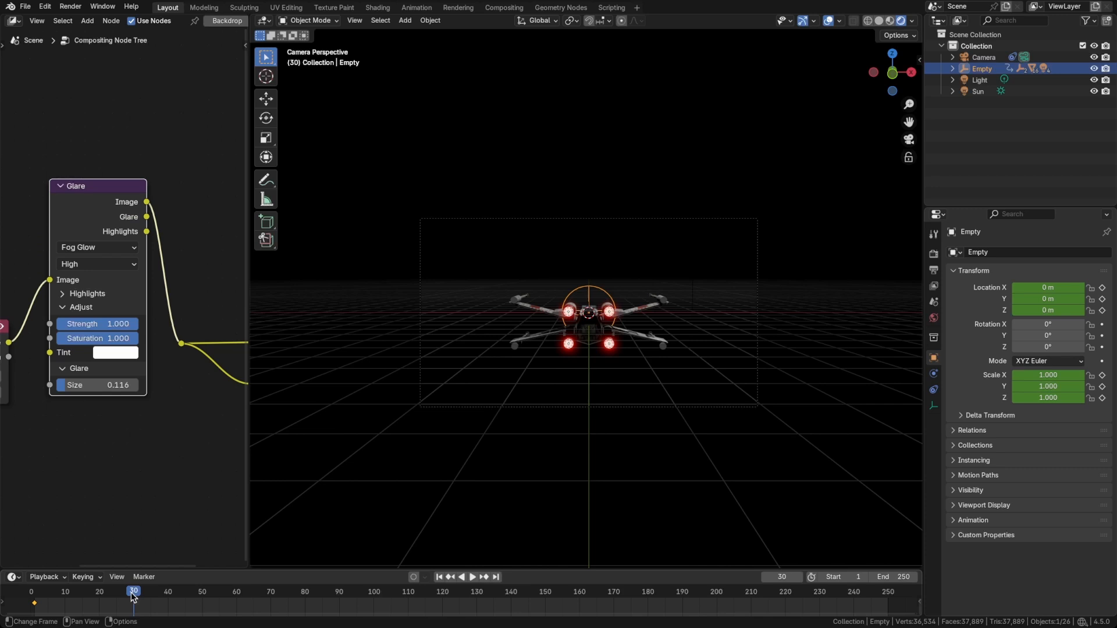
key("i")
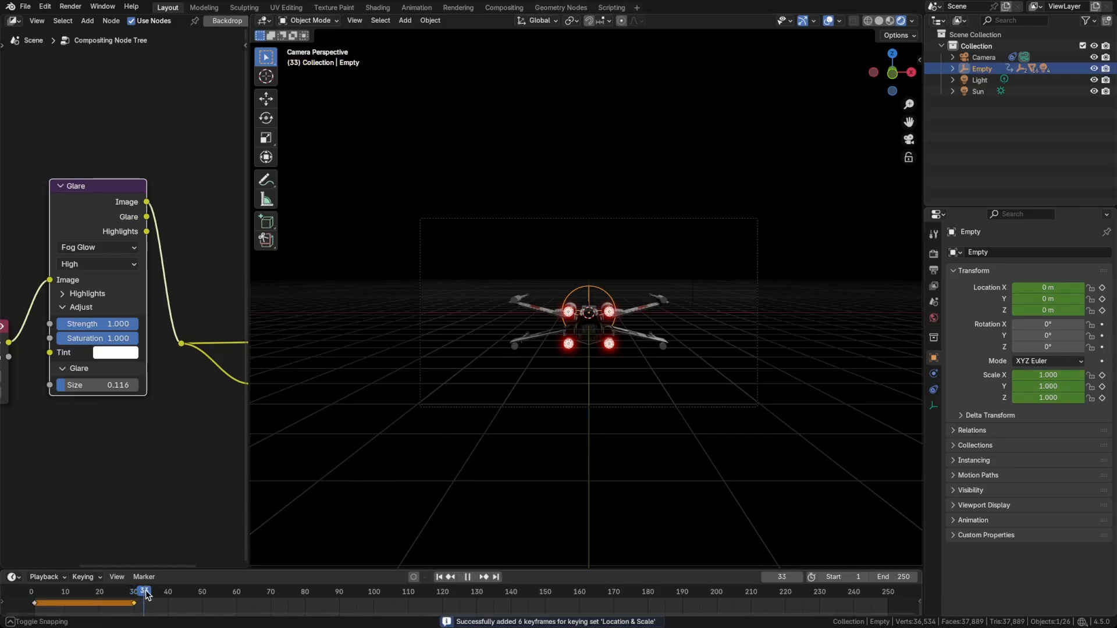
At frame 40, stretch the empty by about 1.36 along the global Y axis and return to the camera view.
left_click_drag(135, 592, 170, 592)
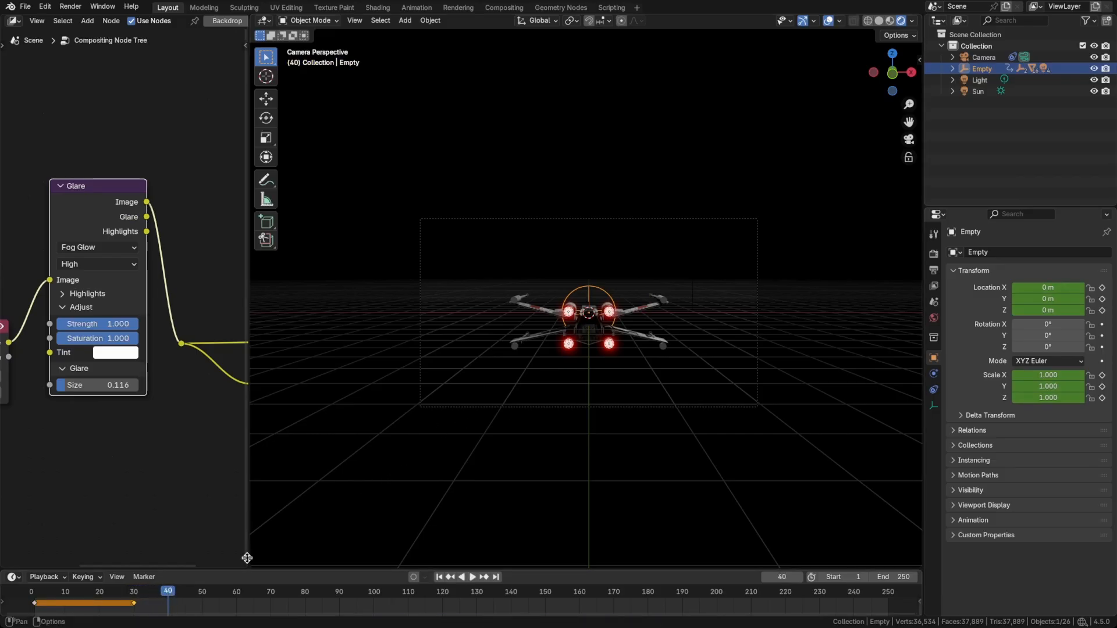
middle_click_drag(624, 364, 574, 324)
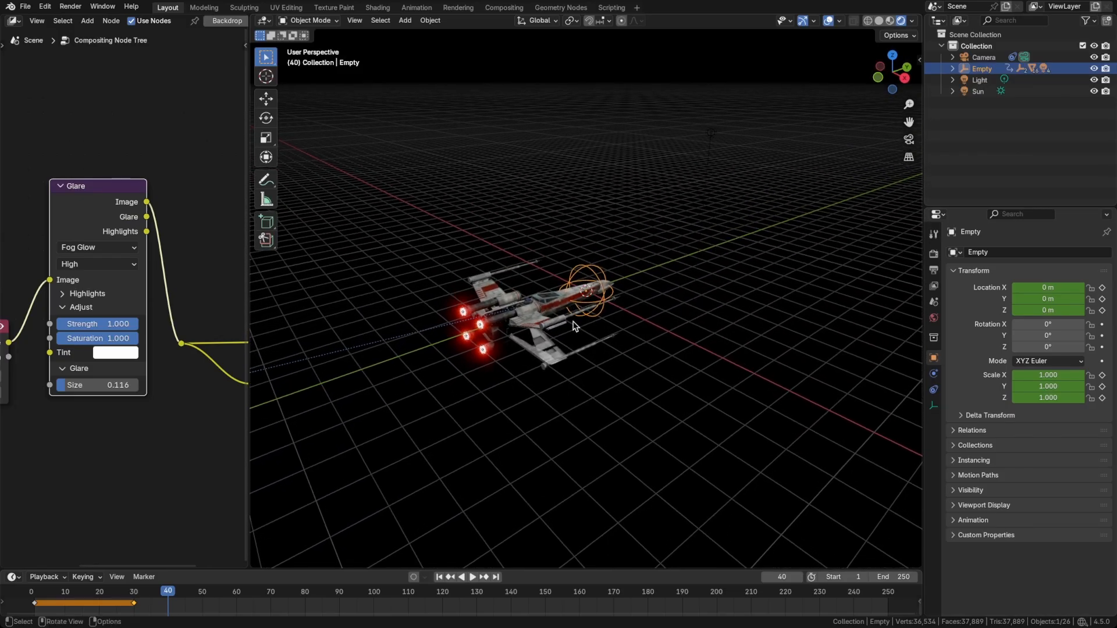
key("s")
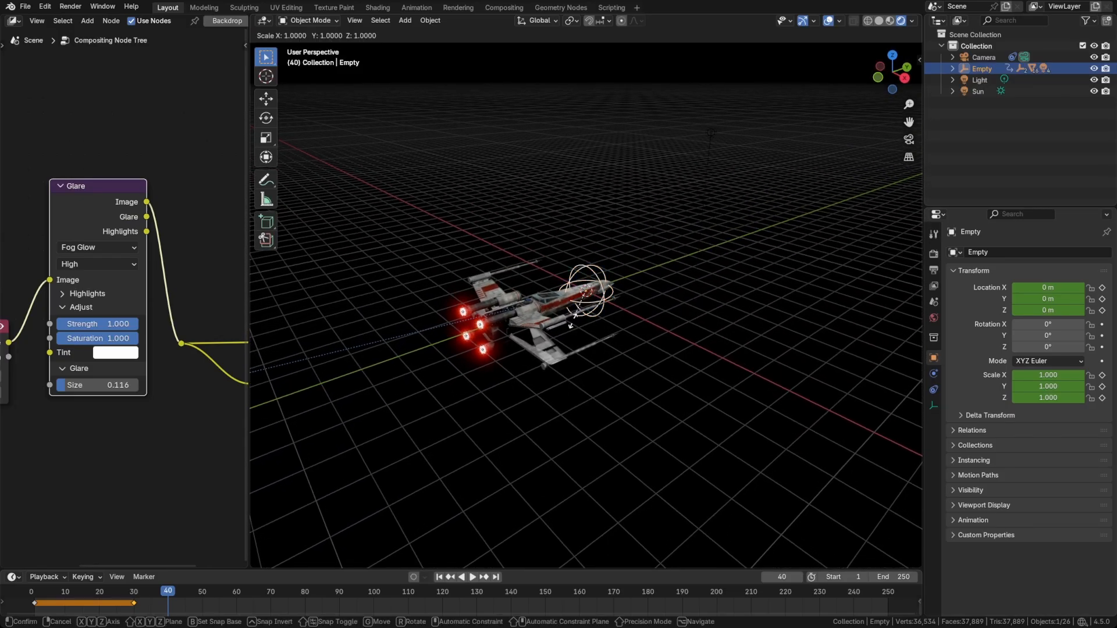
key("y")
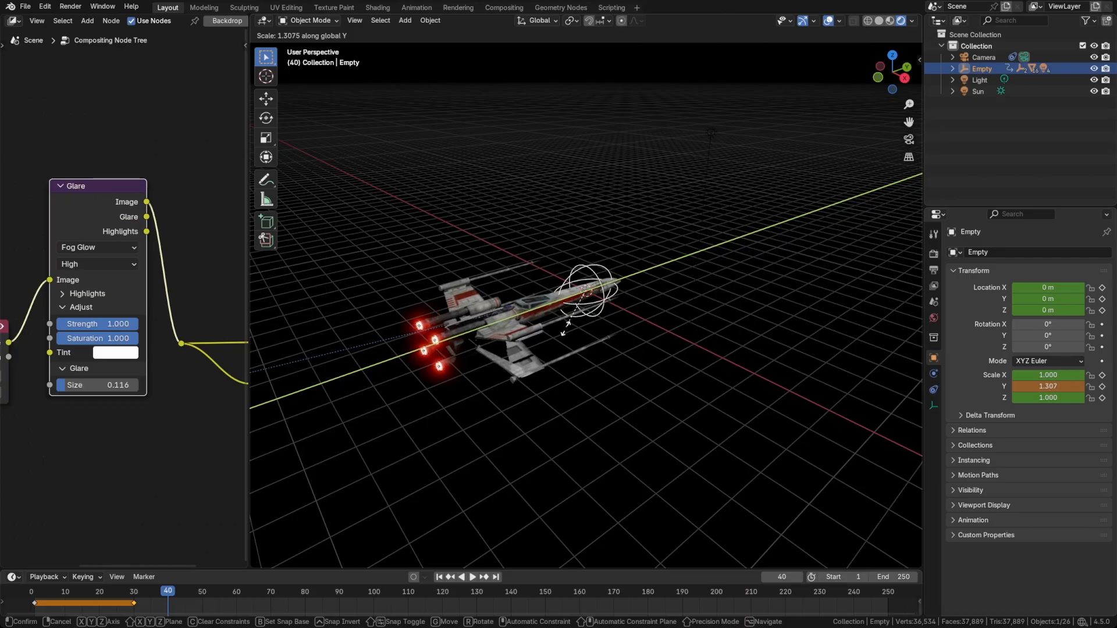
left_click(570, 330)
key("KP_0")
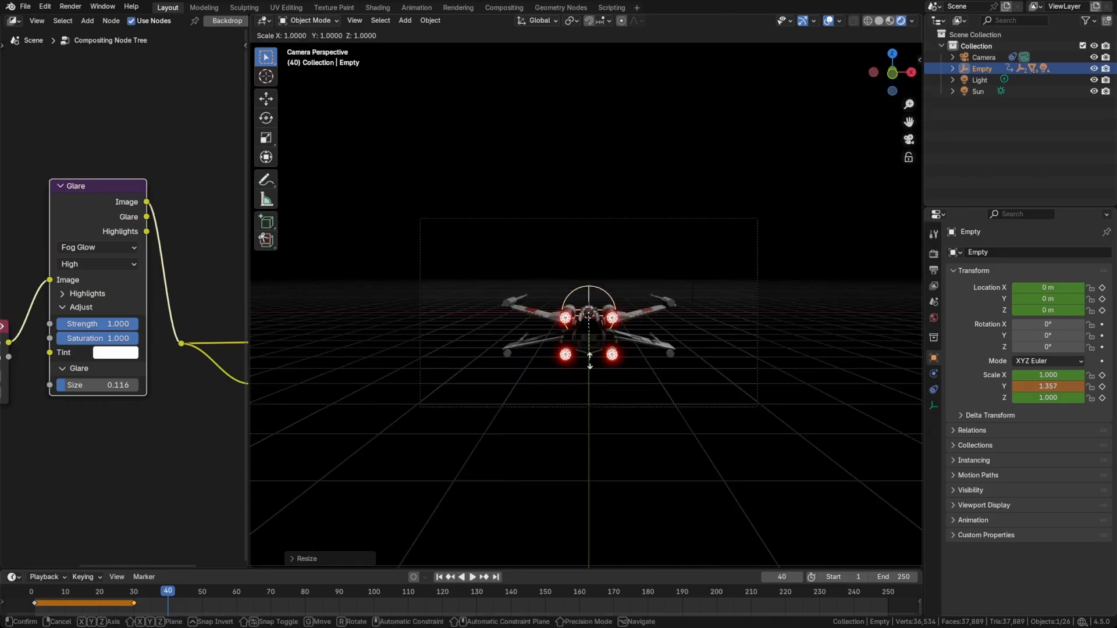
Set the empty's Y scale to 1.5, keyframe its scale at frame 40, and play the animation from the start.
left_click_drag(1048, 386, 1073, 386)
left_click(1025, 386)
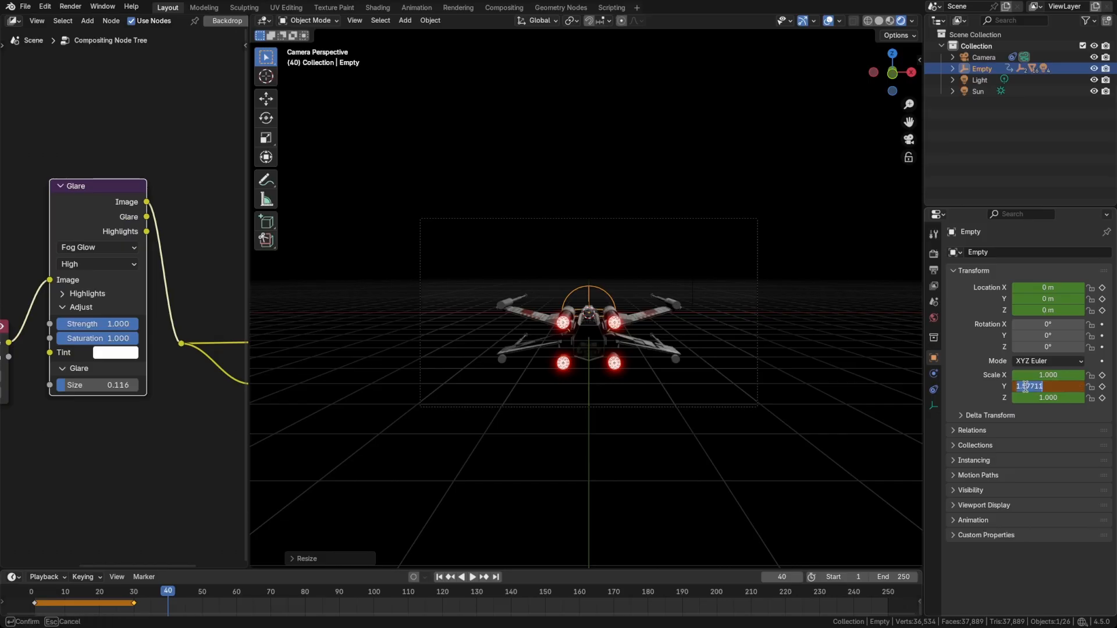
type("1.5")
key("Return")
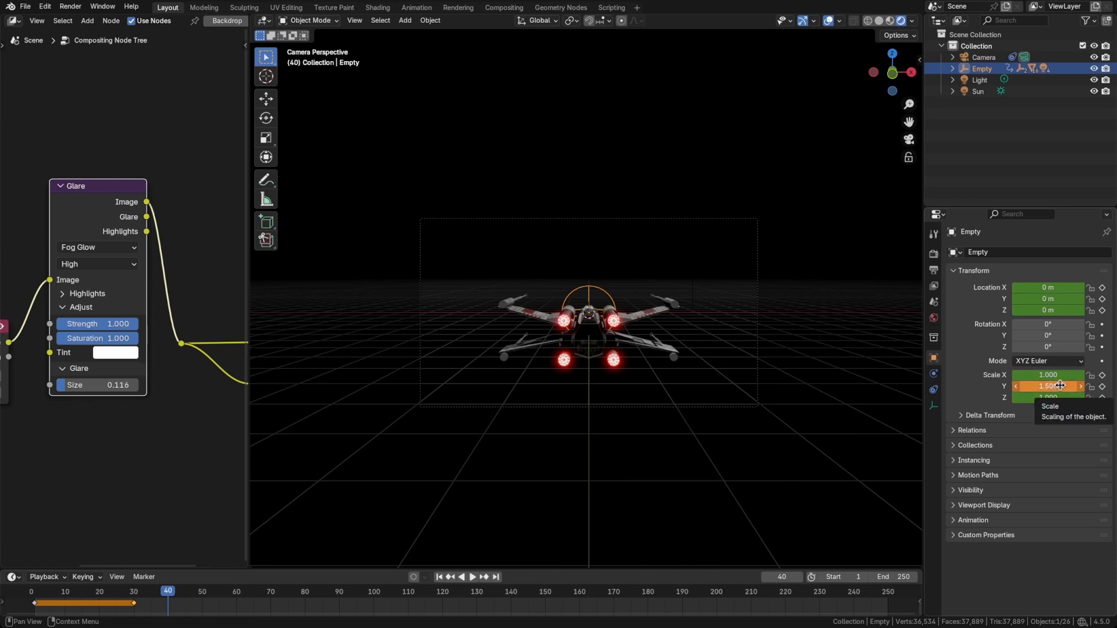
key("i")
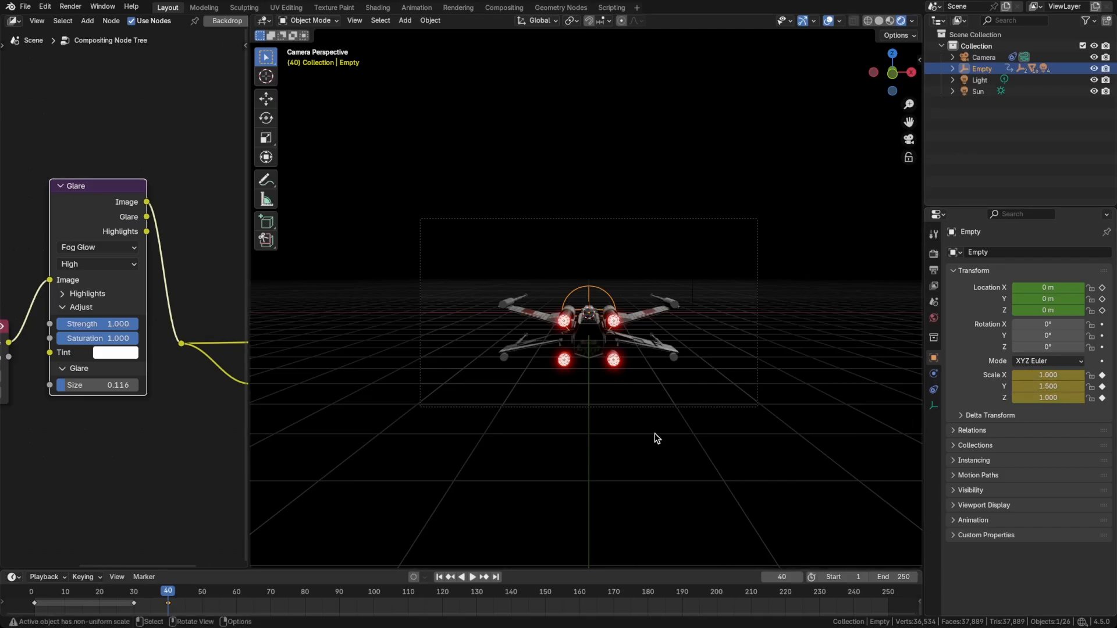
key("shift+Left")
key("space")
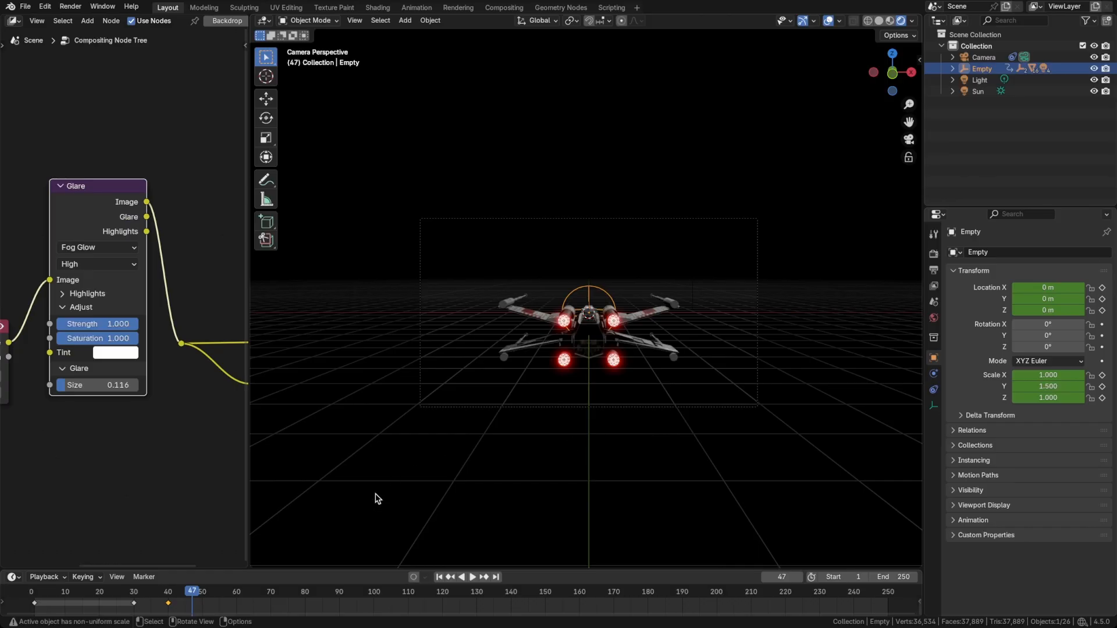
At frame 70, set the empty's Y location to 200 m and keyframe its location.
left_click_drag(200, 589, 269, 594)
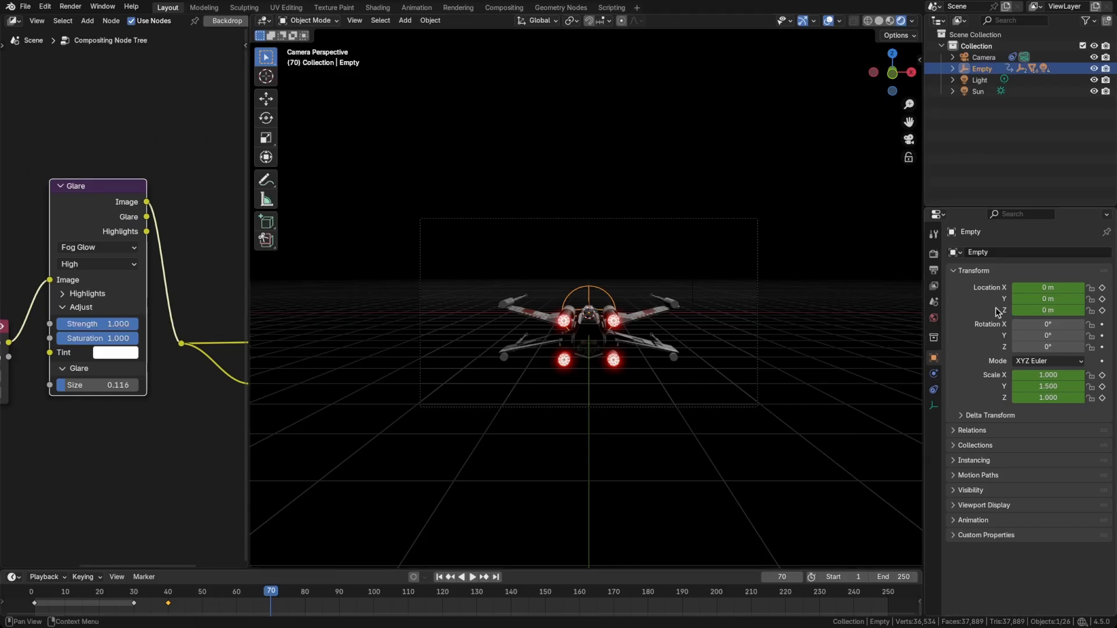
left_click_drag(1033, 299, 1071, 298)
left_click_drag(1047, 298, 1061, 299)
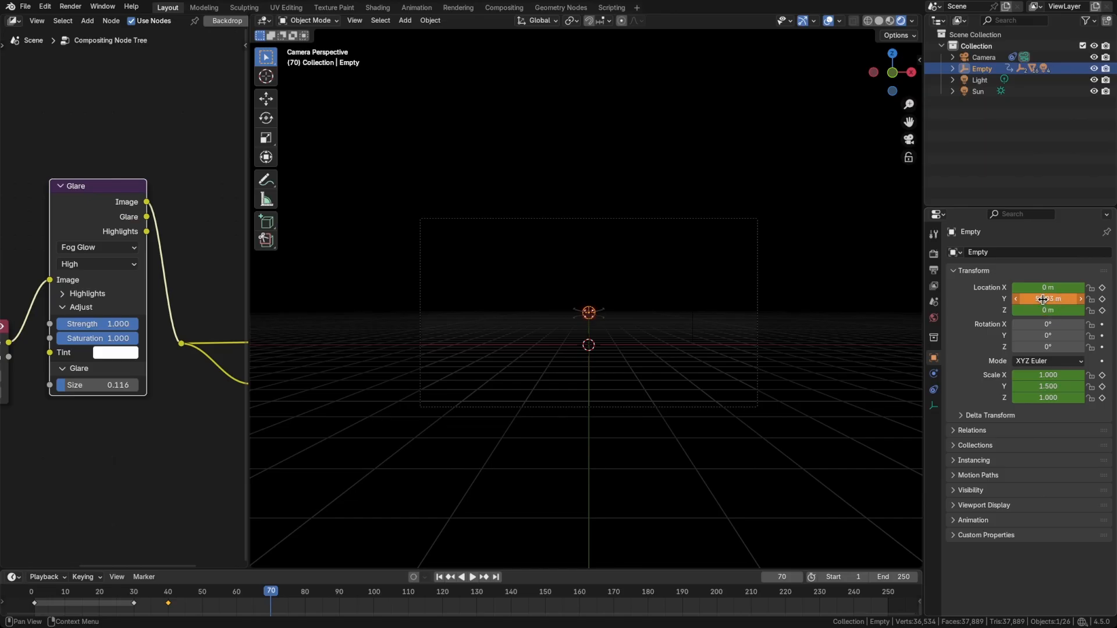
left_click(1042, 299)
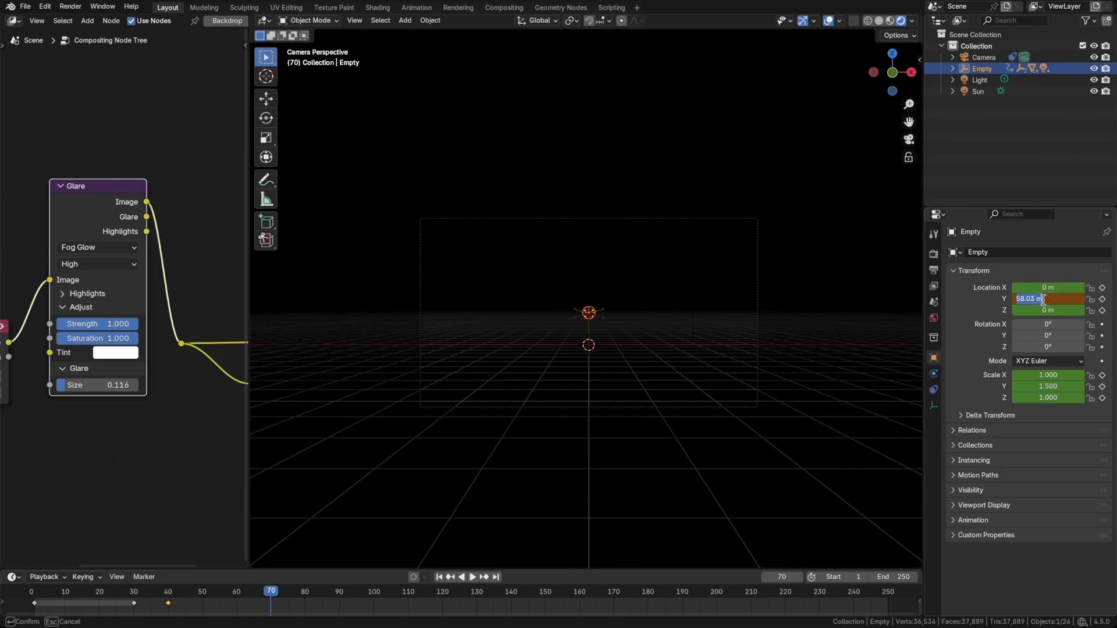
type("30")
key("Return")
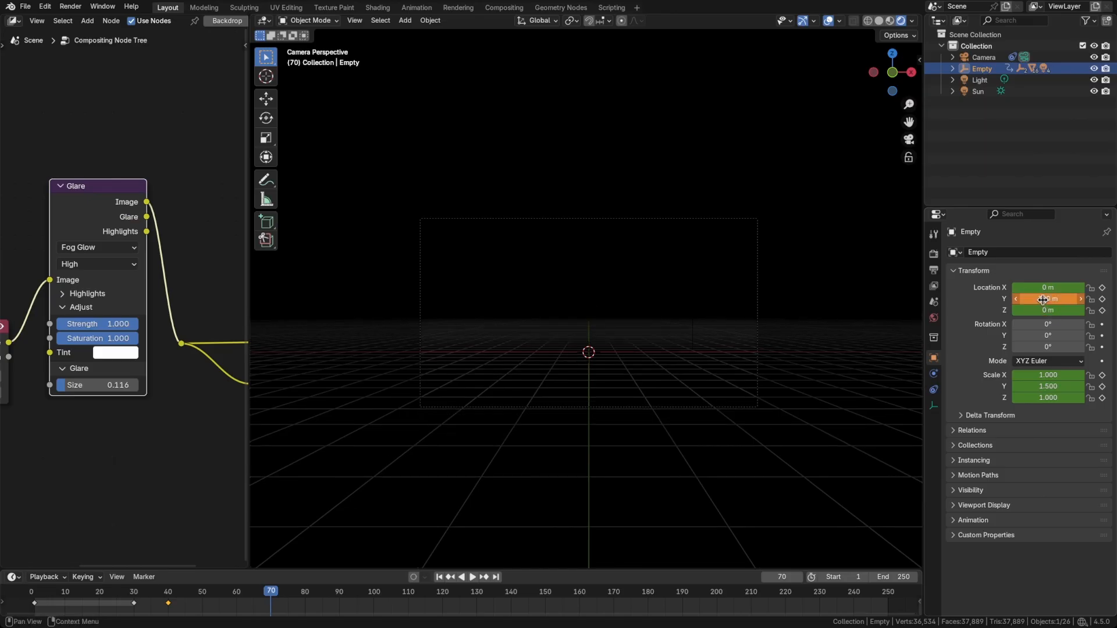
key("Return")
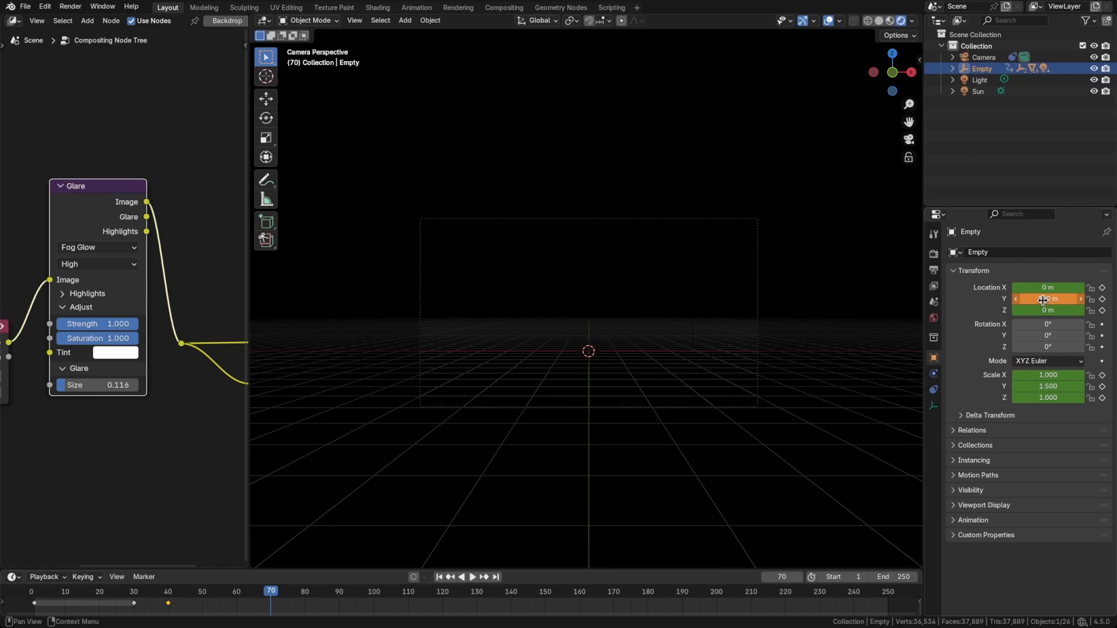
key("i")
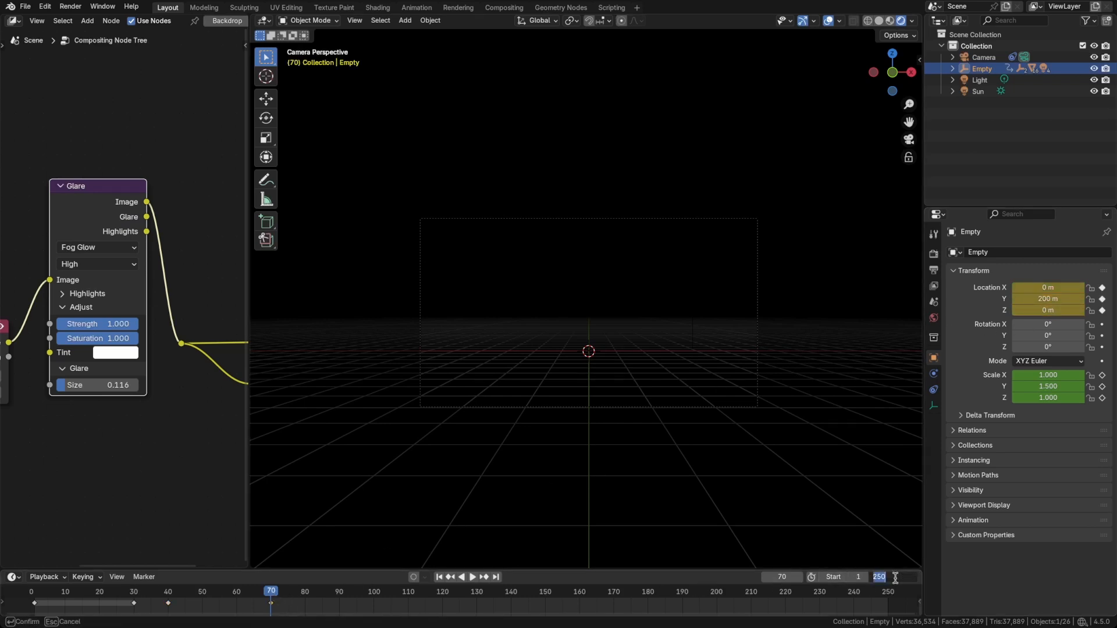
Set the animation's end frame to 70 and play it back from frame 1.
key("Return")
key("shift+Left")
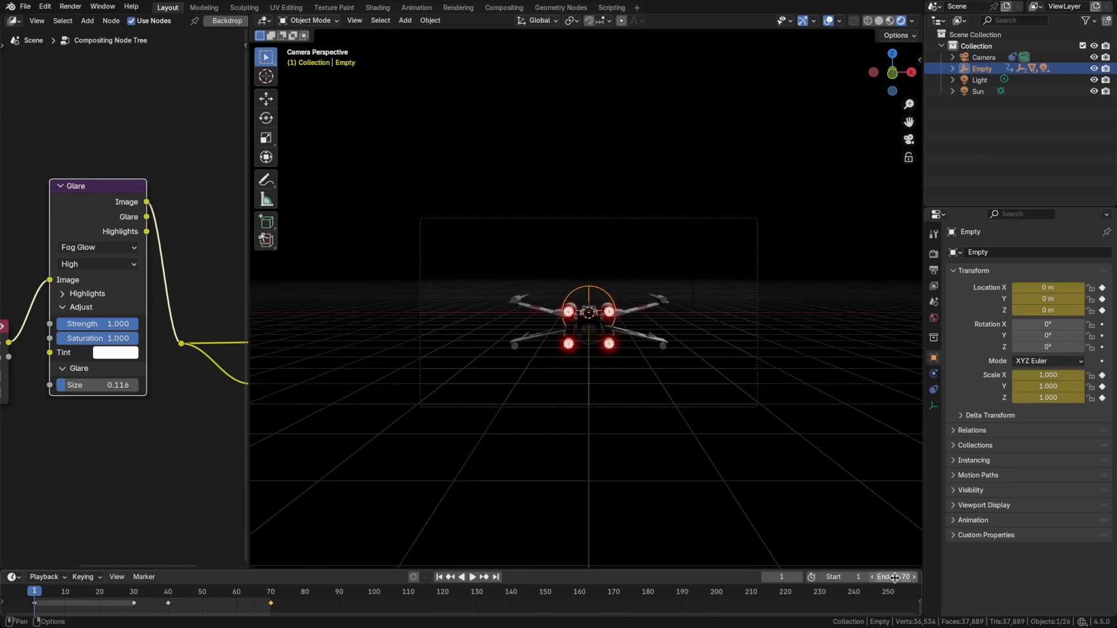
key("space")
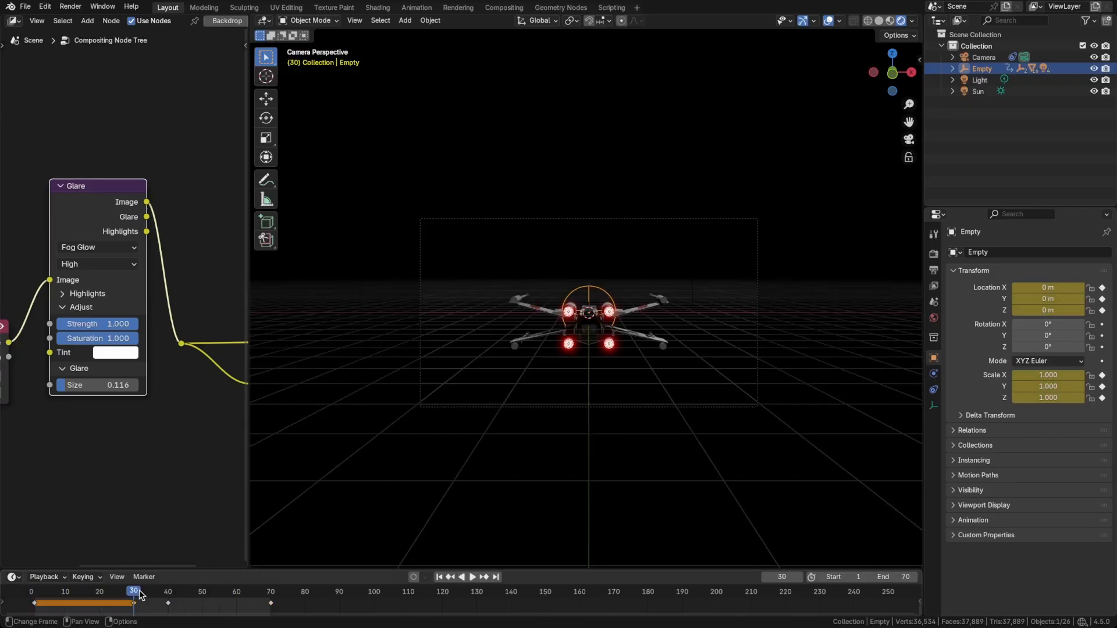
Go to frame 30, enlarge the timeline, and expand the empty's action into its separate location and scale channels.
mouse_move(134, 591)
left_mouse_down()
mouse_move(168, 590)
mouse_move(134, 592)
left_mouse_up()
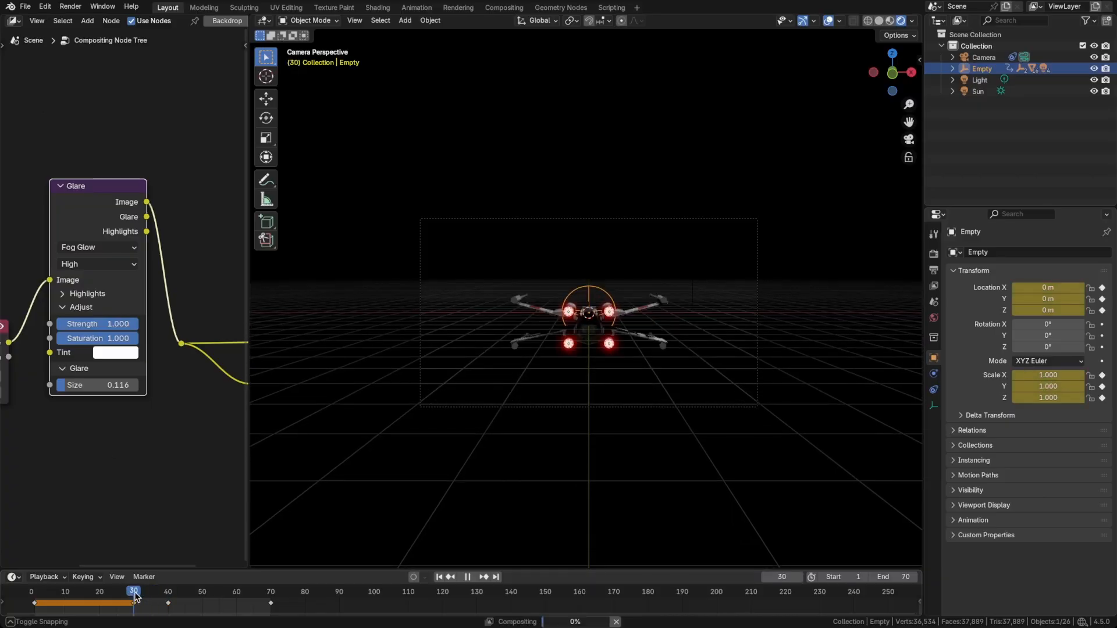
left_click_drag(189, 570, 189, 504)
left_click(3, 536)
left_click(5, 538)
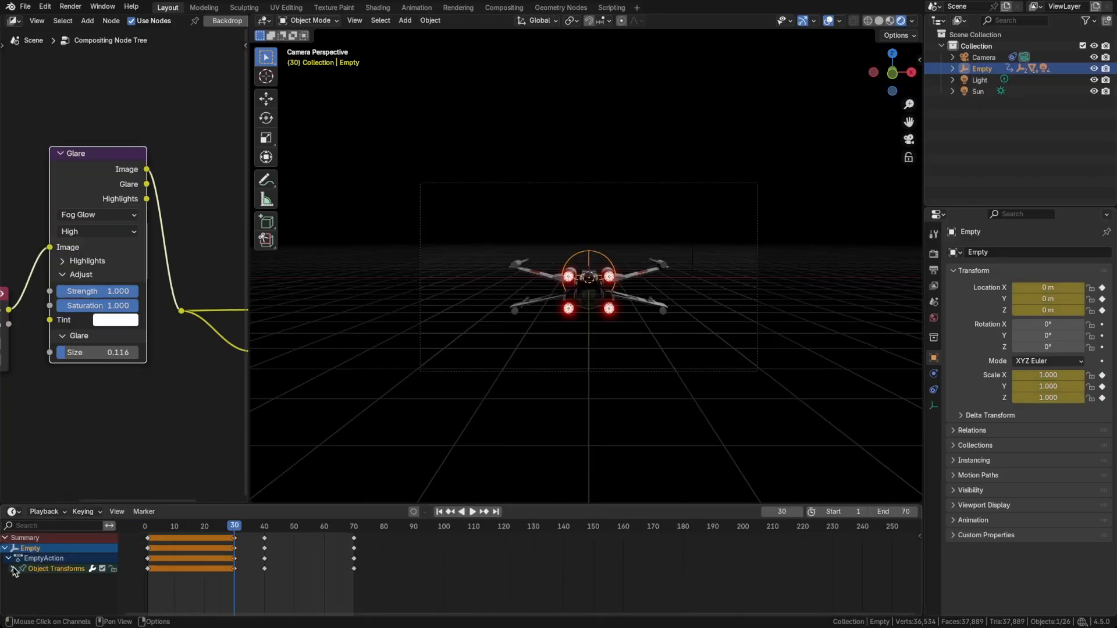
left_click(14, 569)
scroll(62, 570, "down", 2)
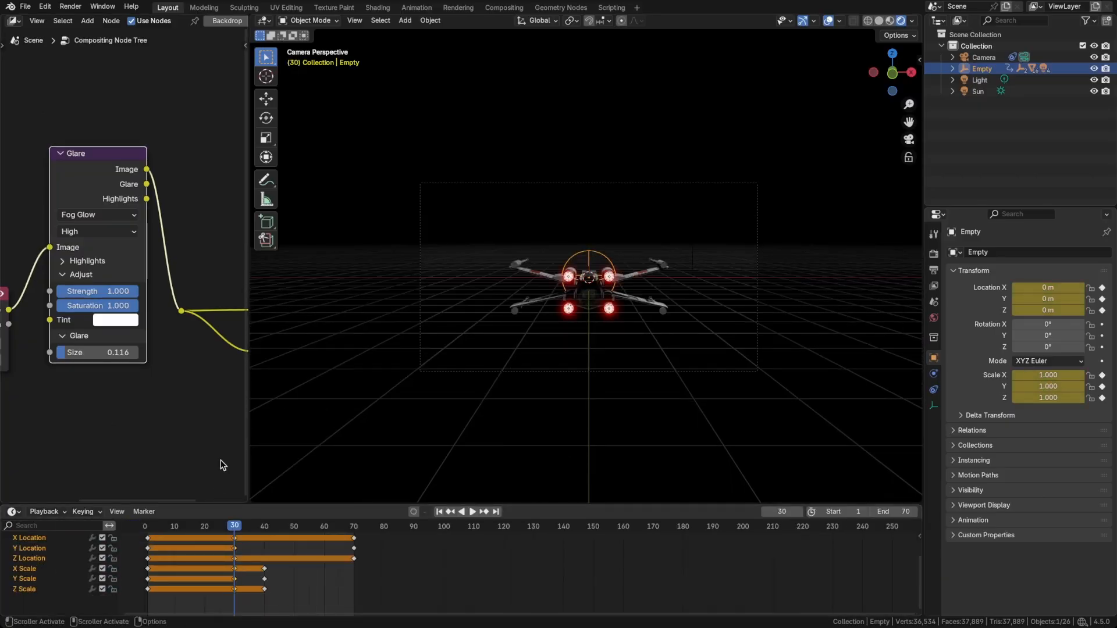
left_click_drag(216, 501, 216, 421)
Shift the empty's scale keyframes from frame 40 to frame 33 and play the jump from frame 30.
left_click(264, 456)
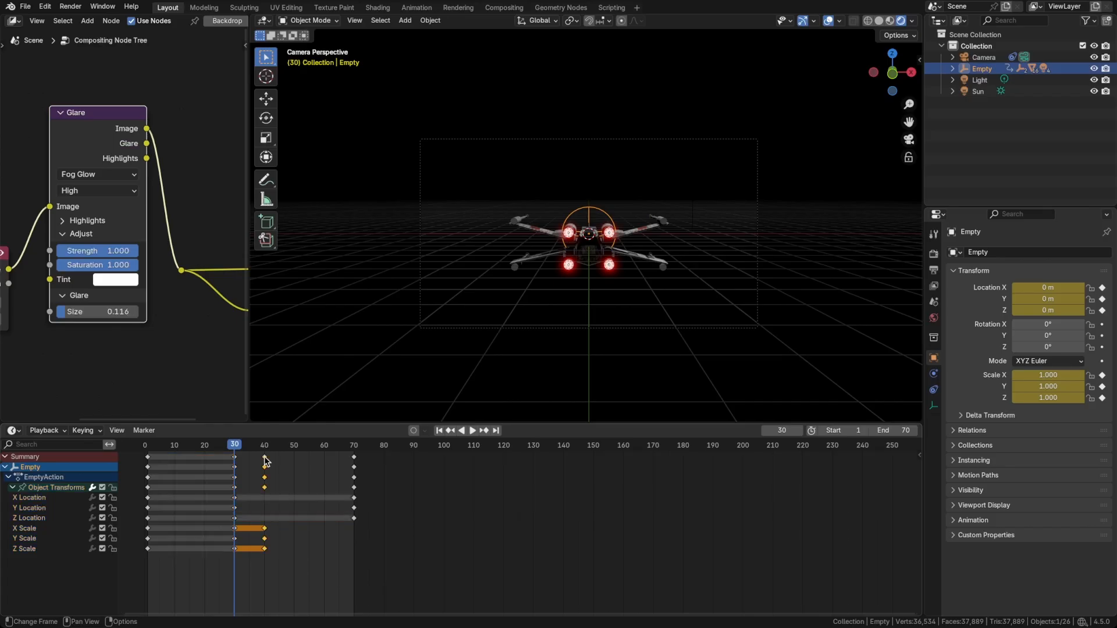
key("g")
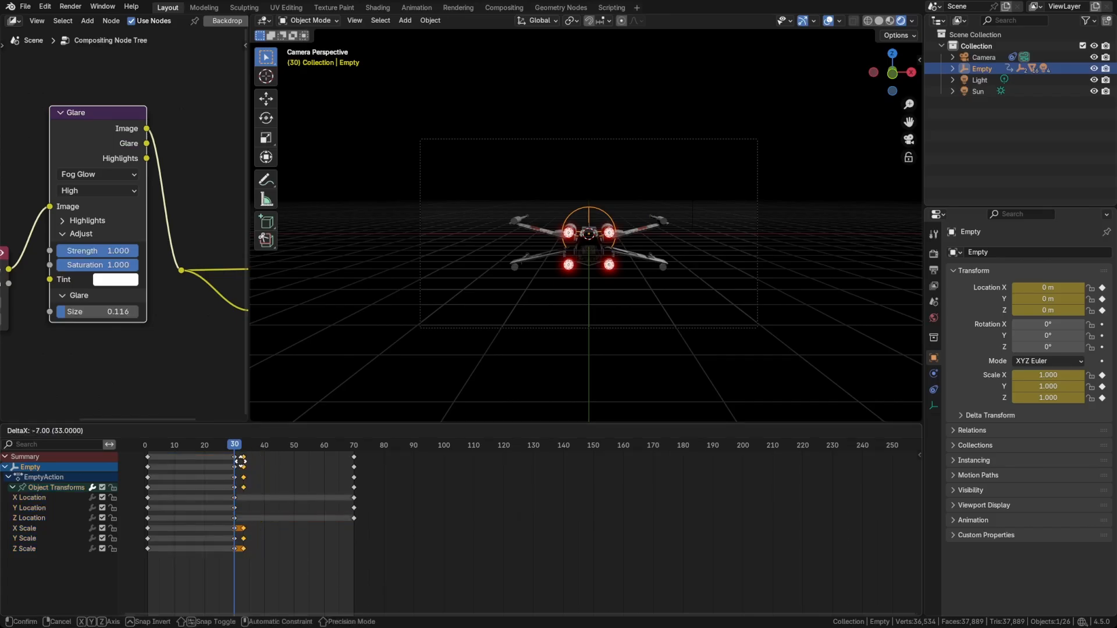
left_click(240, 463)
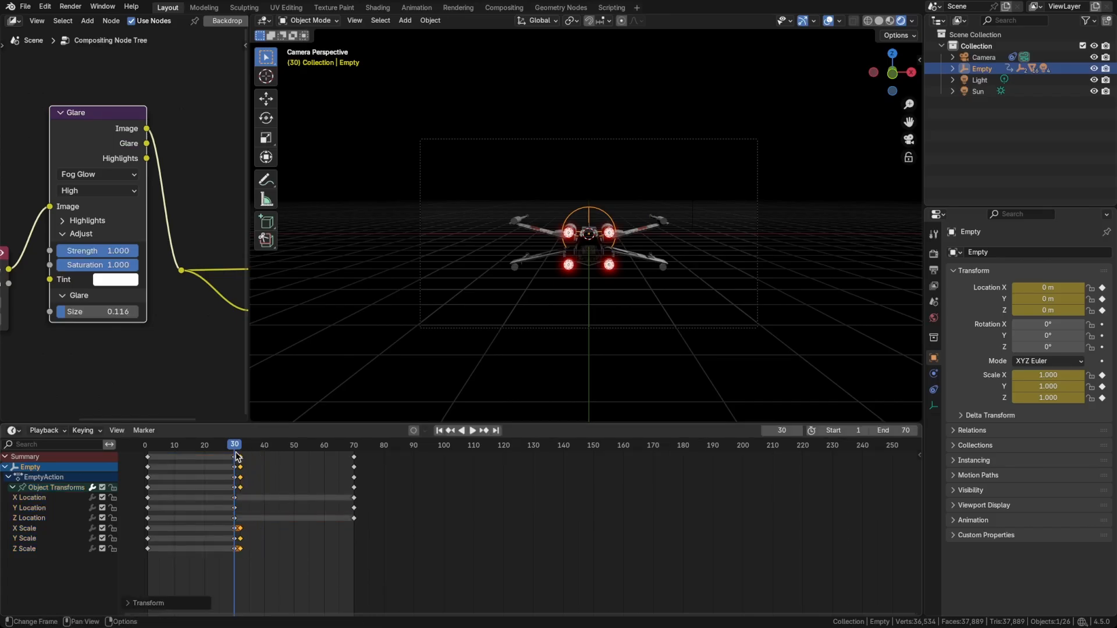
key("space")
key("Escape")
left_click(237, 456)
key("g")
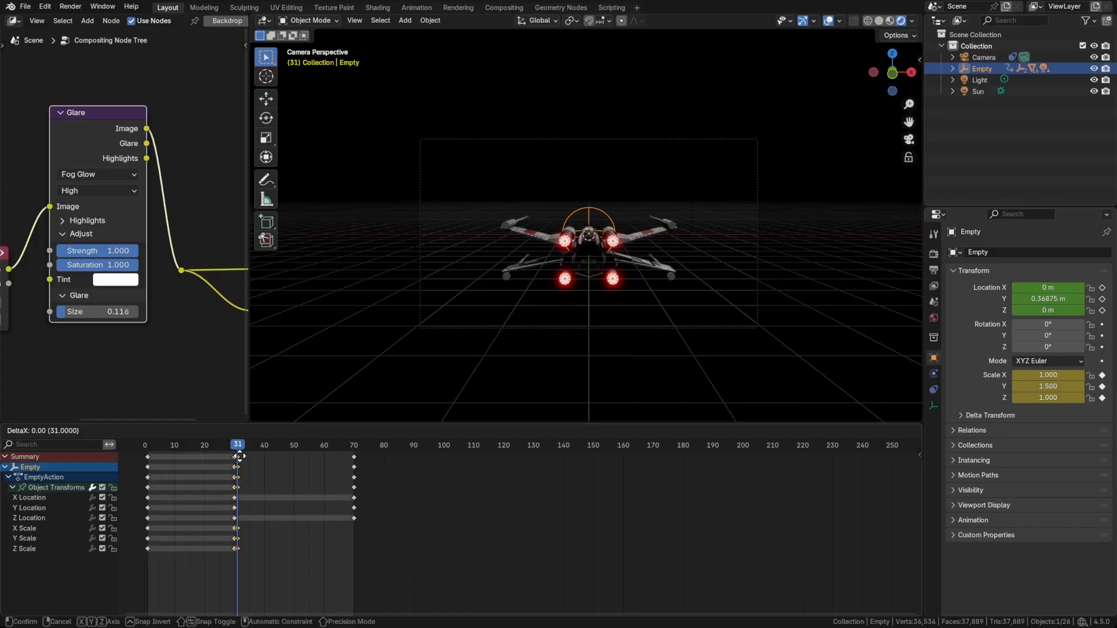
left_click(244, 457)
mouse_move(239, 446)
left_mouse_down()
mouse_move(264, 446)
mouse_move(235, 449)
left_mouse_up()
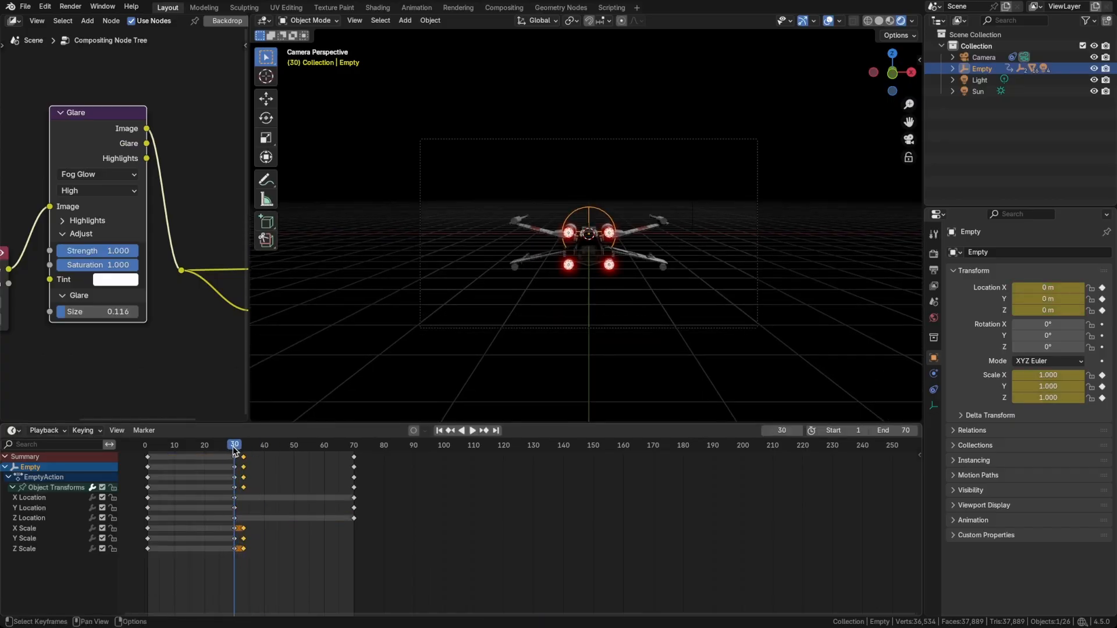
key("space")
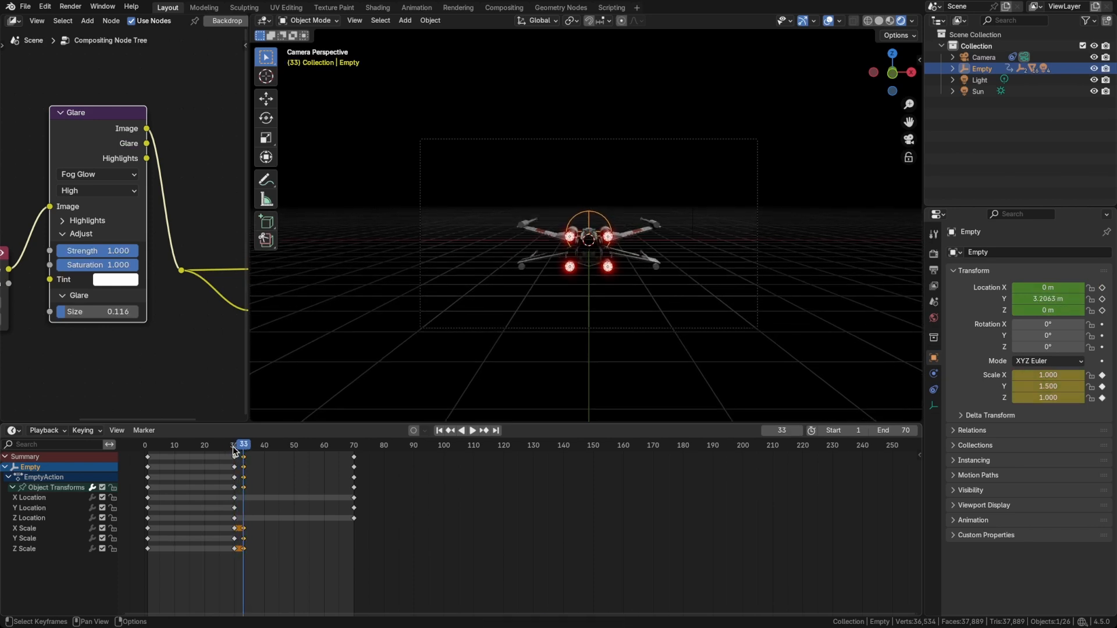
Set the empty's Y scale to 2 at frame 33 and update its scale keyframe.
left_click(1038, 387)
type("2")
key("Return")
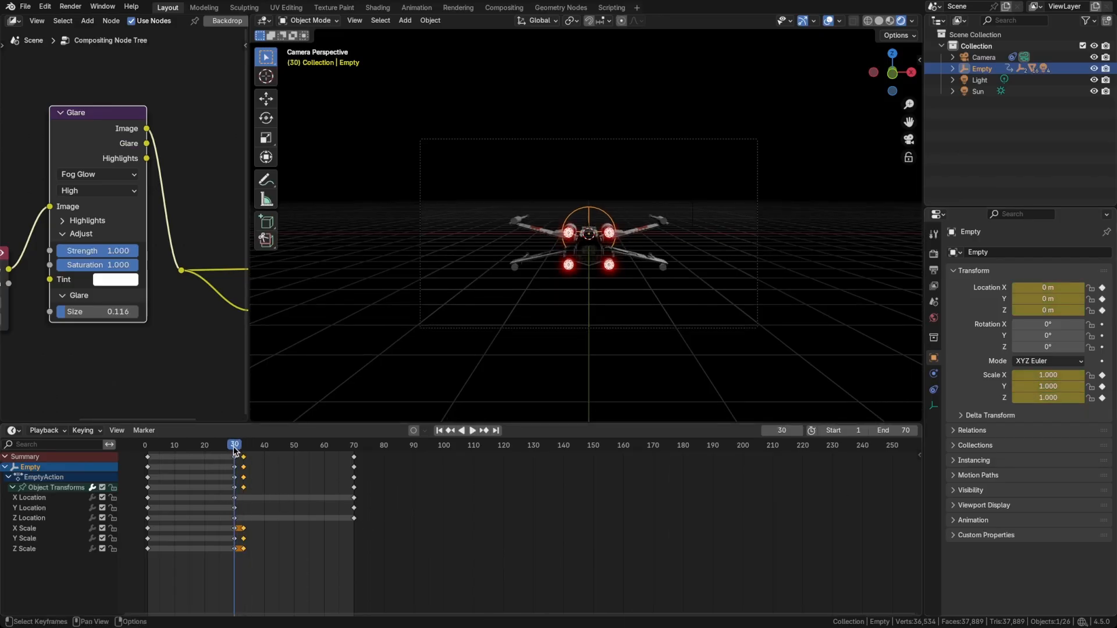
Step back and forth through frames 30 to 34 to examine the X-wing's stretch at the start of the jump.
key("Right")
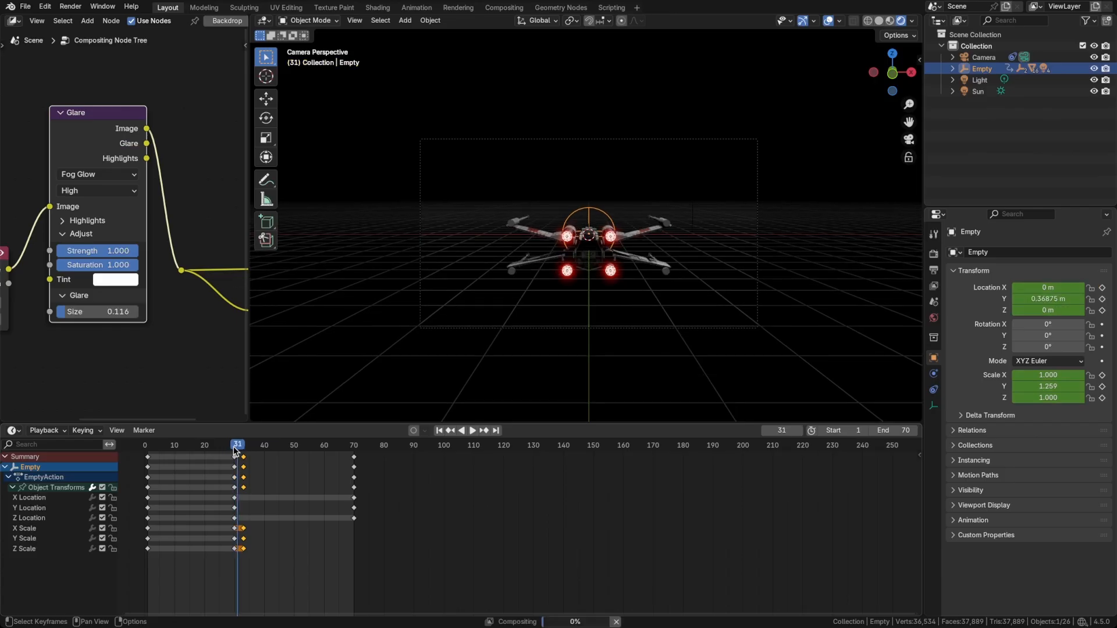
key("Left")
key("Left")
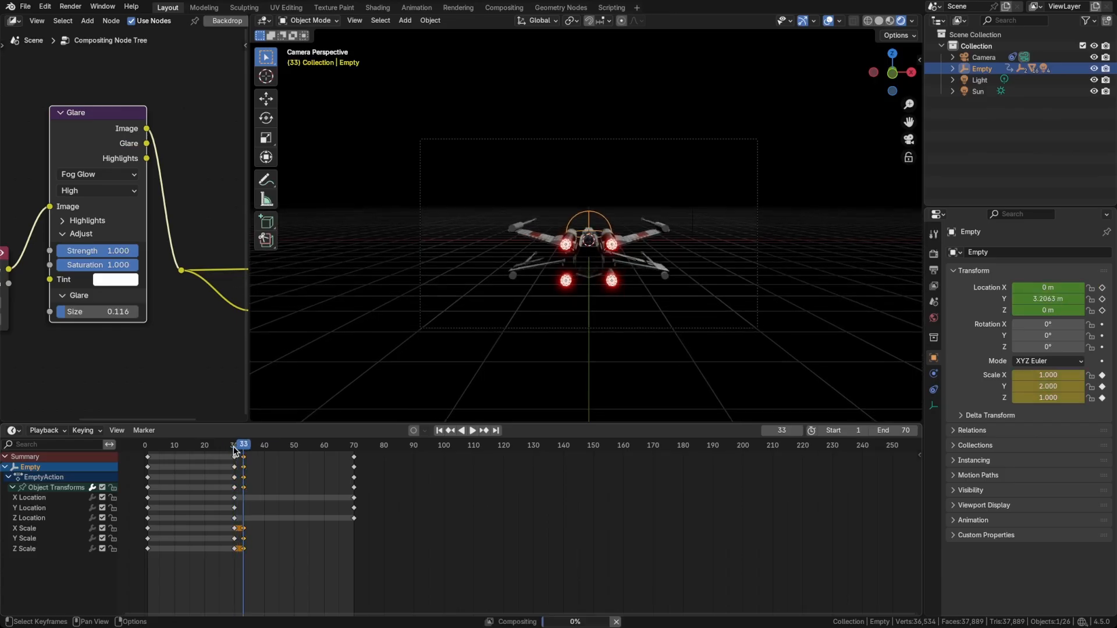
key("Left")
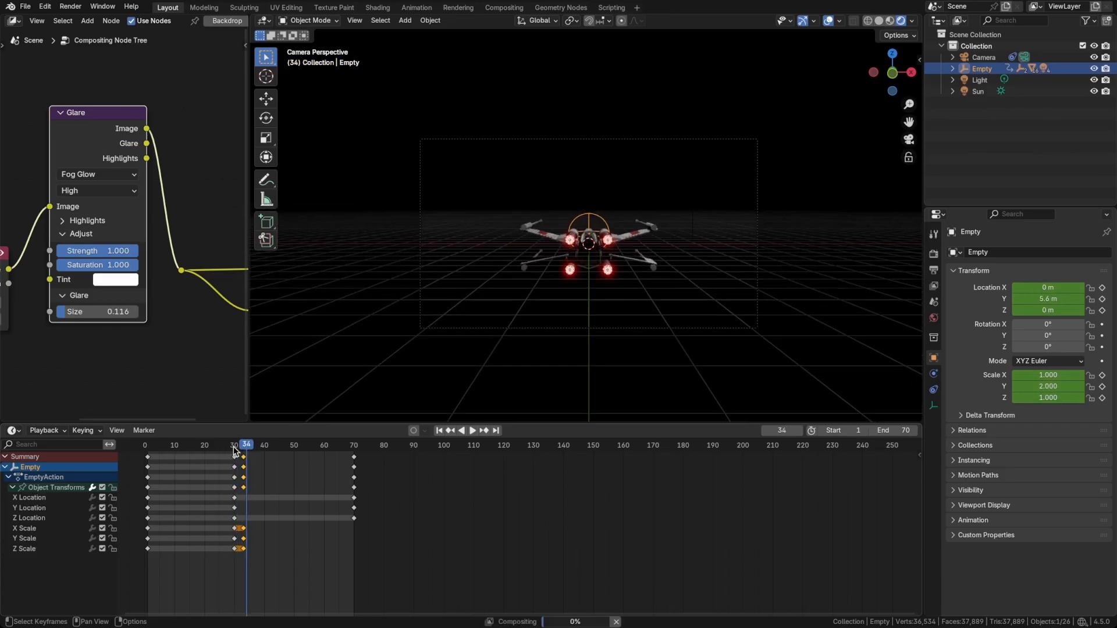
key("Right")
key("Right")
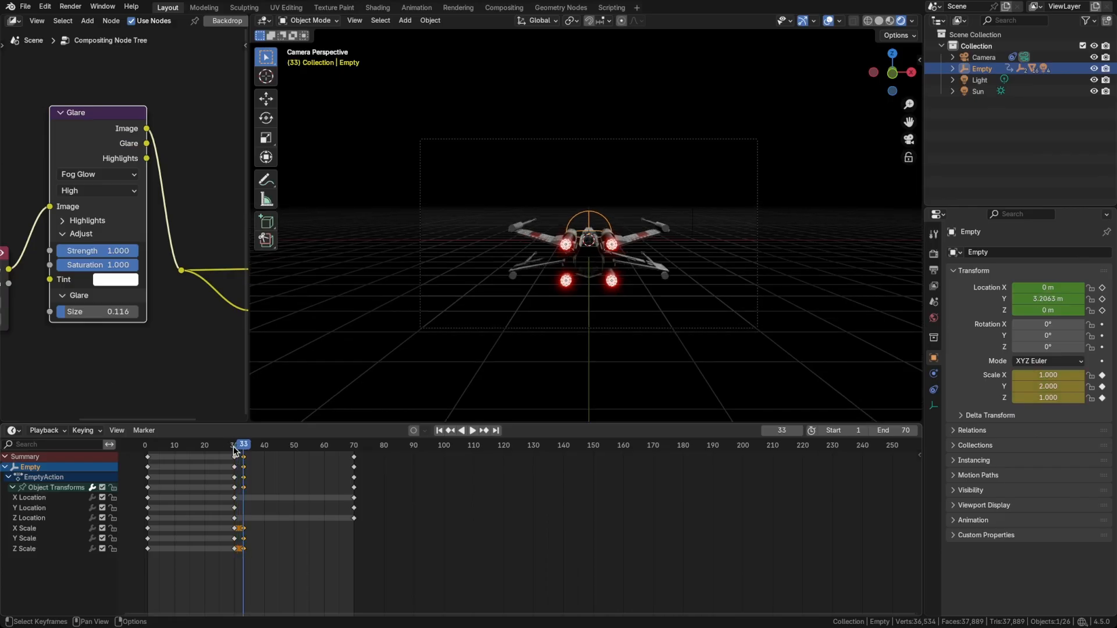
Move the empty's final location keyframes from frame 70 to frame 60 and go to frame 60.
key("Right")
key("Right")
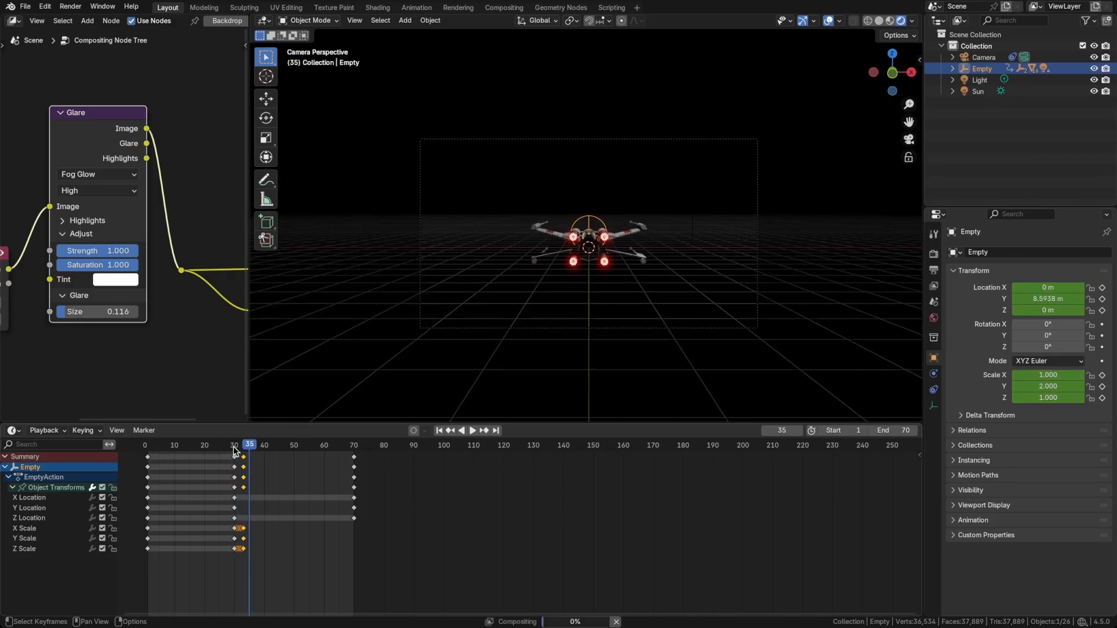
left_click(354, 458)
key("g")
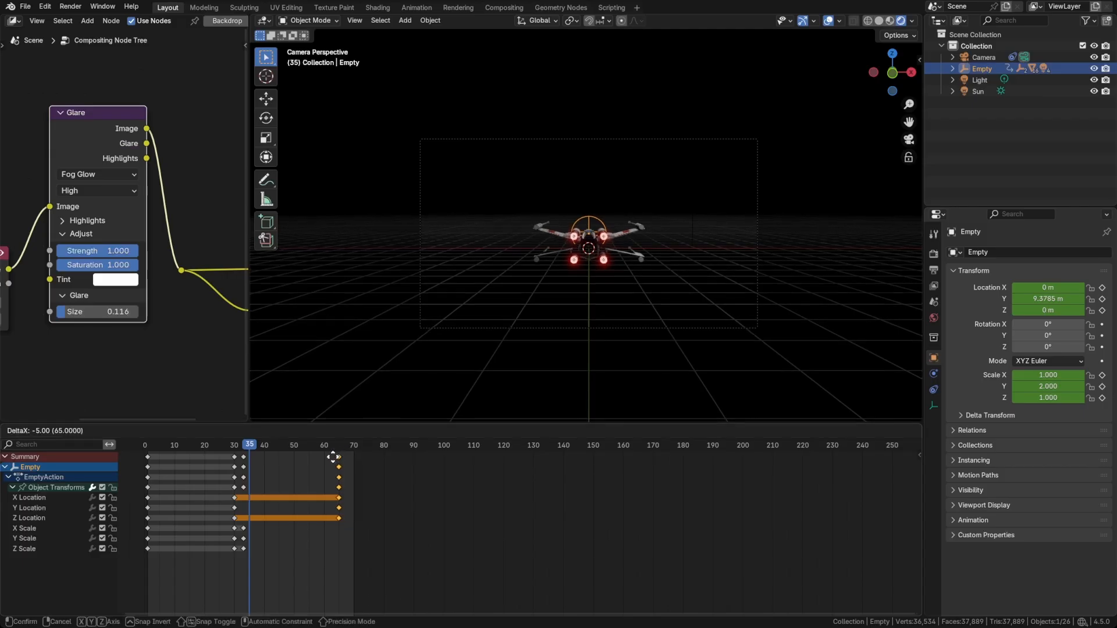
left_click(321, 458)
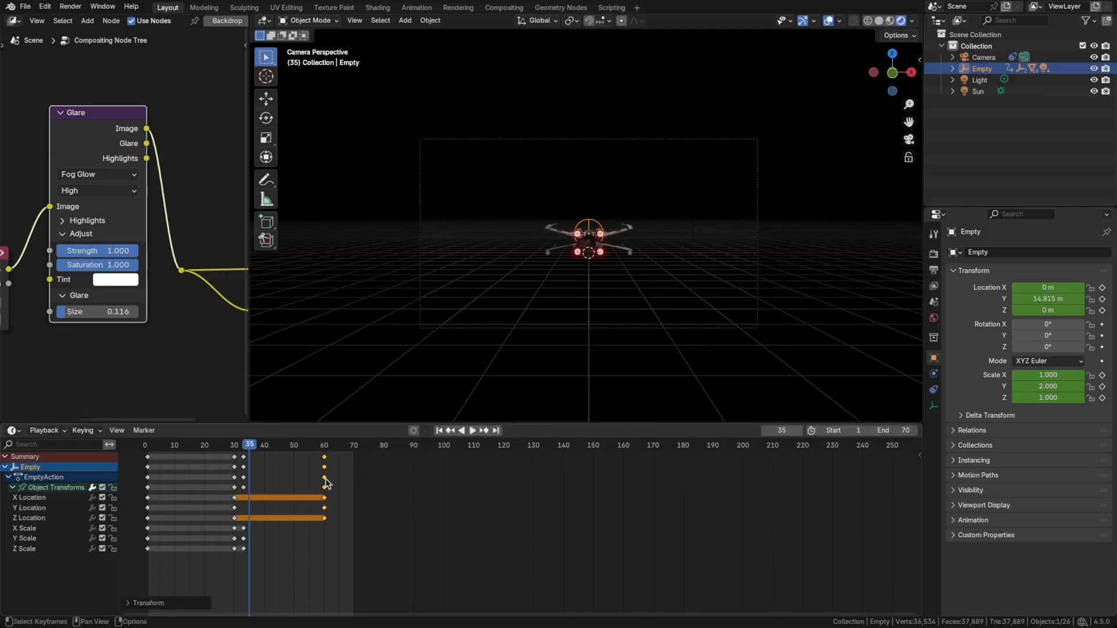
left_click(324, 445)
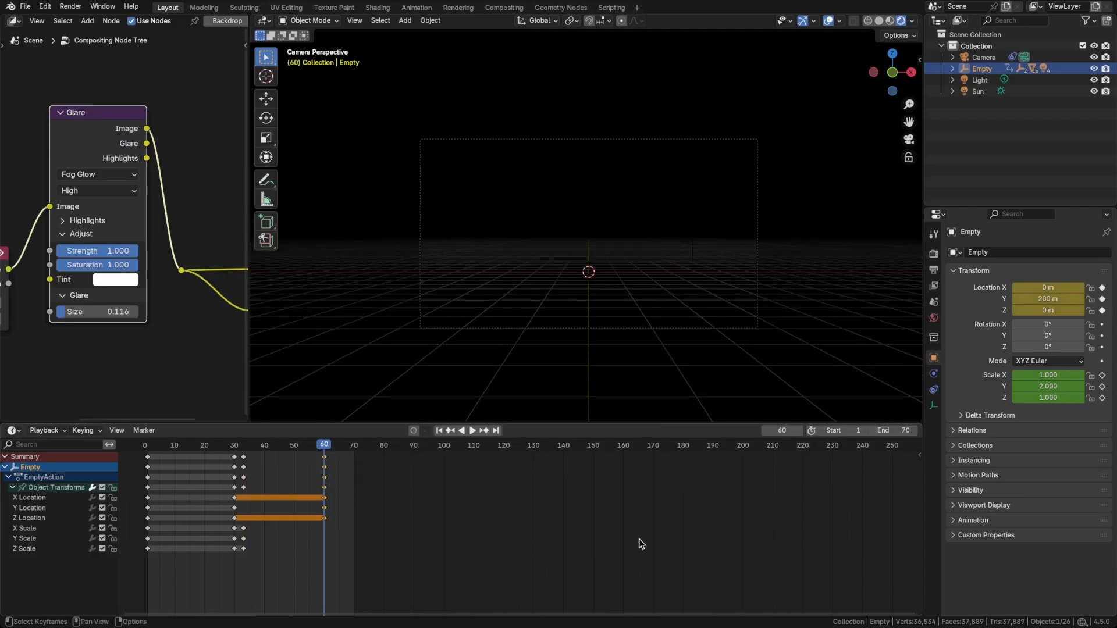
Shift the empty's final location keyframes to frame 40 and play the animation to judge the faster jump.
mouse_move(324, 449)
left_mouse_down()
mouse_move(295, 449)
mouse_move(325, 459)
left_mouse_up()
key("g")
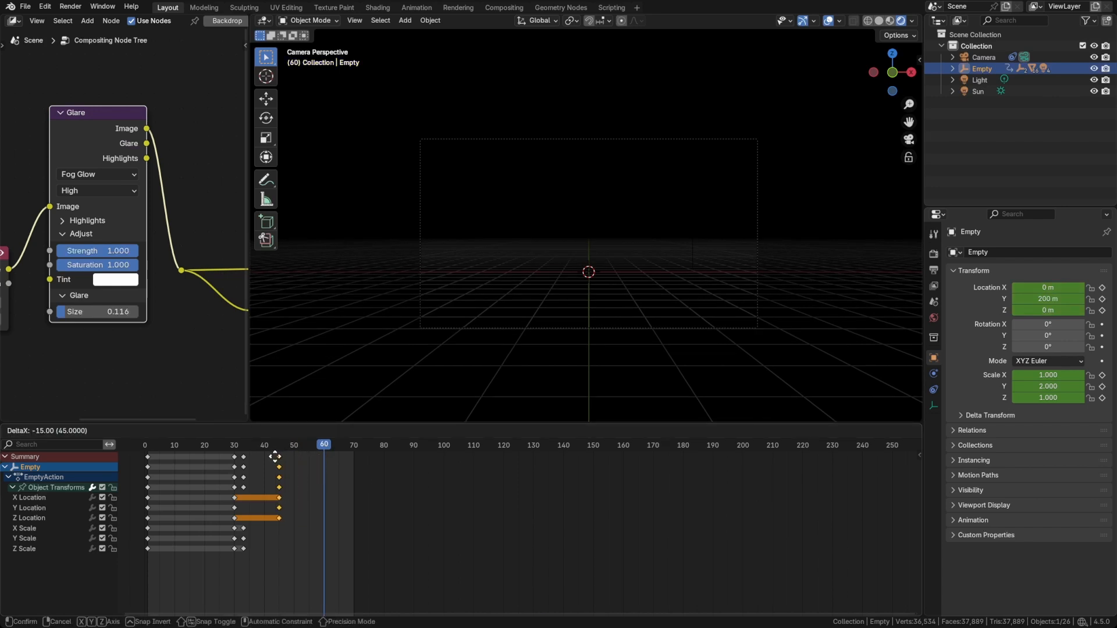
left_click(262, 457)
key("space")
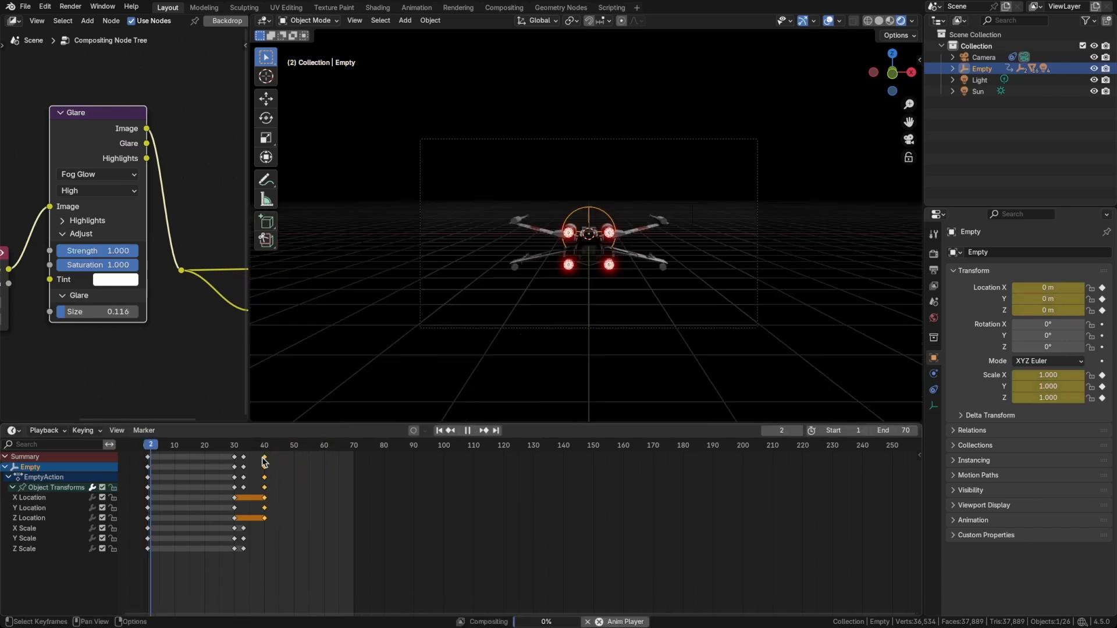
key("space")
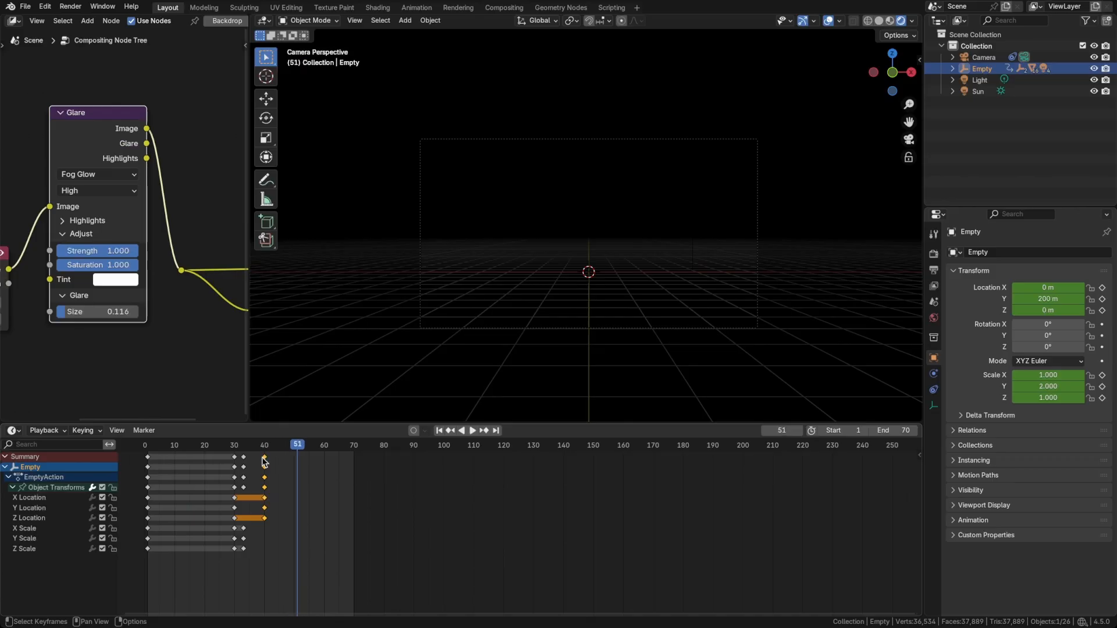
Move the empty's final location keyframes to frame 51 and play the animation.
key("g")
left_click(297, 457)
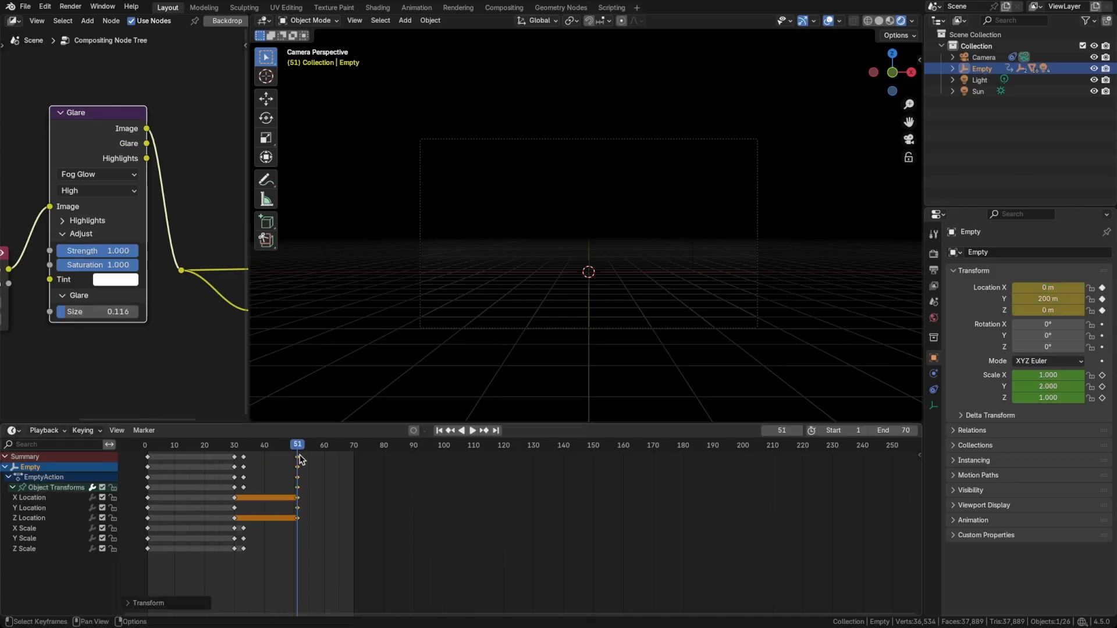
key("space")
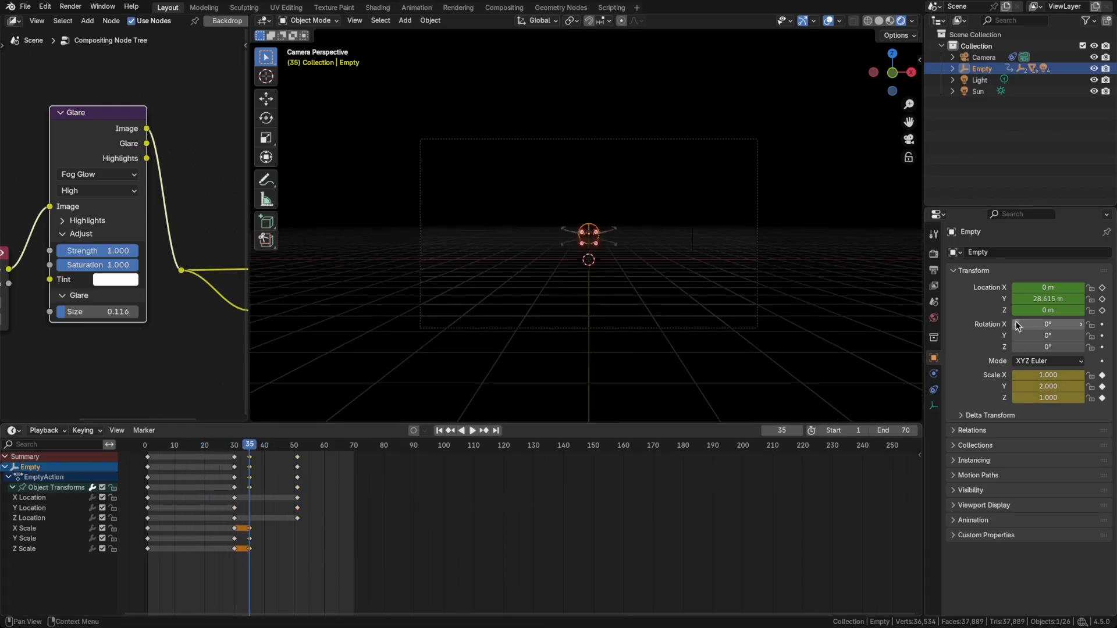
Set the empty's Y location to 0 m at frame 35 and insert a location keyframe there.
left_click(1041, 299)
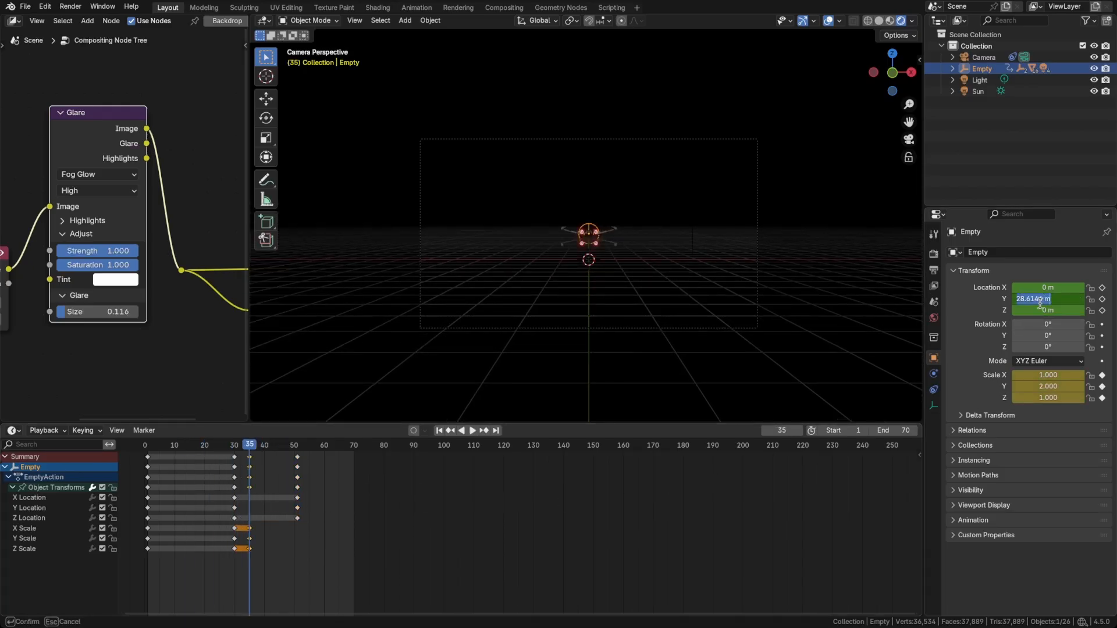
type("0")
key("Return")
key("i")
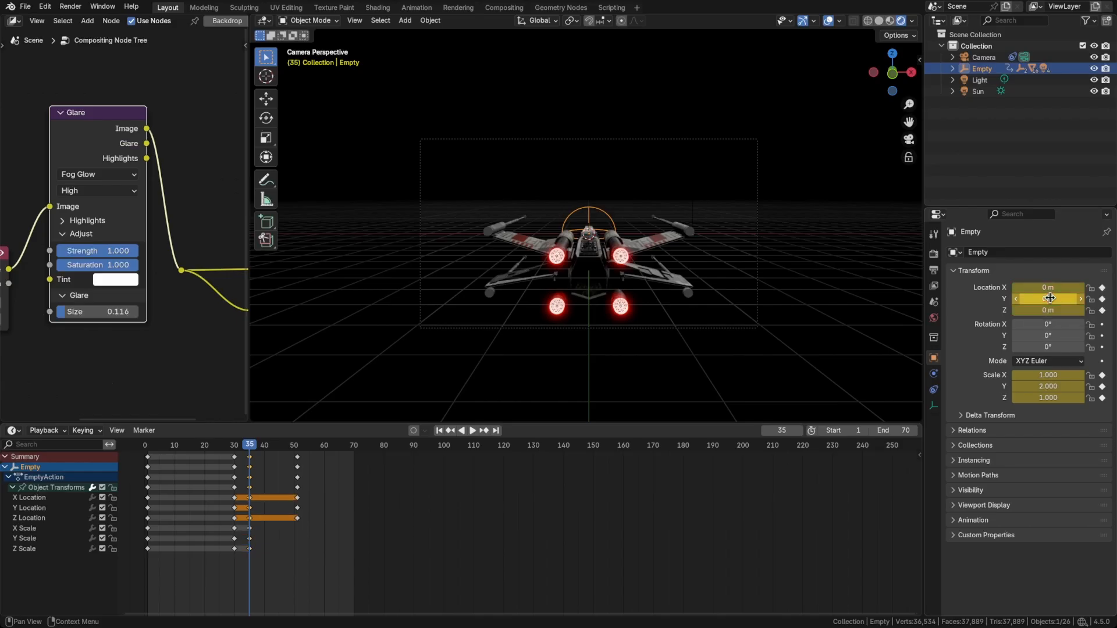
Play the animation repeatedly, including from frame 30, to check the stretch before the ship shoots away.
key("space")
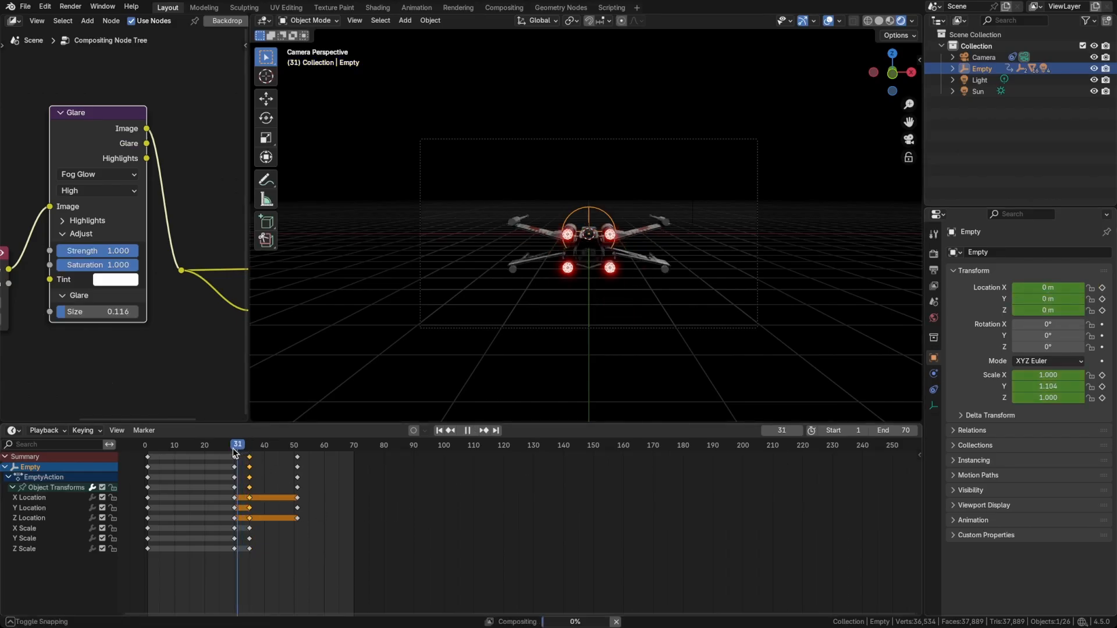
mouse_move(255, 448)
left_mouse_down()
mouse_move(293, 446)
mouse_move(235, 456)
left_mouse_up()
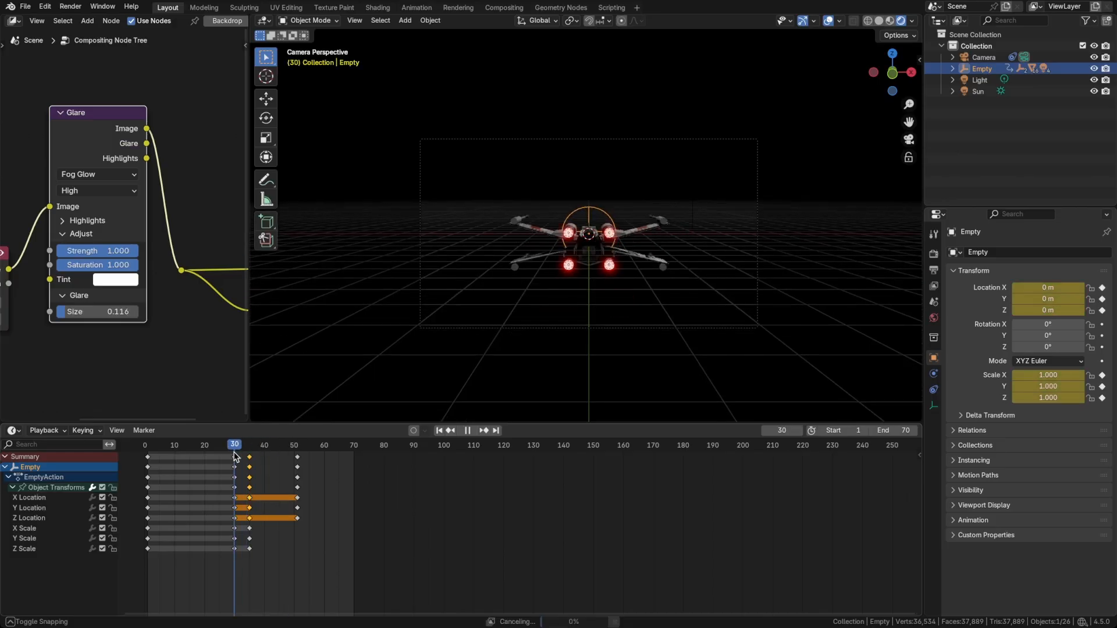
key("space")
key("space")
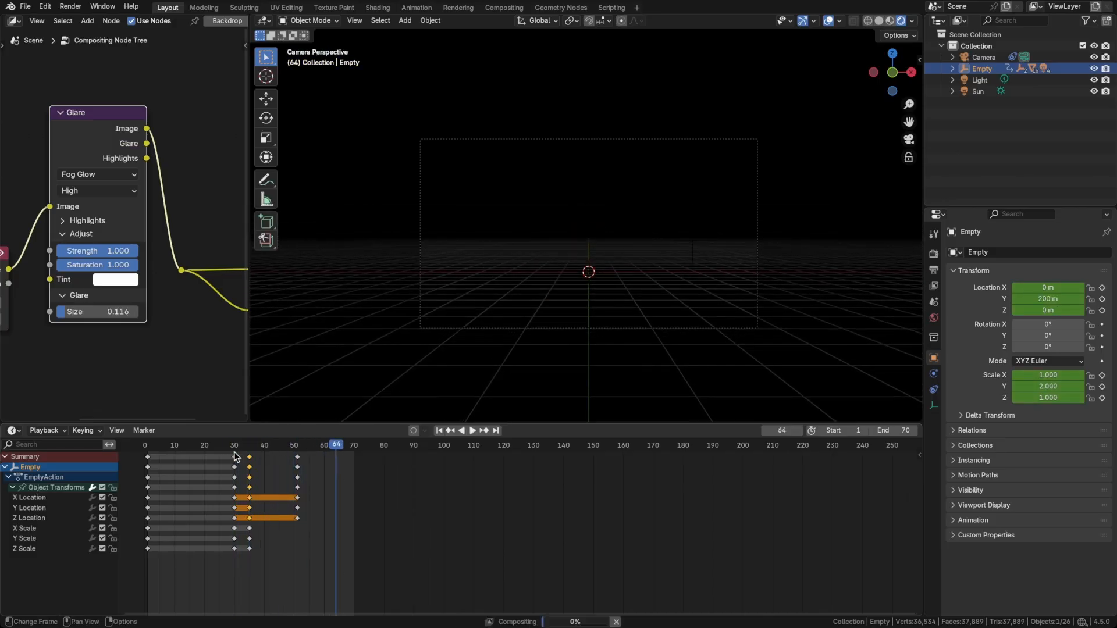
key("space")
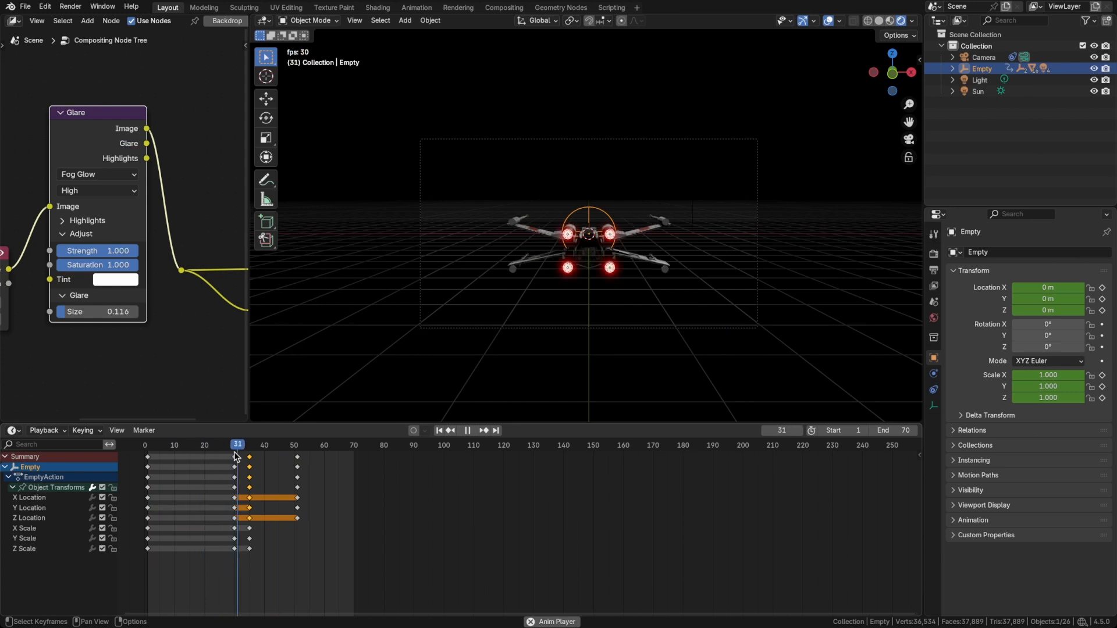
key("space")
Move the empty's location and scale keyframes from frame 35 to frame 33 and replay the animation.
left_click_drag(250, 457, 245, 456)
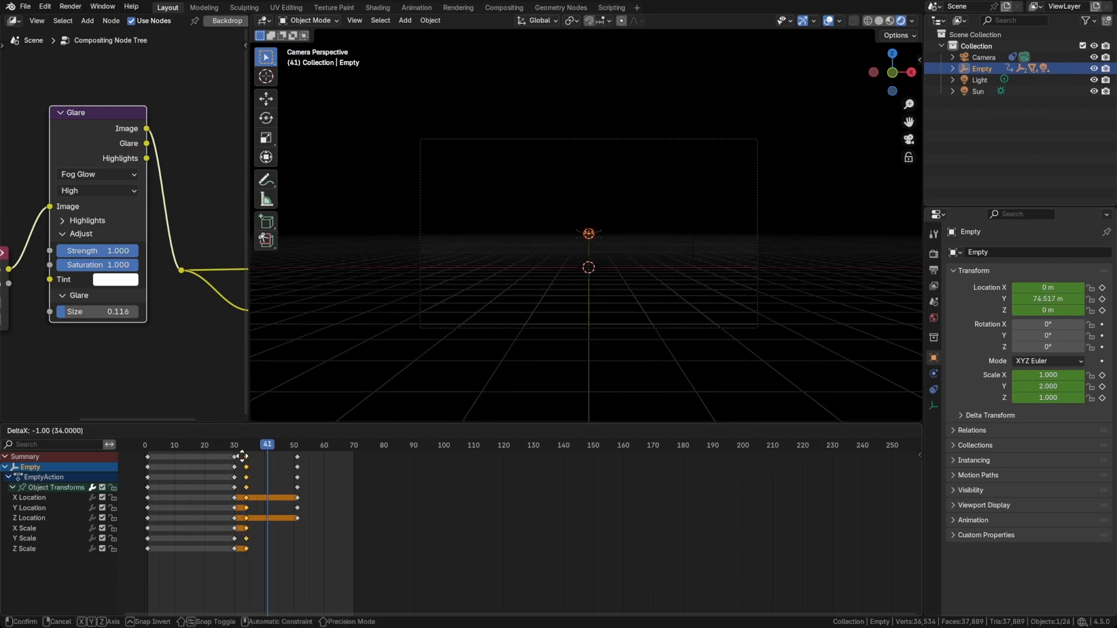
left_click(243, 458)
key("space")
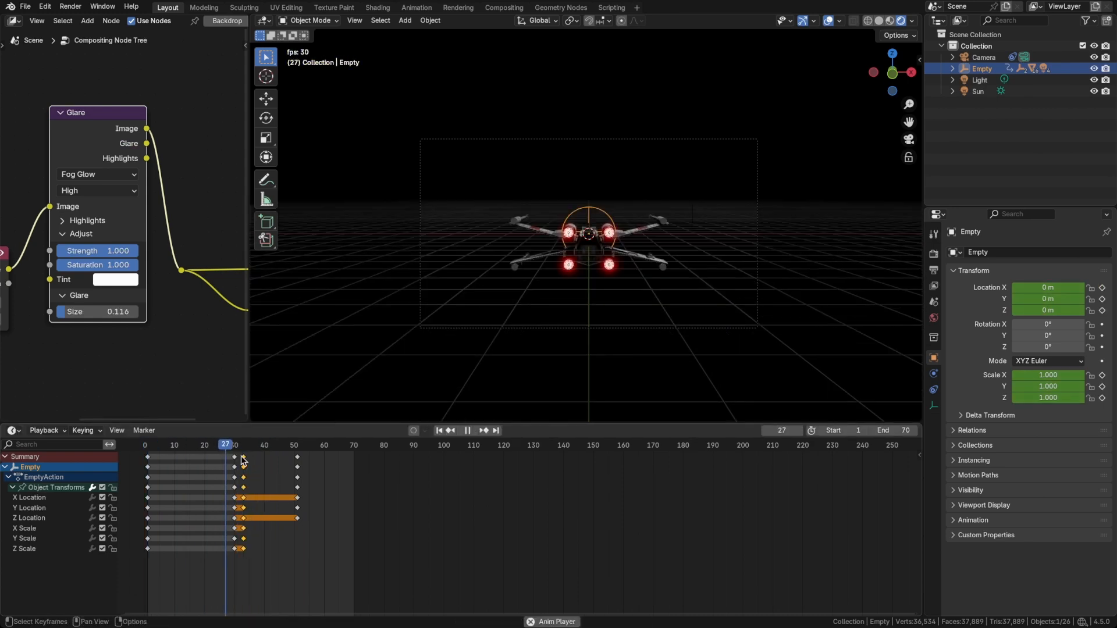
key("space")
key("shift+Left")
key("space")
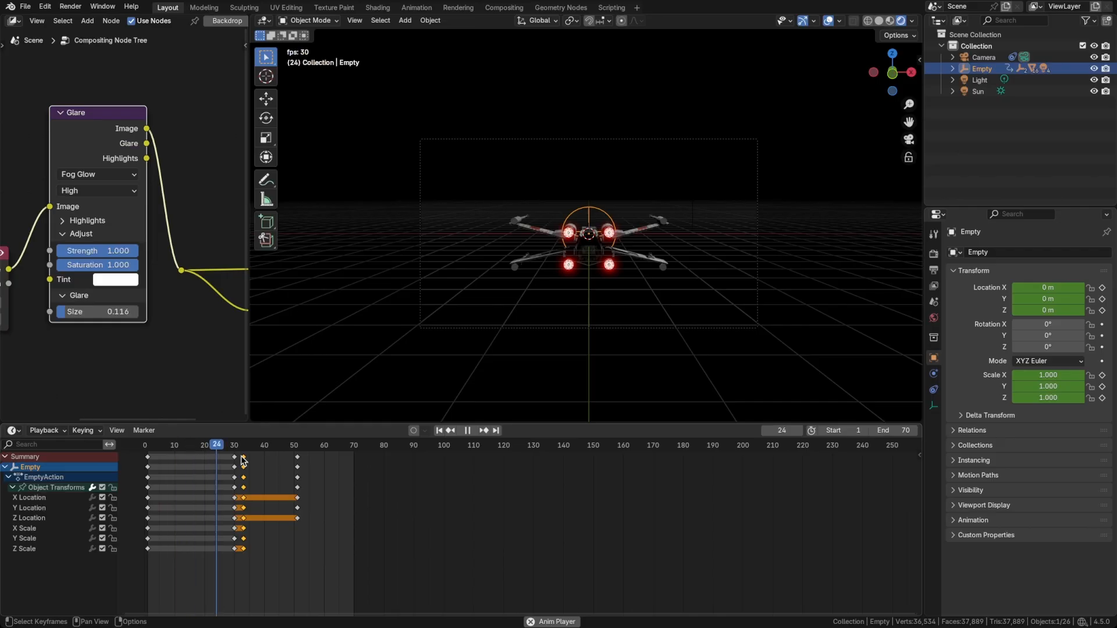
key("space")
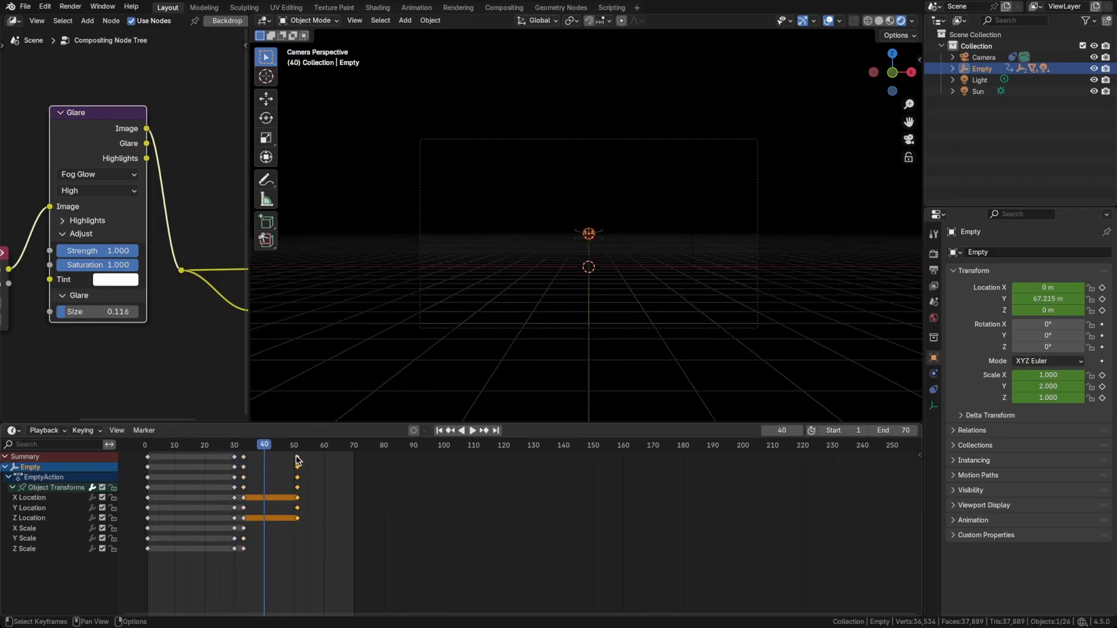
Shift the empty's final location keyframes to frame 48 and save the file after a playback check from frame 1.
key("g")
left_click(287, 456)
key("shift+Left")
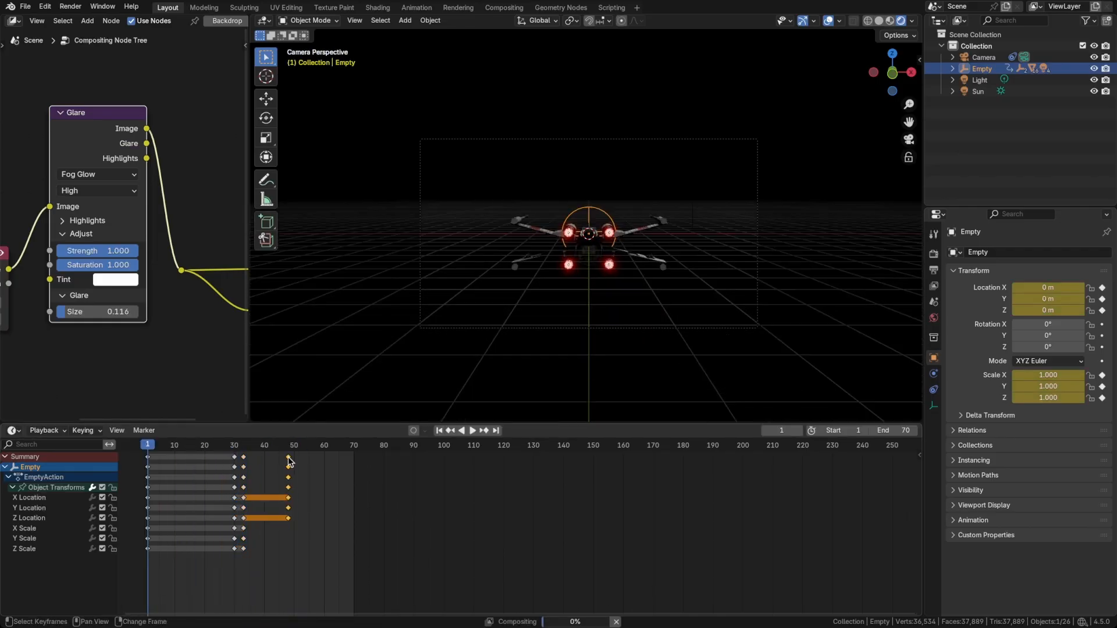
key("space")
key("space")
key("ctrl+s")
Set the empty's Y scale to 1.8 at frame 33, update its scale keyframe, and play the animation.
left_click(267, 452)
mouse_move(267, 452)
left_mouse_down()
mouse_move(243, 456)
mouse_move(267, 460)
left_mouse_up()
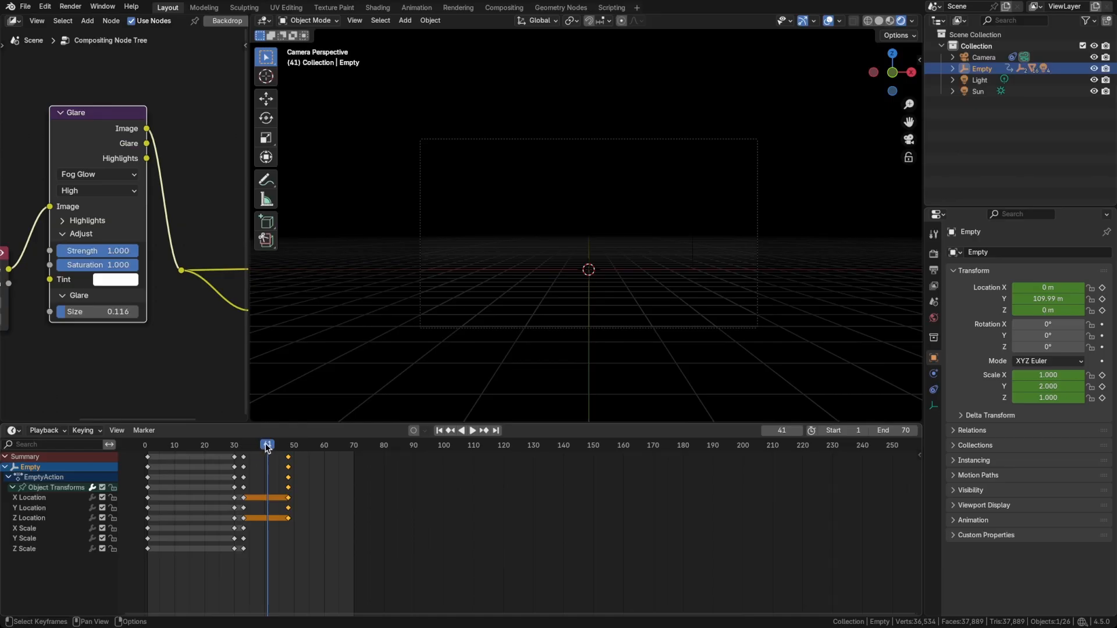
left_click_drag(267, 447, 246, 458)
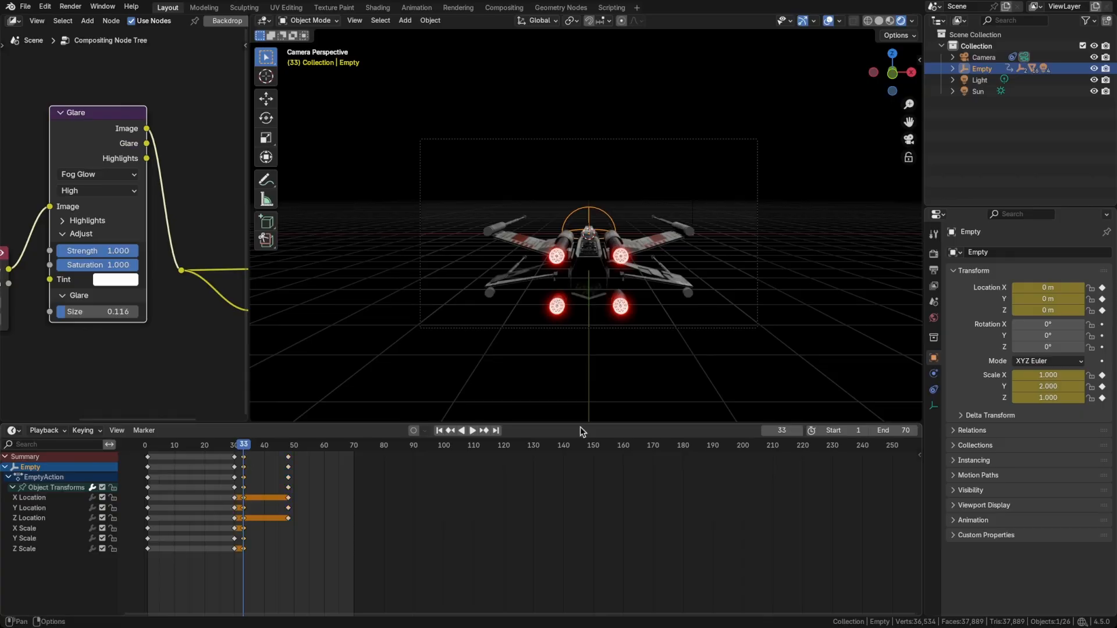
double_click(1031, 385)
type("1")
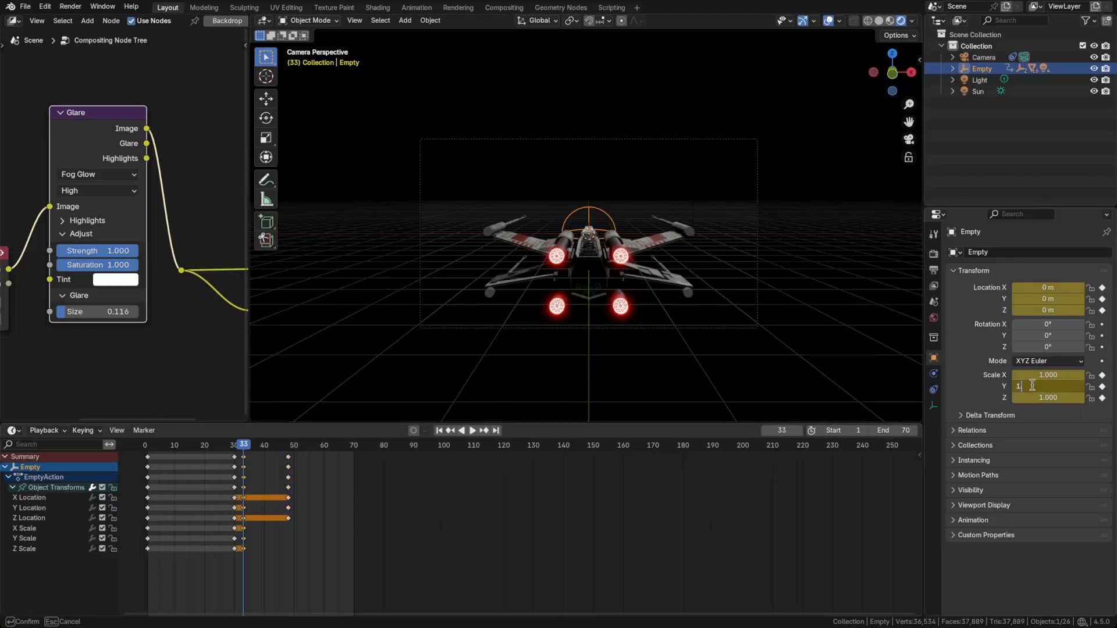
type(".8")
key("Return")
key("i")
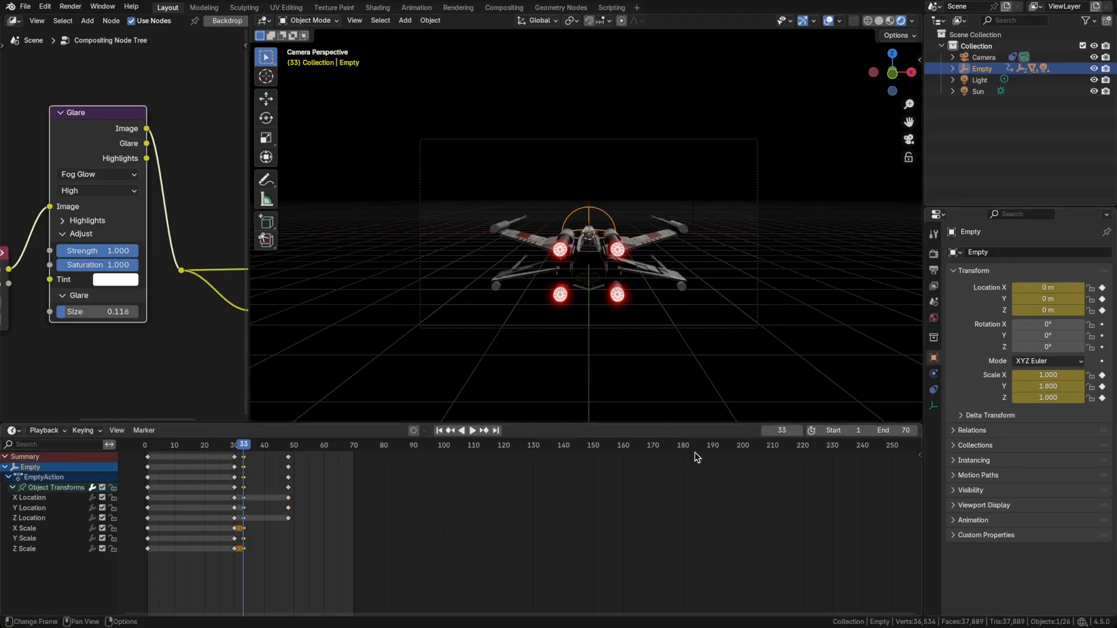
key("space")
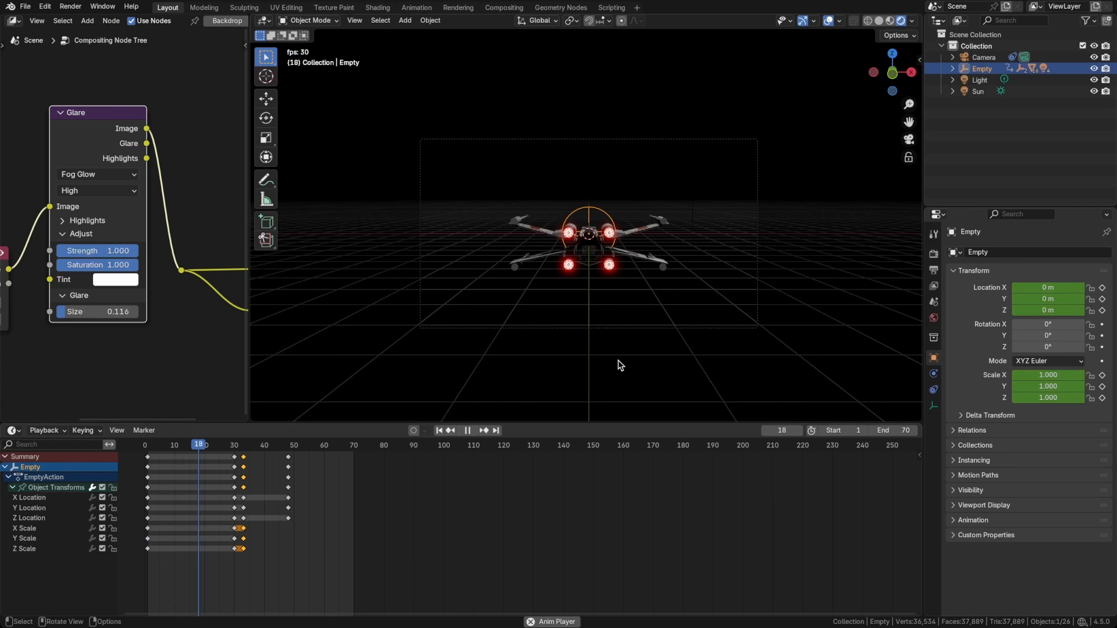
key("space")
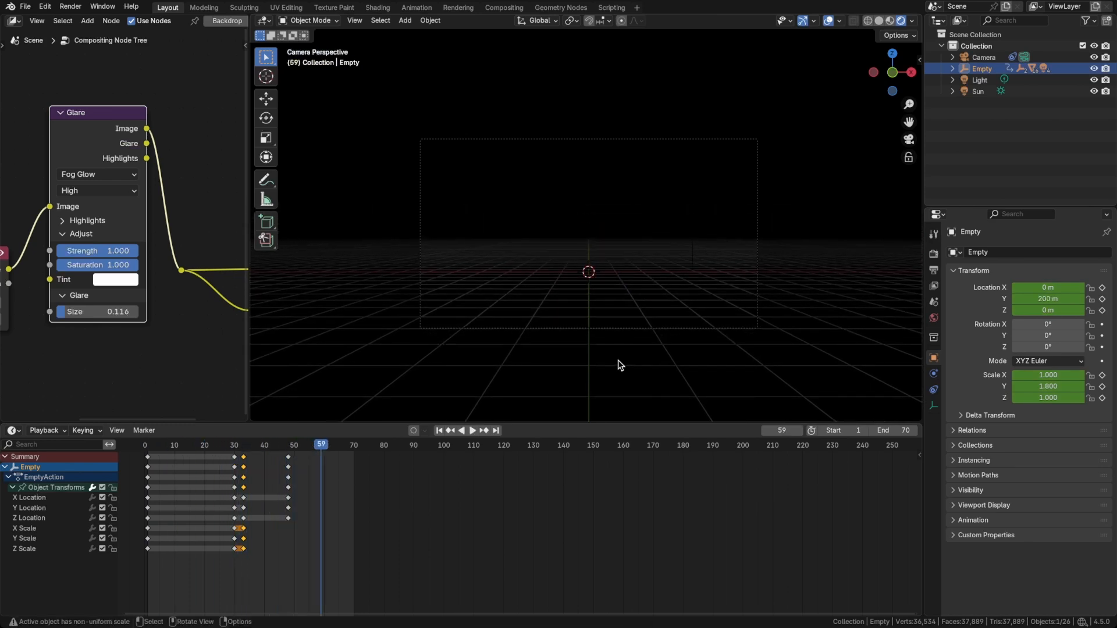
key("space")
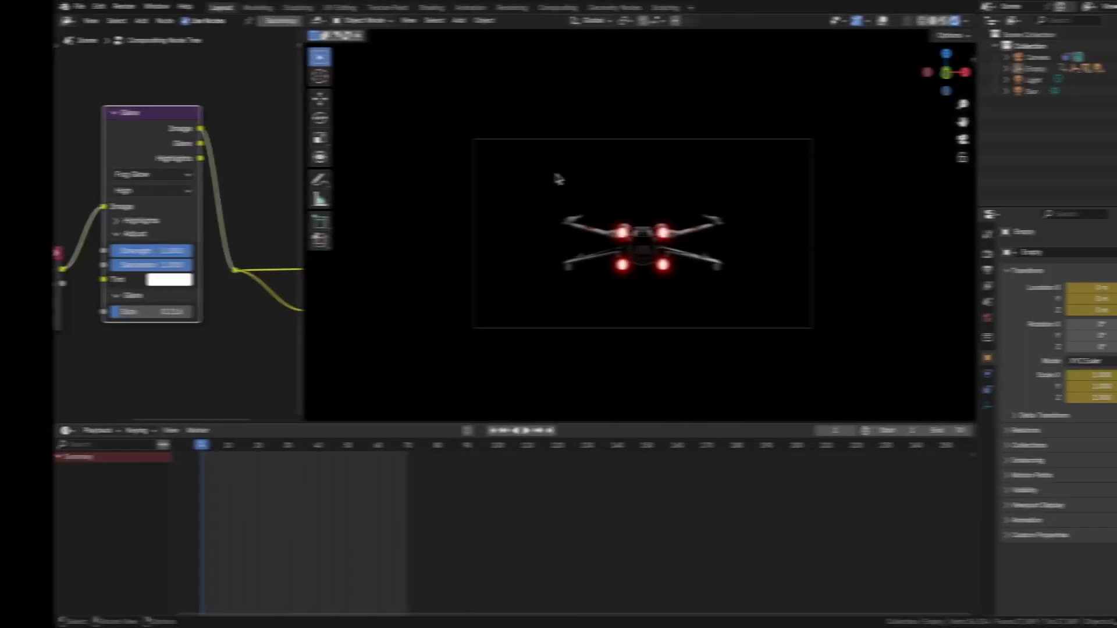
Switch the viewport to solid shading and delete the light above the X-wing.
key("z")
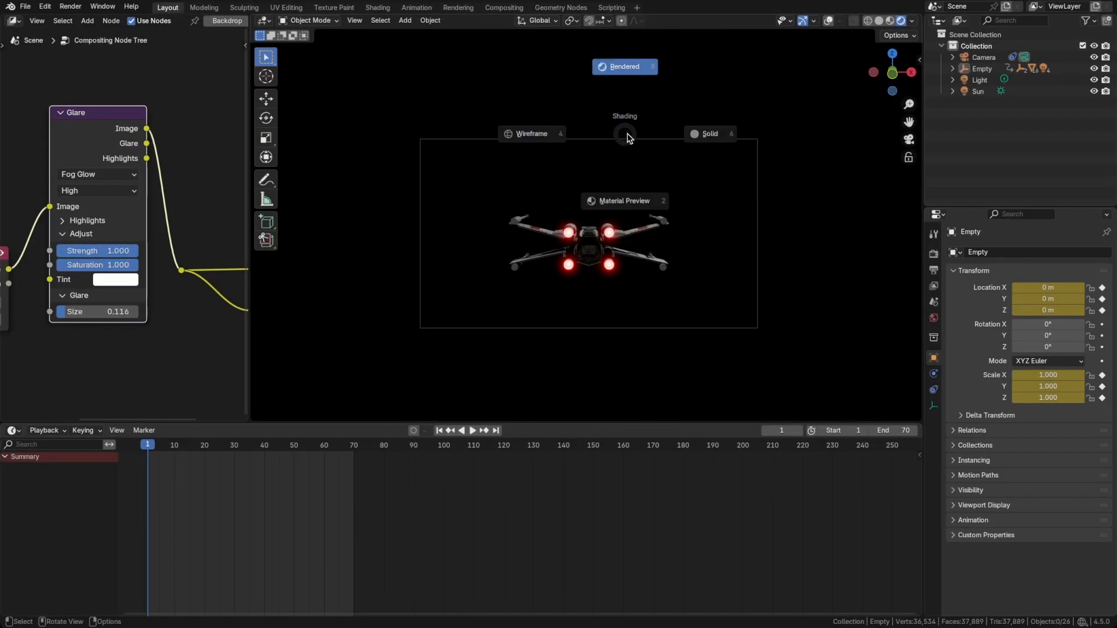
left_click(689, 128)
middle_click_drag(577, 224, 638, 161)
left_click(622, 162)
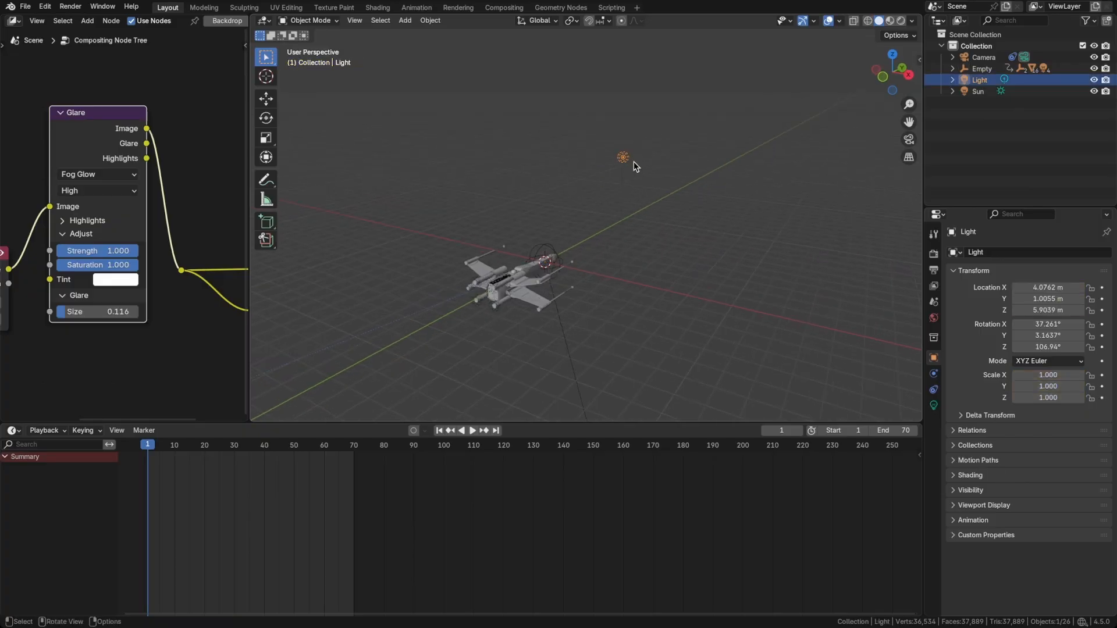
key("Delete")
Add a mesh plane at the origin and rotate it 90° around the X axis.
key("shift+a")
mouse_move(568, 237)
mouse_move(547, 90)
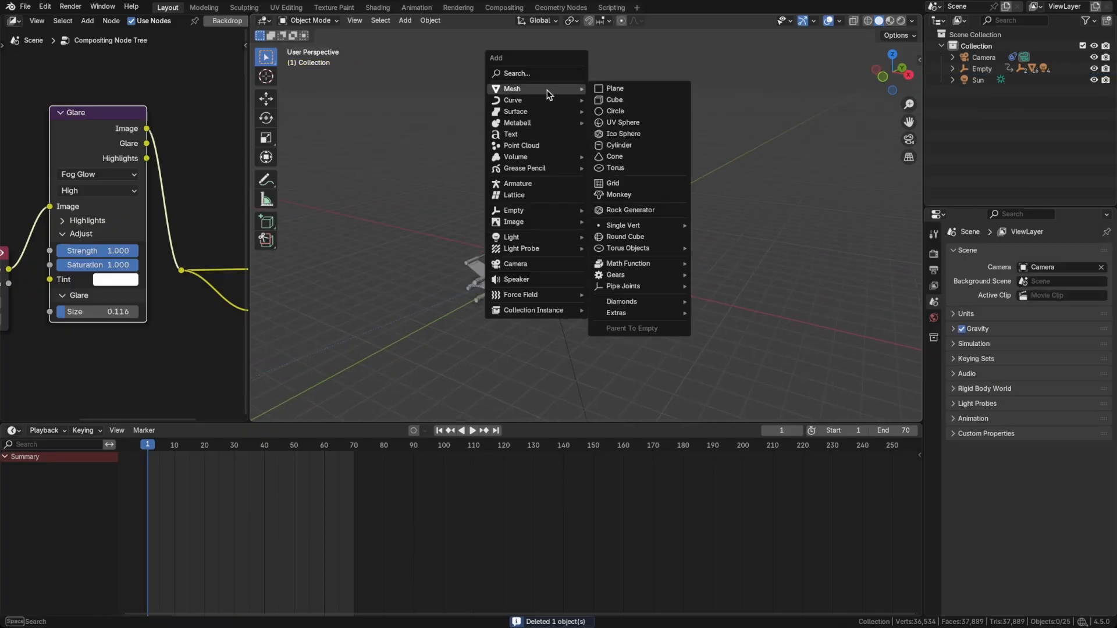
left_click(612, 87)
type("rx")
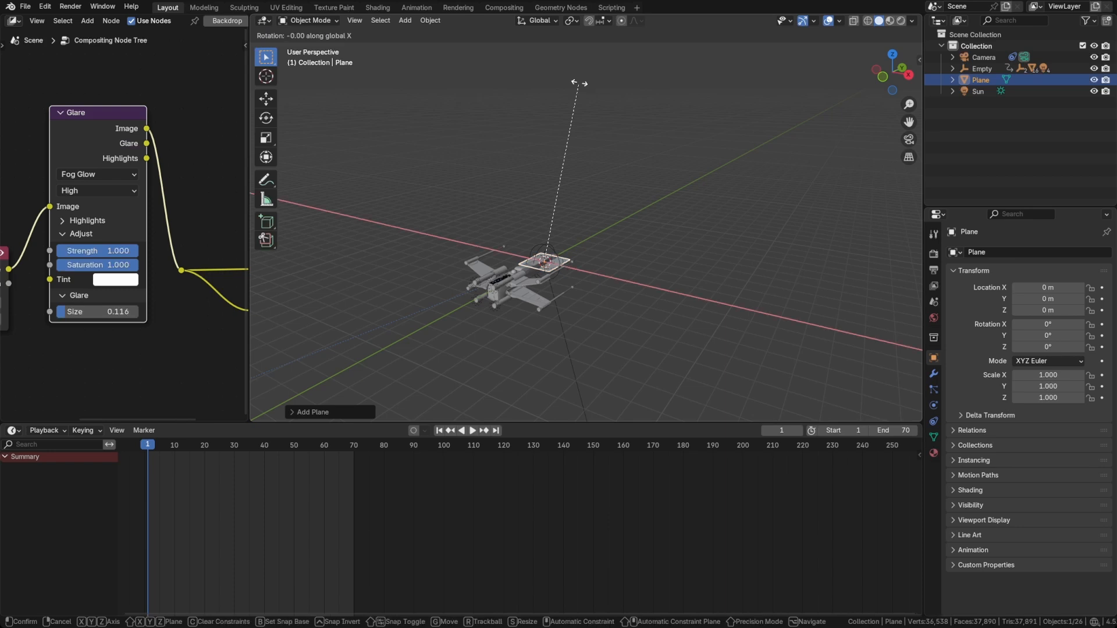
type("90")
key("Return")
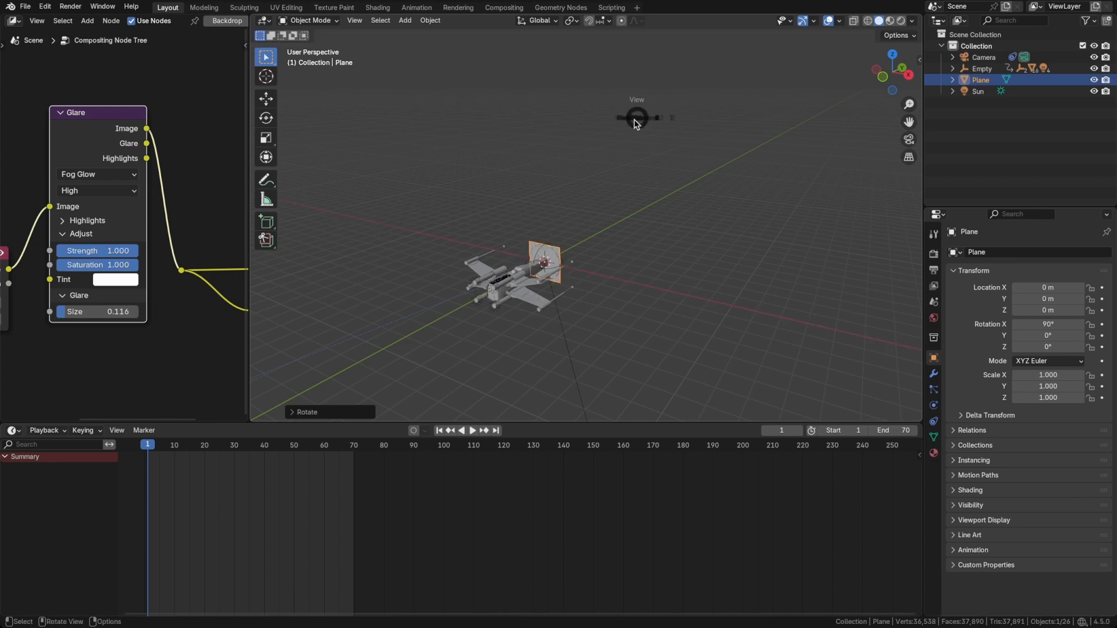
From the camera view, reset the plane's scale and enlarge it uniformly to about 8.56.
left_click(553, 173)
key("alt+s")
key("s")
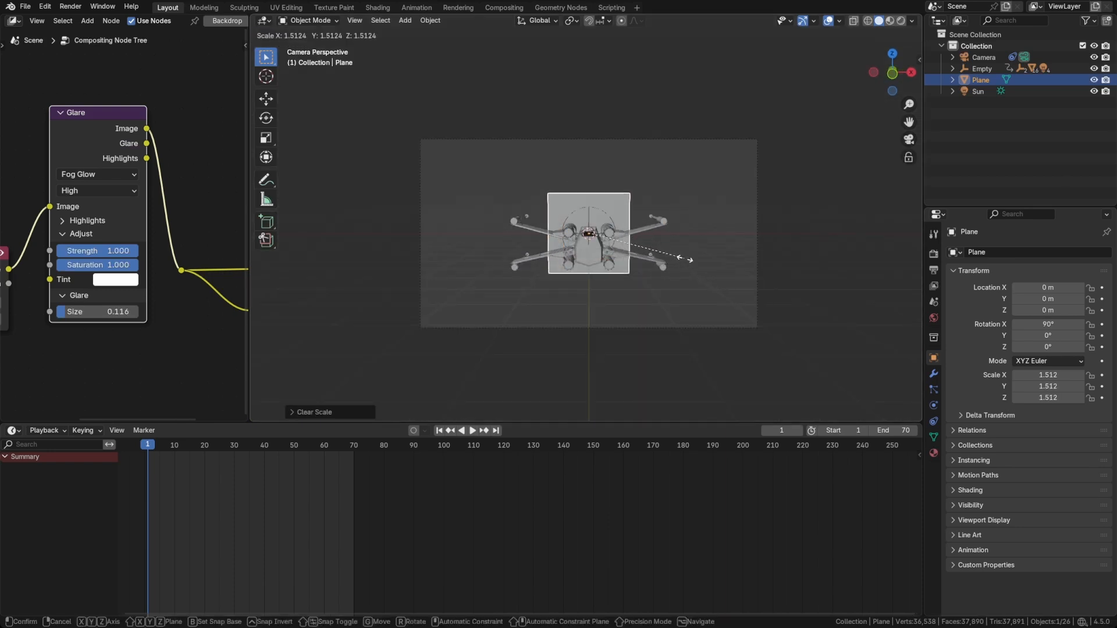
left_click(458, 394)
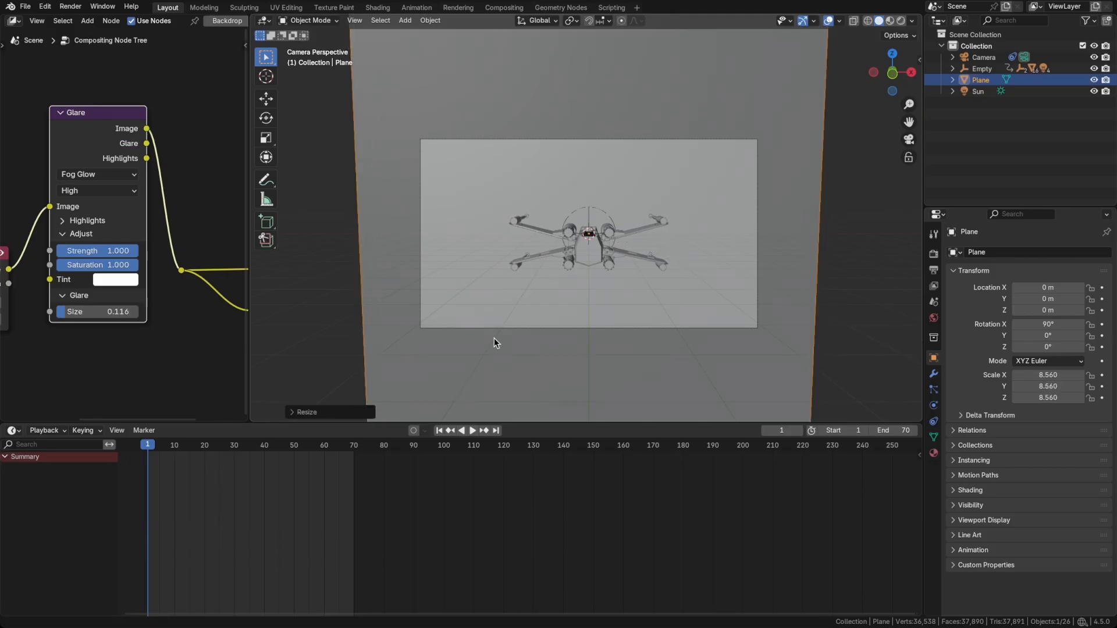
Move the plane 50 m along the Y axis and scale it up to about 28.9 so it covers the camera frame.
type("gy50")
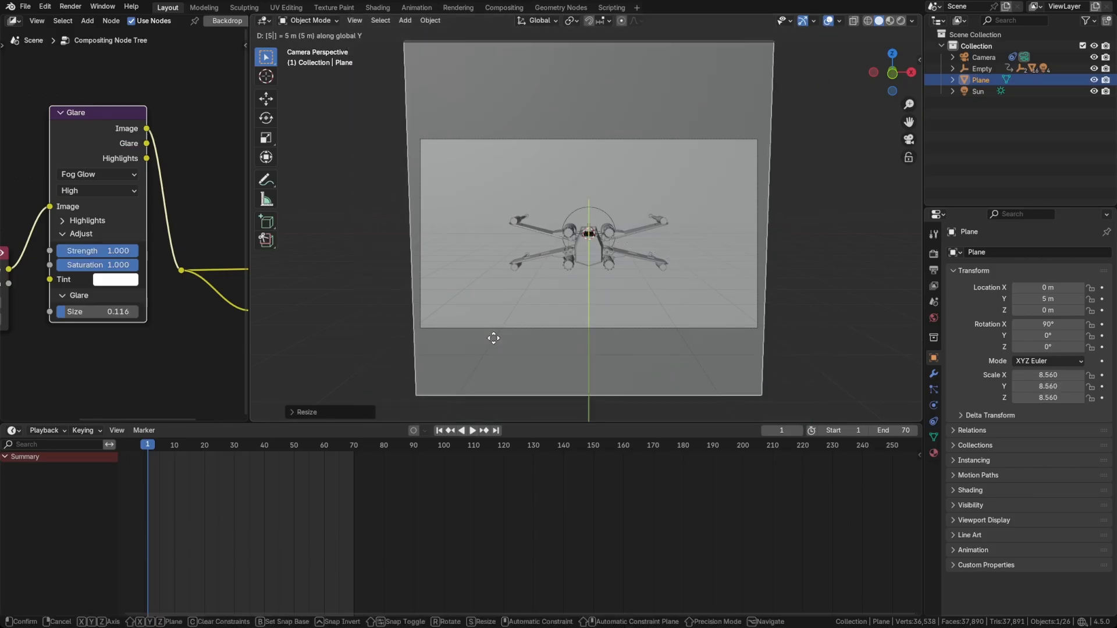
key("Return")
key("s")
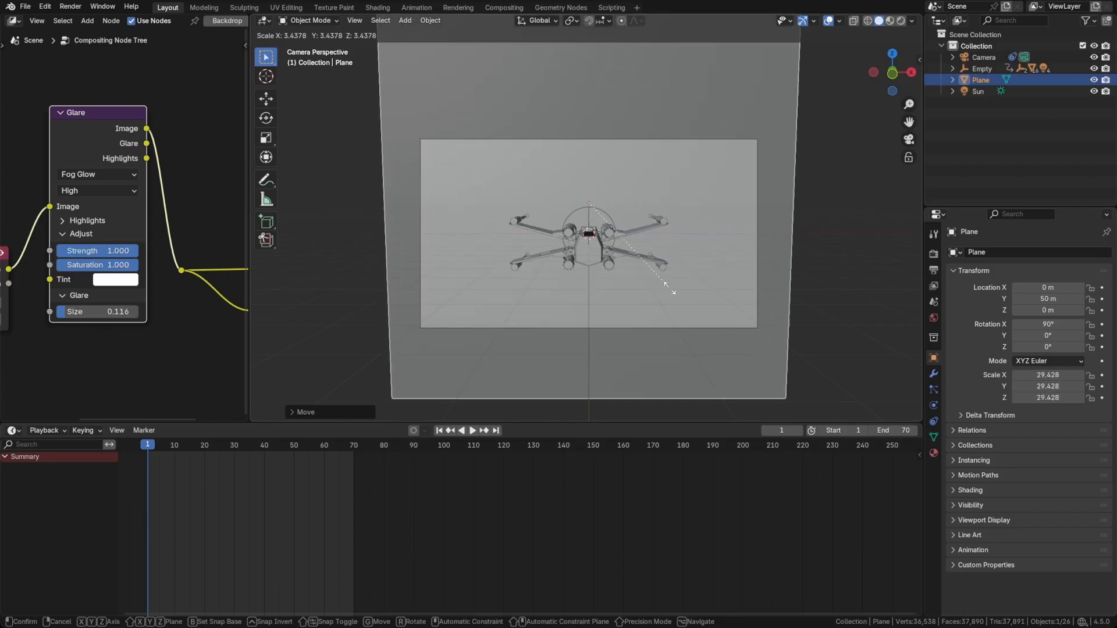
left_click(668, 286)
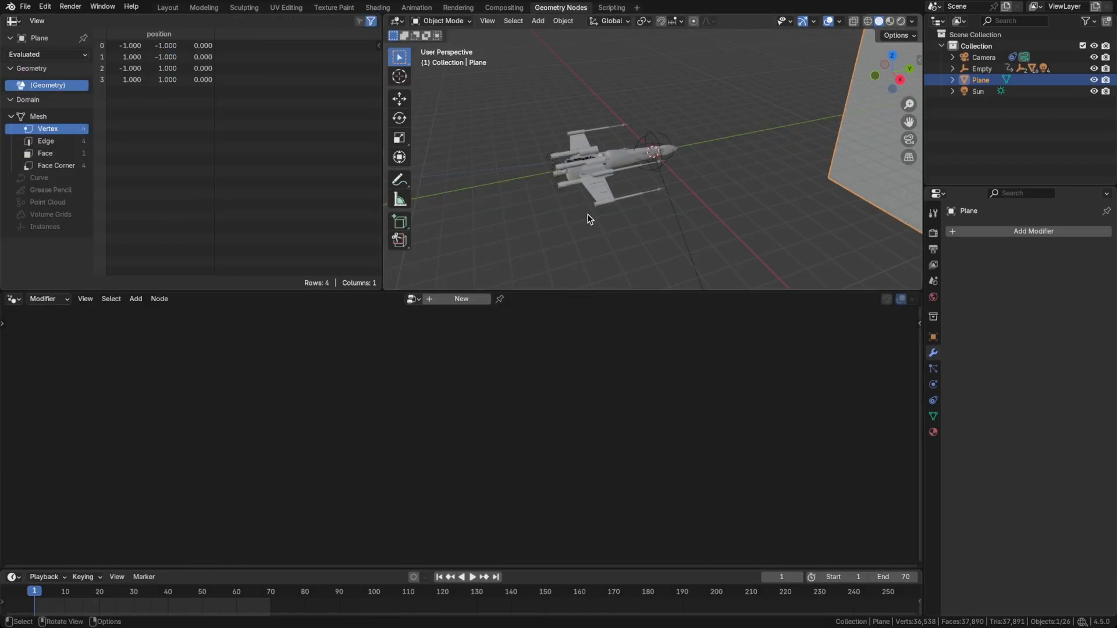
Create a new geometry node tree on the plane in the Geometry Nodes workspace and spread its Group Input and Group Output nodes apart.
middle_click_drag(587, 214, 650, 181)
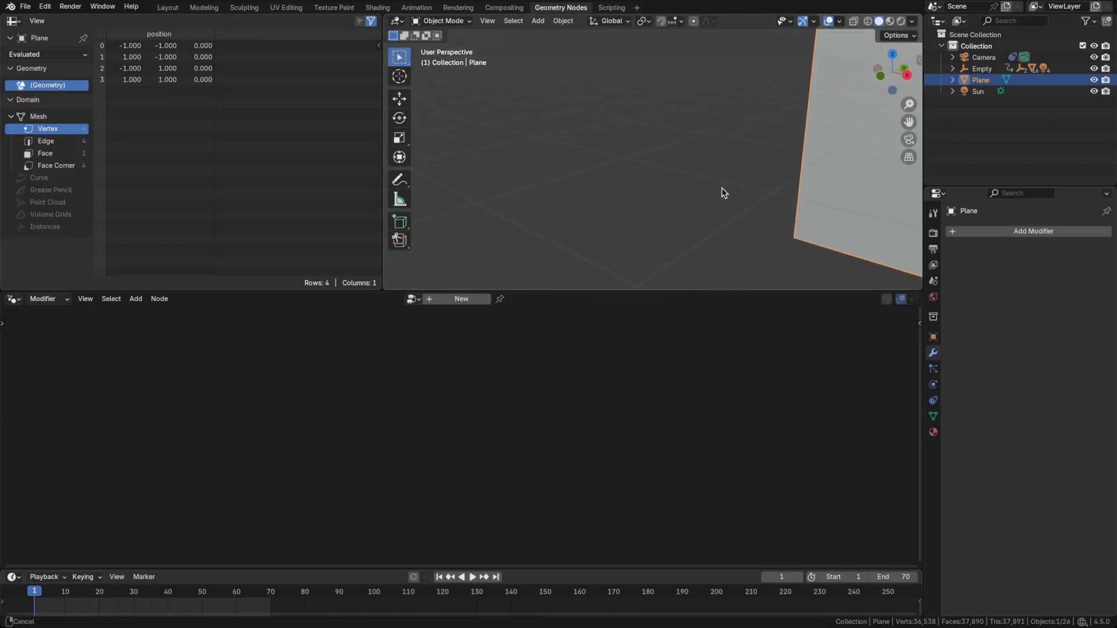
scroll(679, 205, "down", 5)
middle_click_drag(723, 192, 651, 242, "shift")
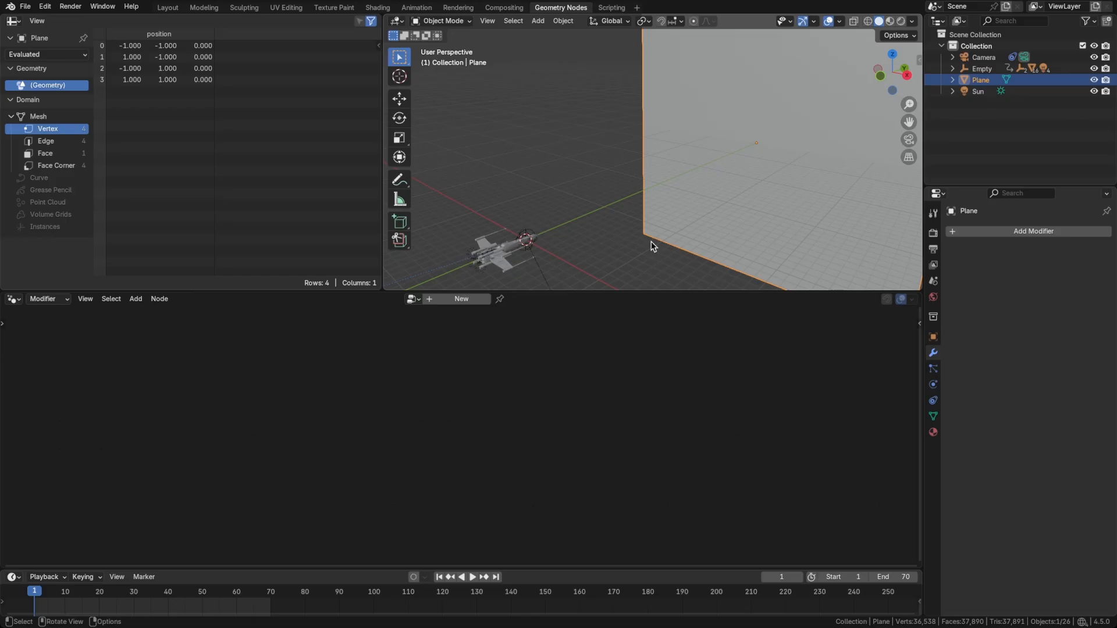
left_click(462, 299)
left_click_drag(320, 465, 150, 462)
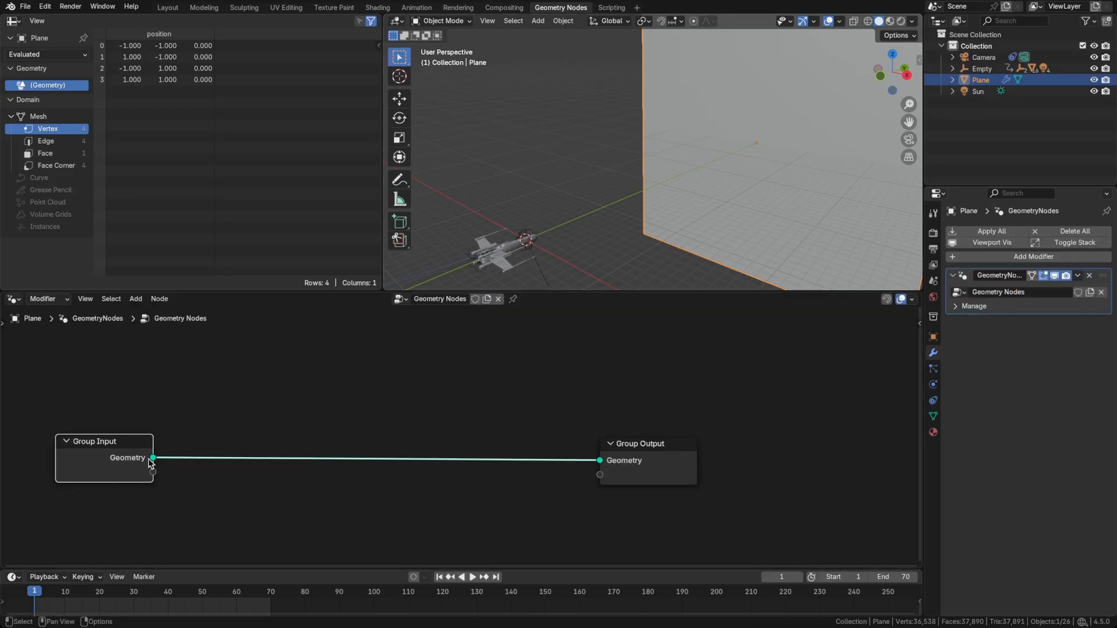
left_click_drag(617, 465, 738, 457)
Insert a Distribute Points on Faces node between Group Input and Group Output.
left_click(549, 424)
key("shift+a")
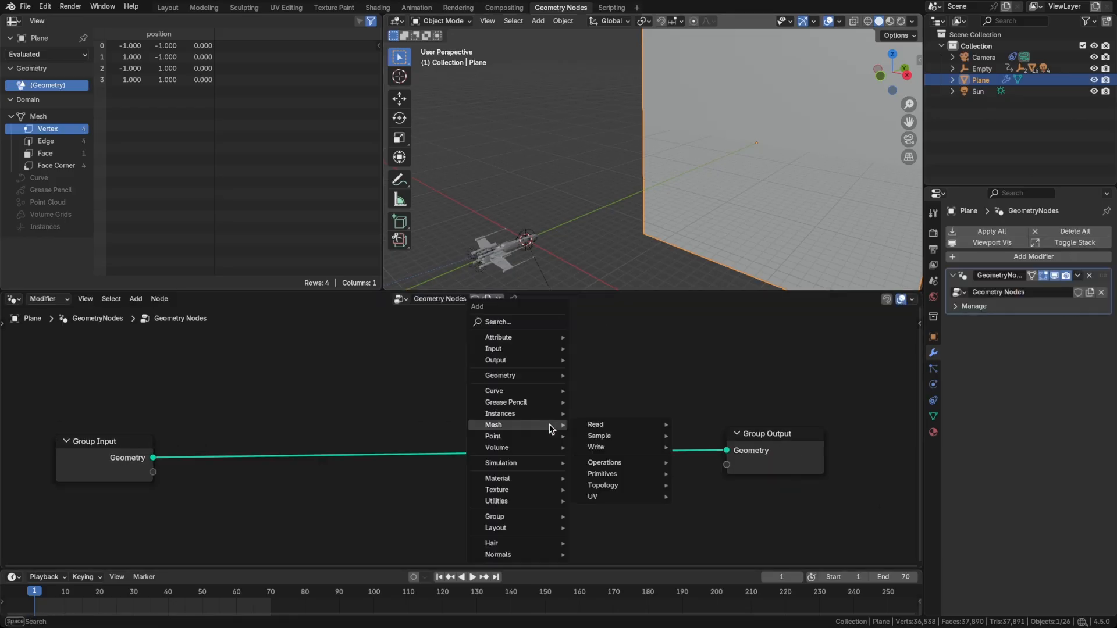
type("d")
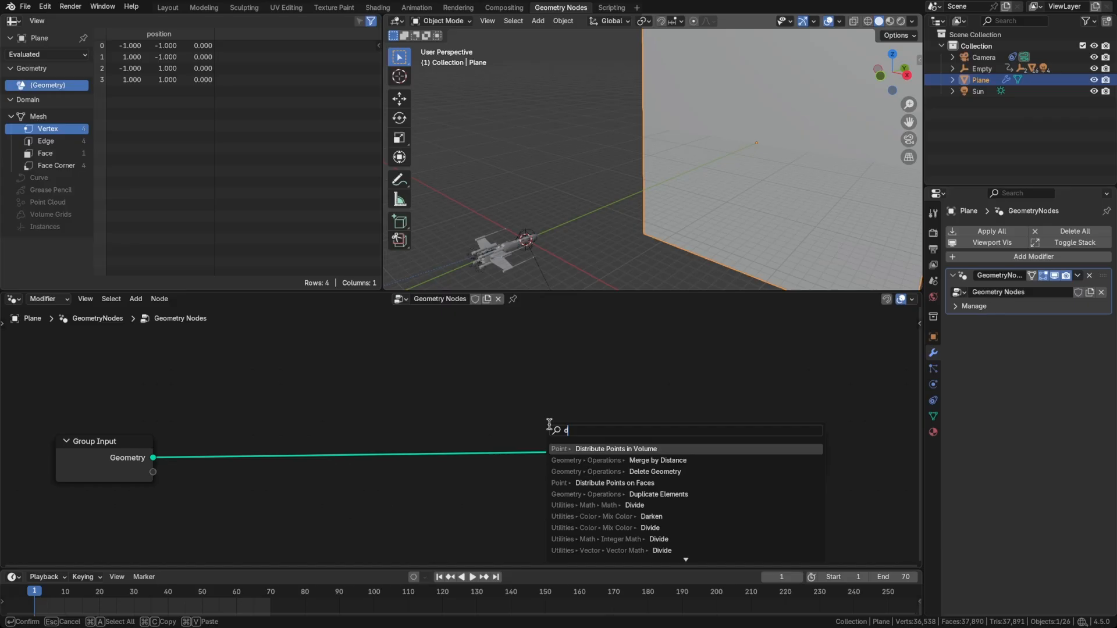
key("Down")
key("Down")
key("Down")
key("Return")
left_click(302, 409)
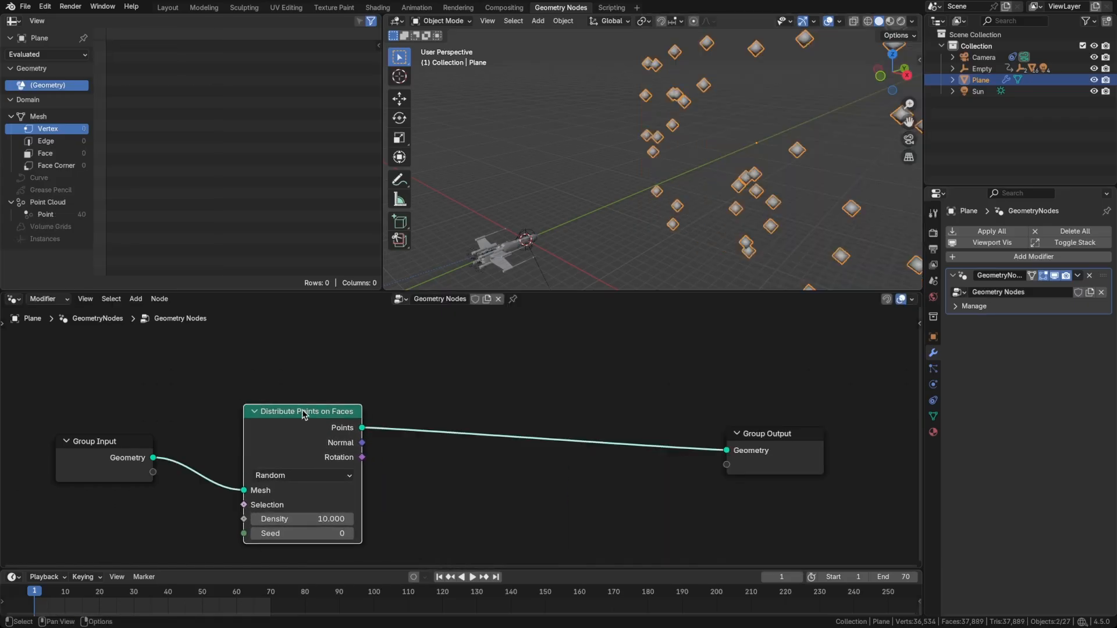
View the points through the camera and raise the Distribute Points on Faces density to about 151.3.
key("grave")
left_click(608, 225)
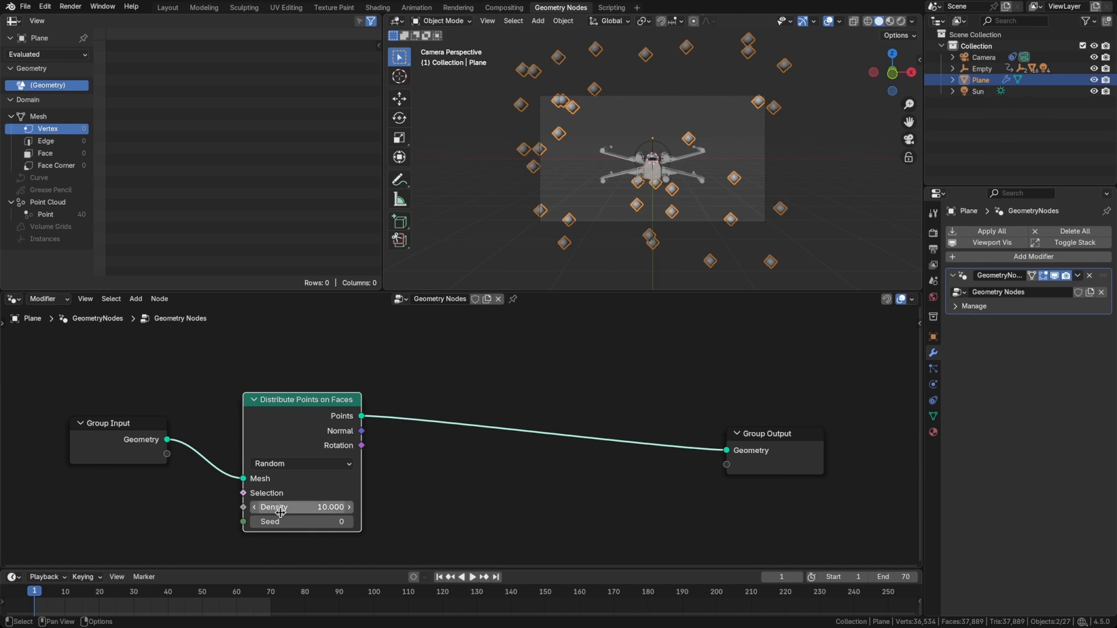
left_click_drag(282, 507, 396, 507)
left_click_drag(396, 507, 399, 508)
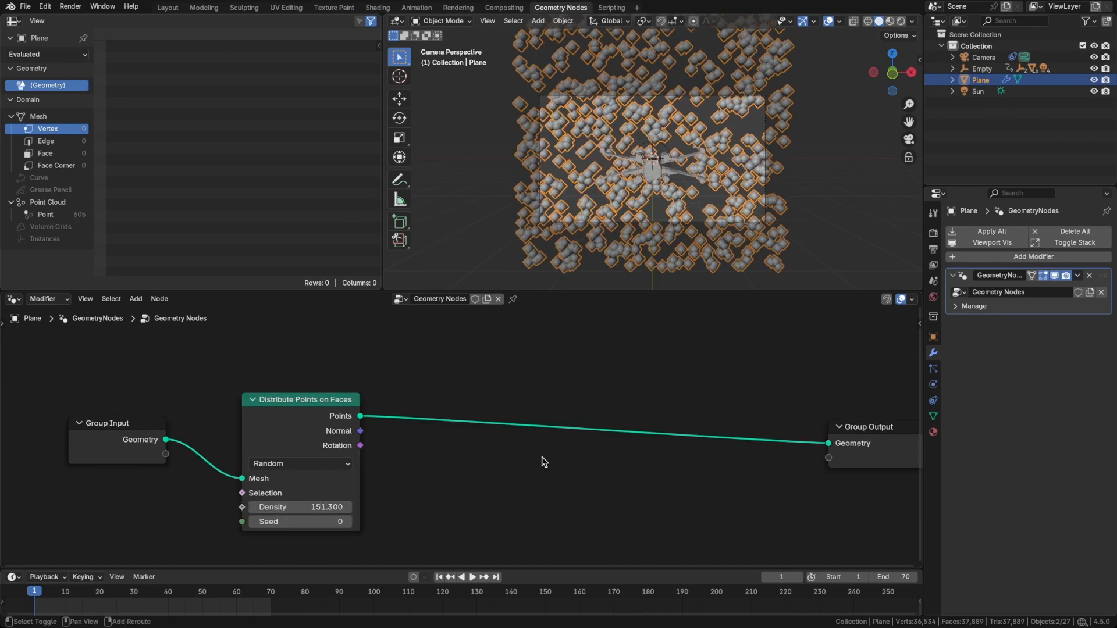
Insert an Instance on Points node between Distribute Points on Faces and Group Output.
key("shift+a")
mouse_move(542, 456)
type("inst")
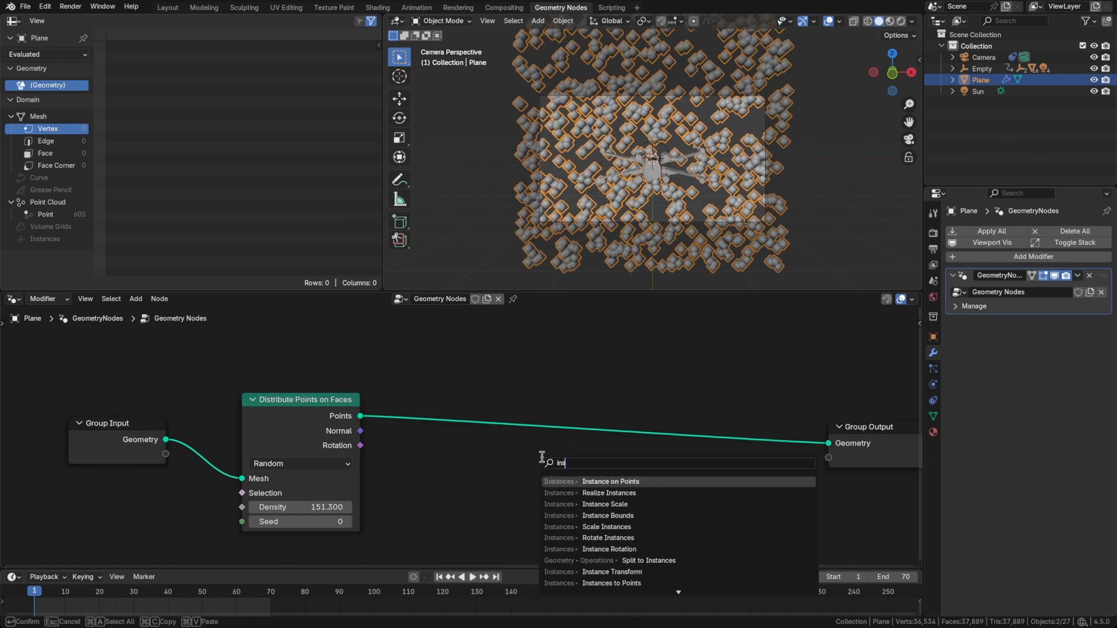
key("Return")
left_click(608, 396)
middle_click_drag(554, 483, 570, 457)
Connect an Ico Sphere node to the Instance input of Instance on Points and set its radius to 0.01 m.
left_click_drag(623, 437, 545, 492)
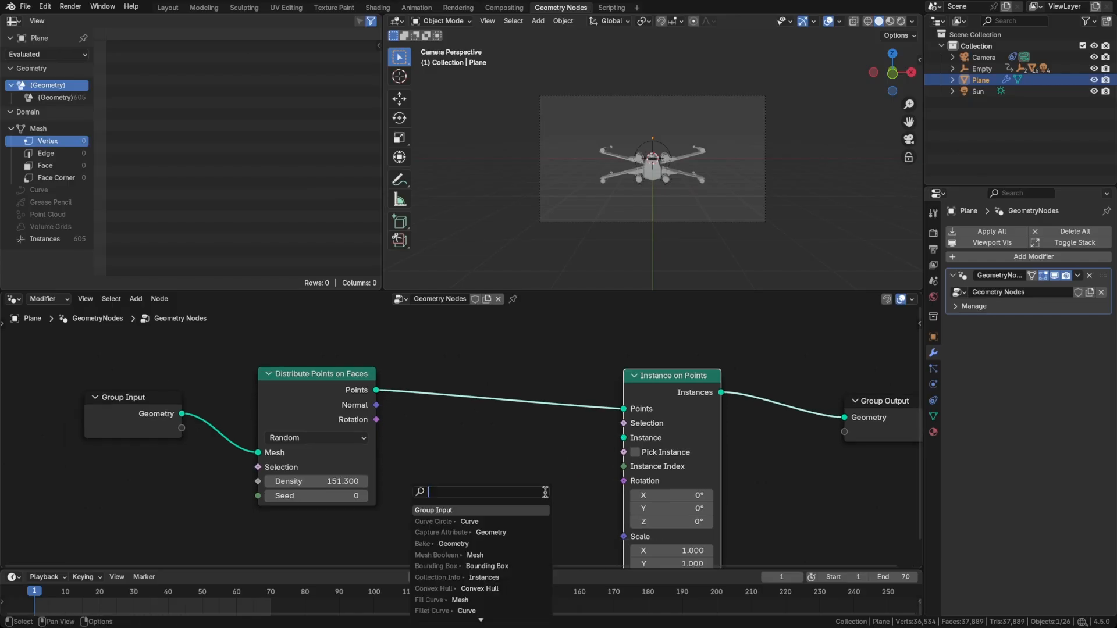
type("ico")
key("Return")
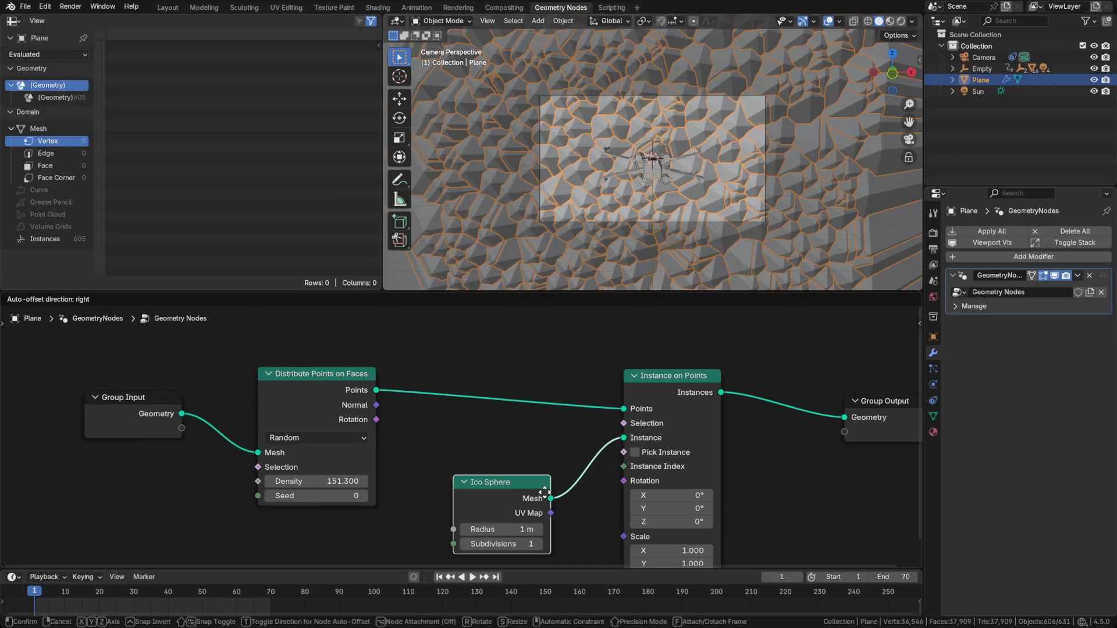
left_click_drag(537, 508, 505, 508)
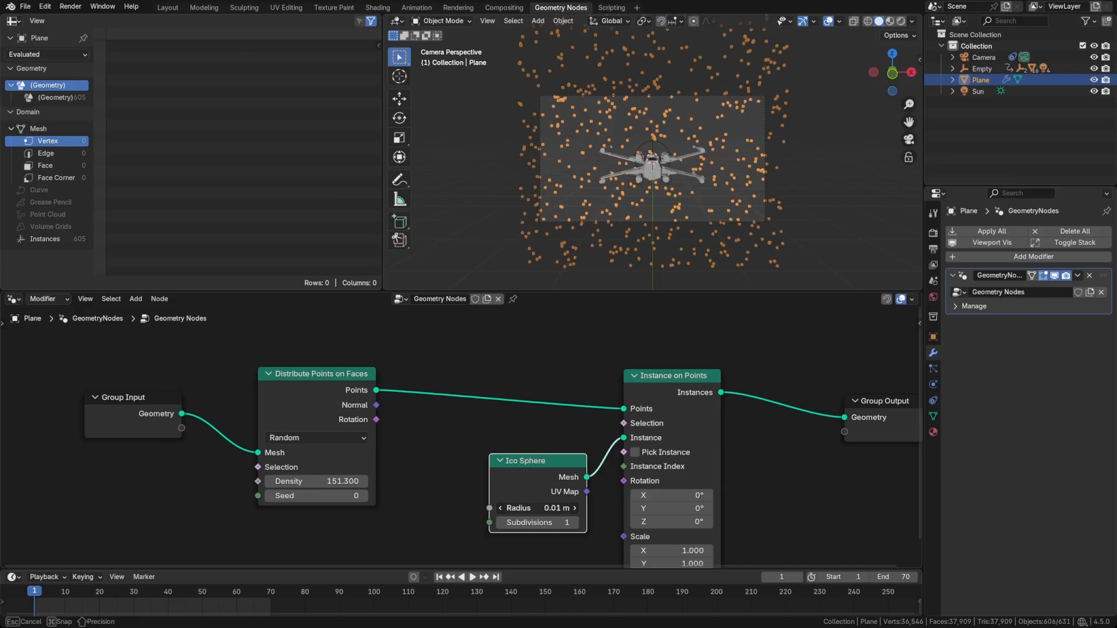
left_click(648, 271)
Add a Random Value node below the Ico Sphere and connect its value to the Scale input of Instance on Points.
scroll(648, 270, "down", 1)
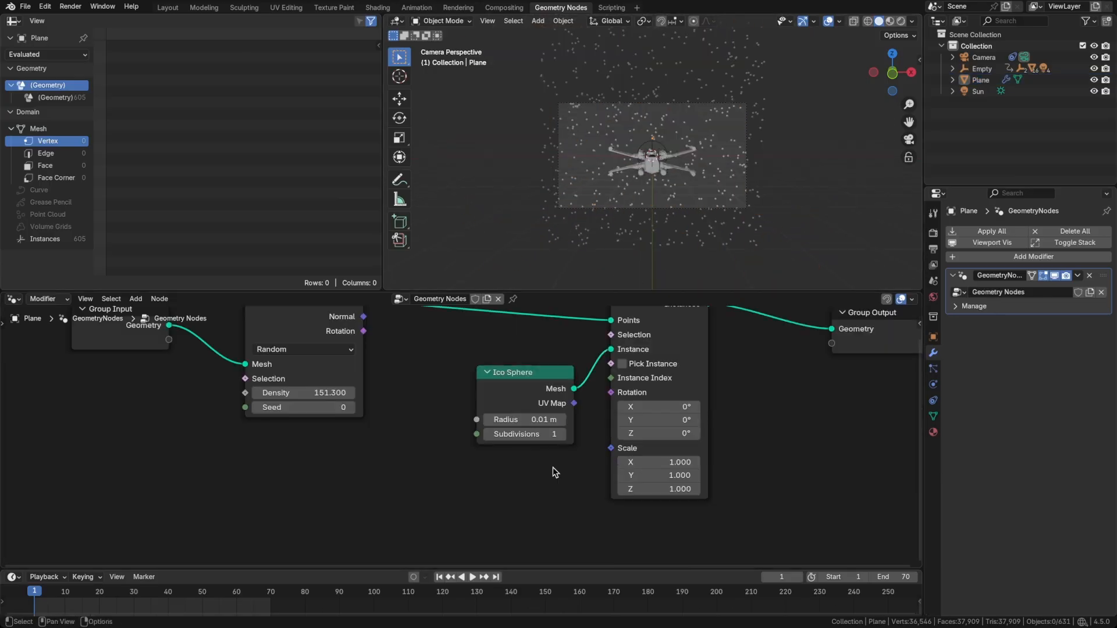
key("shift+a")
type("ran")
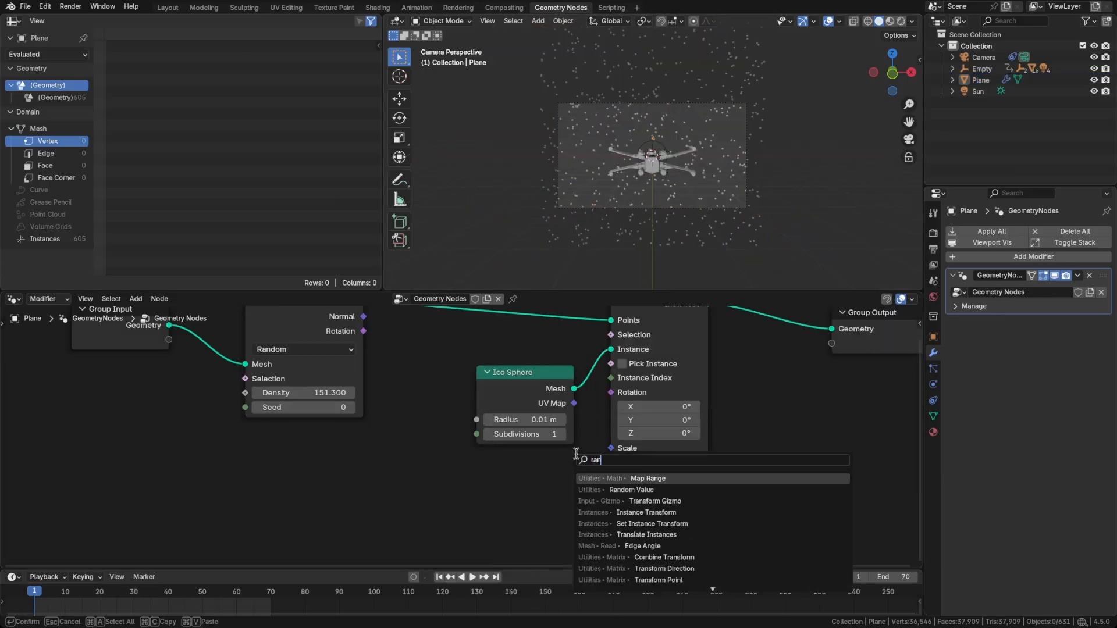
type("d")
key("Return")
left_click(478, 458)
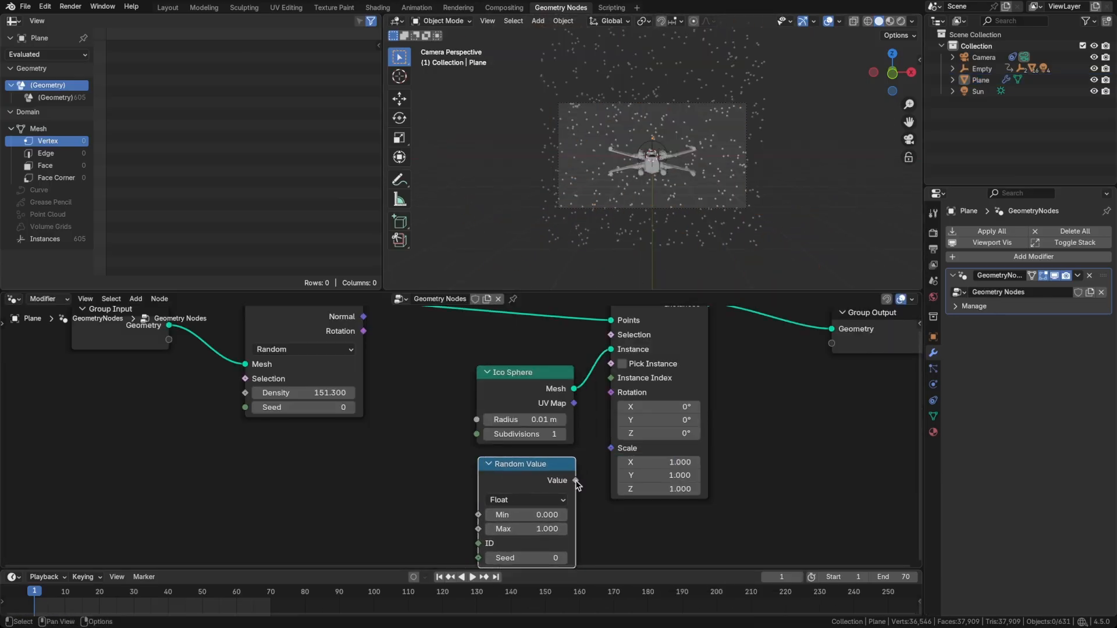
left_click_drag(576, 482, 611, 447)
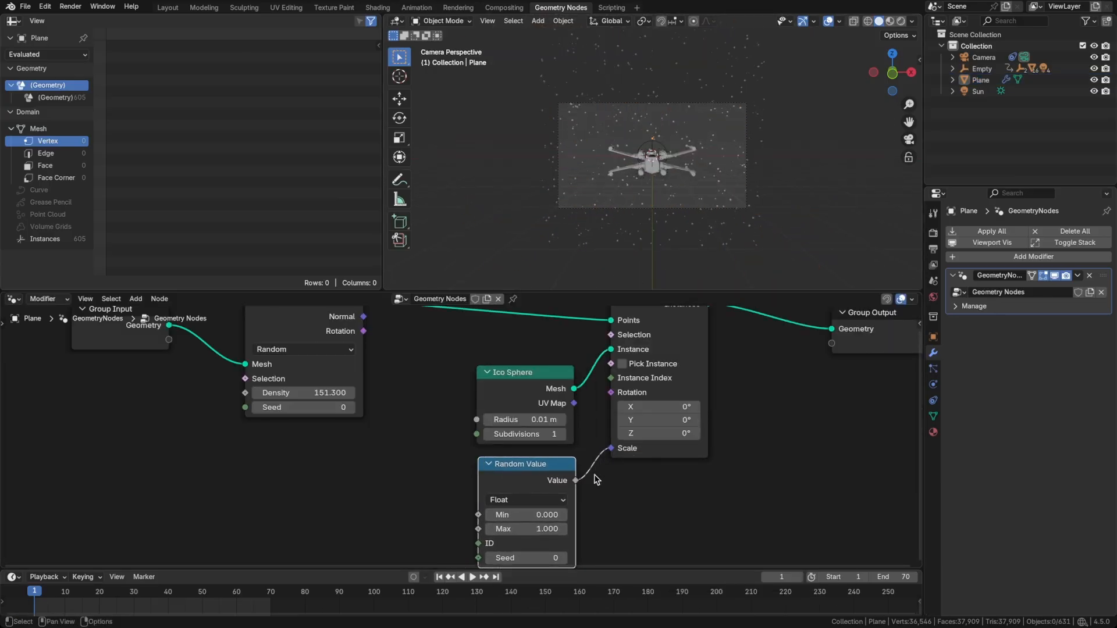
Set the Random Value node's minimum to 0.001 and maximum to 0.8.
mouse_move(541, 529)
left_mouse_down()
mouse_move(526, 515)
mouse_move(542, 529)
left_mouse_up()
left_click(542, 514)
type("0.001")
key("Return")
left_click(541, 529)
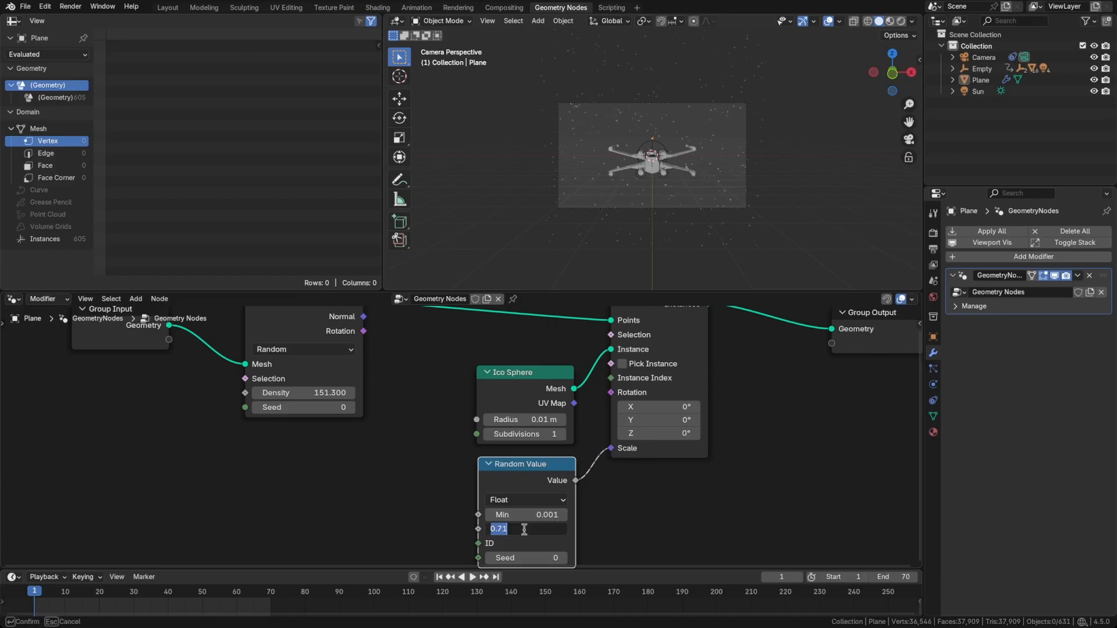
type("0.8")
key("Return")
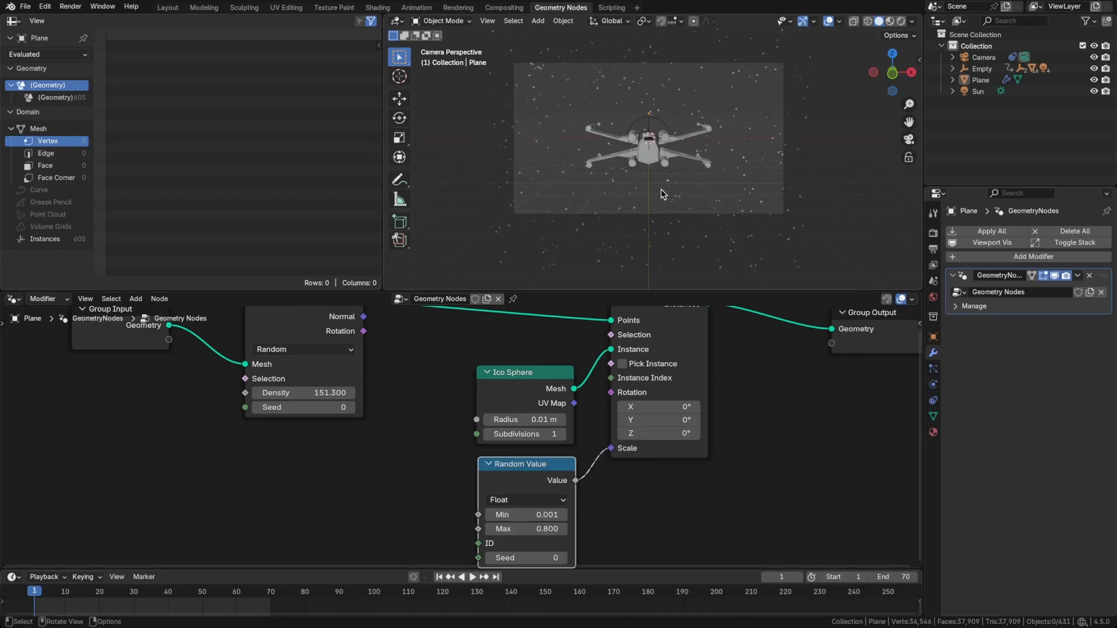
Reduce the Random Value node's maximum to 0.5 for smaller stars.
scroll(668, 198, "up", 4)
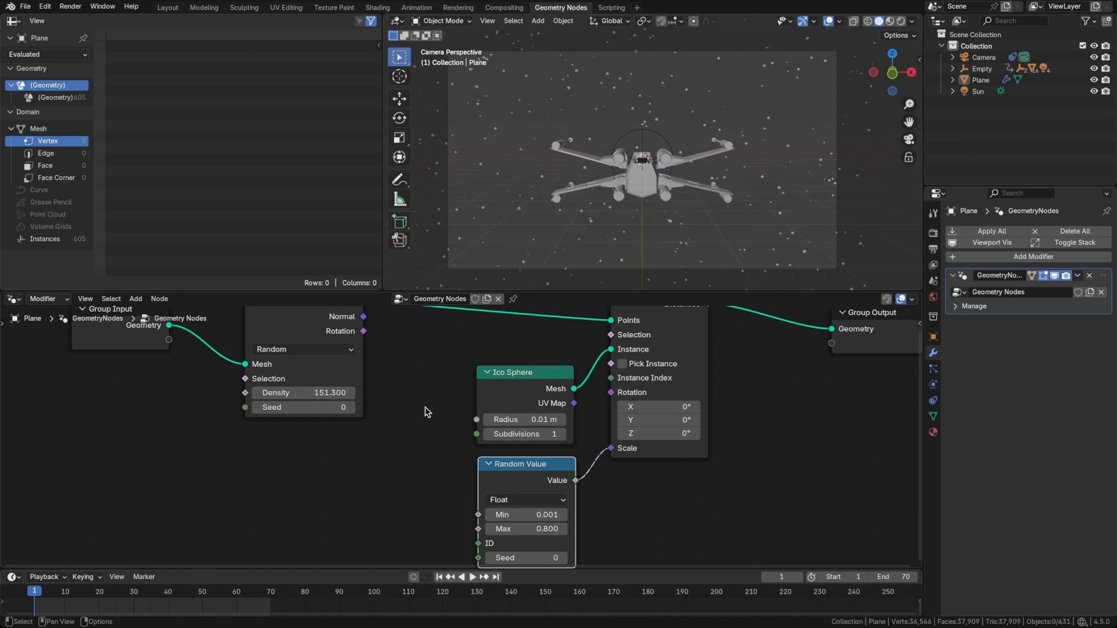
left_click_drag(536, 528, 512, 529)
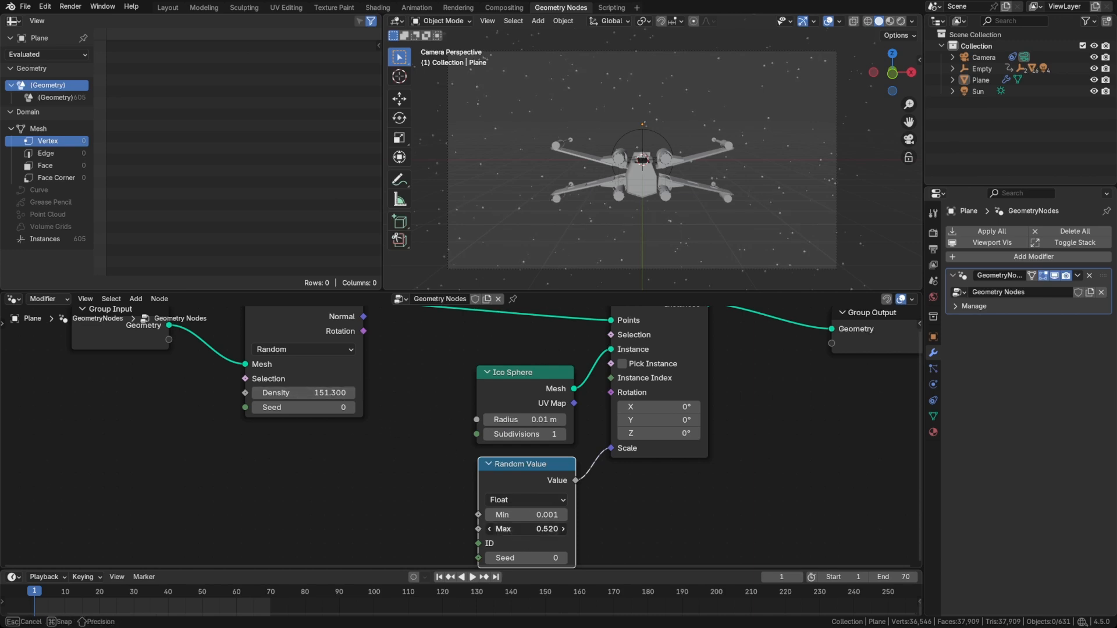
left_click(535, 528)
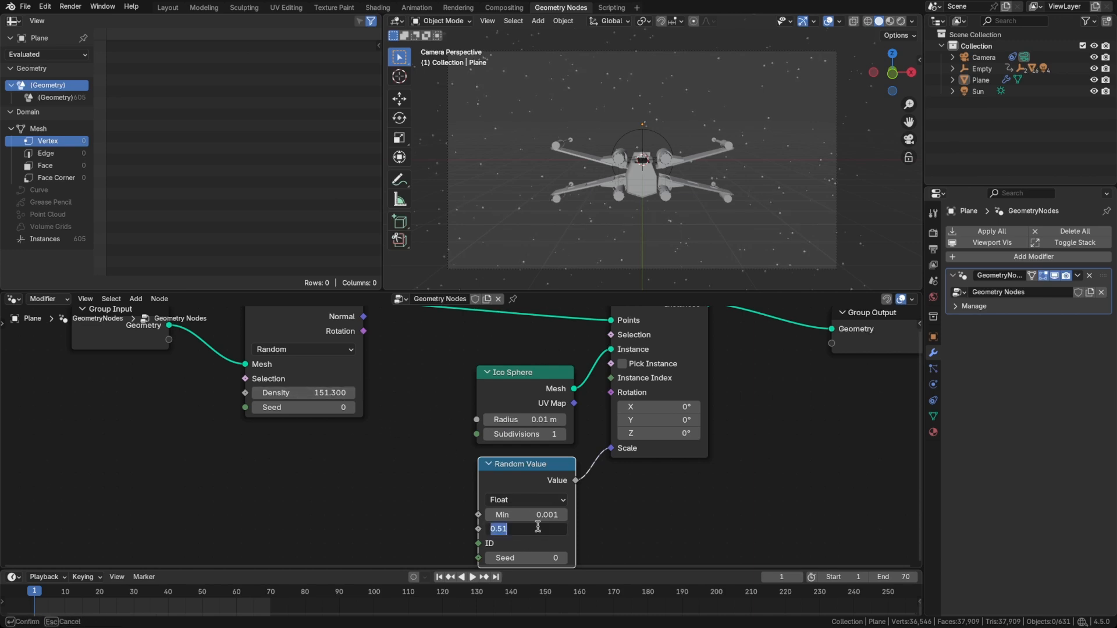
type(".5")
key("Return")
Try a point density of 200, raise it to 500 on Distribute Points on Faces, and save the file.
left_click(343, 445)
type("200")
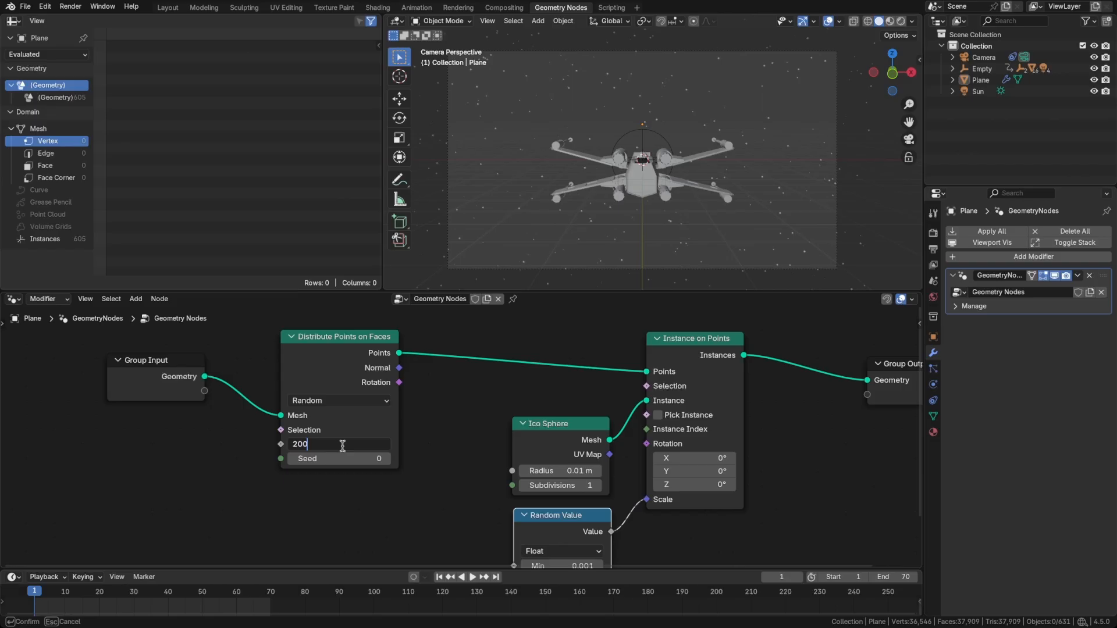
key("Return")
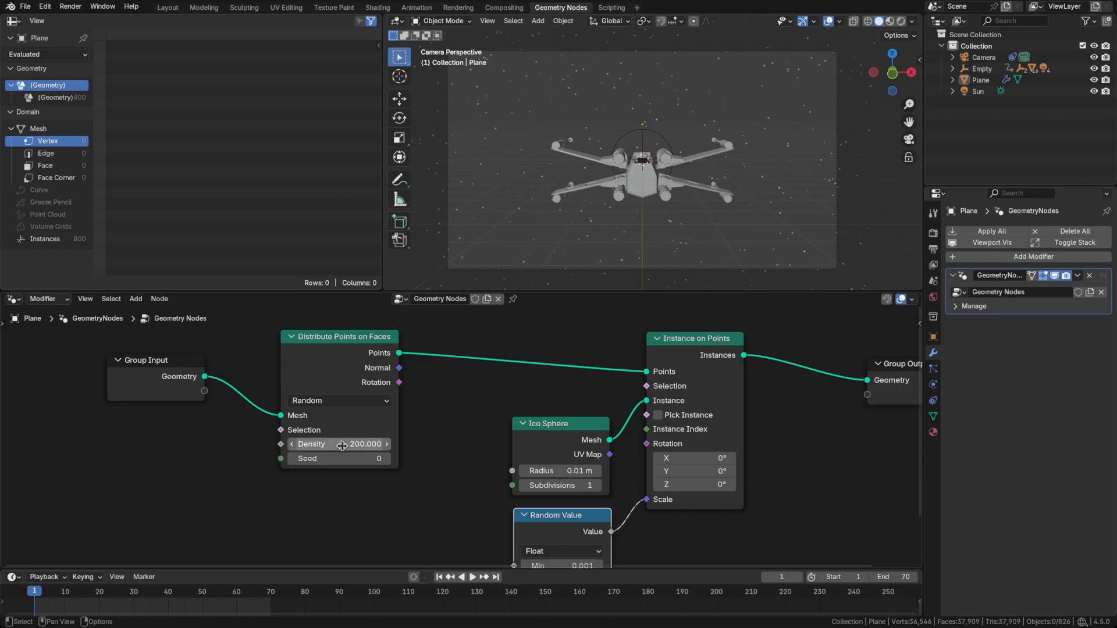
left_click(343, 445)
type("500")
key("Return")
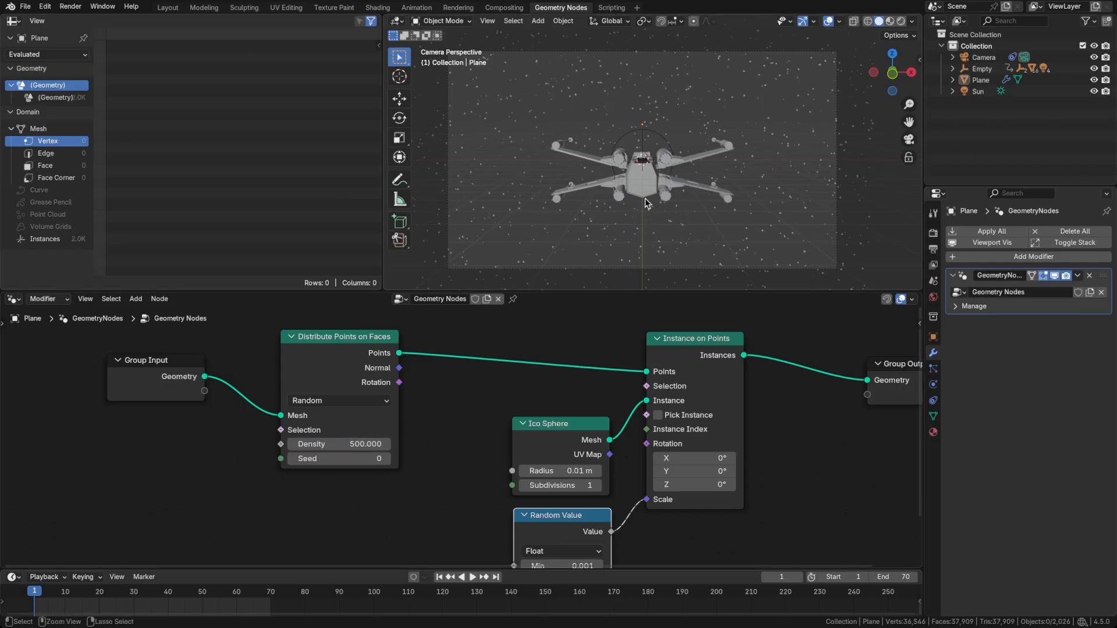
key("ctrl+s")
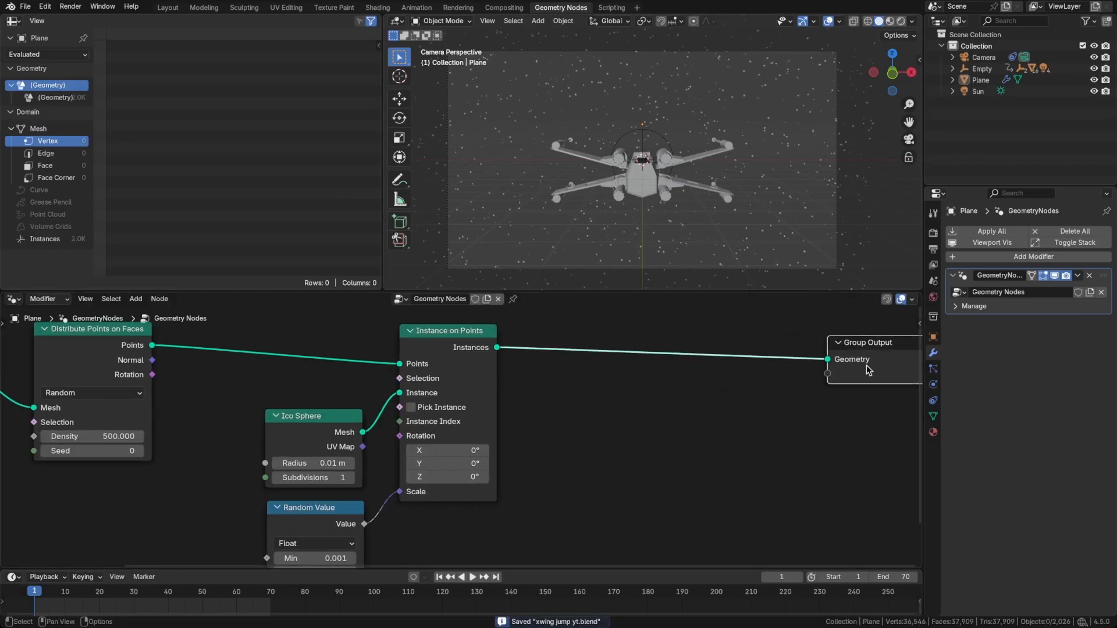
Insert a Set Material node before Group Output and assign the existing material named Material to it.
key("shift+a")
type("mat")
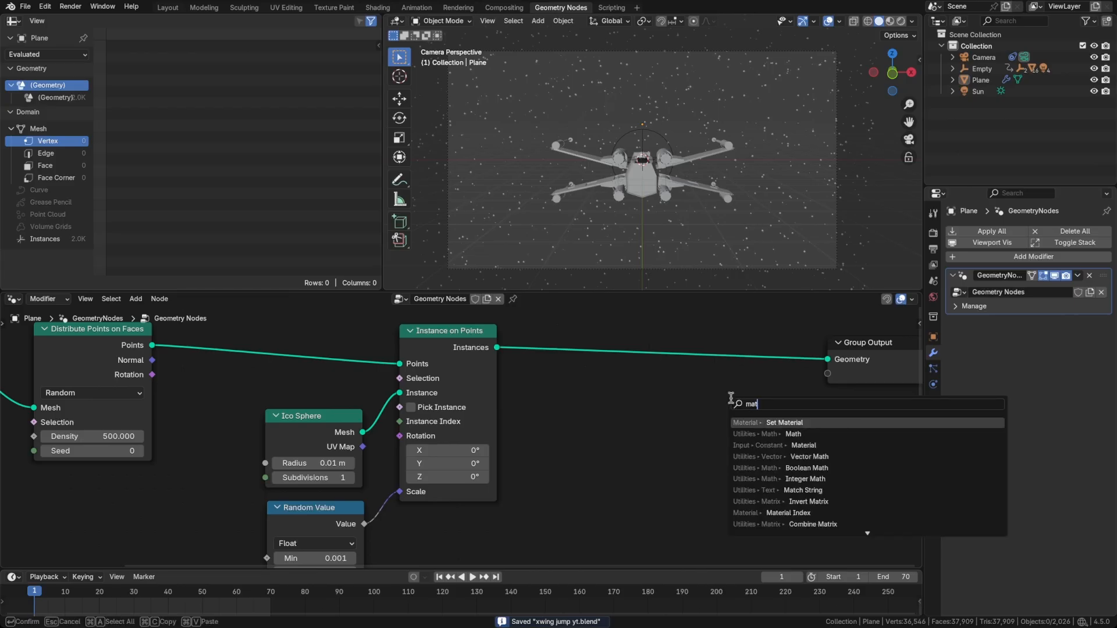
key("Return")
left_click(675, 389)
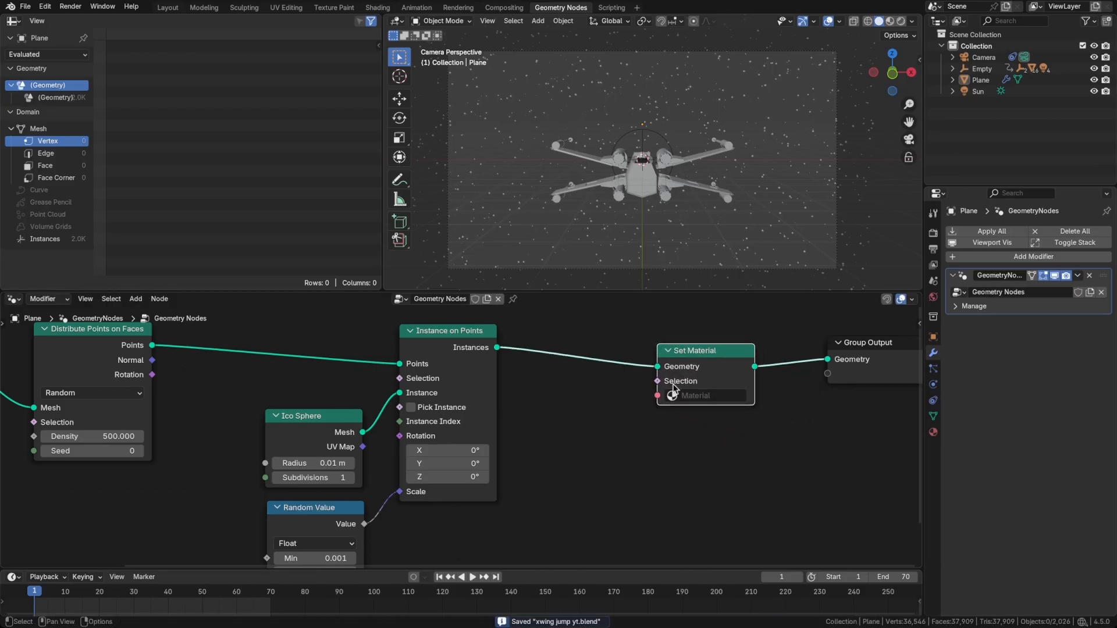
left_click(692, 386)
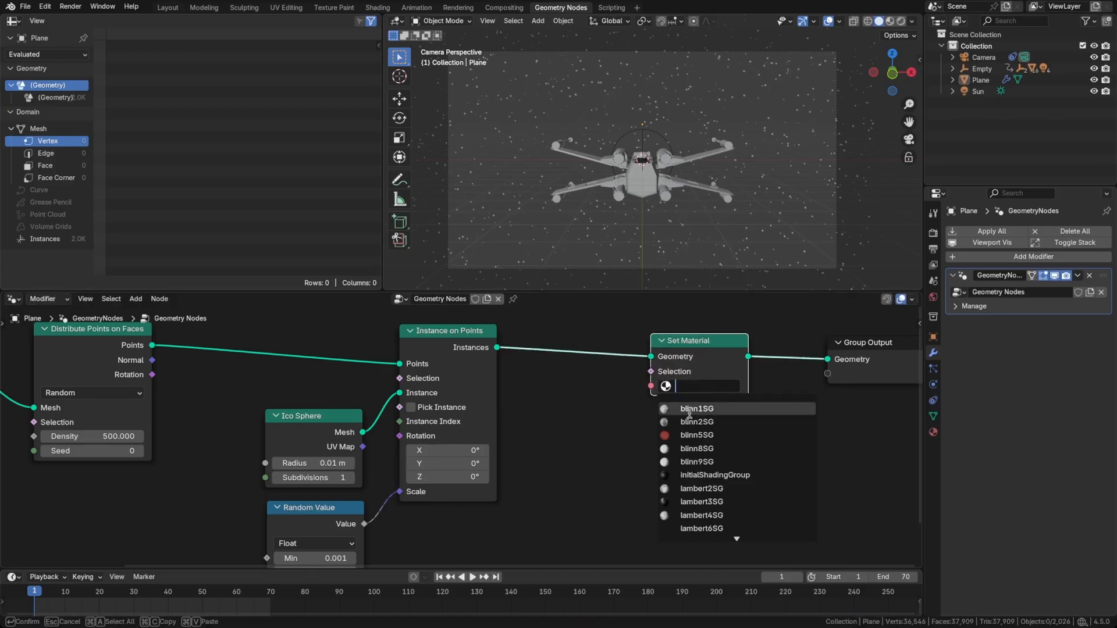
type("matera")
left_click(692, 409)
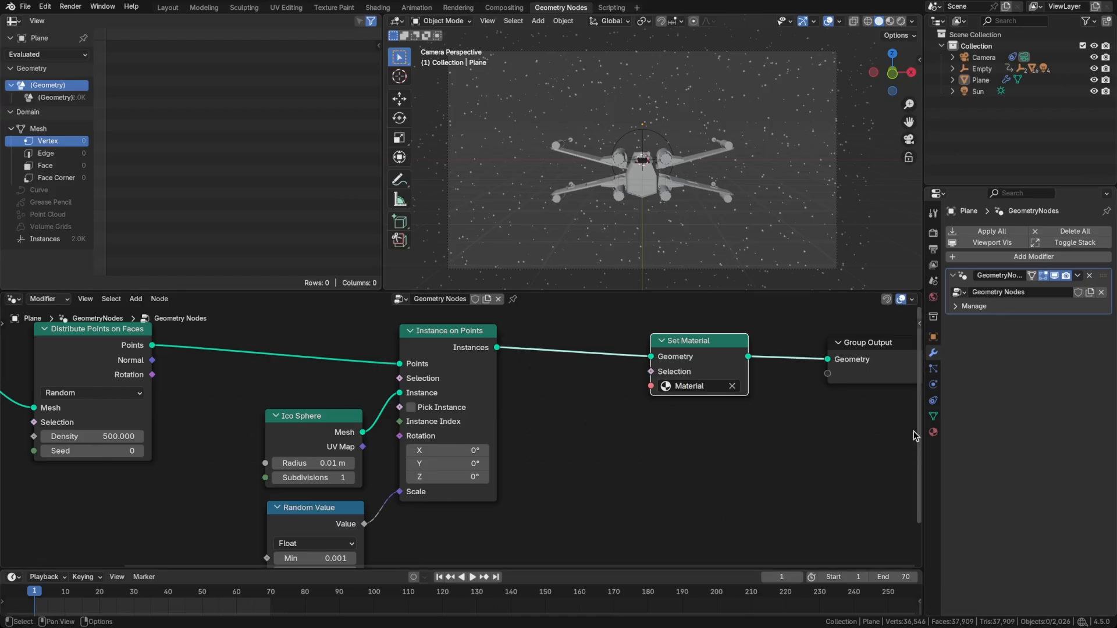
Create a new material on the plane and name it Stars.
left_click(933, 432)
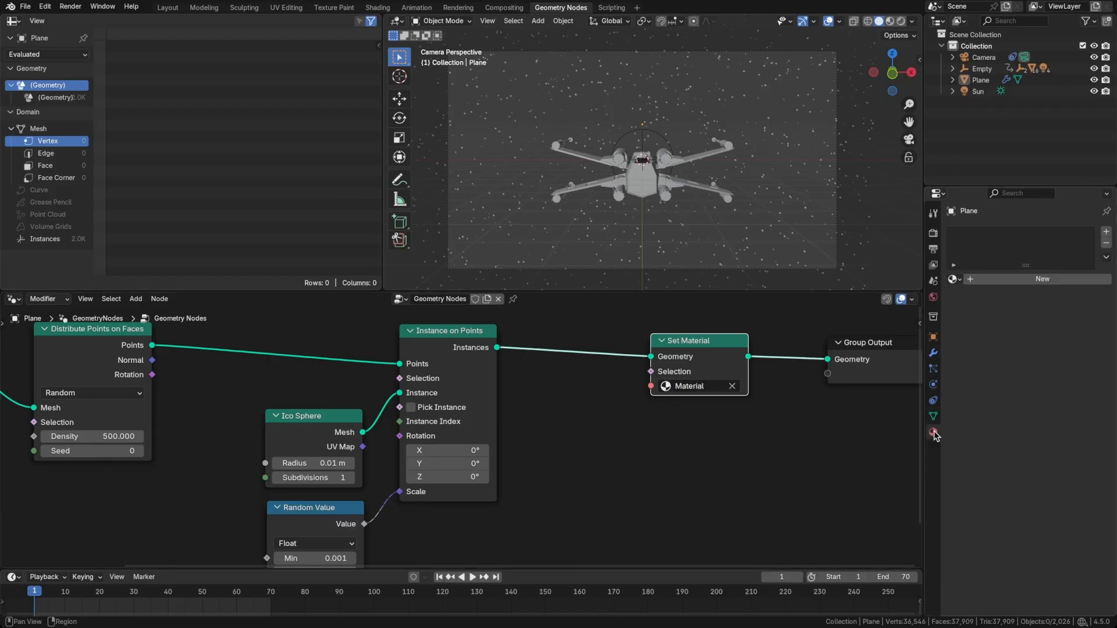
left_click(1013, 281)
double_click(993, 234)
type("Star")
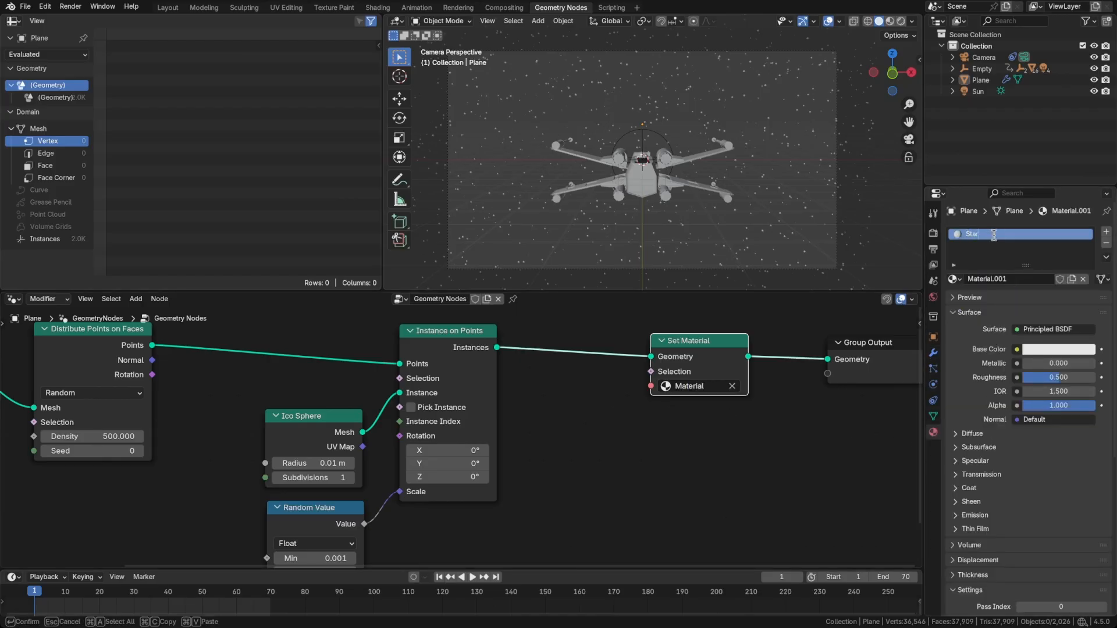
type("s")
key("Return")
Change the Set Material node's material to Stars.
left_click(698, 386)
type("St")
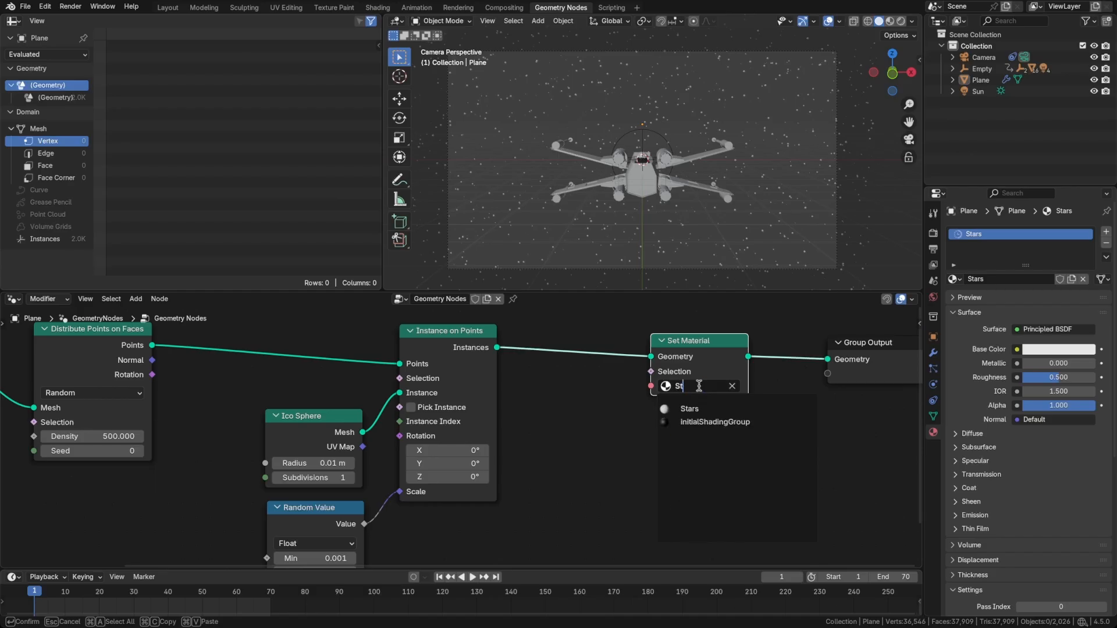
type("ars")
key("Return")
left_click(784, 440)
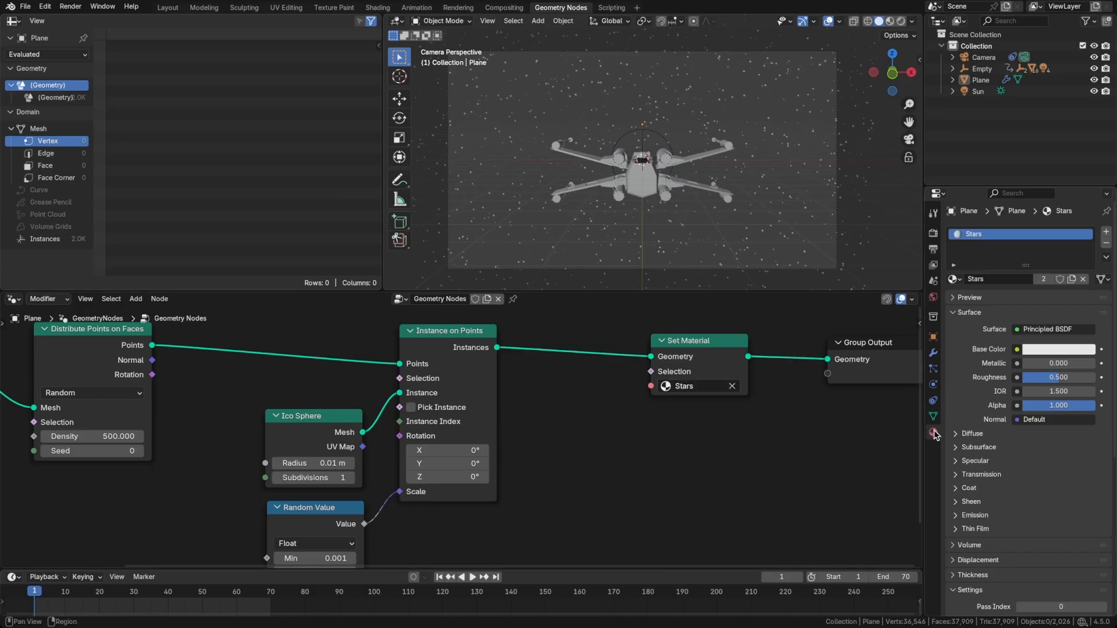
Set the Stars material's emission strength to 100 and display the viewport in rendered shading.
scroll(971, 459, "down", 3)
left_click(974, 445)
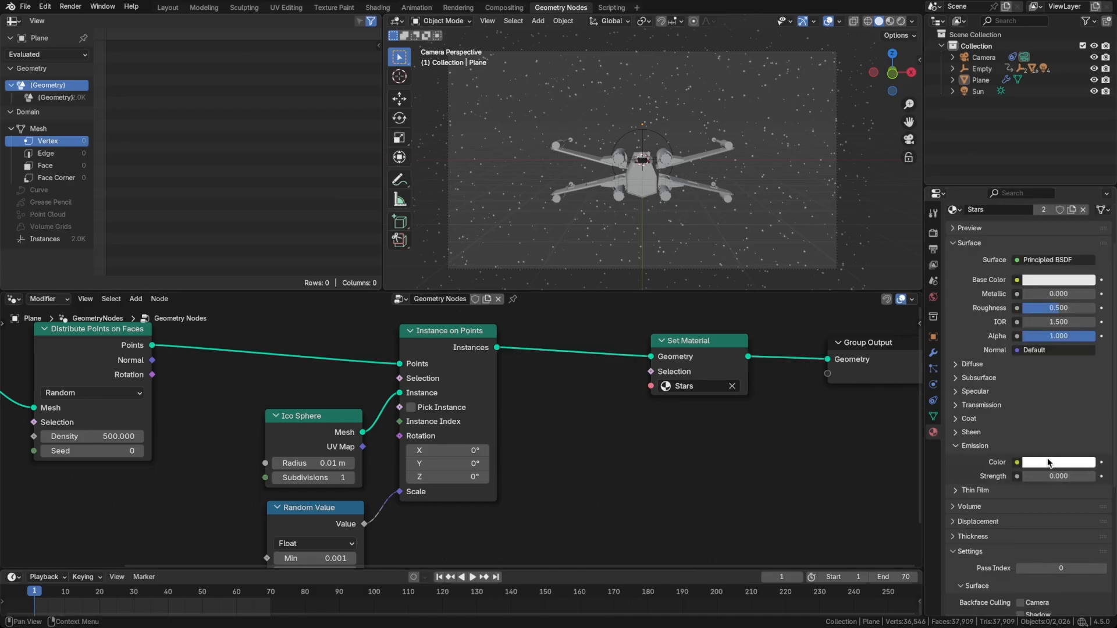
double_click(1043, 476)
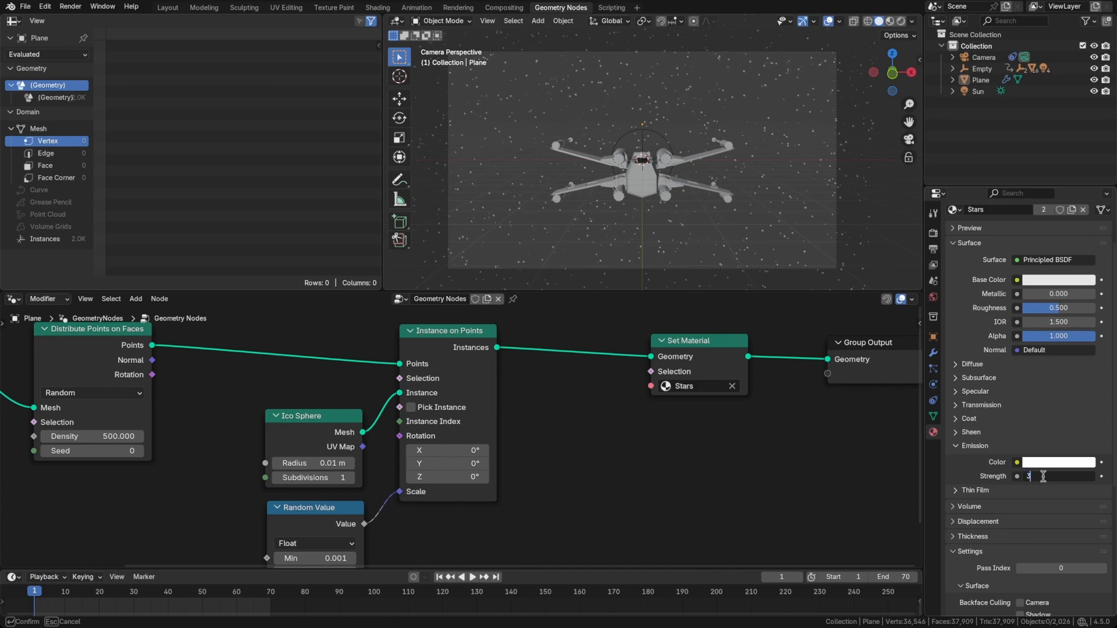
type("100")
key("Return")
key("z")
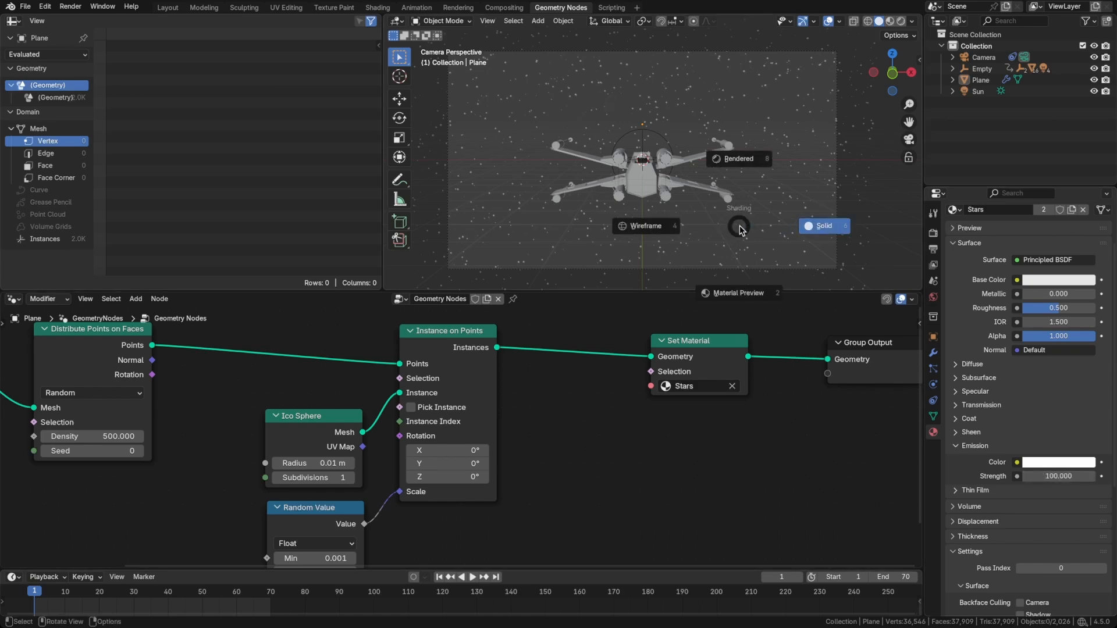
left_click(733, 154)
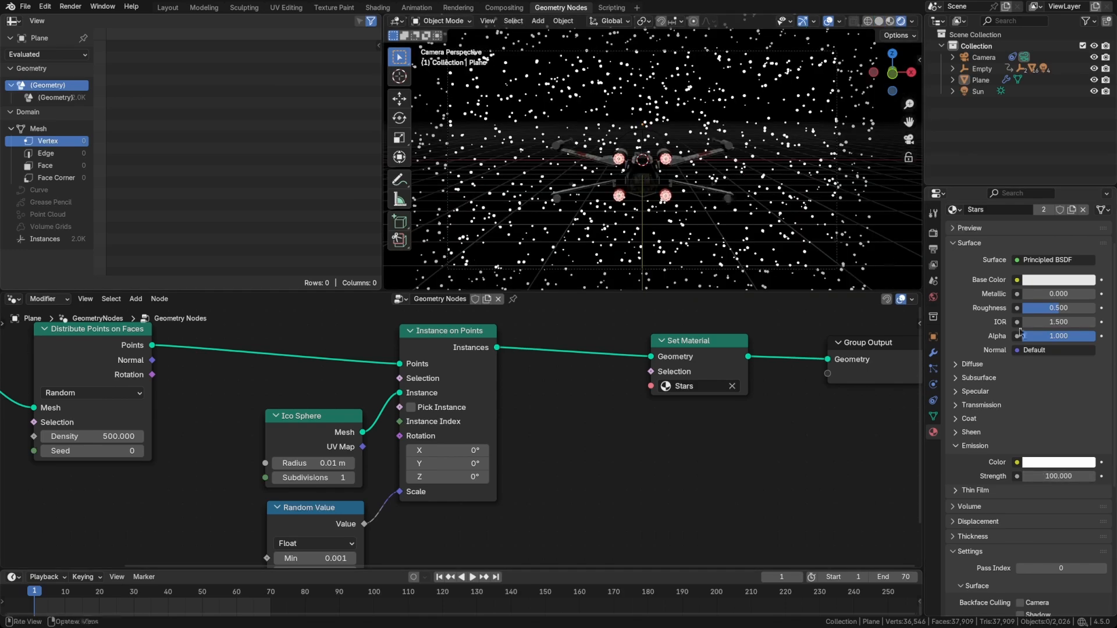
Set the Stars material's emission strength to 1, leaving the emission color white.
double_click(1057, 476)
type("10")
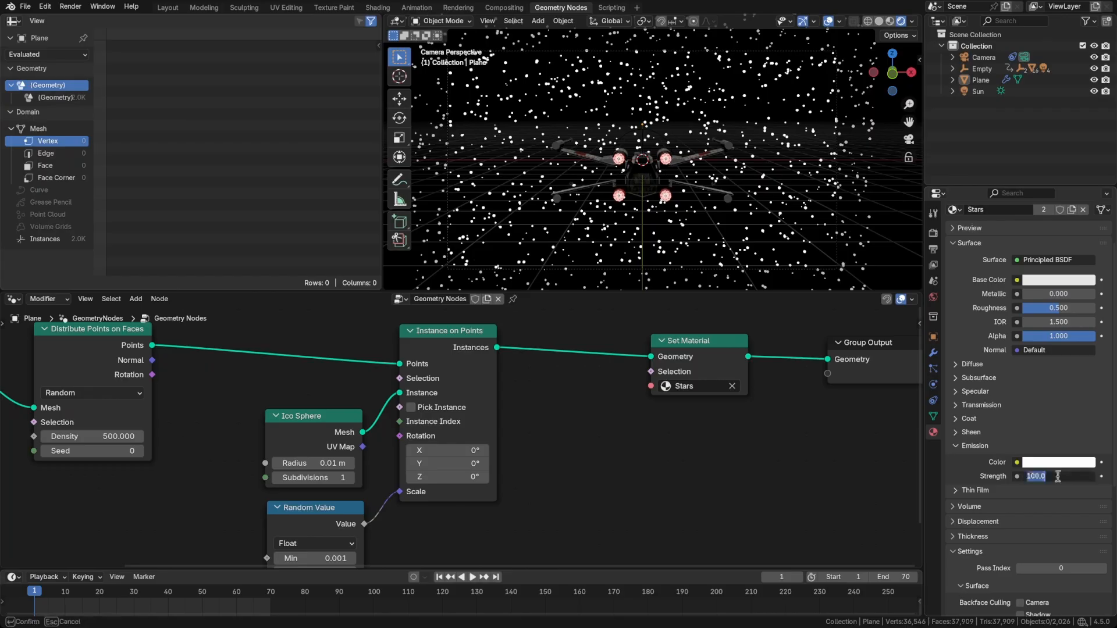
key("Return")
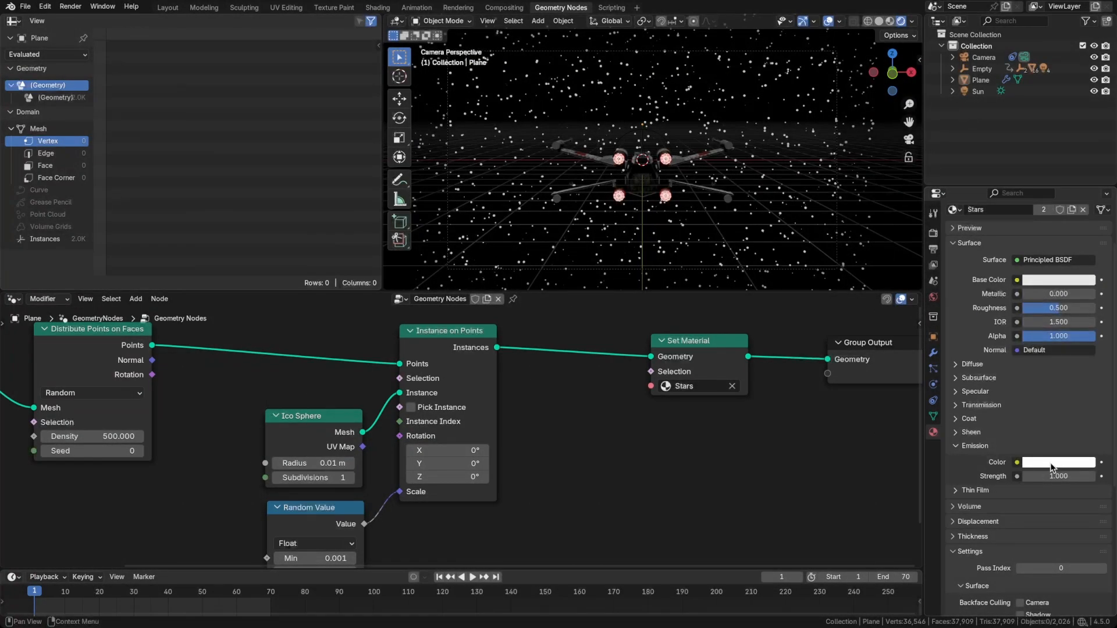
left_click(1059, 462)
left_click_drag(1029, 322, 1031, 320)
Hide the viewport overlays and set the Random Value node's Max to about 0.13.
key("alt+shift+z")
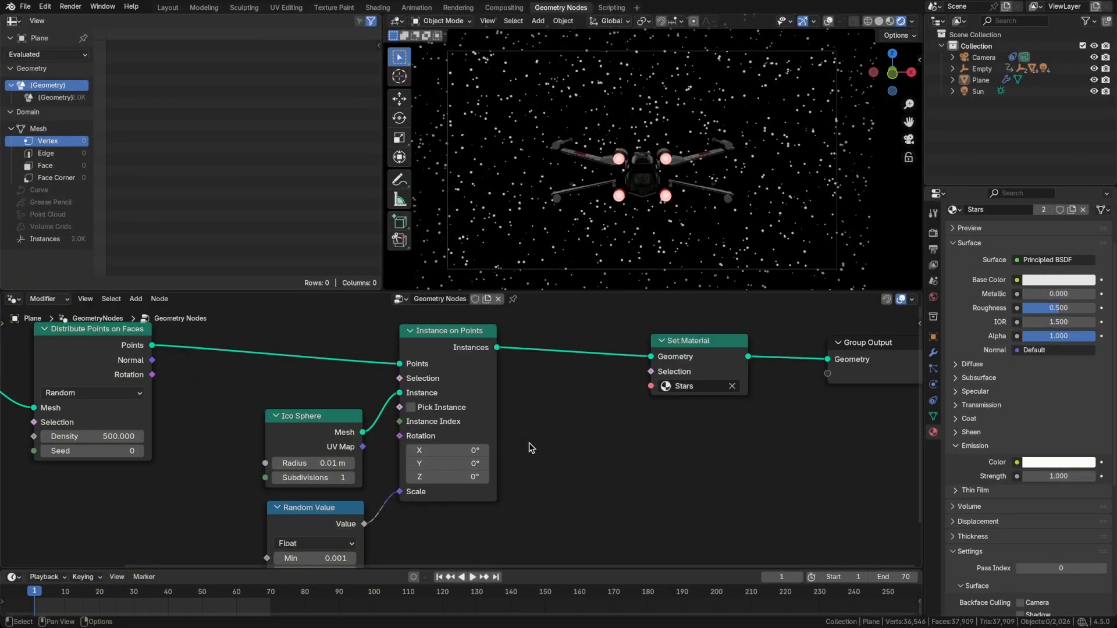
middle_click_drag(529, 443, 556, 397)
left_click_drag(363, 527, 368, 527)
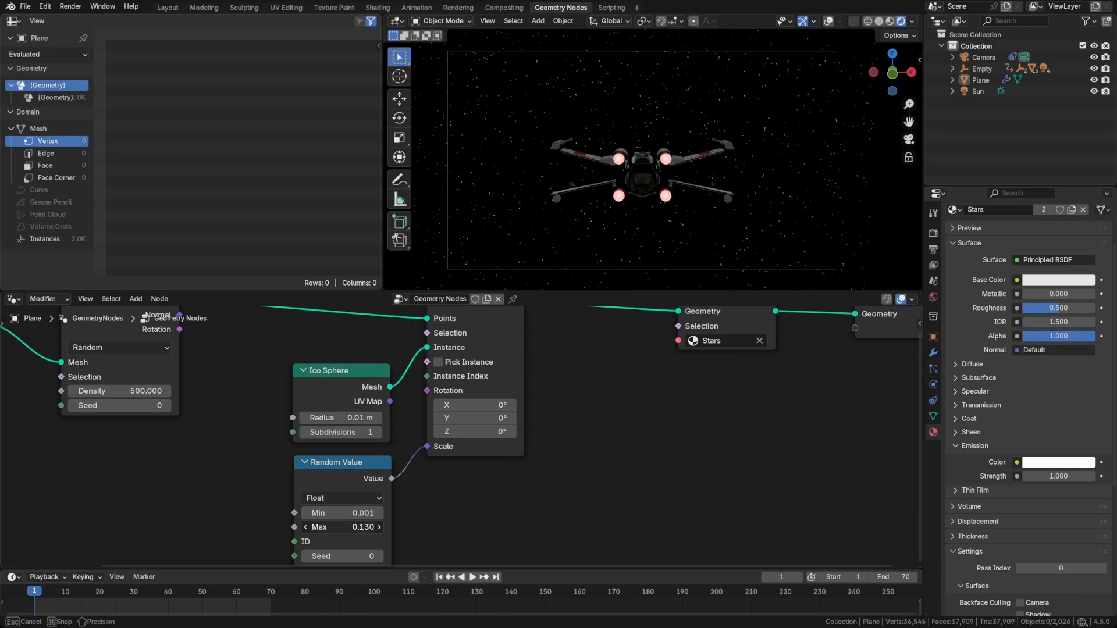
Raise the camera about 0.41 m along global Z and pull it back from the ship along its local Z.
left_click(983, 57)
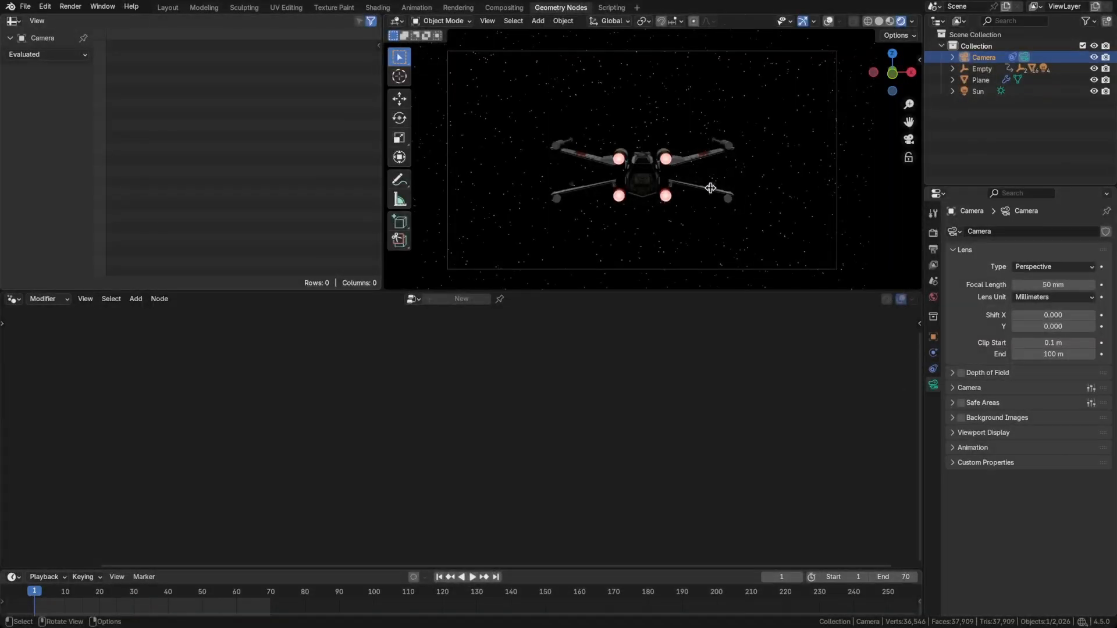
key("g")
key("z")
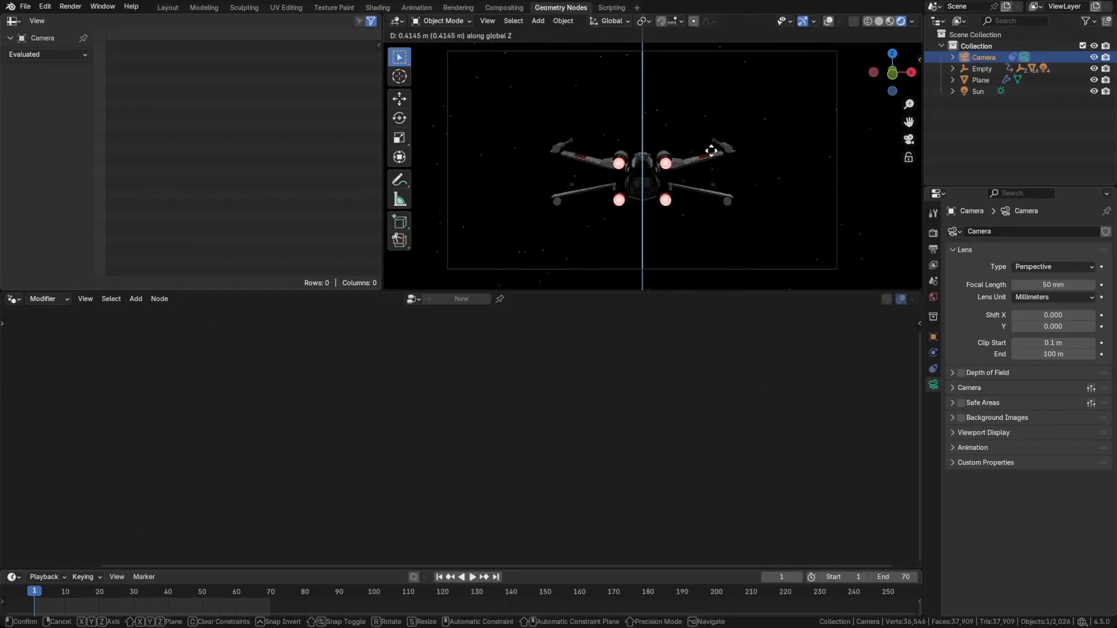
left_click(711, 151)
key("g")
key("z")
key("z")
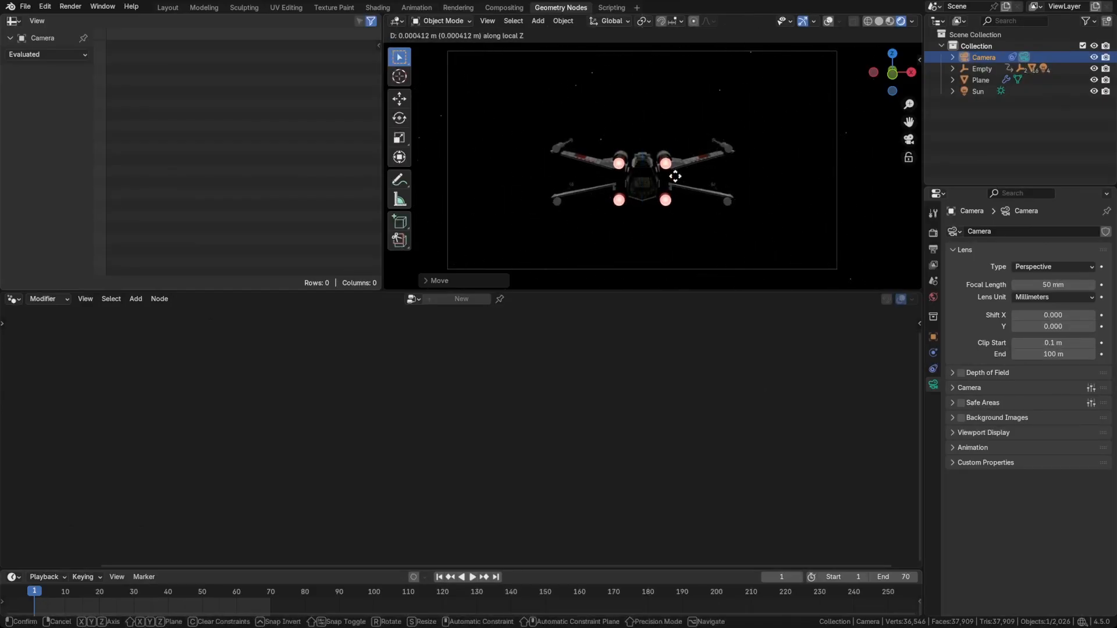
left_click(670, 252)
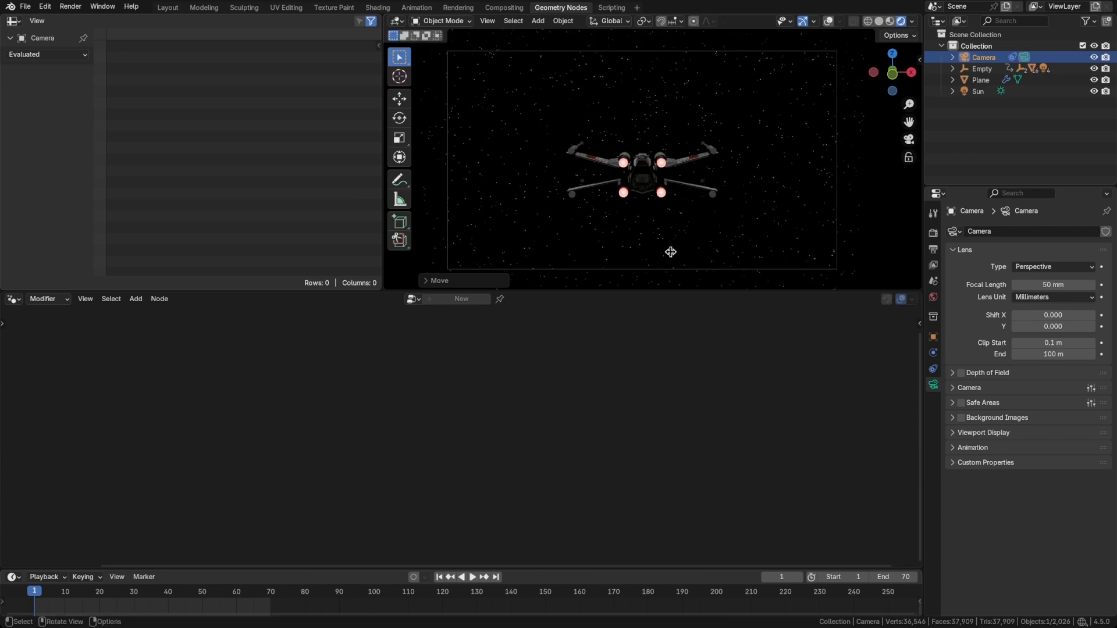
Save the file, preview the jump animation, and save again.
key("ctrl+s")
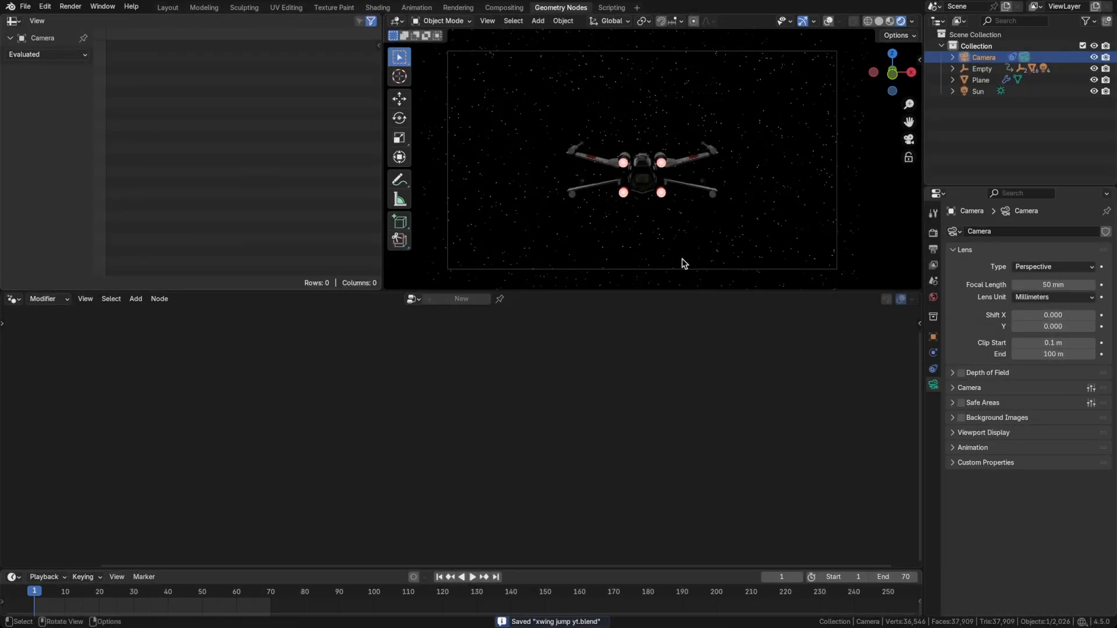
key("space")
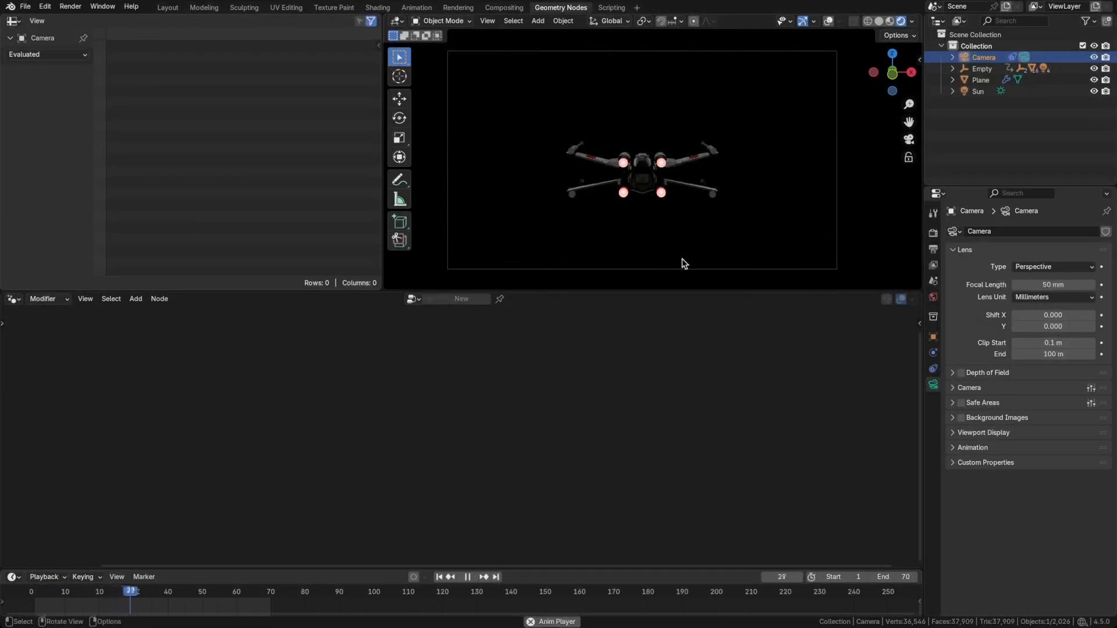
key("Escape")
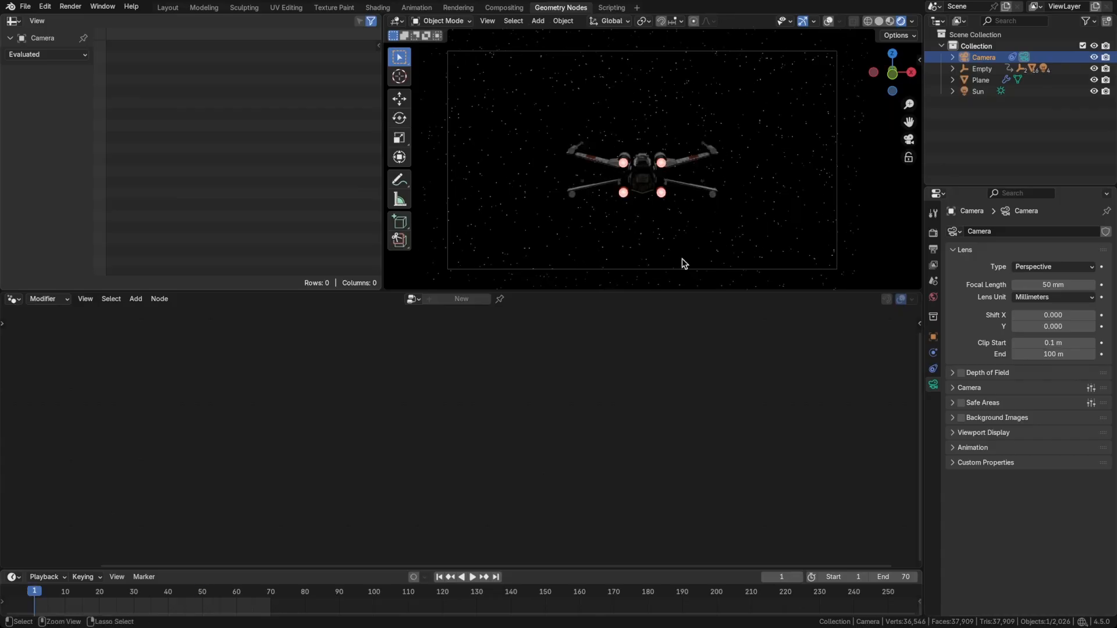
key("ctrl+s")
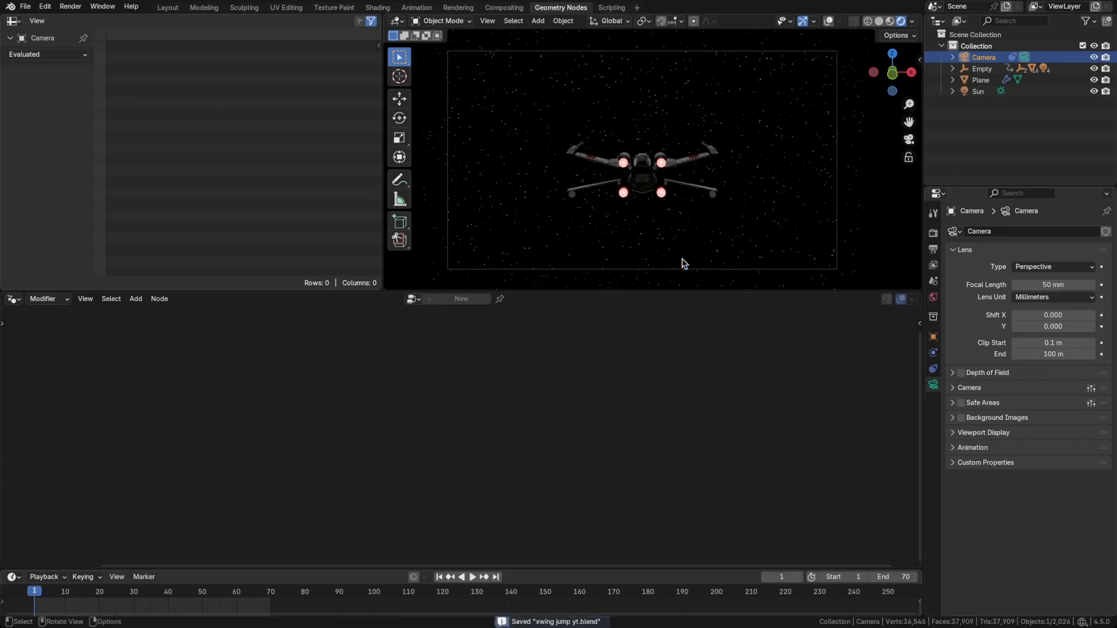
Select the Empty and switch to the Animation workspace with the main viewport looking through the camera.
left_click(981, 69)
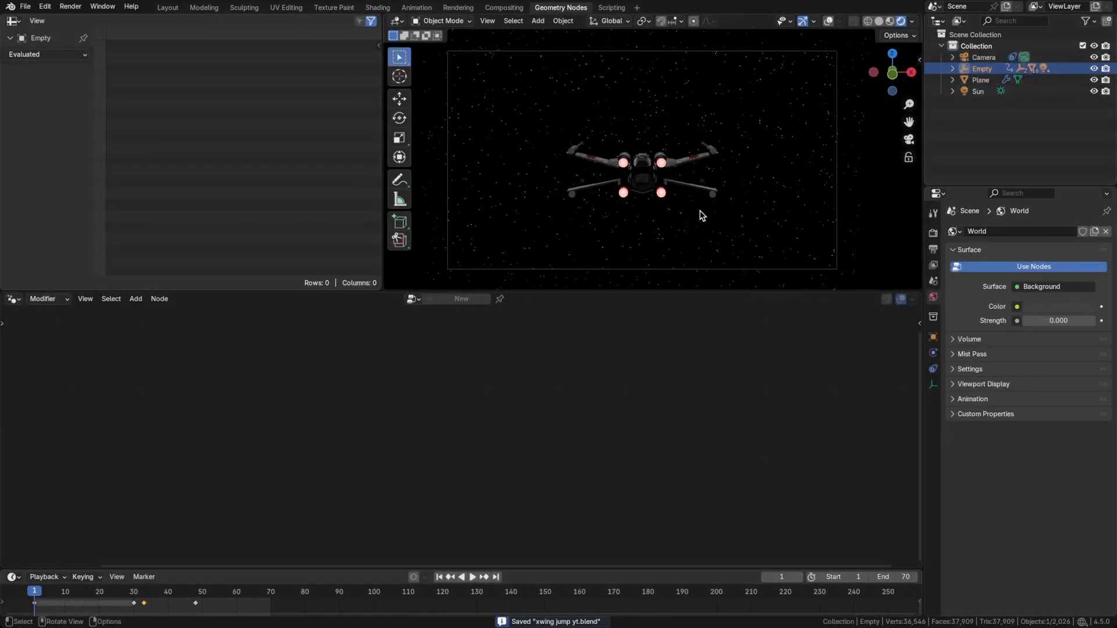
left_click(414, 8)
key("KP_0")
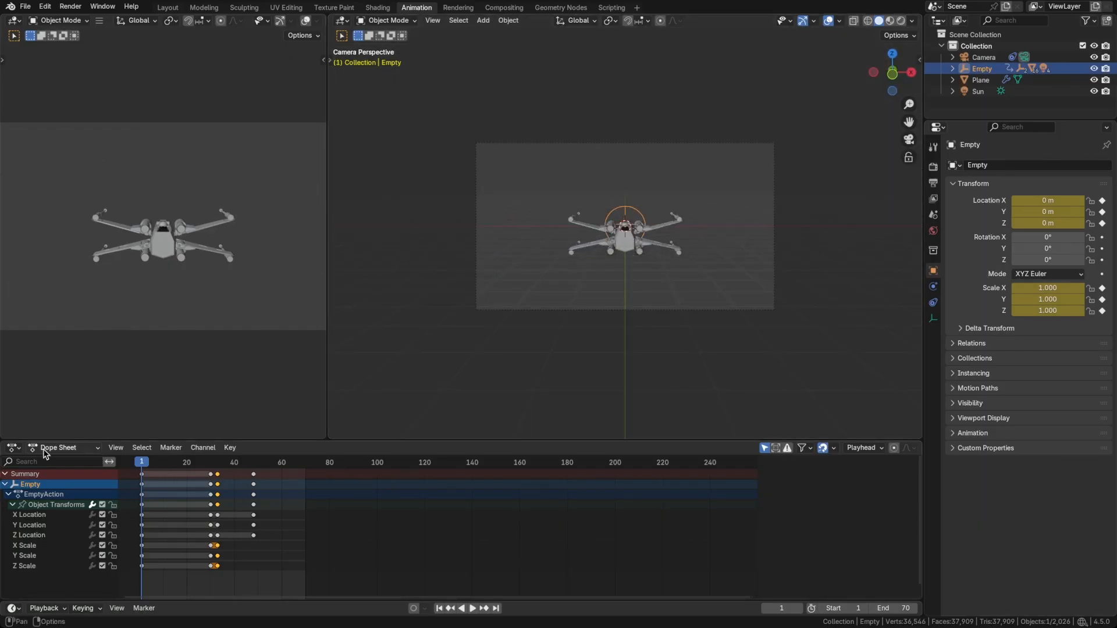
Change the Dope Sheet to a Graph Editor and frame the Empty's Y Location curve.
left_click(13, 448)
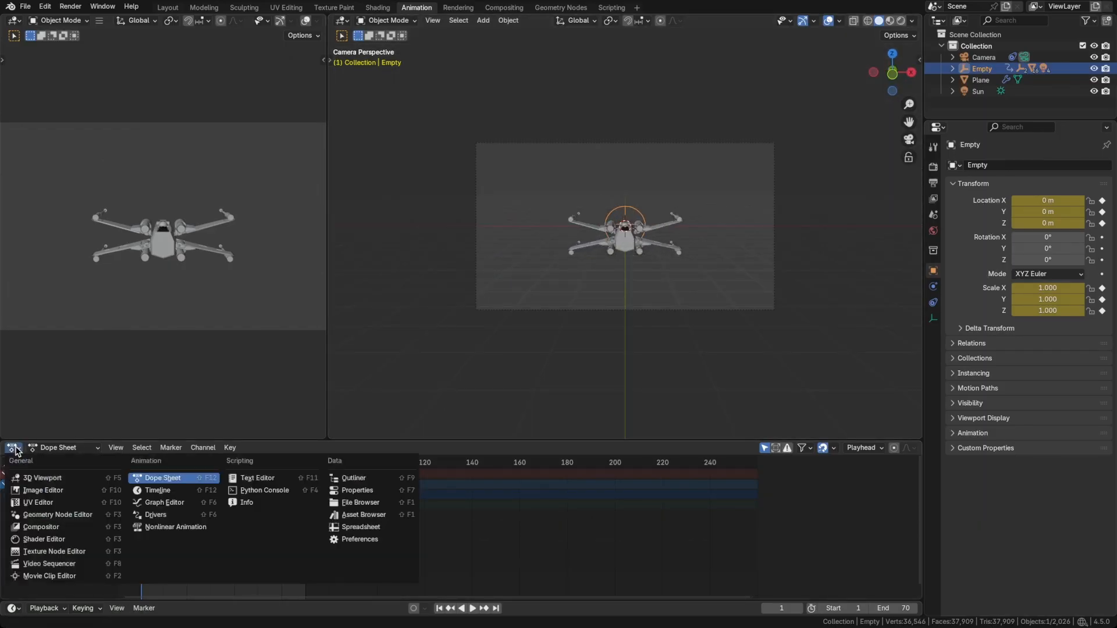
left_click(163, 502)
left_click(12, 494)
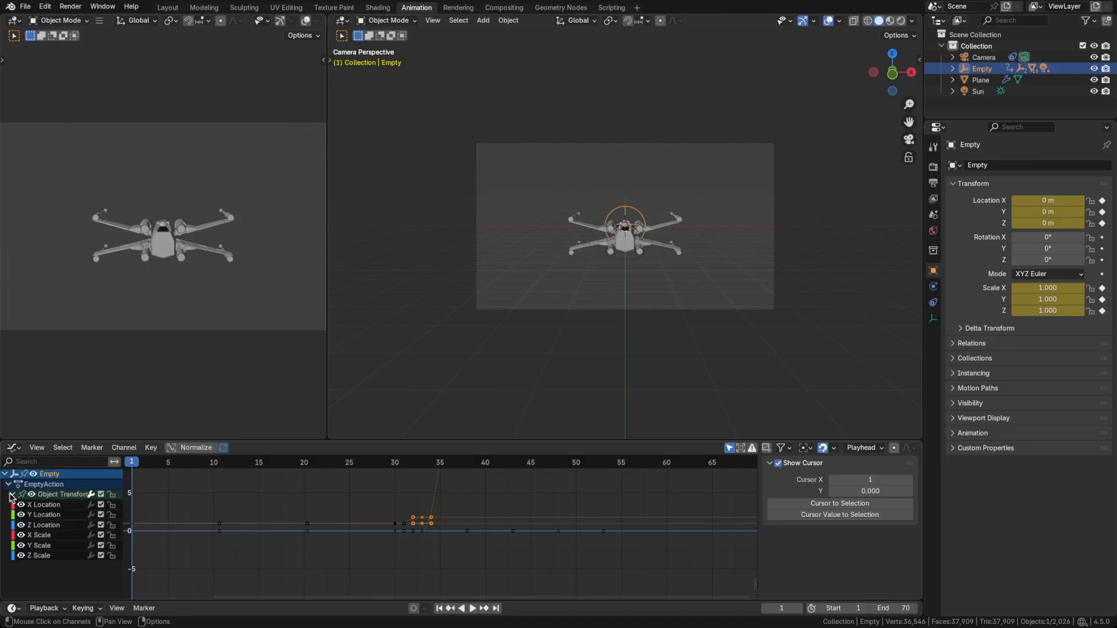
left_click(47, 516)
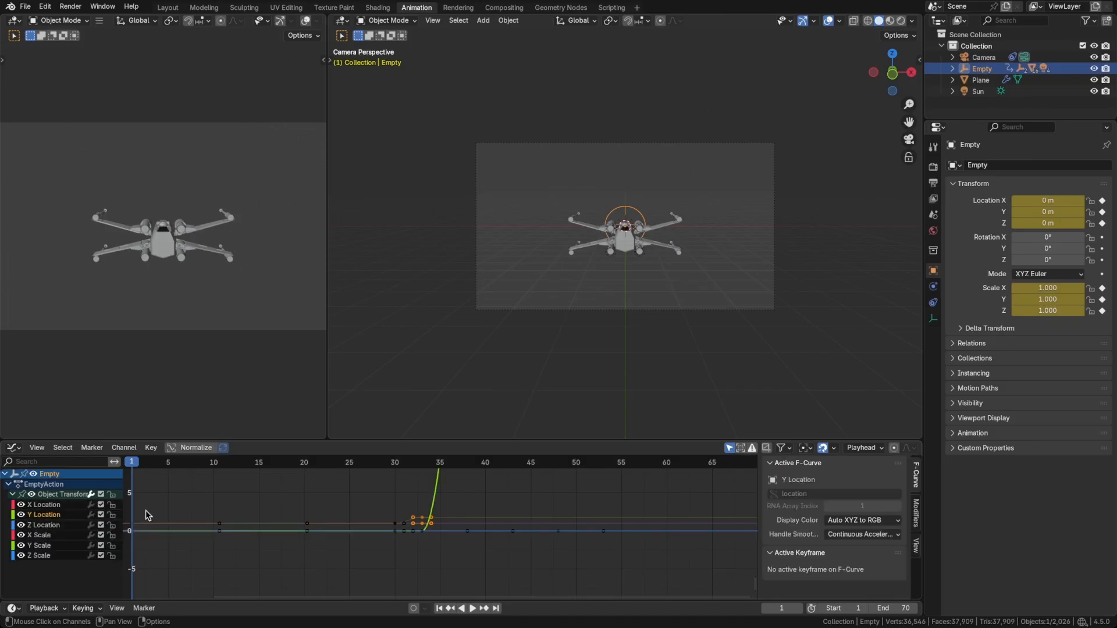
key("Home")
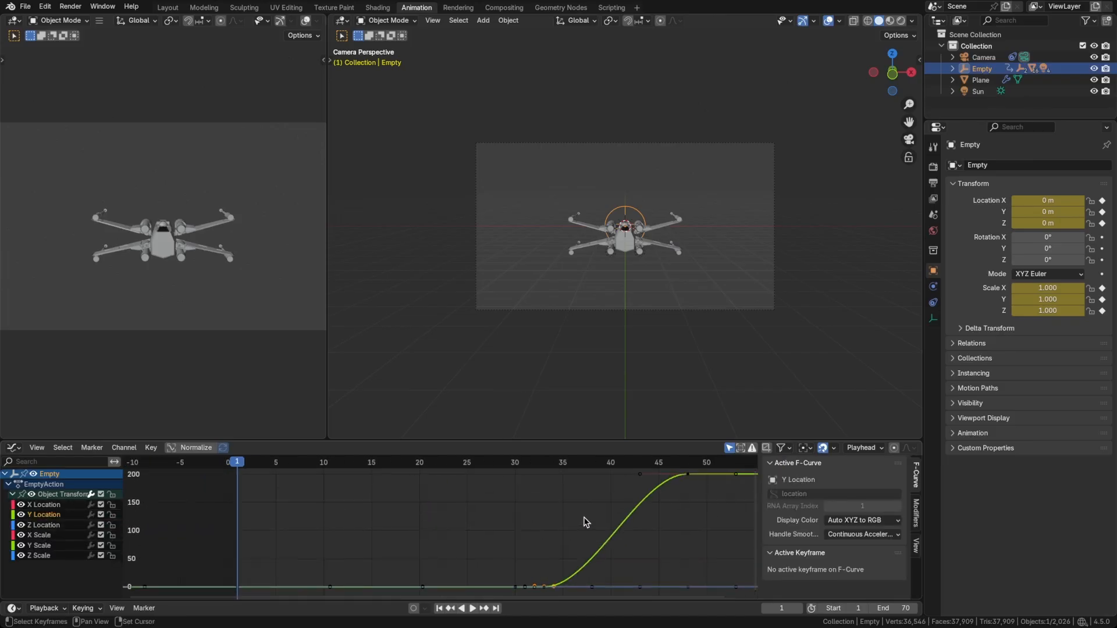
Enlarge the Graph Editor area and hide every curve of the Empty except Y Location.
middle_click_drag(585, 522, 451, 523)
left_click_drag(523, 442, 512, 341)
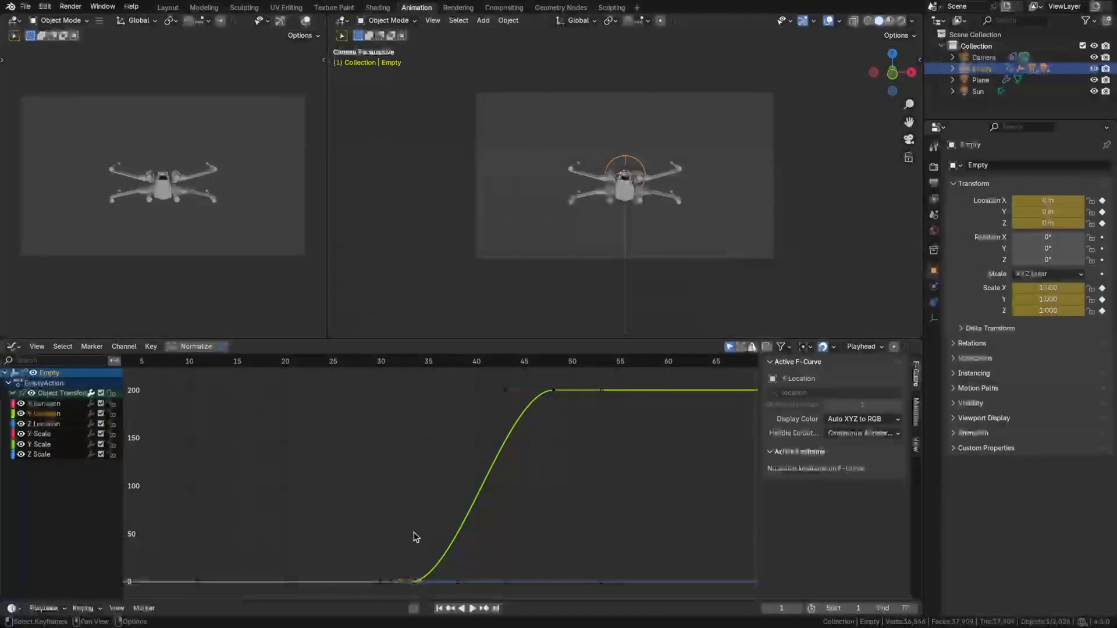
middle_click_drag(423, 525, 375, 493)
scroll(433, 500, "up", 1)
scroll(444, 498, "down", 2)
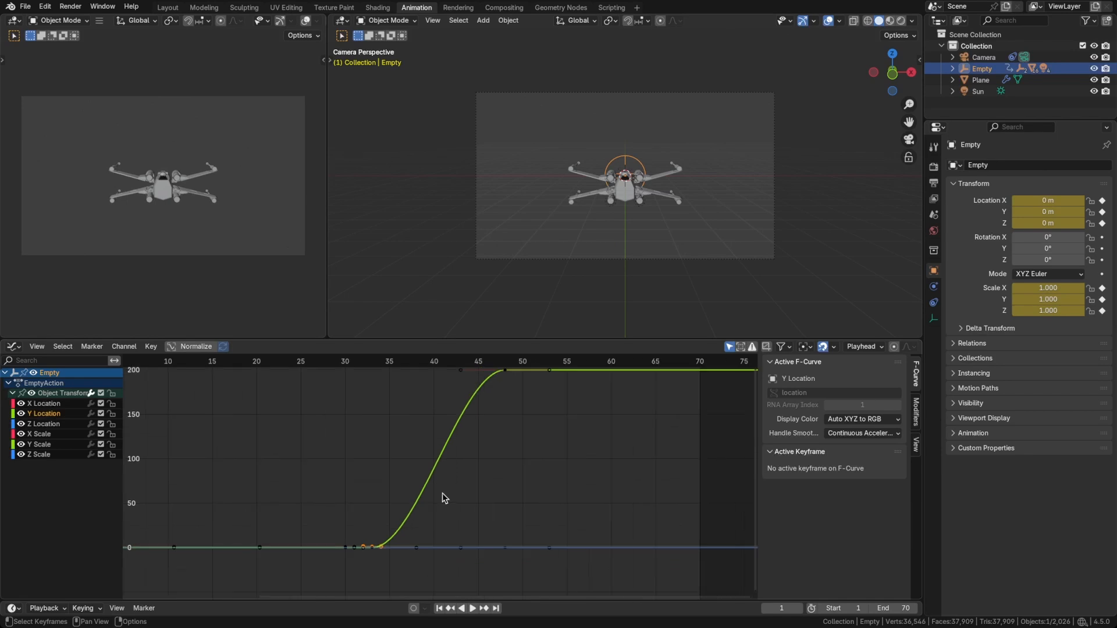
middle_click_drag(444, 496, 459, 502)
scroll(411, 560, "up", 2)
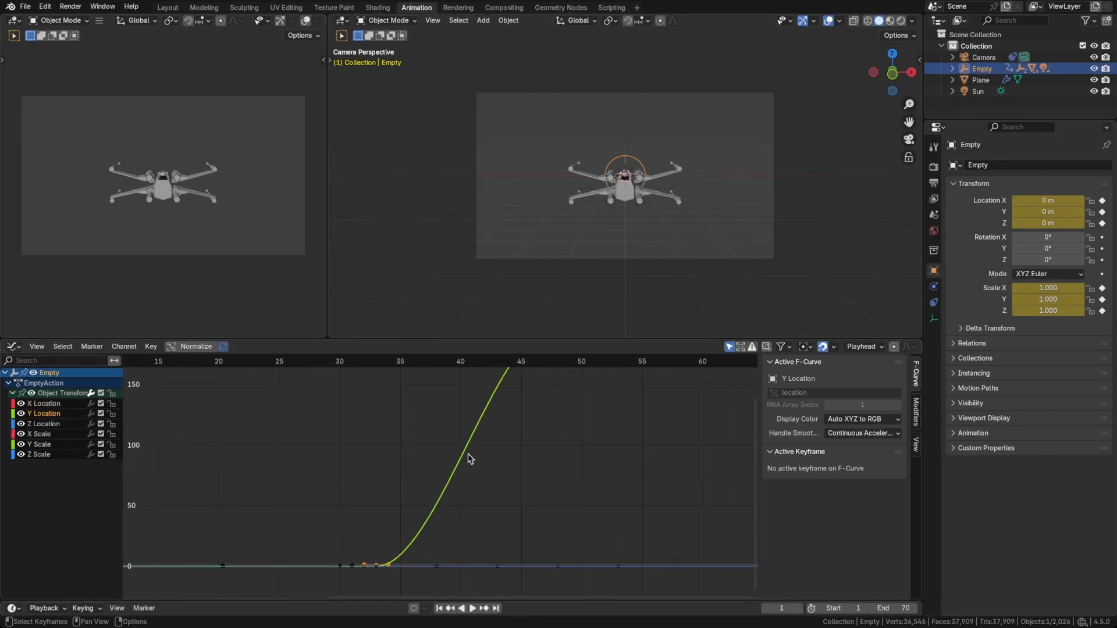
middle_click_drag(512, 451, 491, 499)
scroll(490, 499, "down", 2)
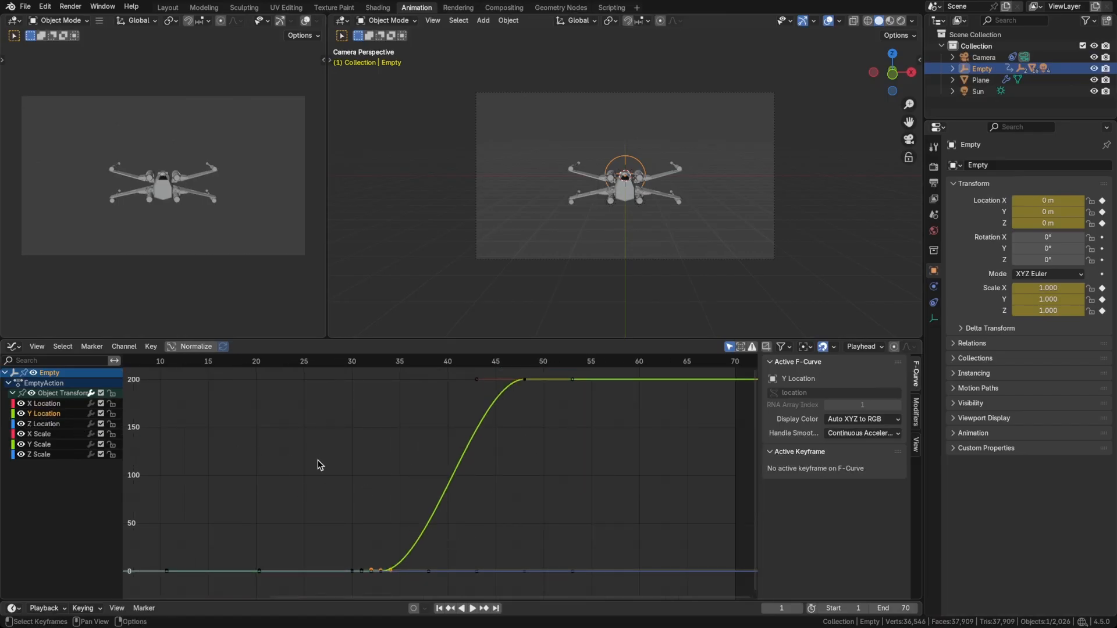
key("shift+h")
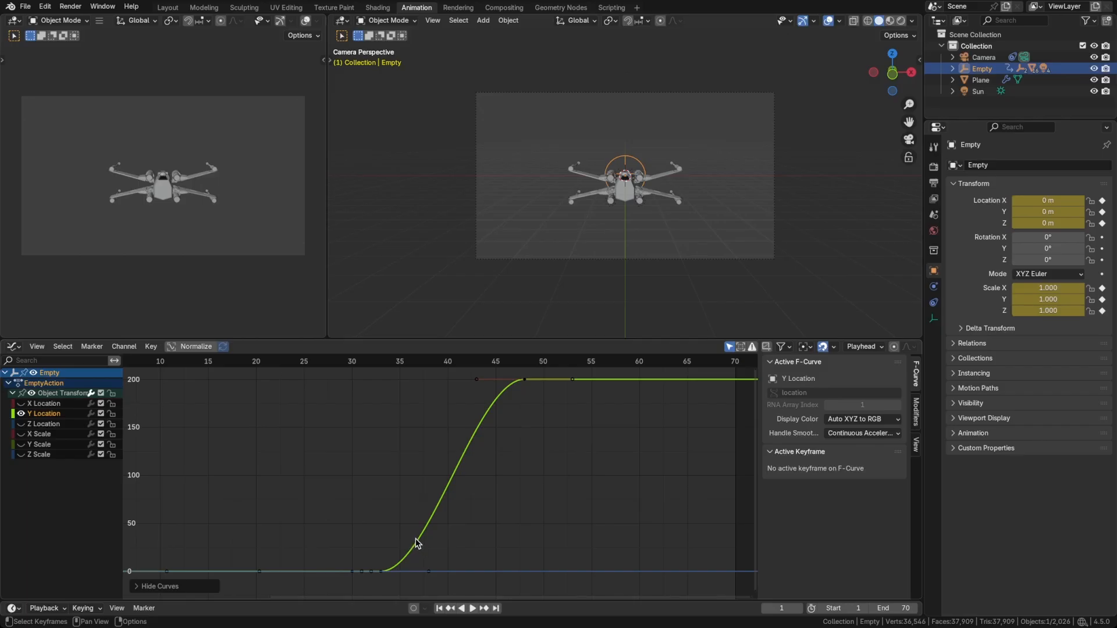
Set the handle type of the Y Location keyframe at frame 33 to Vector.
key("grave")
left_click(402, 511)
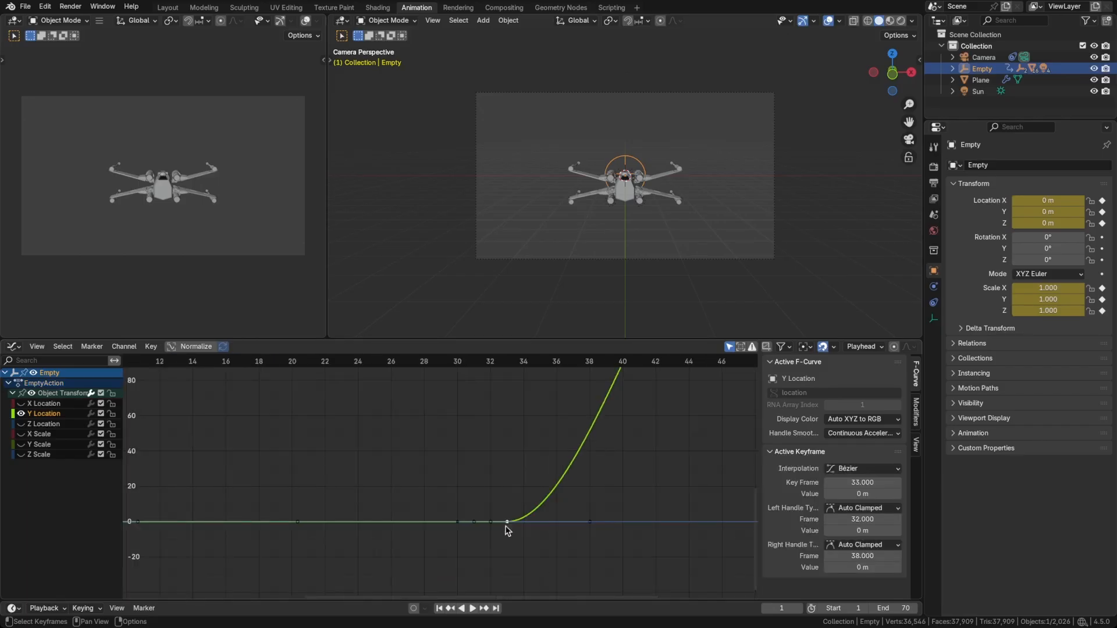
left_click(506, 508)
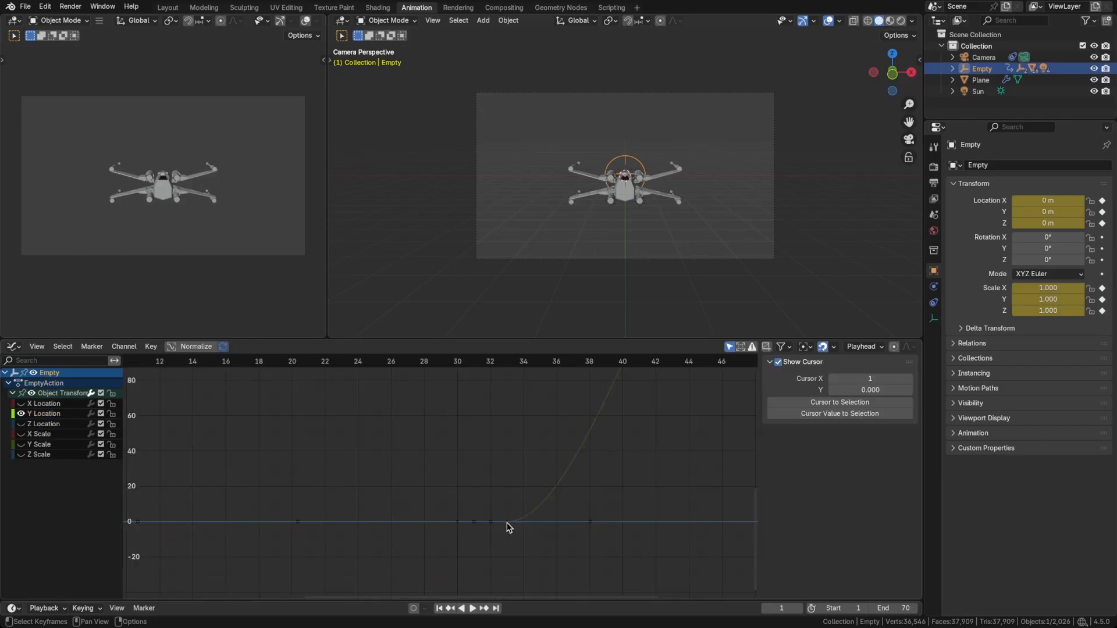
left_click(506, 523)
key("v")
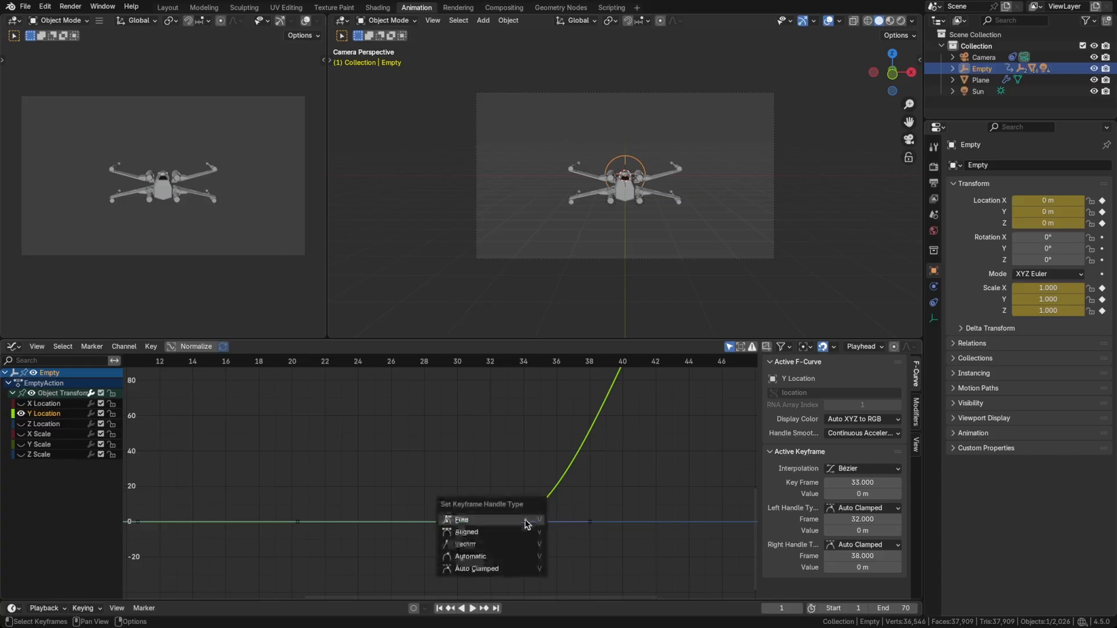
left_click(519, 545)
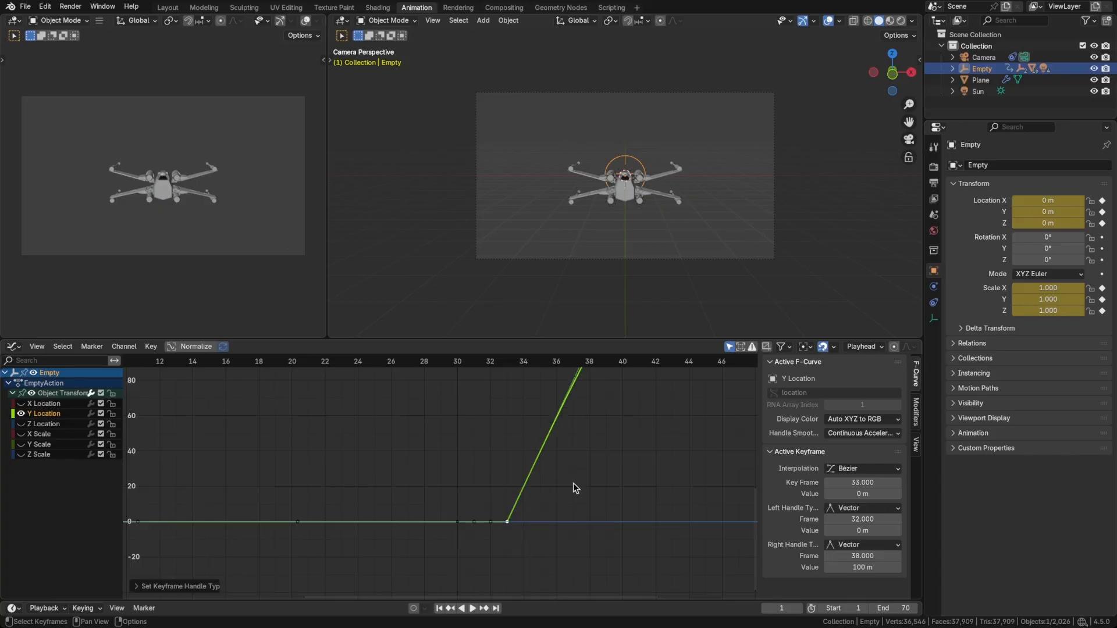
Step back and forth through the frames around 33 to 36 to examine how the ship starts its jump.
left_click_drag(525, 362, 487, 362)
key("Right")
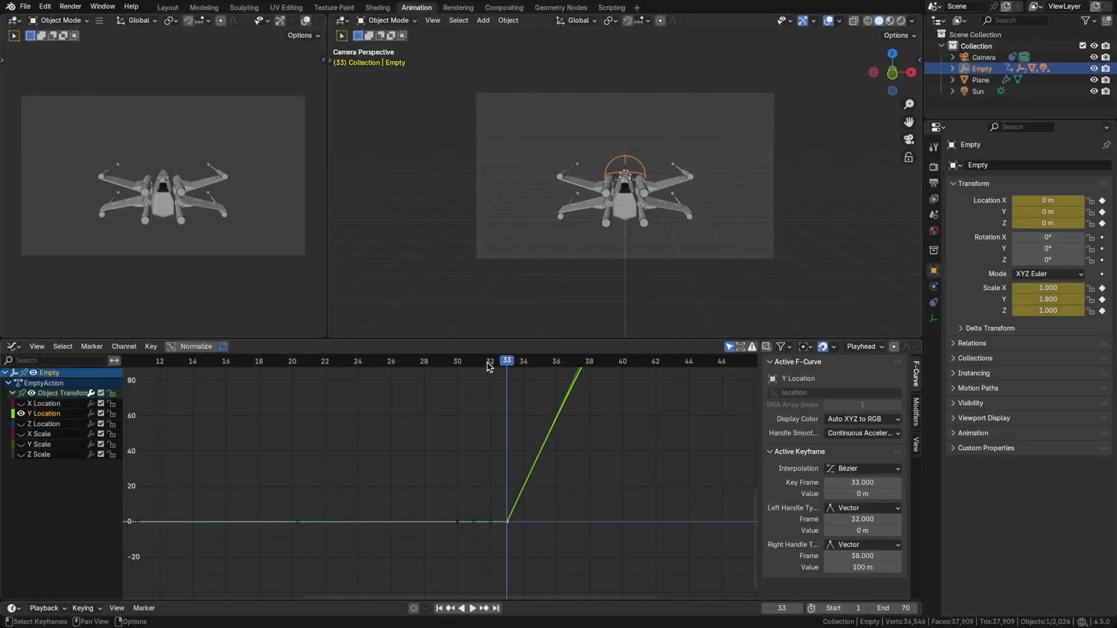
key("Right")
key("Left")
key("Right")
key("Left")
key("Right")
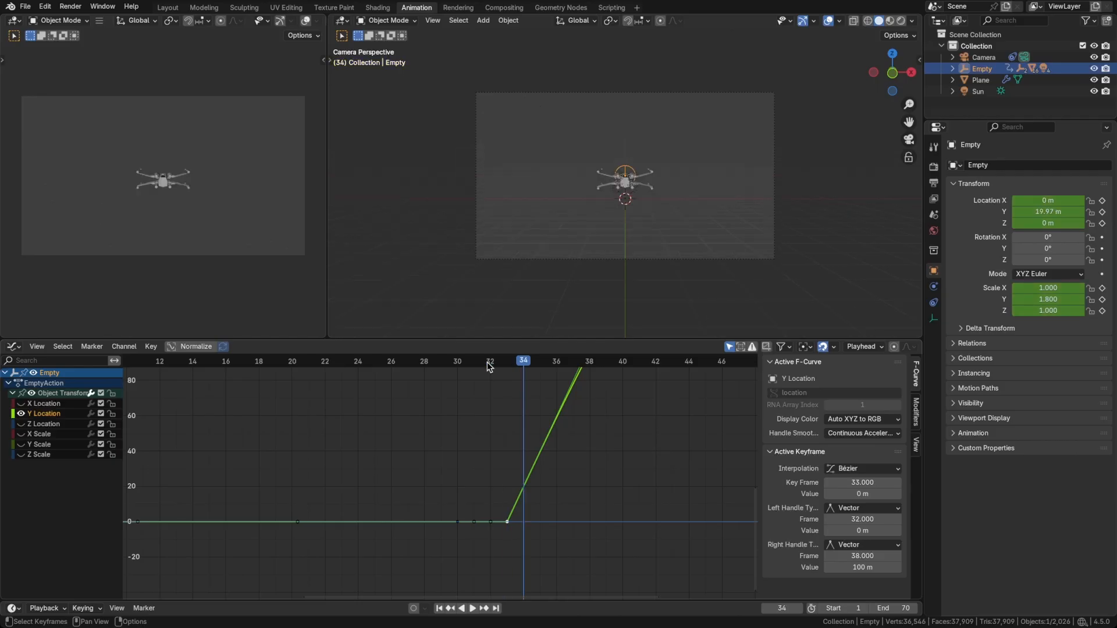
key("Right")
key("Right")
key("Right")
key("Left")
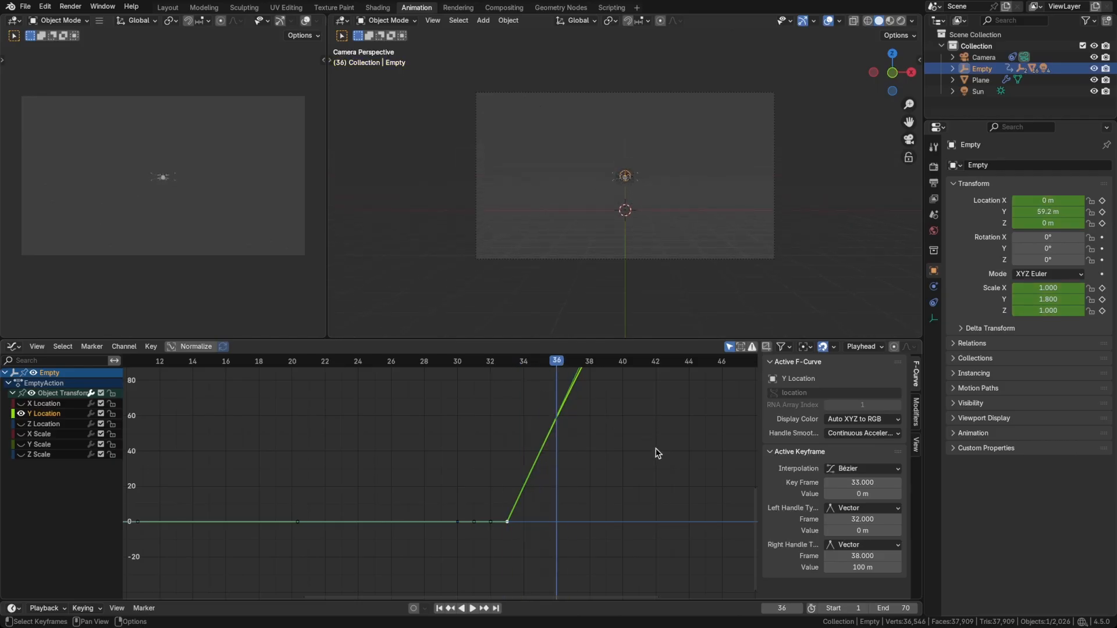
Set the handle type of the Y Location keyframe at frame 48 to Vector.
scroll(656, 449, "down", 4)
middle_click_drag(708, 377, 565, 540)
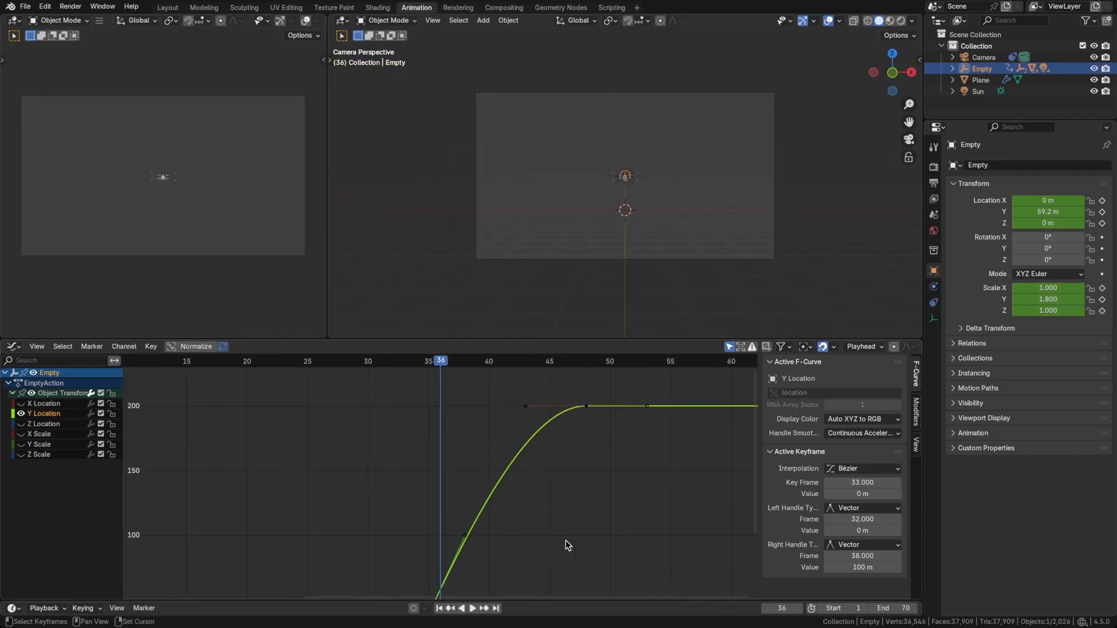
left_click(585, 405)
key("v")
left_click(587, 415)
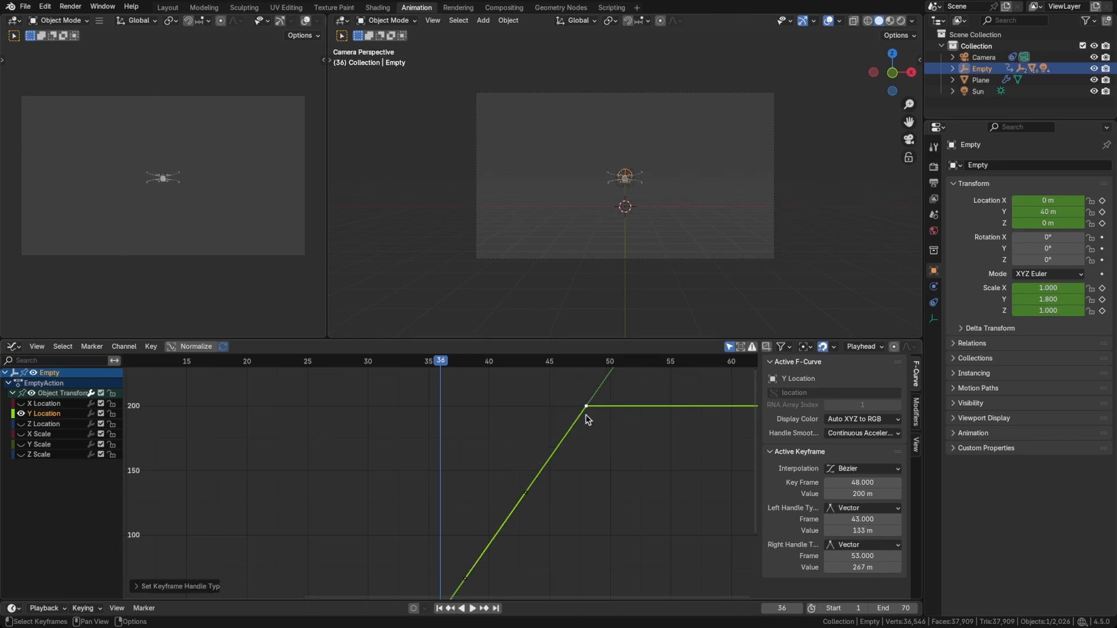
Play the animation from frame 1 to check the linear jump, and save the file.
key("Home")
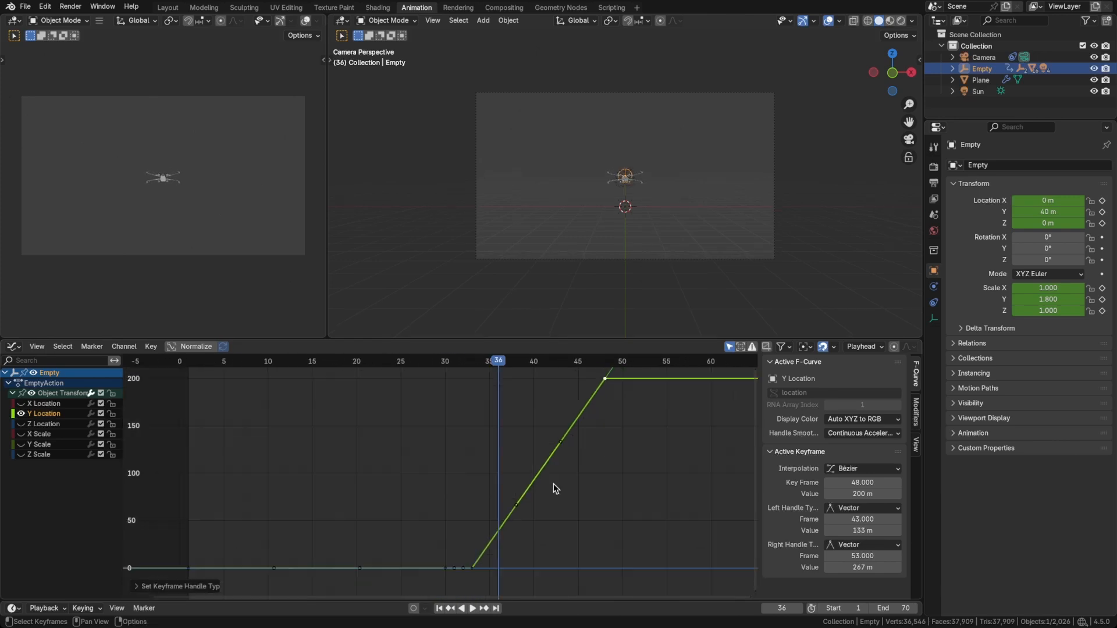
key("shift+Left")
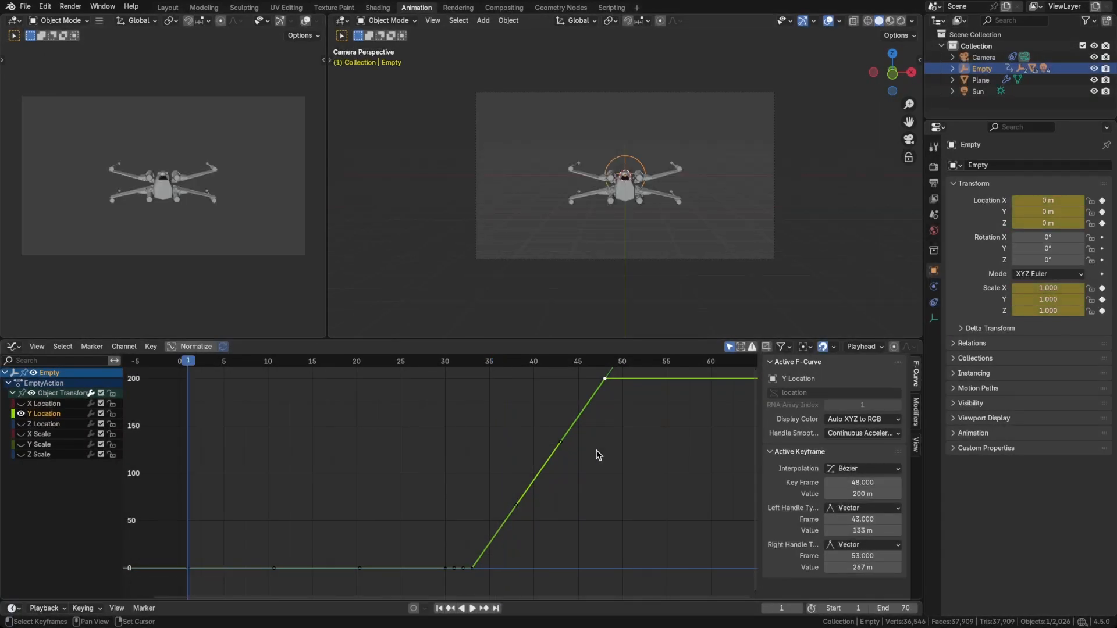
key("space")
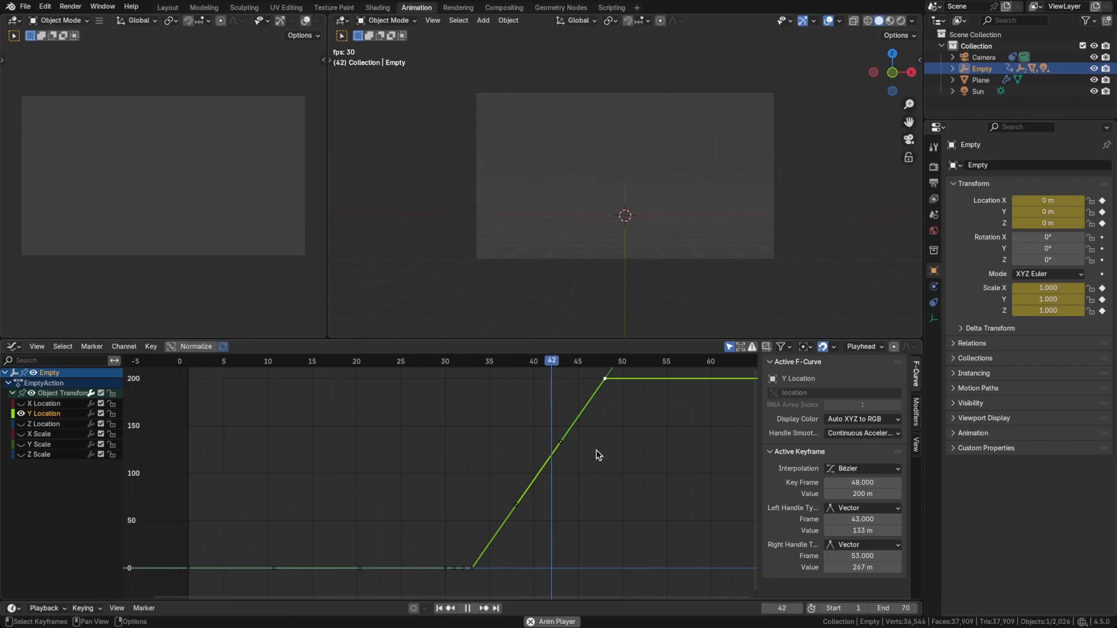
key("space")
key("ctrl+s")
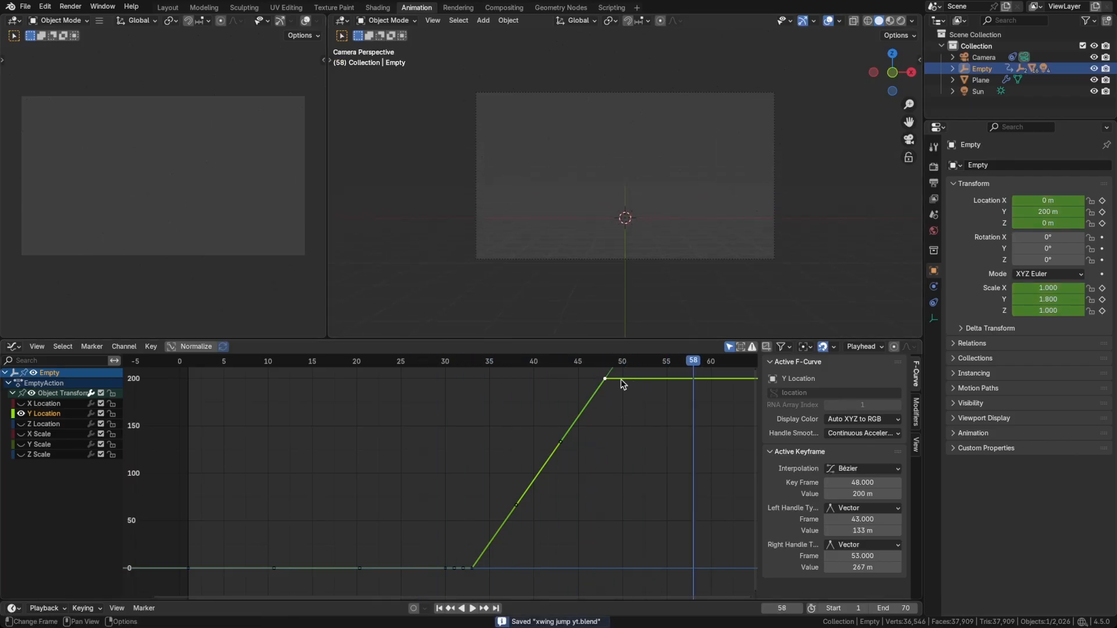
Switch the camera-perspective viewport to Rendered shading.
scroll(645, 285, "up", 8, "alt")
key("z")
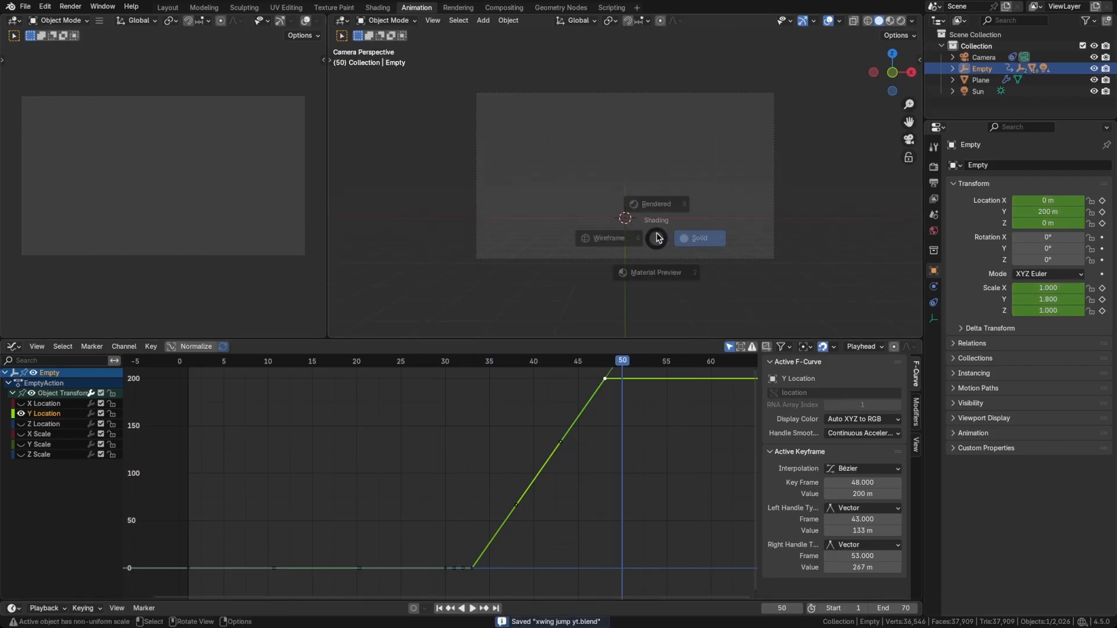
left_click(654, 207)
scroll(859, 217, "down", 4, "alt")
Keyframe the star field Plane's rotation at frame 1 with X 90°, Y 0° and Z 0°.
left_click(980, 79)
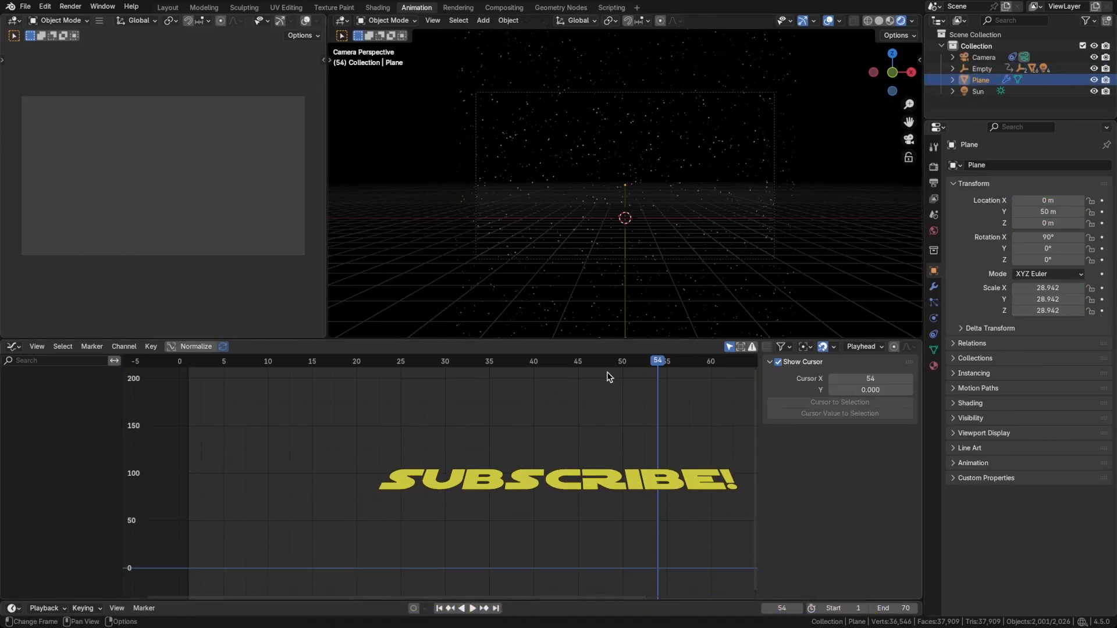
key("shift+Left")
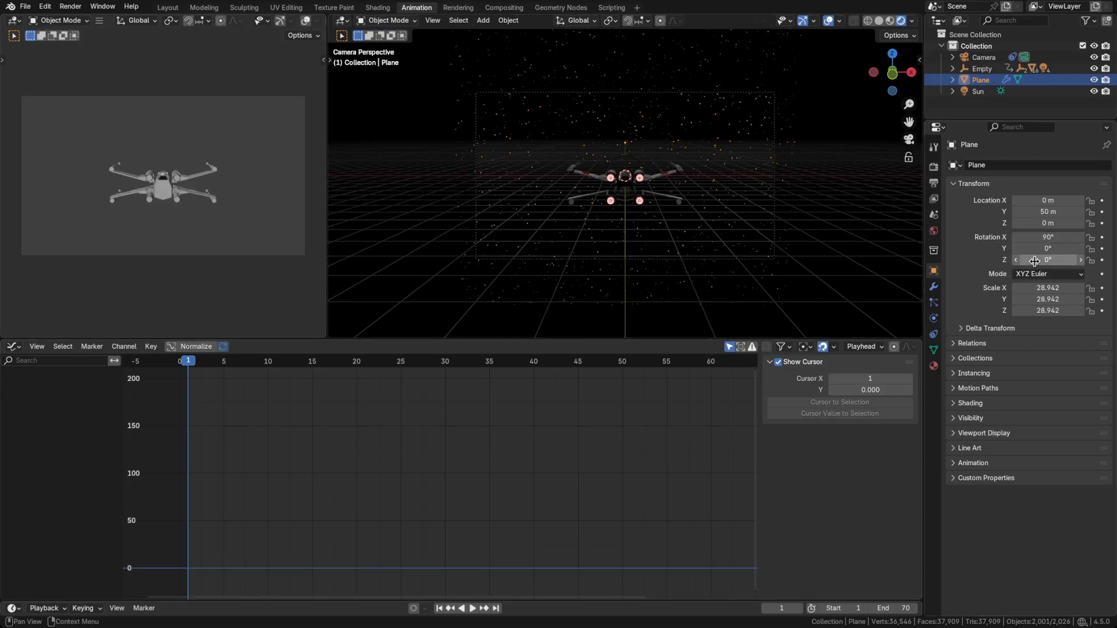
mouse_move(1048, 249)
left_mouse_down()
mouse_move(1071, 249)
mouse_move(1060, 249)
left_mouse_up()
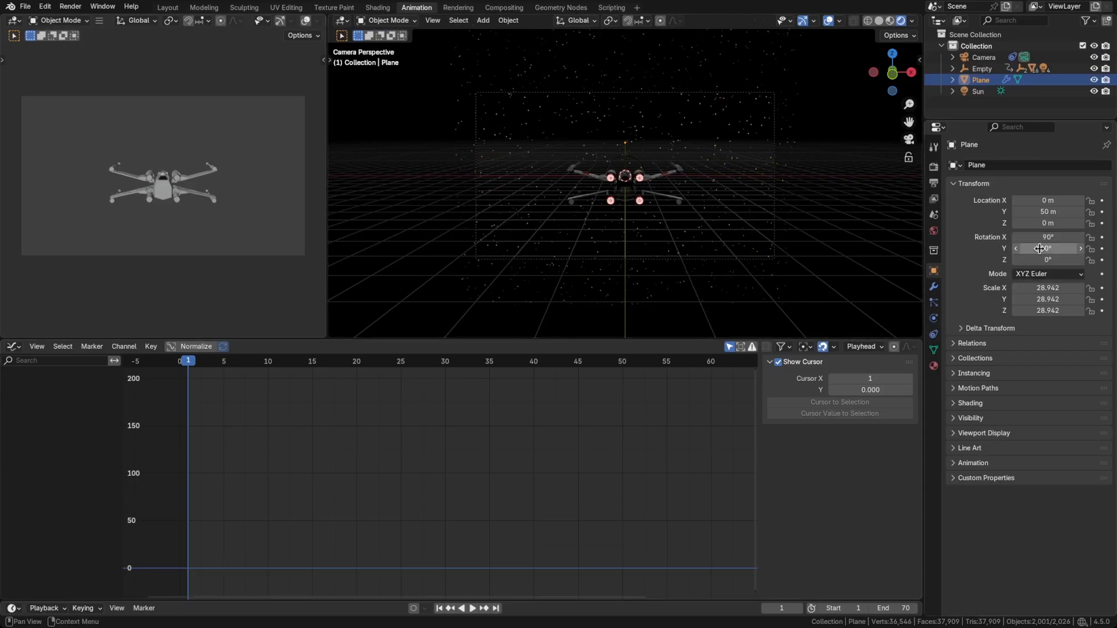
key("i")
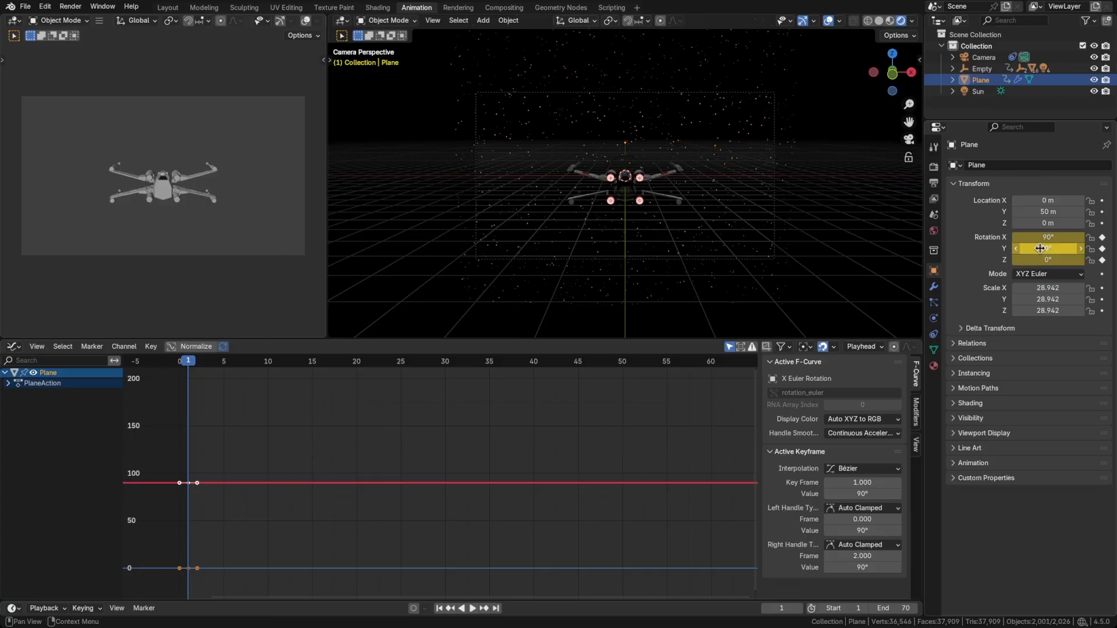
mouse_move(188, 362)
left_mouse_down()
mouse_move(288, 364)
mouse_move(188, 370)
left_mouse_up()
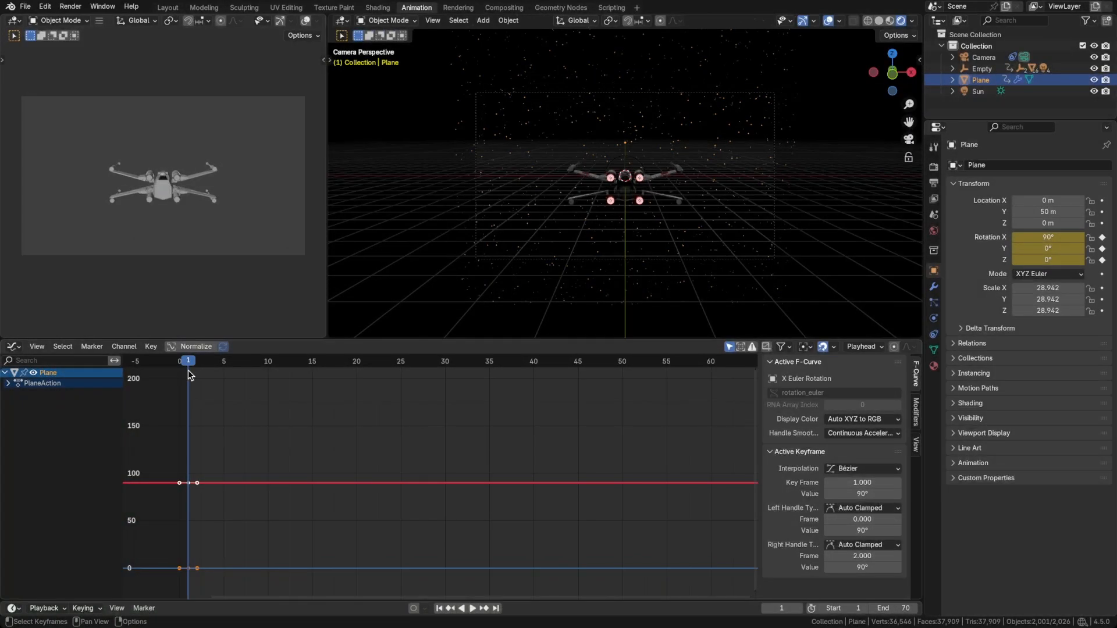
Keyframe the star field Plane's rotation at frame 30 with X 90°, Y 0° and Z 0°.
left_click_drag(504, 362, 458, 364)
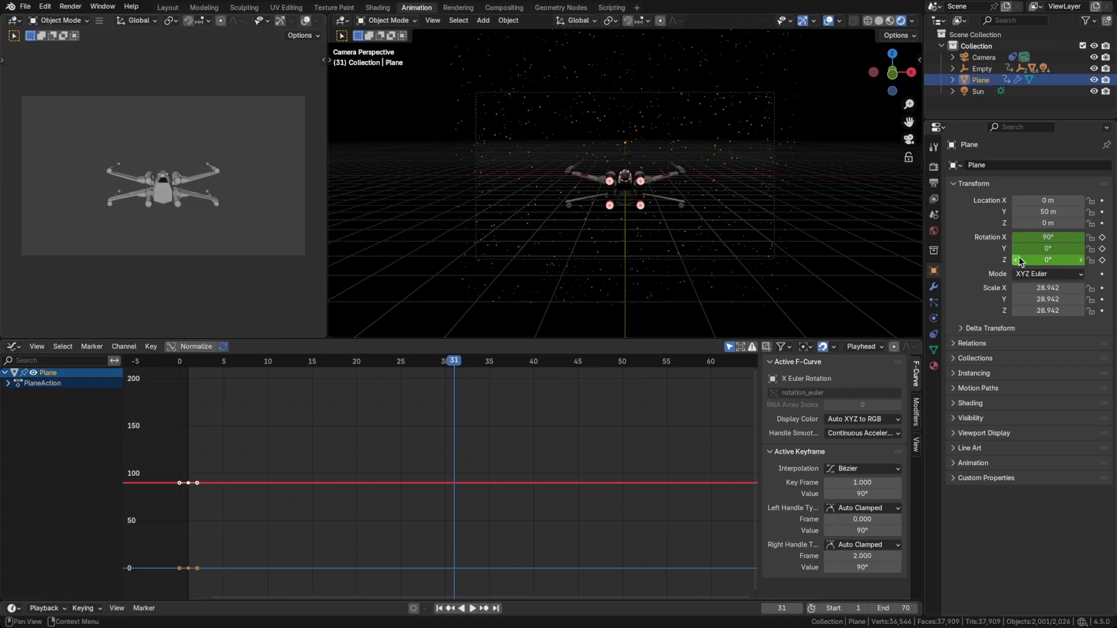
double_click(1041, 249)
type("-0d")
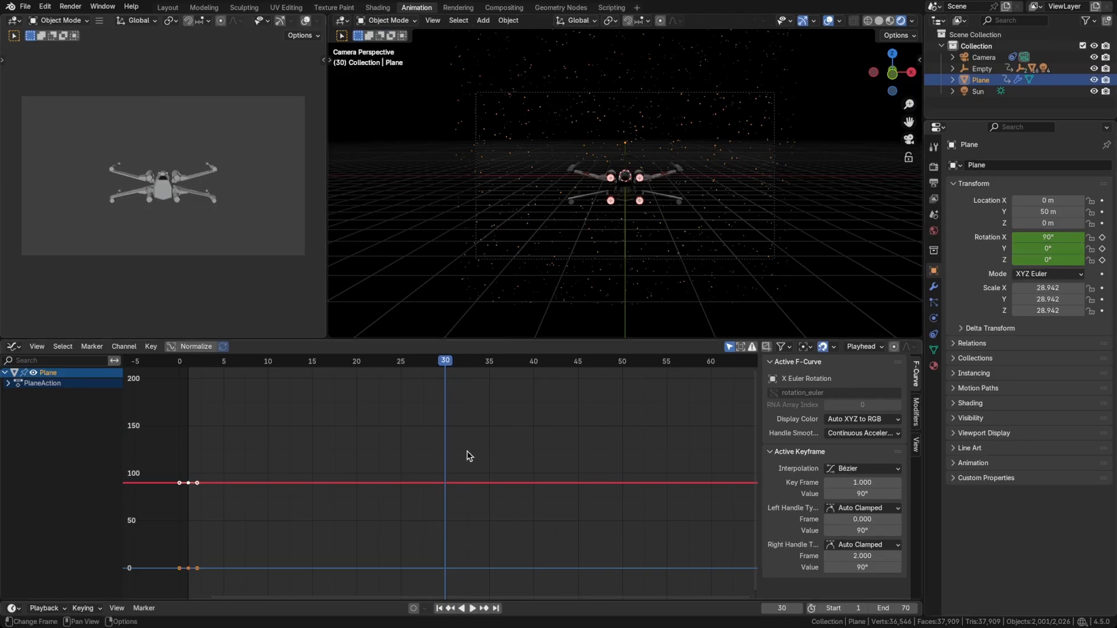
key("i")
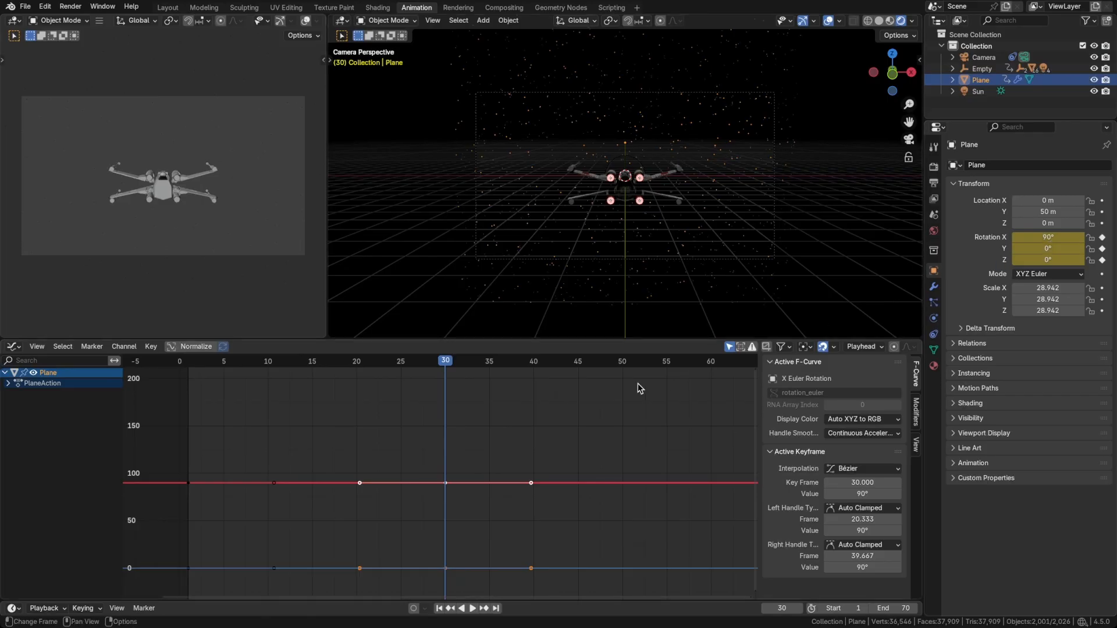
Keyframe the Plane's rotation at frame 70 with its Y rotation set to 90°.
key("space")
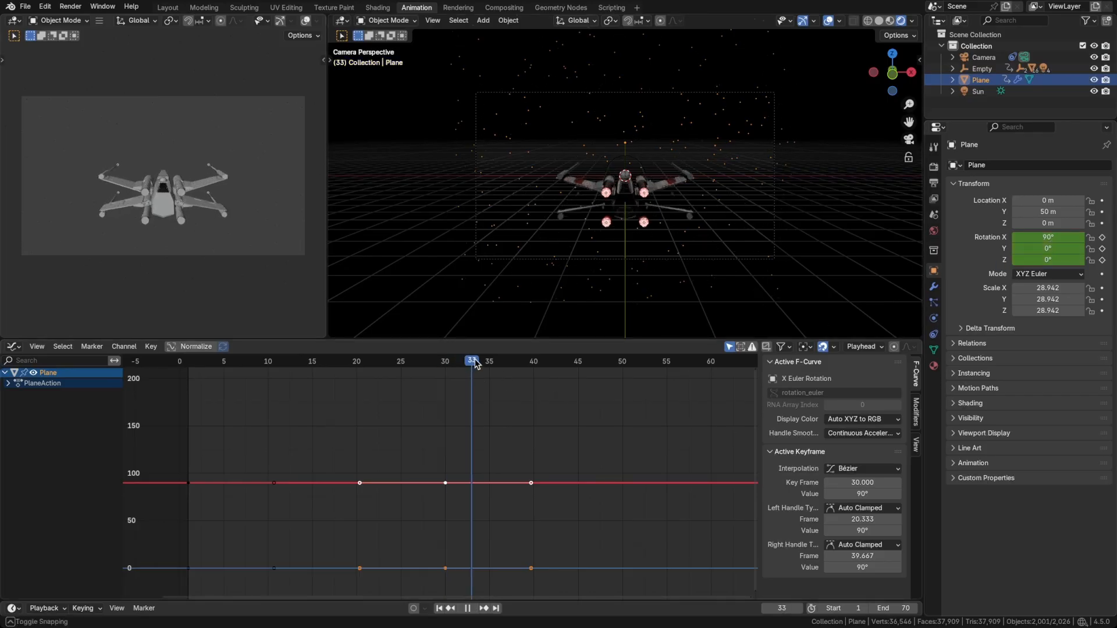
key("space")
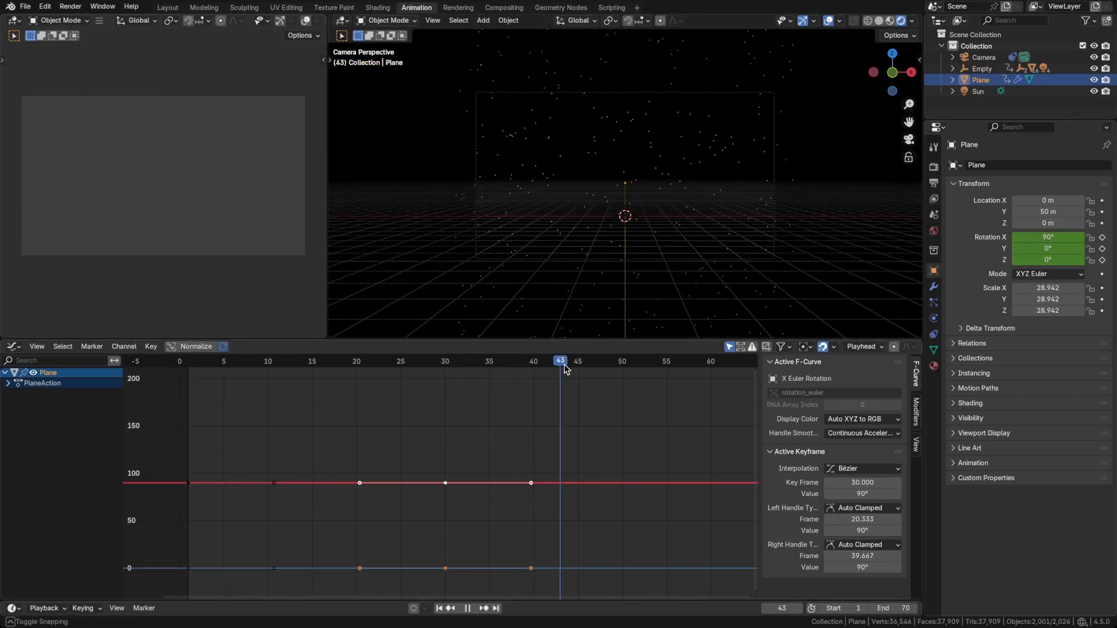
scroll(612, 476, "down", 2)
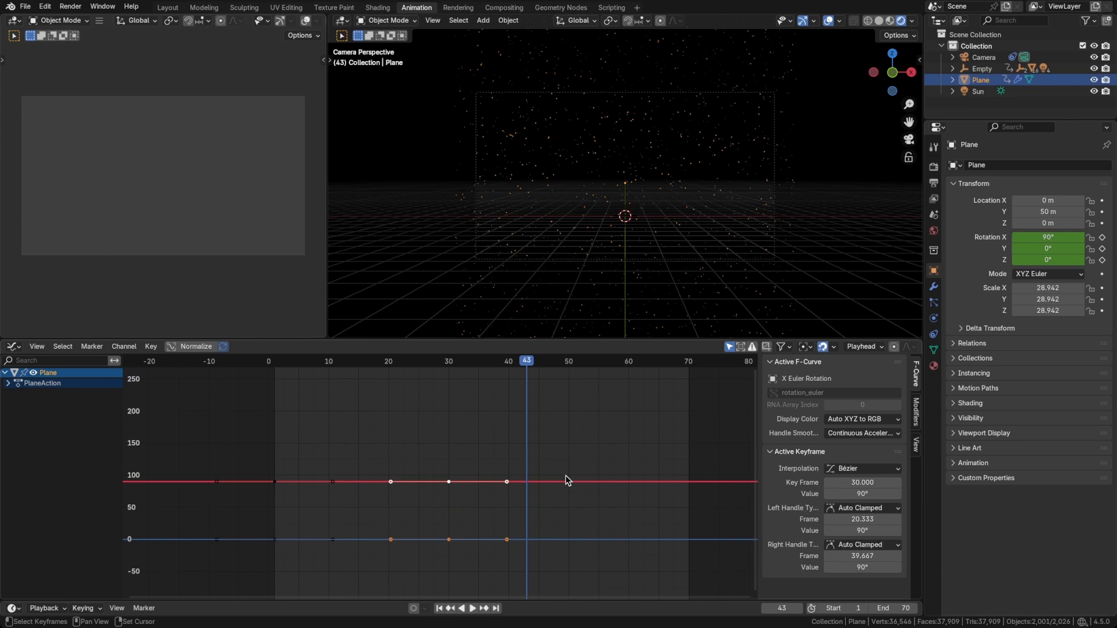
key("shift+Right")
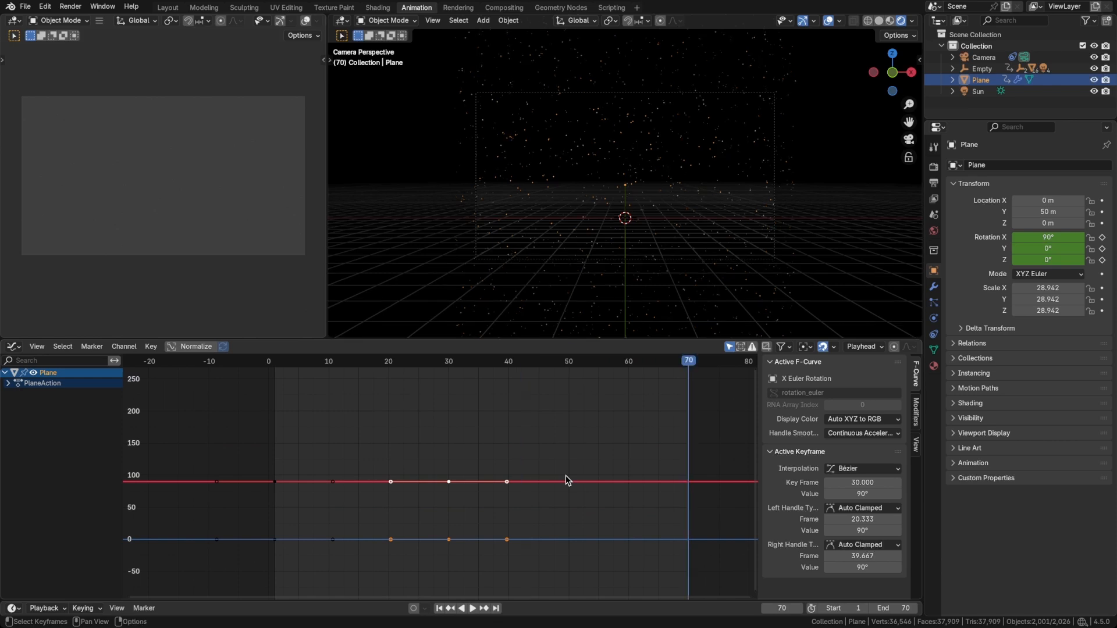
left_click(1038, 249)
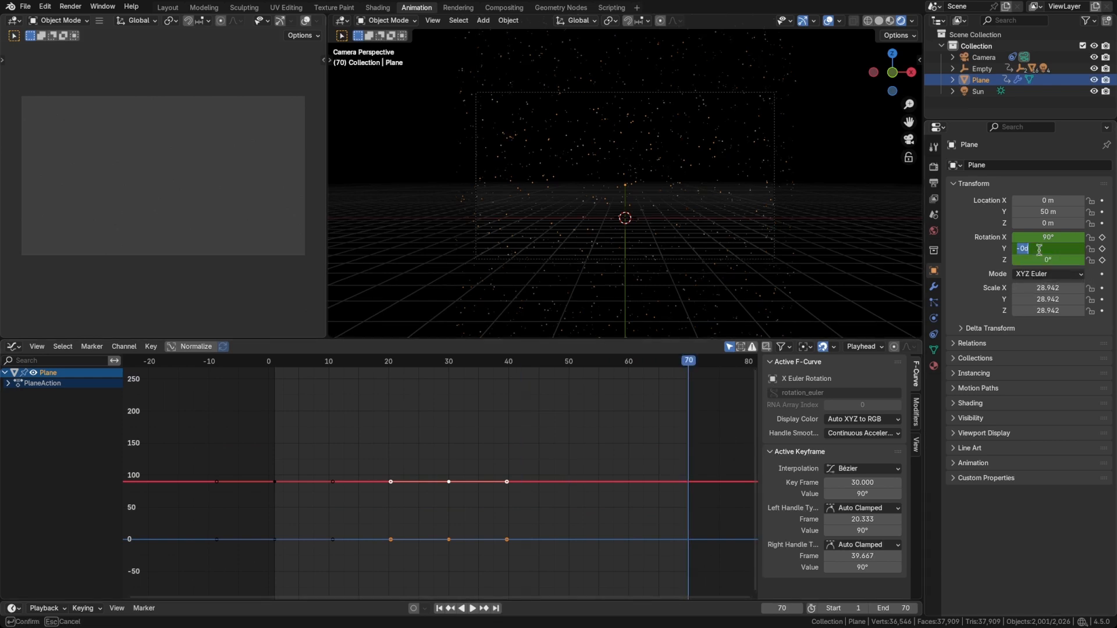
key("Return")
key("i")
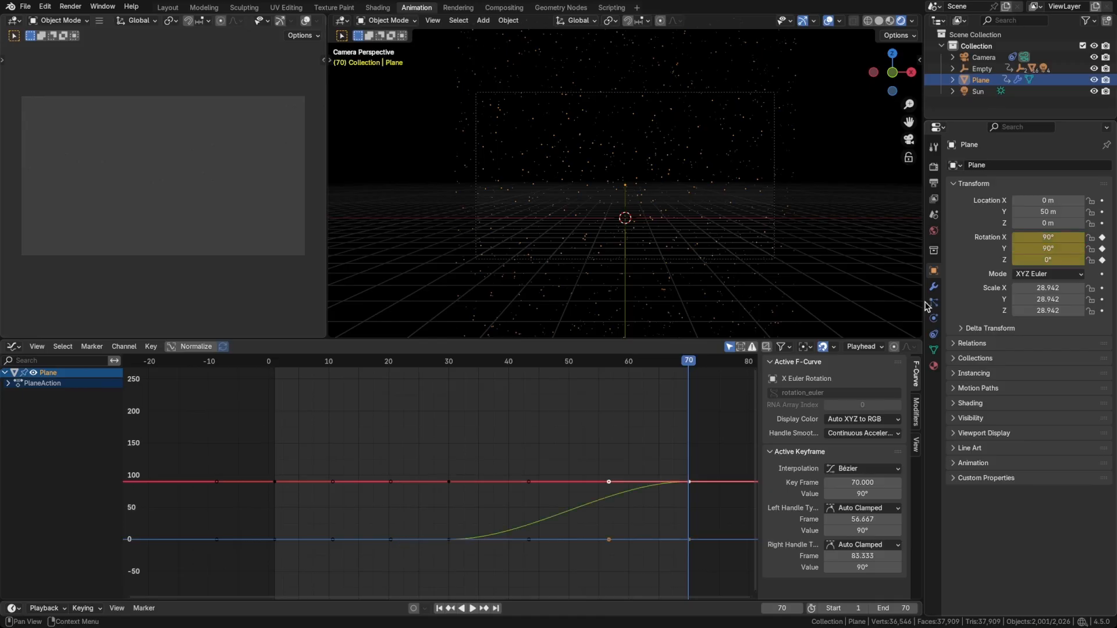
Set the handle type of the Plane's rotation keyframes at frame 70 to Vector.
scroll(573, 515, "up", 3)
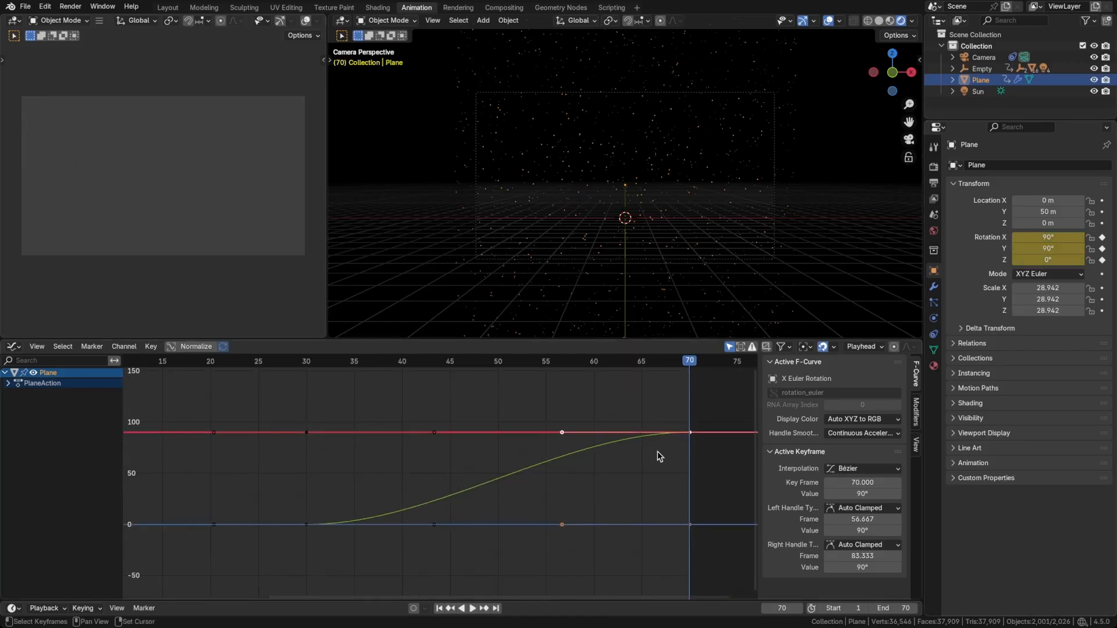
key("v")
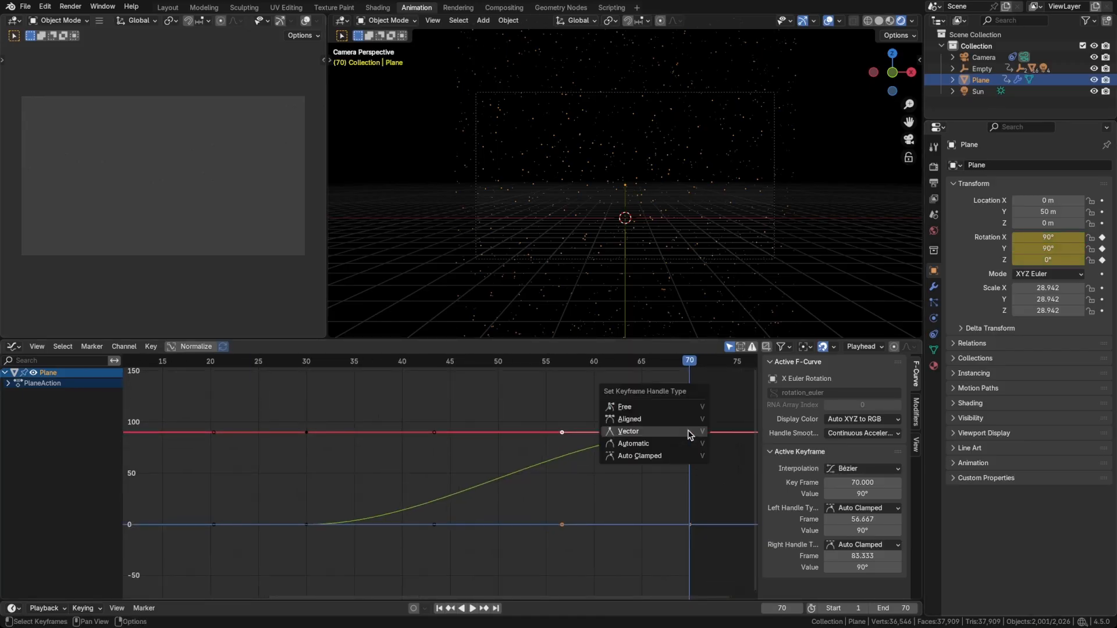
left_click(691, 432)
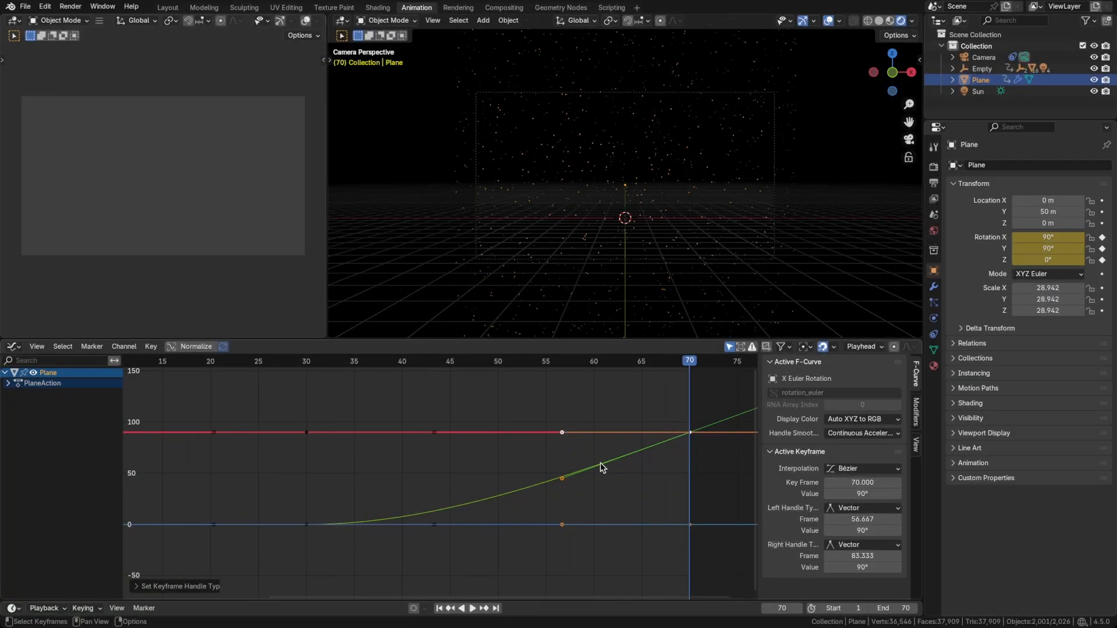
Play the animation to check the star field's rotation in the enlarged camera view.
key("space")
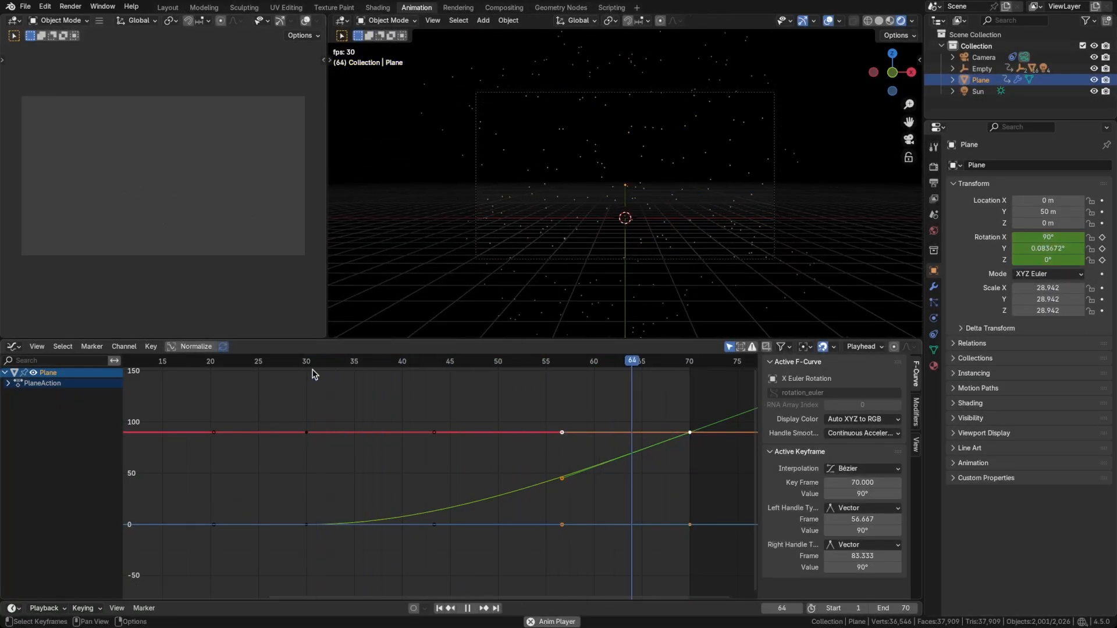
key("space")
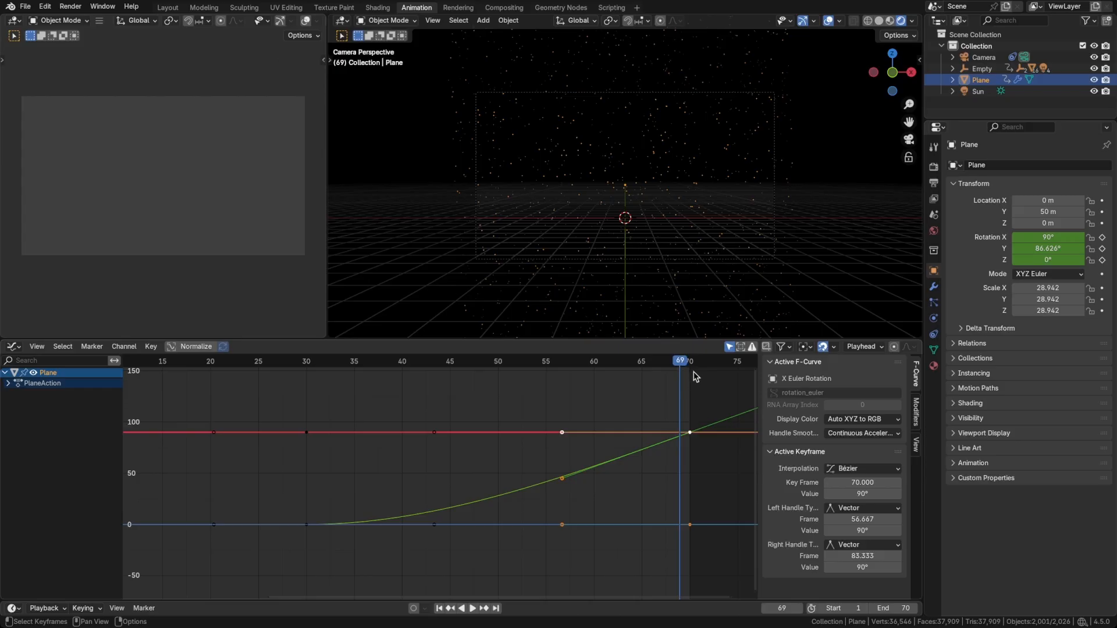
scroll(723, 252, "up", 5)
middle_click_drag(710, 235, 750, 267, "shift")
scroll(672, 251, "down", 2)
middle_click_drag(672, 252, 696, 282, "shift")
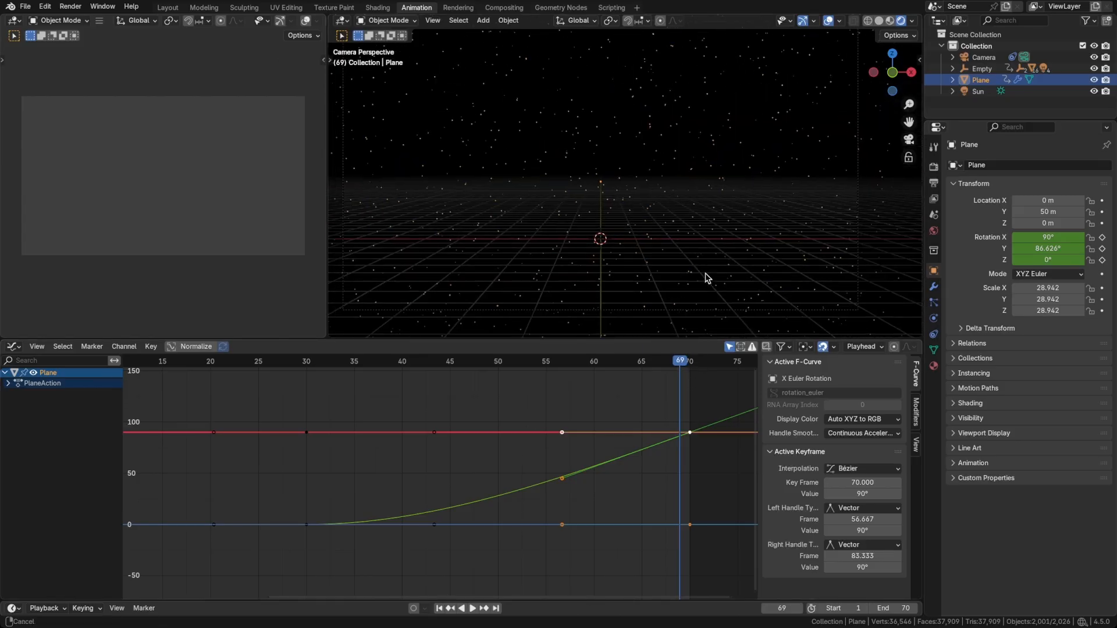
key("ctrl+z")
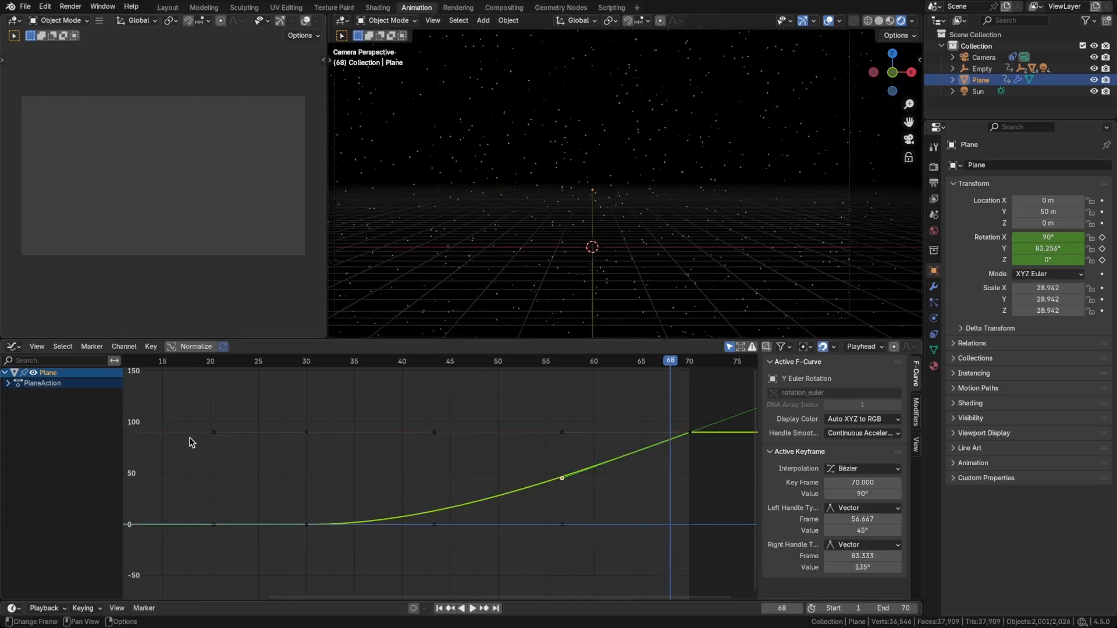
Isolate the Y Euler Rotation curve, lower its frame 70 keyframe to about 30.2° and play the animation.
left_click(13, 393)
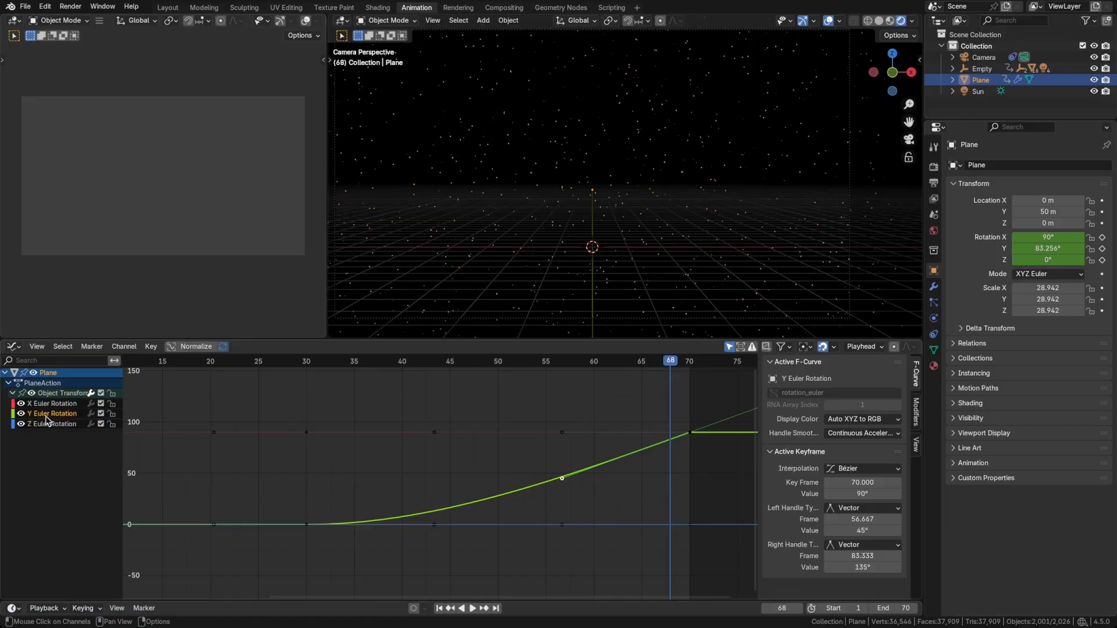
key("shift+h")
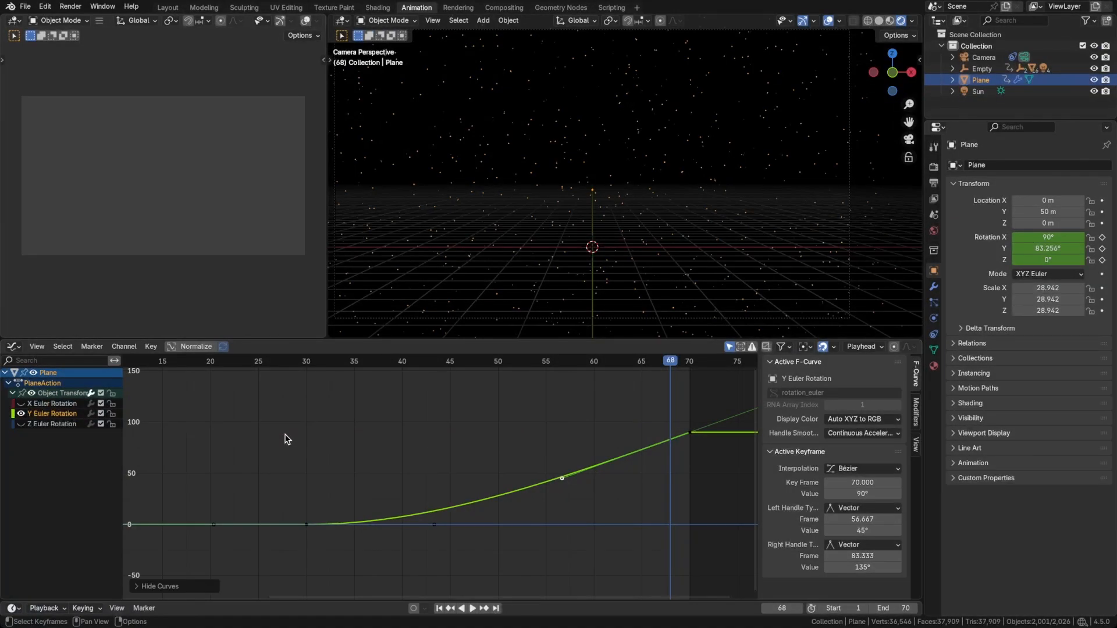
left_click(689, 433)
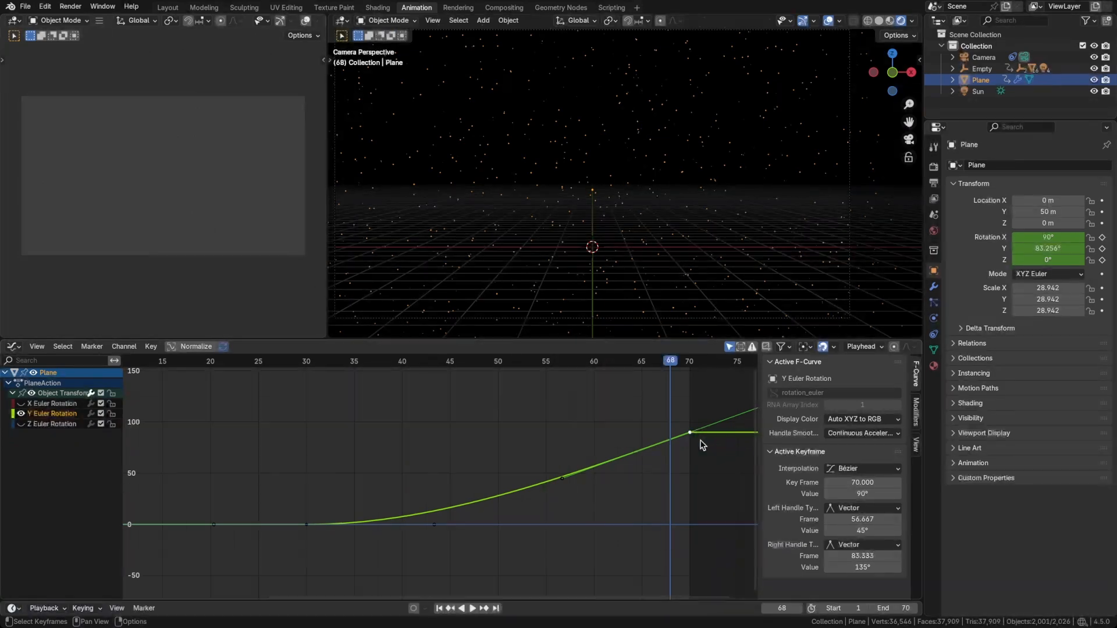
key("g")
key("y")
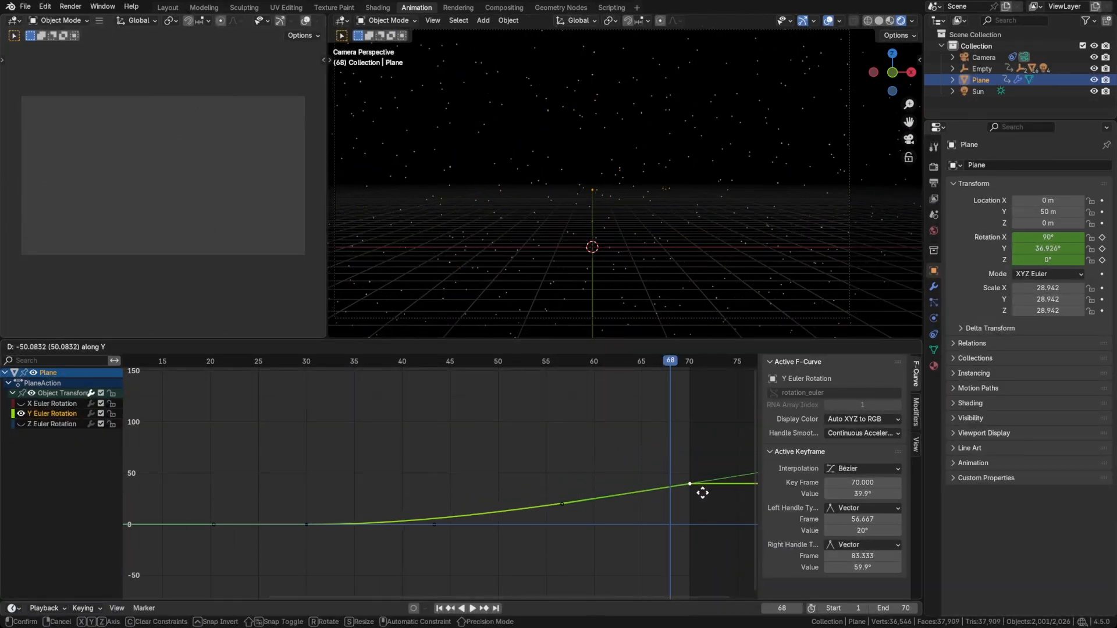
left_click(702, 503)
key("space")
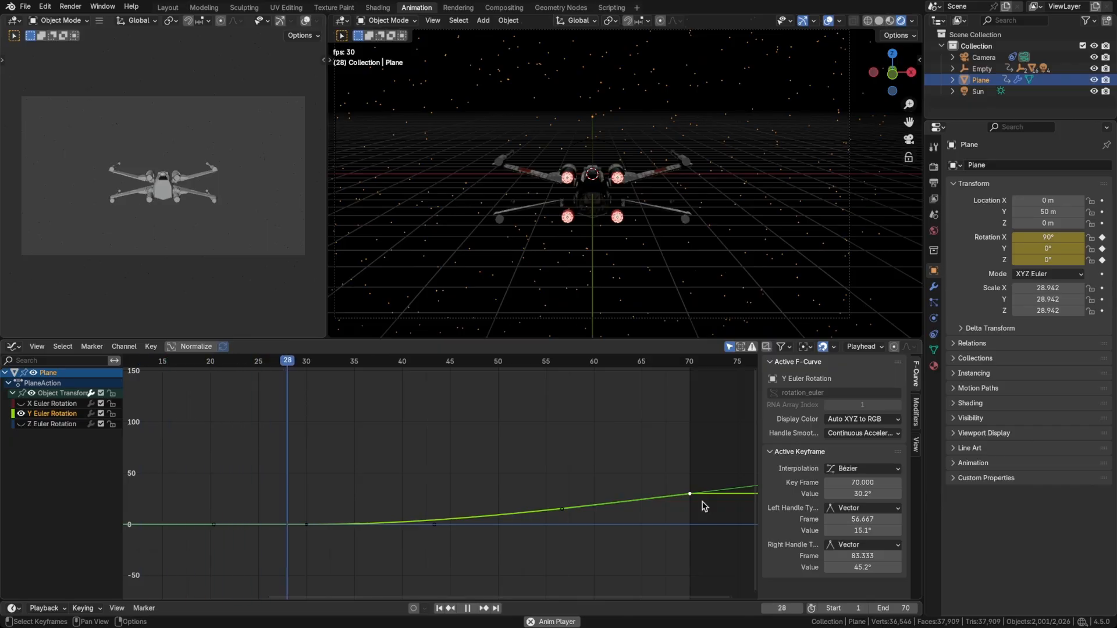
key("space")
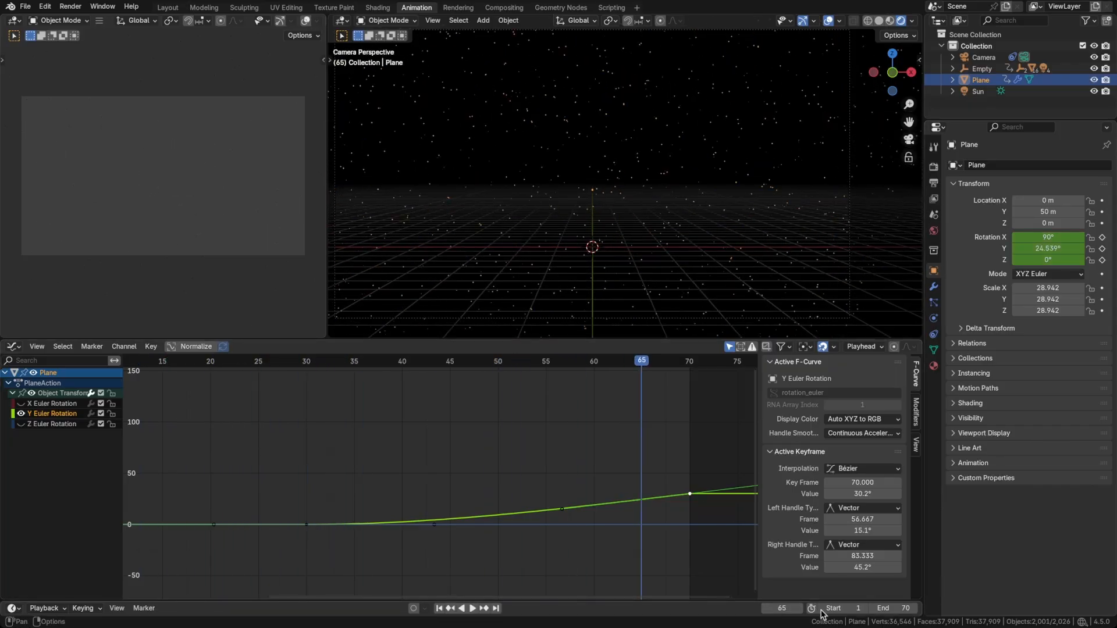
Set the animation's end frame to 100.
left_click(889, 609)
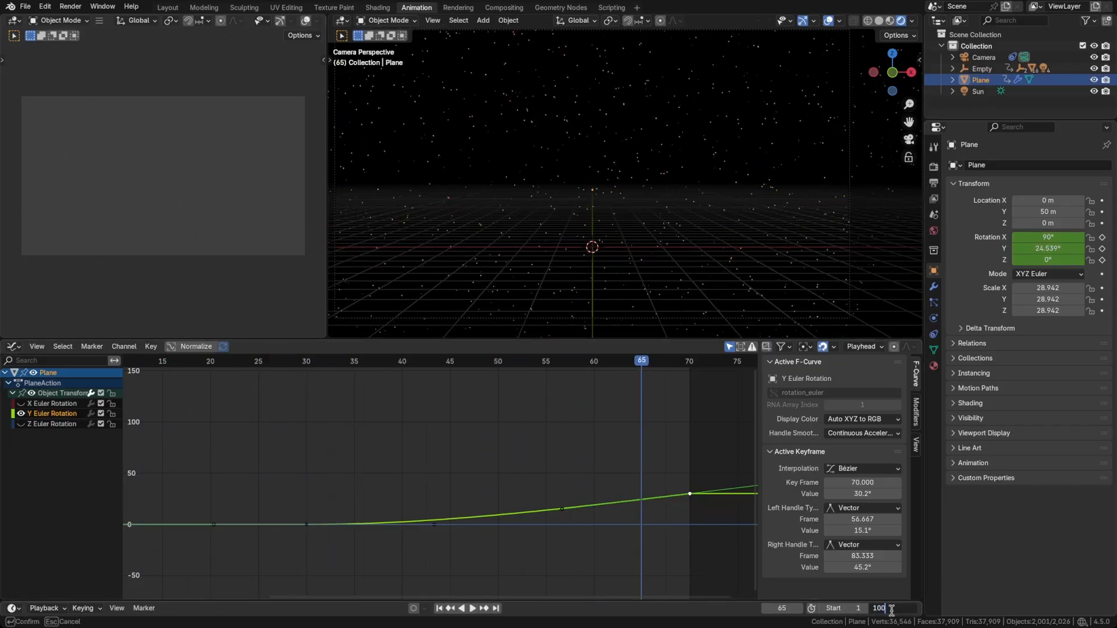
key("Return")
scroll(684, 524, "down", 5)
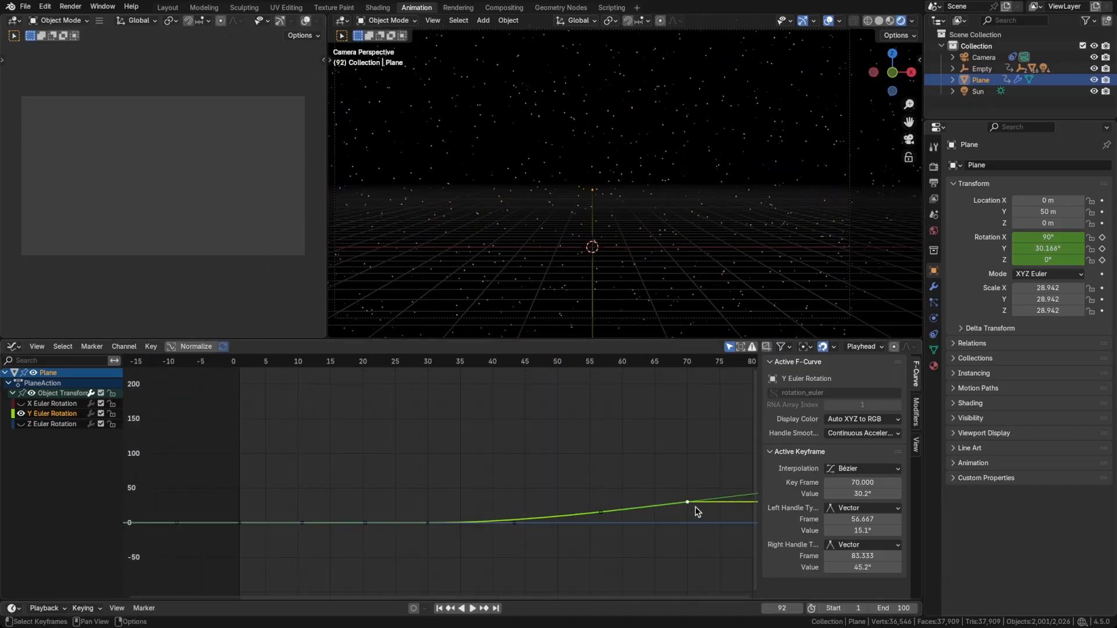
Snap the Y Euler Rotation keyframe at frame 70 to the current frame at frame 100.
middle_click_drag(694, 507, 521, 483)
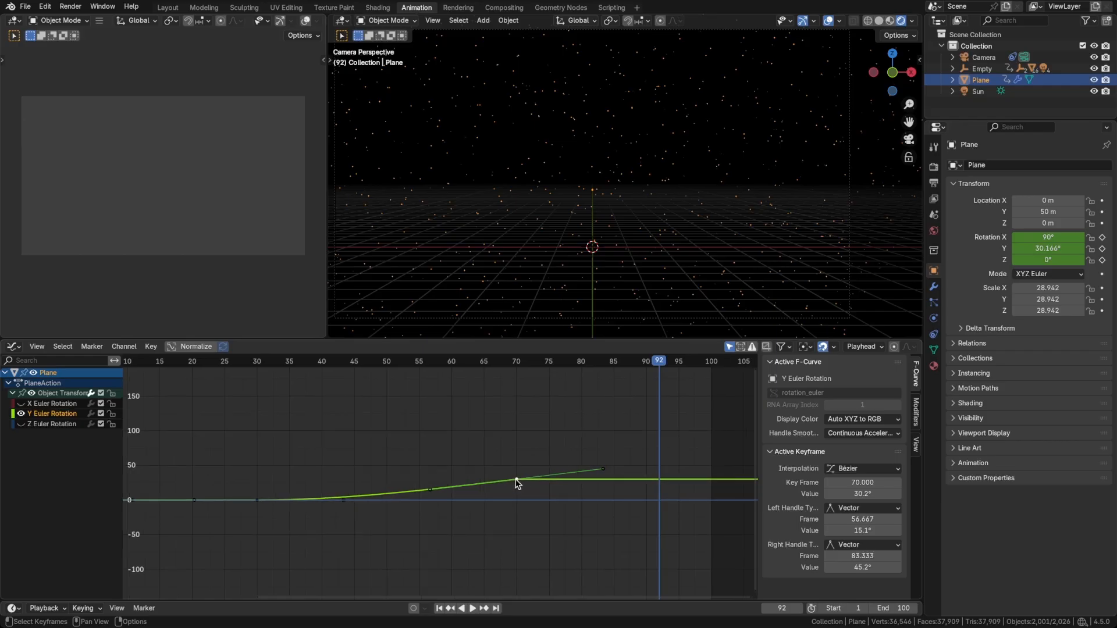
scroll(515, 477, "up", 3)
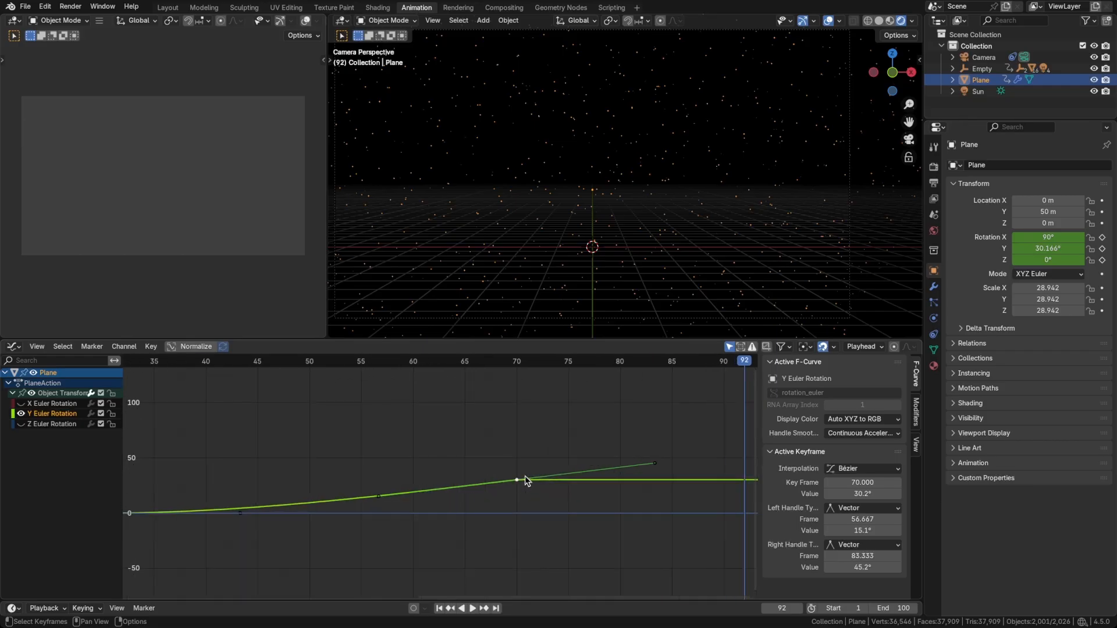
mouse_move(704, 416)
middle_mouse_down()
mouse_move(578, 434)
mouse_move(564, 470)
middle_mouse_up()
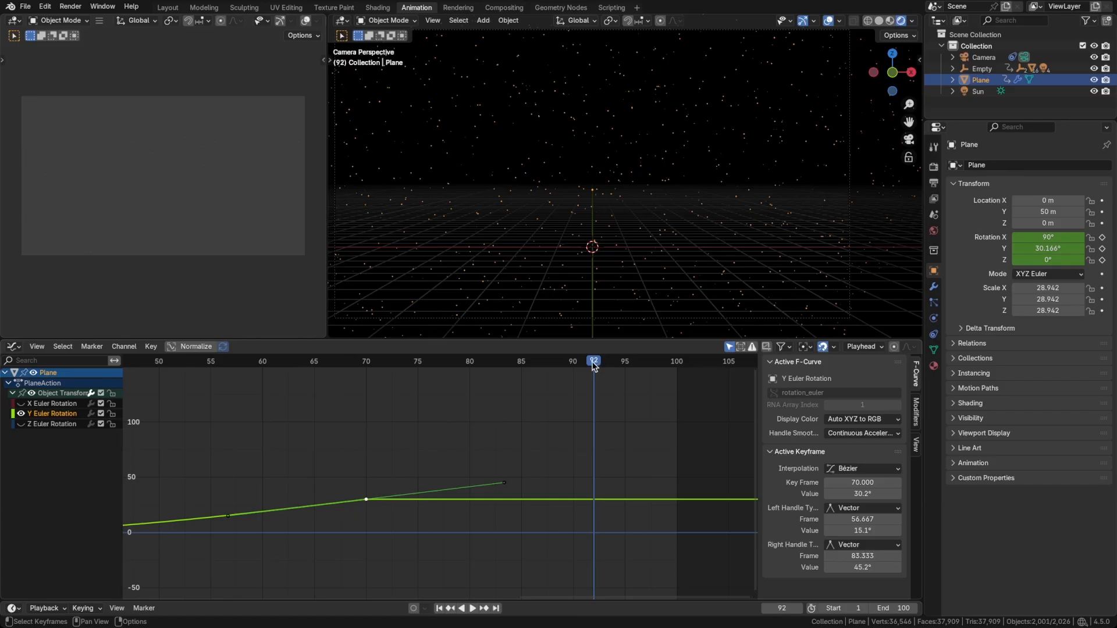
left_click_drag(594, 366, 553, 369)
key("shift+Right")
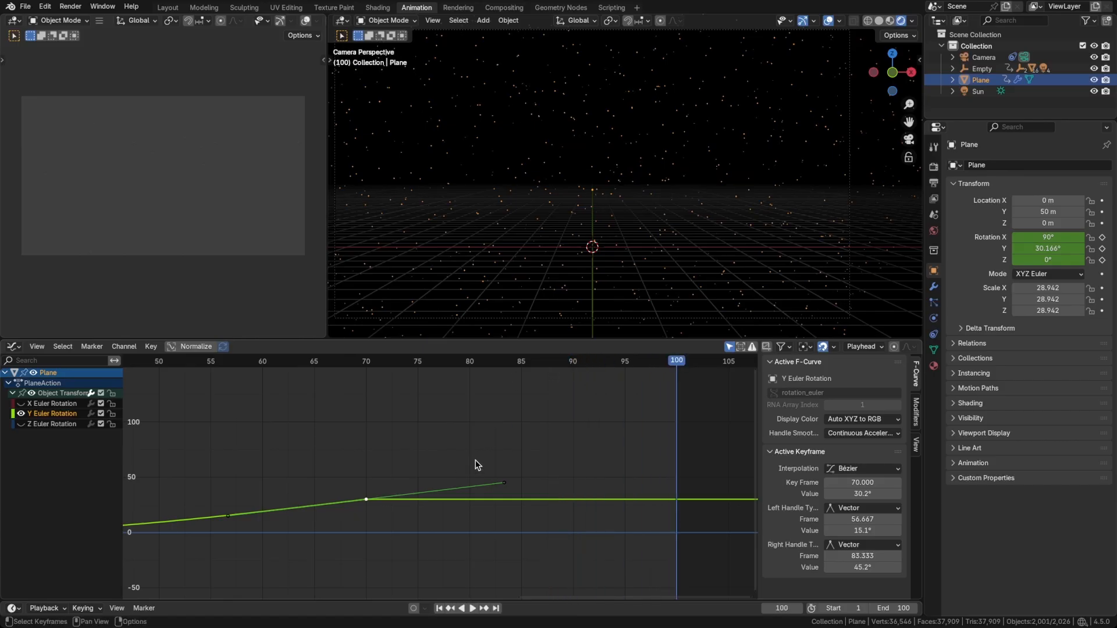
left_click(361, 487)
left_click(367, 498)
key("shift+s")
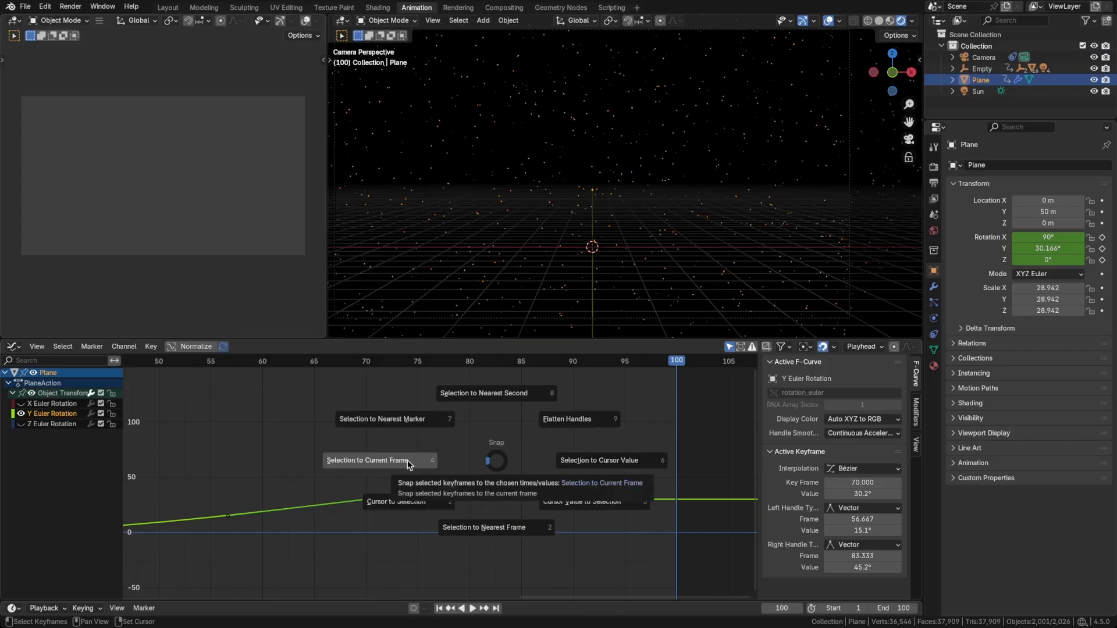
left_click(426, 463)
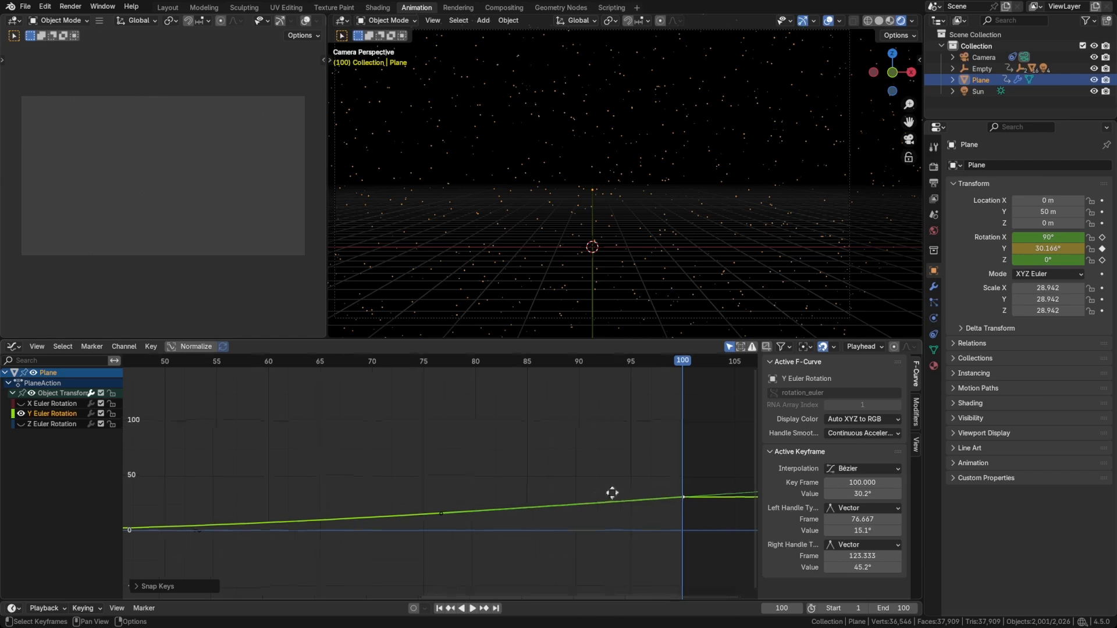
Raise the Y Euler Rotation keyframe at frame 100 to about 41.3° during playback, and save the file.
key("Home")
key("space")
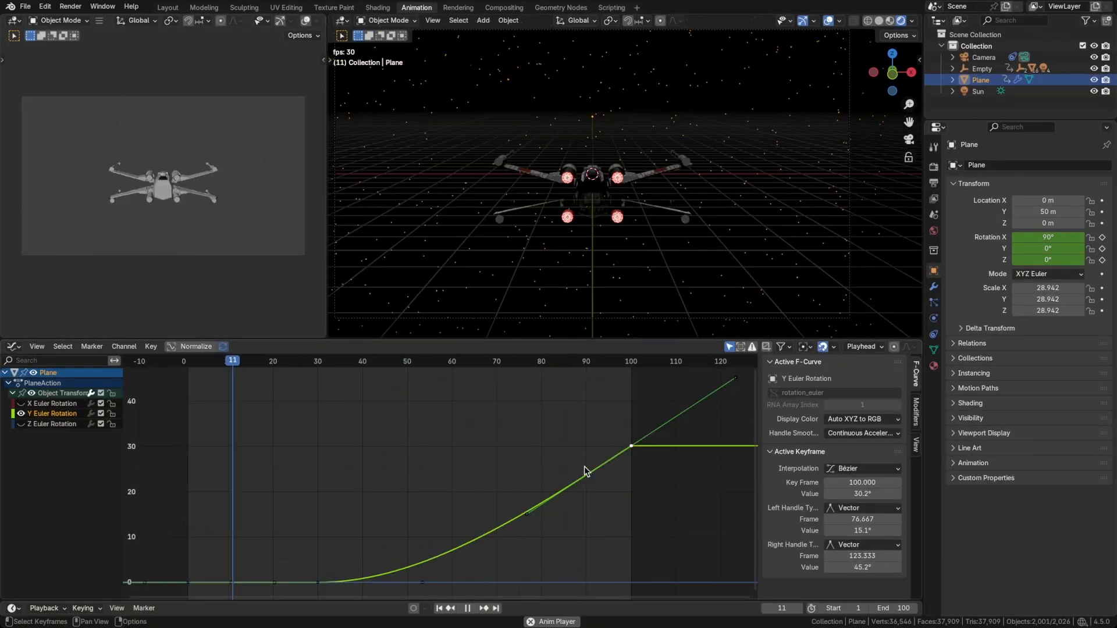
scroll(616, 473, "down", 1)
scroll(617, 471, "down", 2)
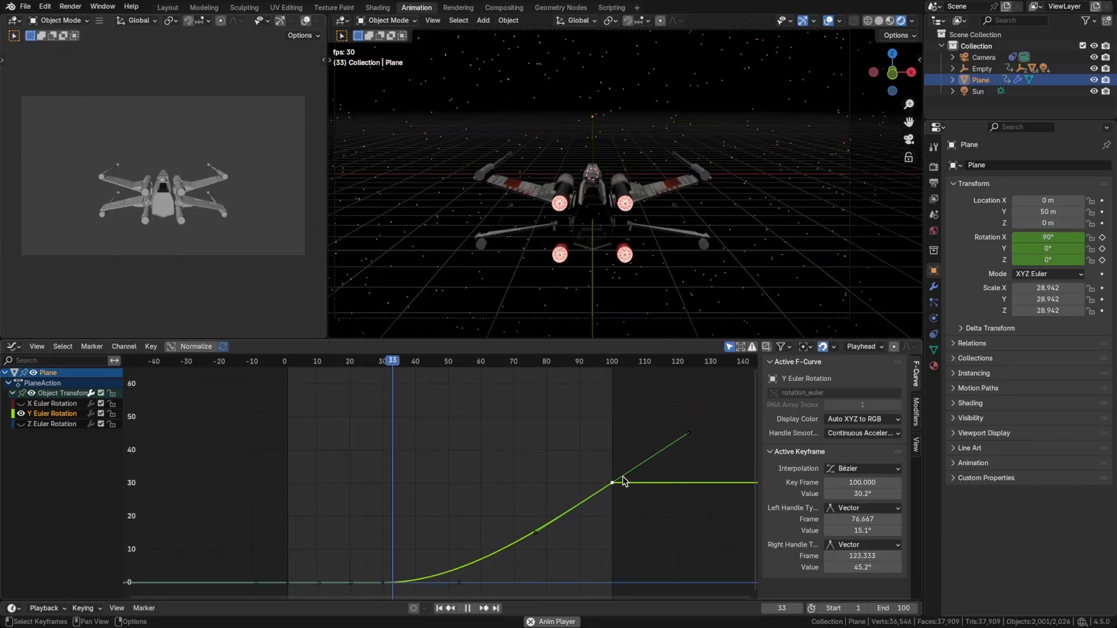
key("g")
key("y")
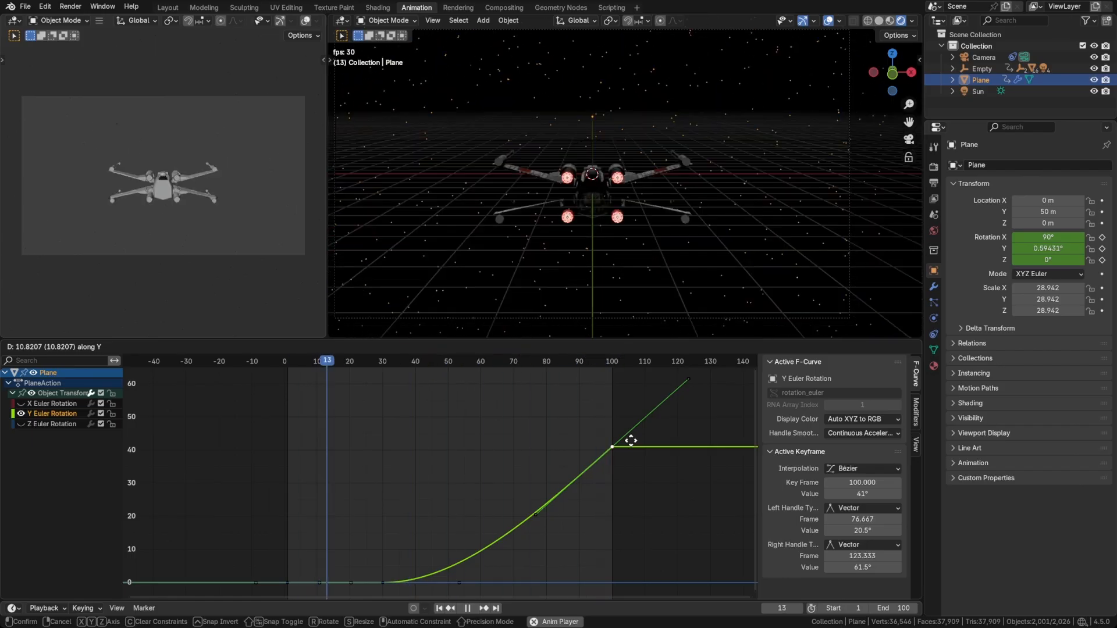
left_click(630, 440)
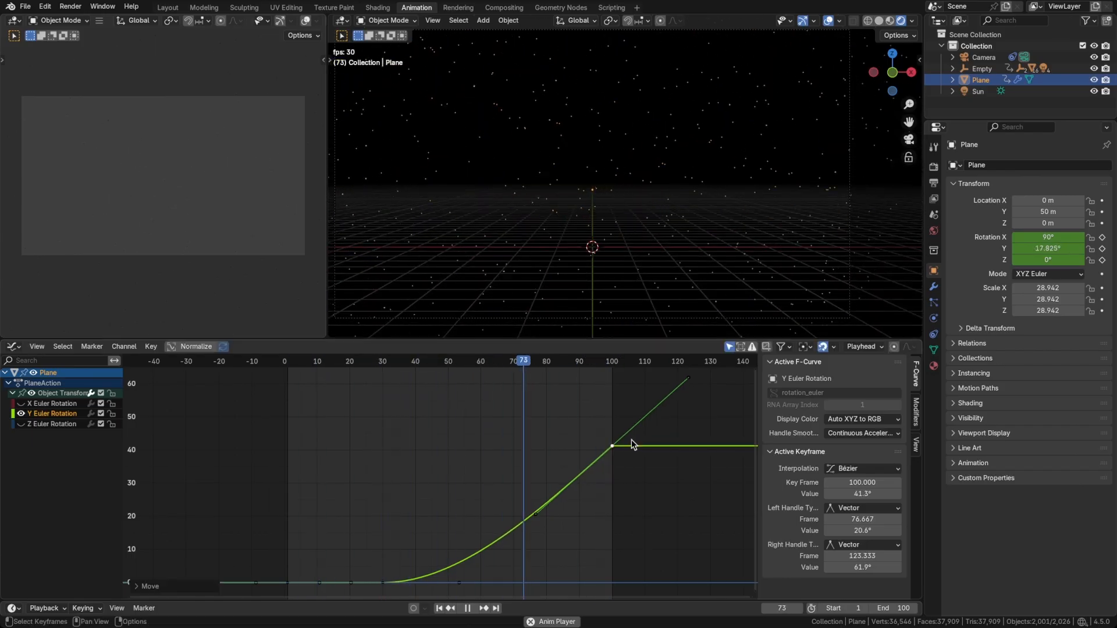
key("ctrl+s")
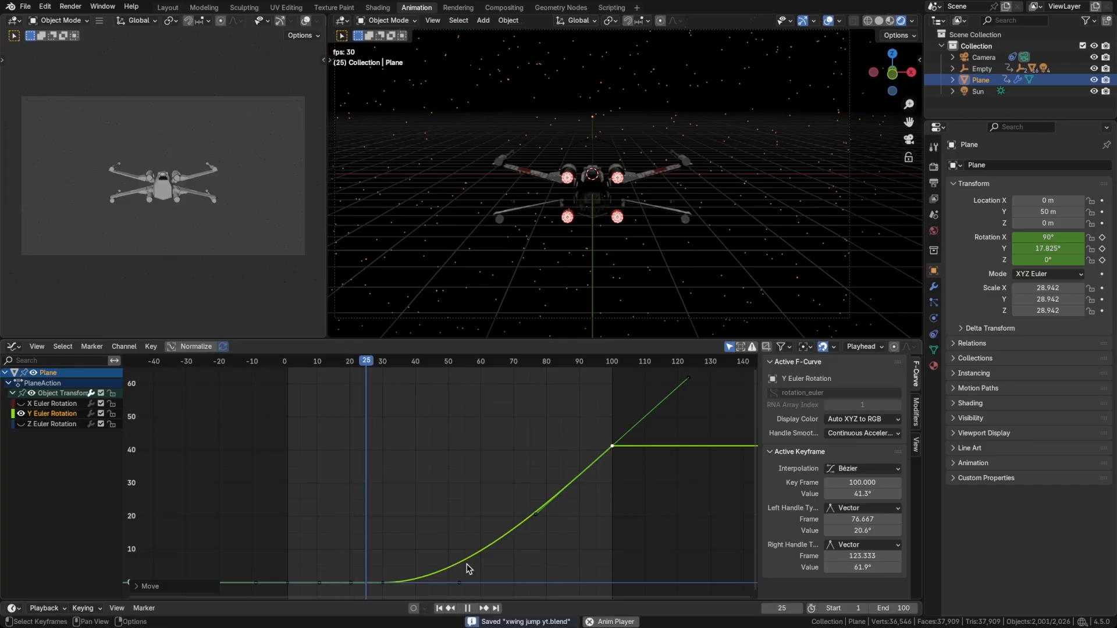
Move the Y Euler Rotation curve's starting keyframe from frame 30 to frame 27, and deselect the plane.
left_click(383, 582)
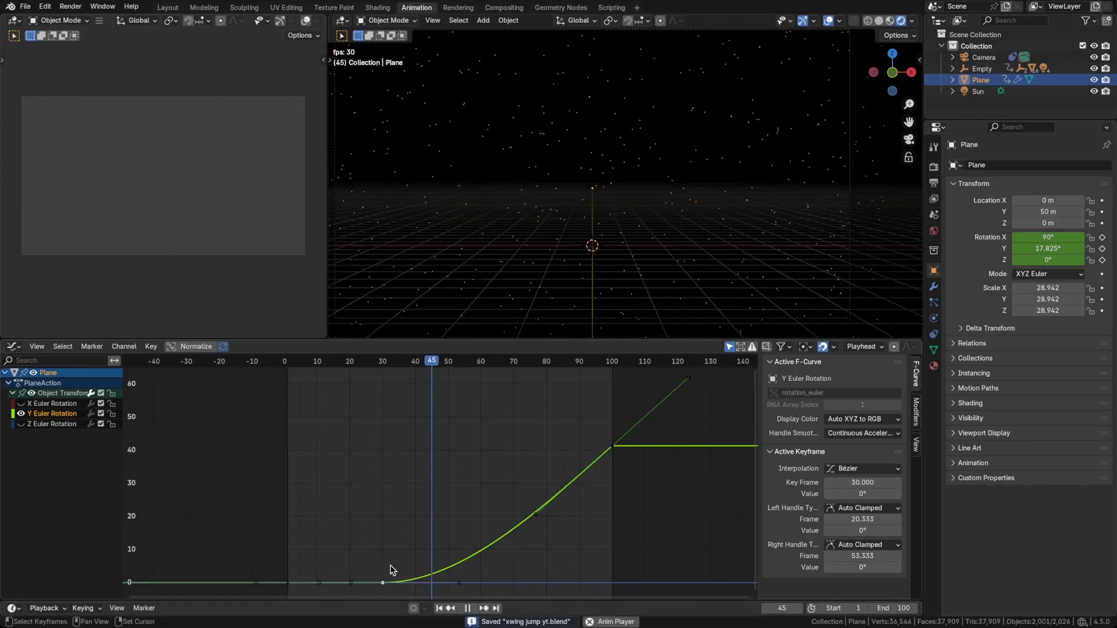
middle_click_drag(389, 571, 428, 507)
key("g")
key("s")
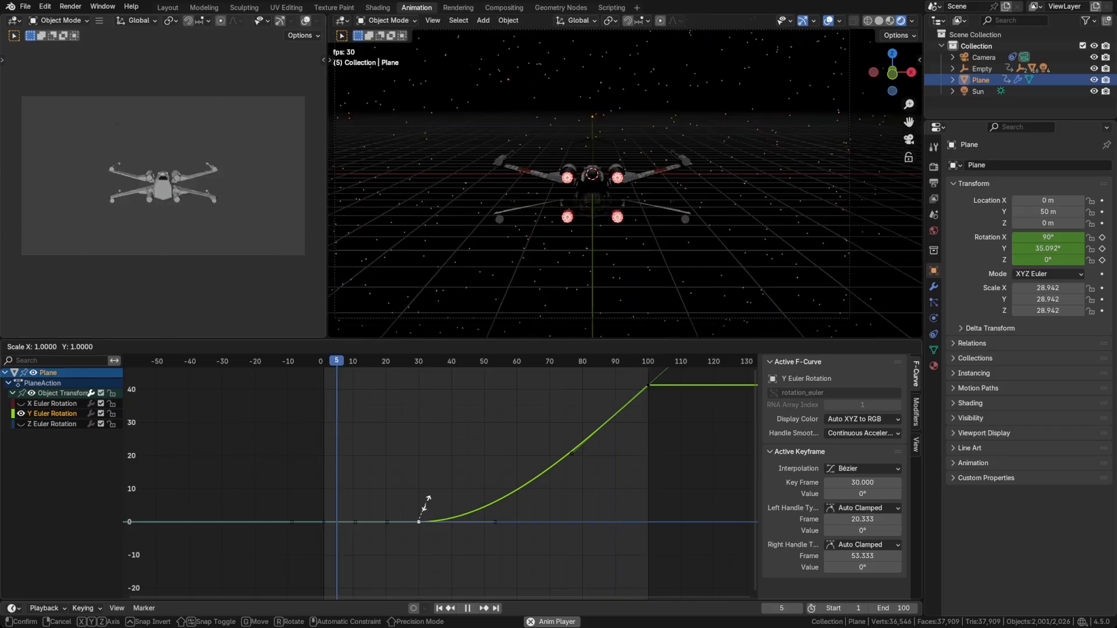
right_click(427, 505)
key("g")
key("x")
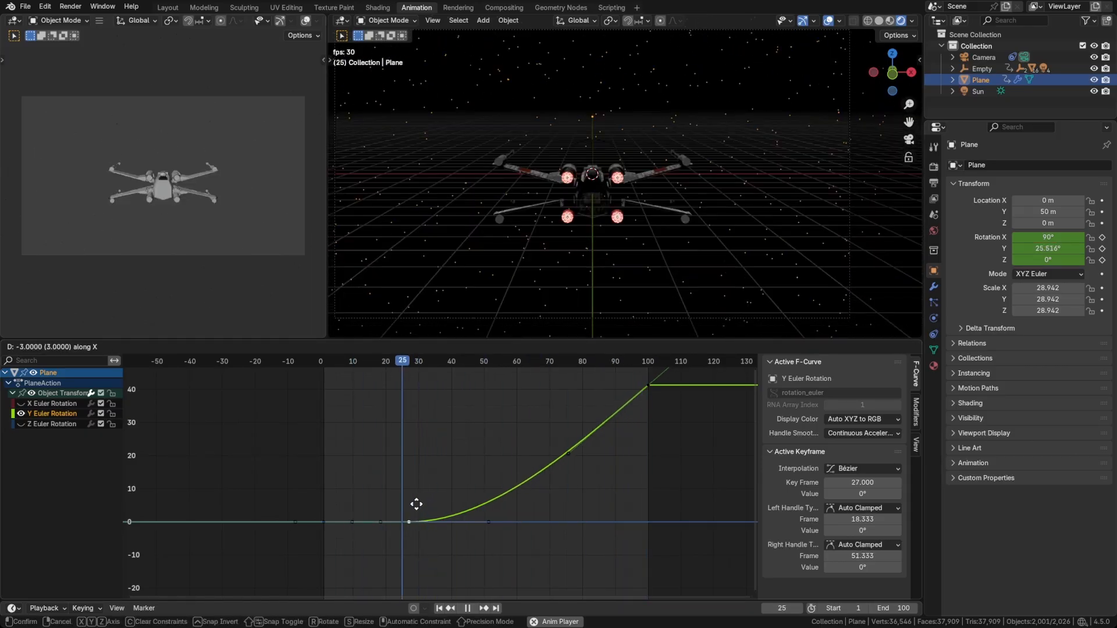
left_click(416, 504)
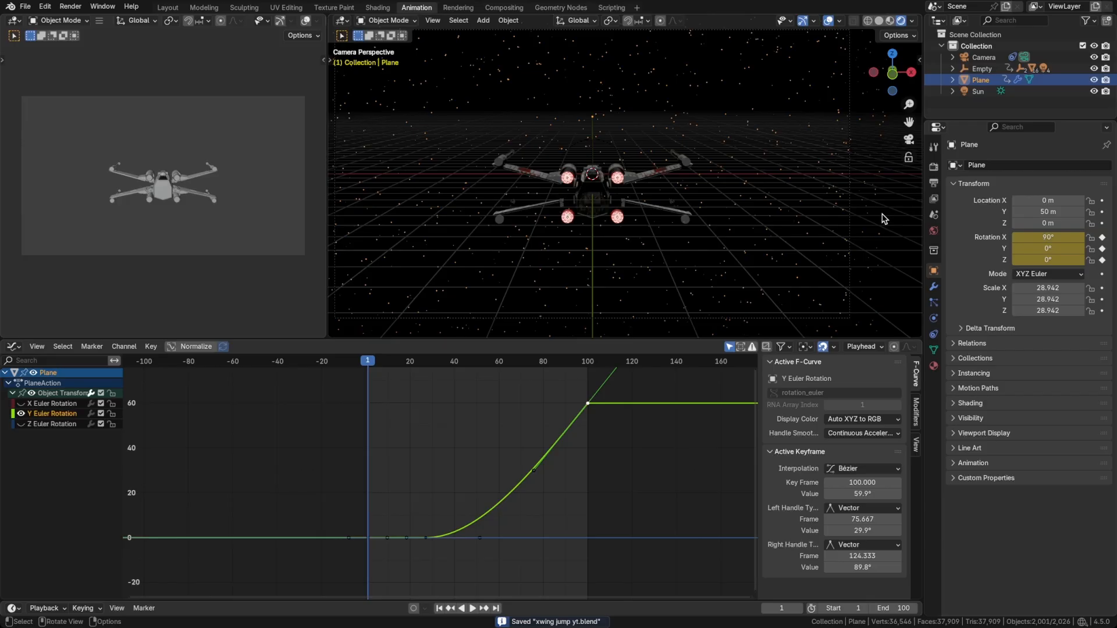
left_click(882, 218)
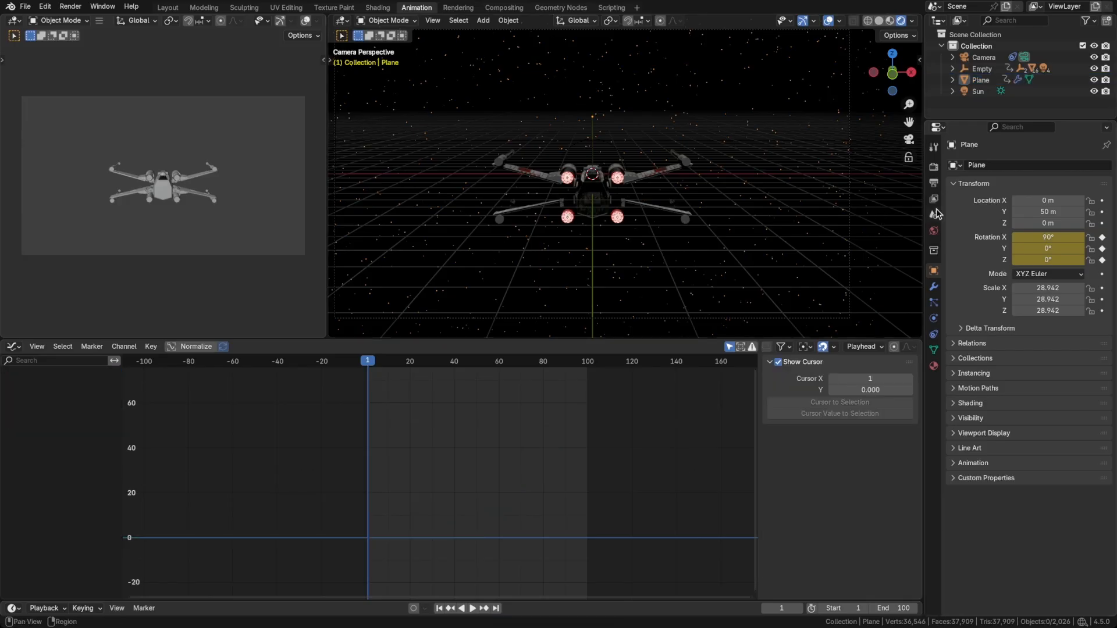
Enable motion blur in the render settings and set its position to Start on Frame.
left_click(933, 167)
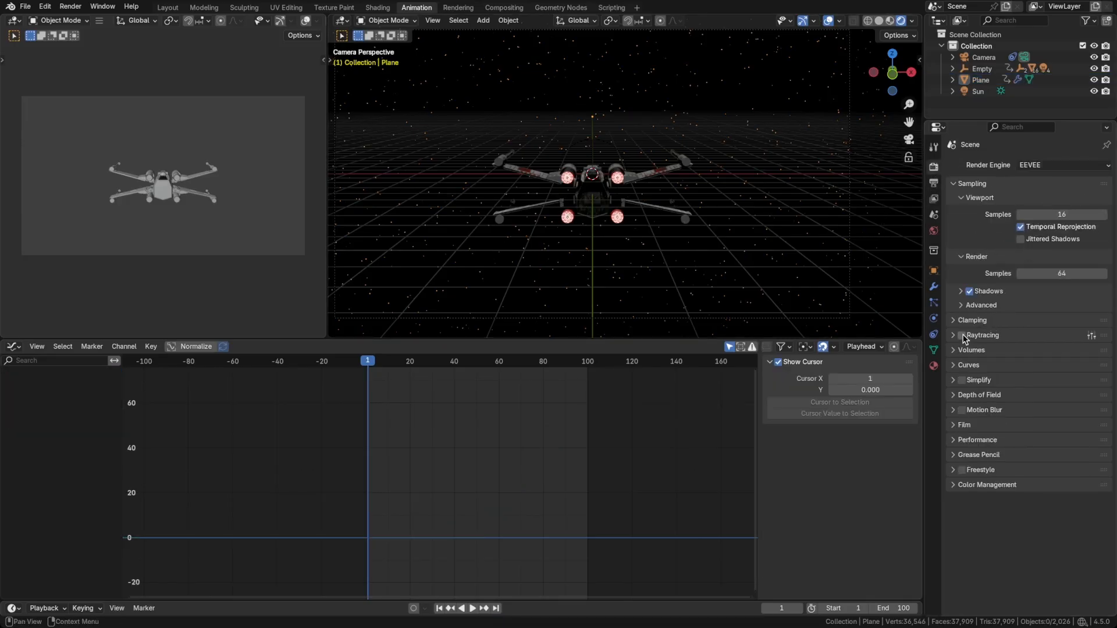
left_click(953, 411)
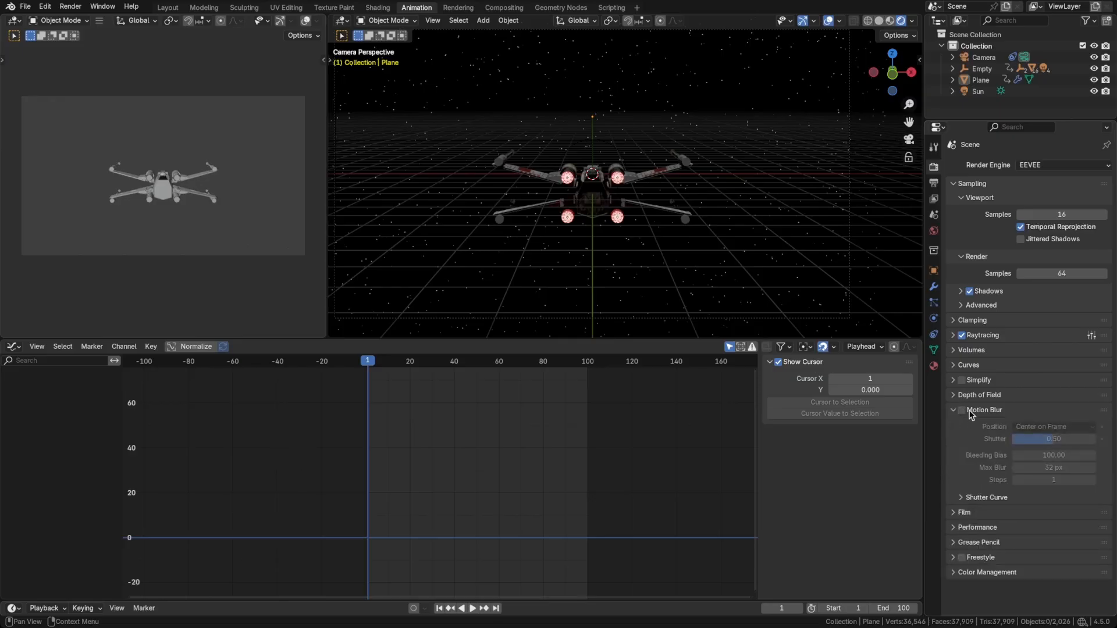
left_click(962, 410)
left_click(1040, 427)
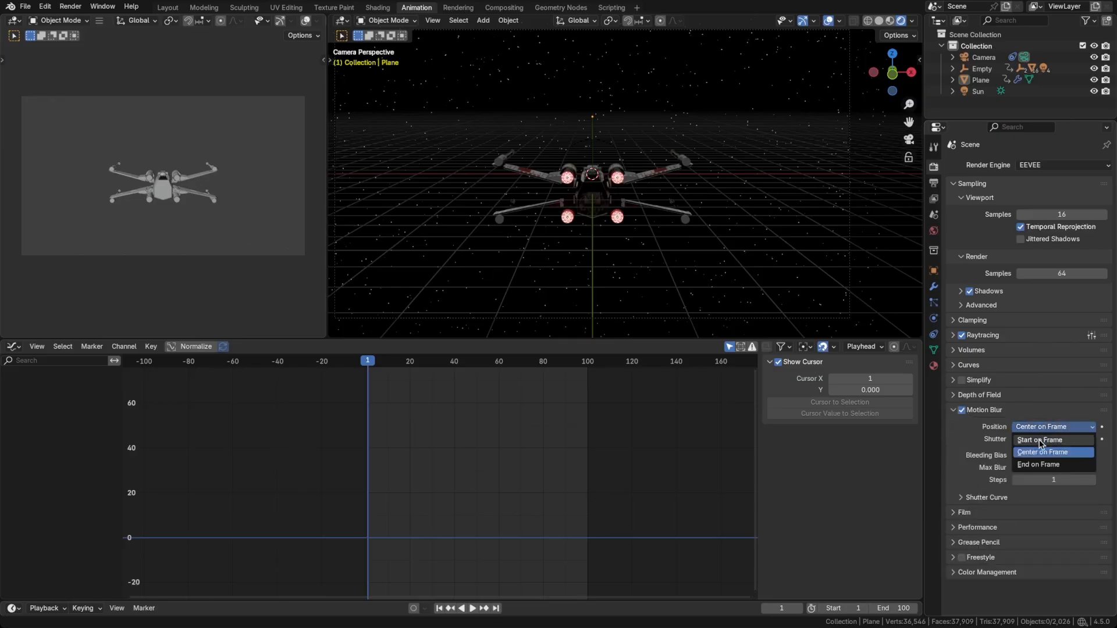
left_click(1041, 443)
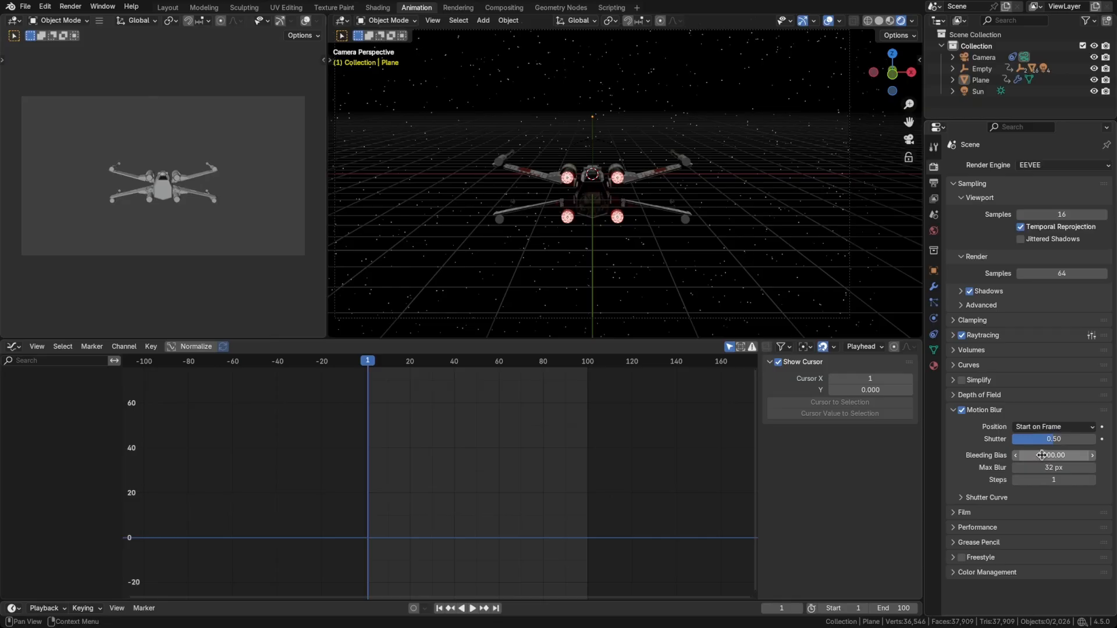
Set the motion blur's bleeding bias to 1000, max blur to 256 px and steps to 64.
left_click(1038, 455)
type("1000")
key("Return")
mouse_move(1041, 467)
left_mouse_down()
mouse_move(1087, 467)
mouse_move(1054, 466)
left_mouse_up()
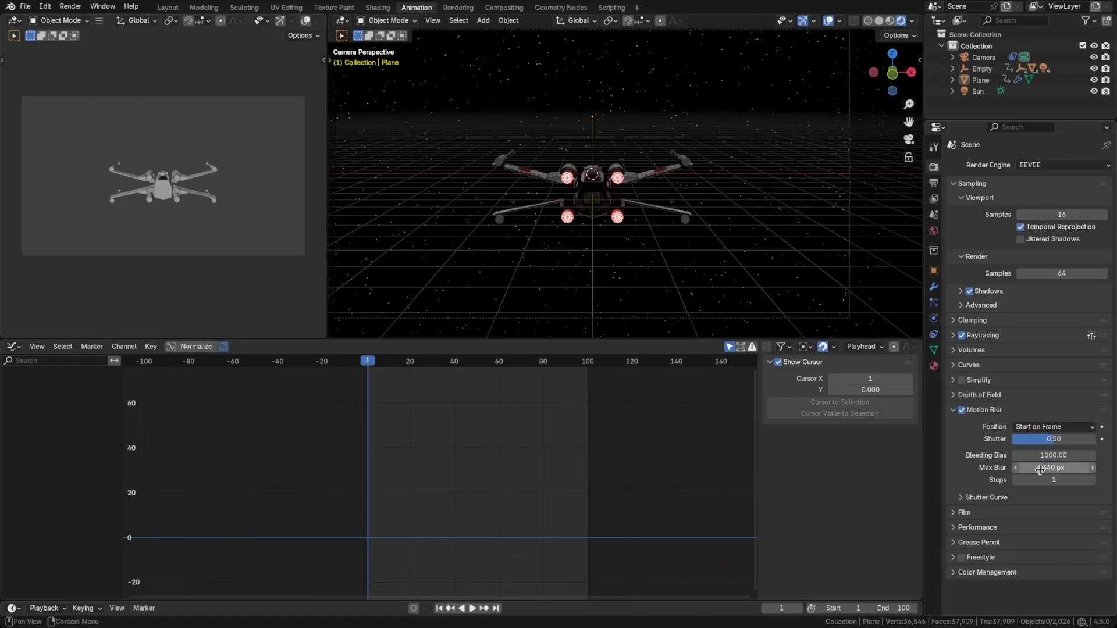
left_click(1054, 466)
type("256")
key("Return")
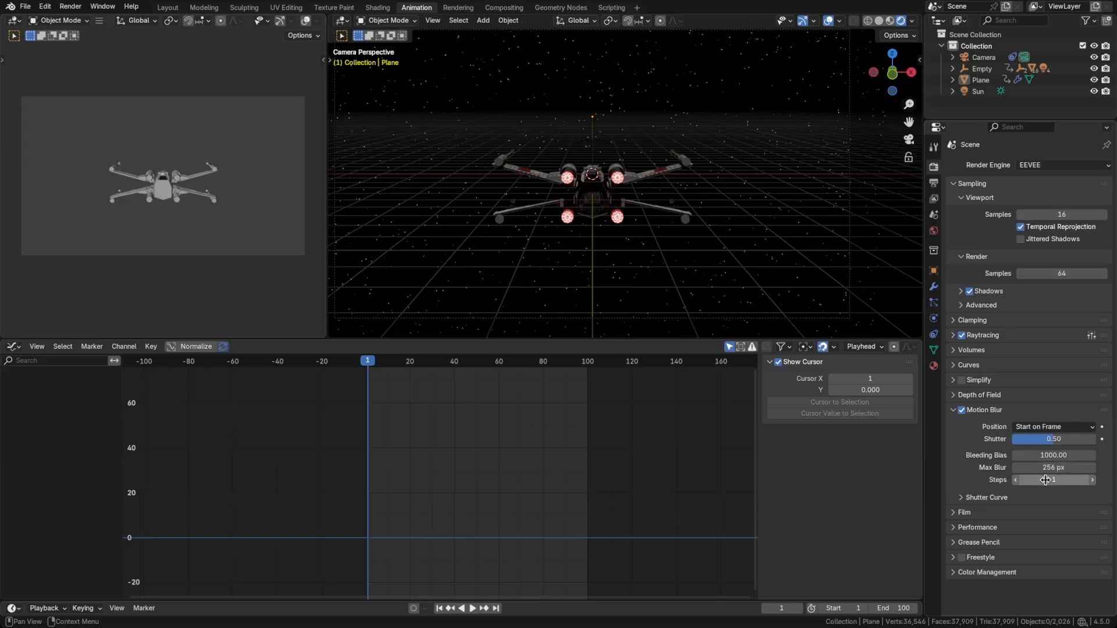
left_click_drag(1094, 483, 1073, 479)
key("Return")
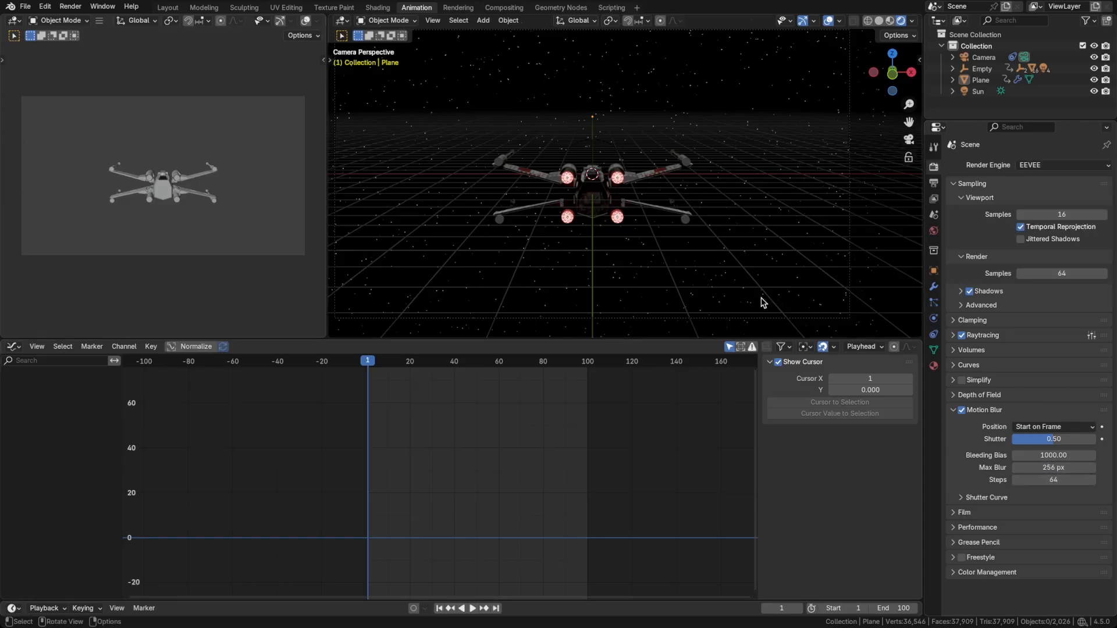
Examine the motion blur on the X-wing around frames 31 to 33, and save the file.
left_click_drag(383, 364, 437, 364)
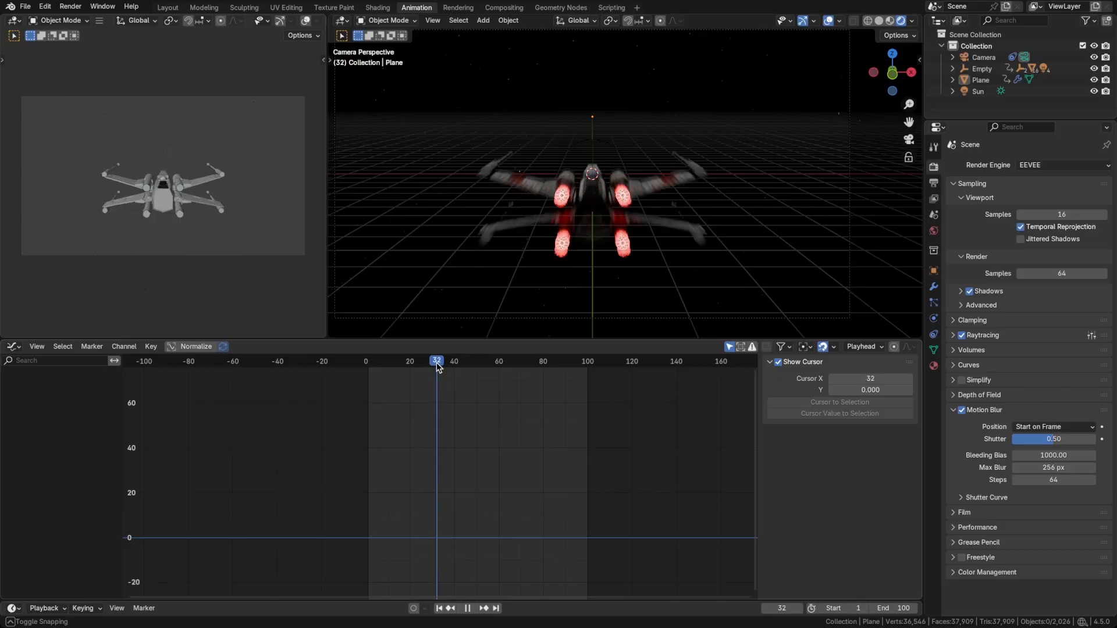
key("Right")
key("Right")
key("Right")
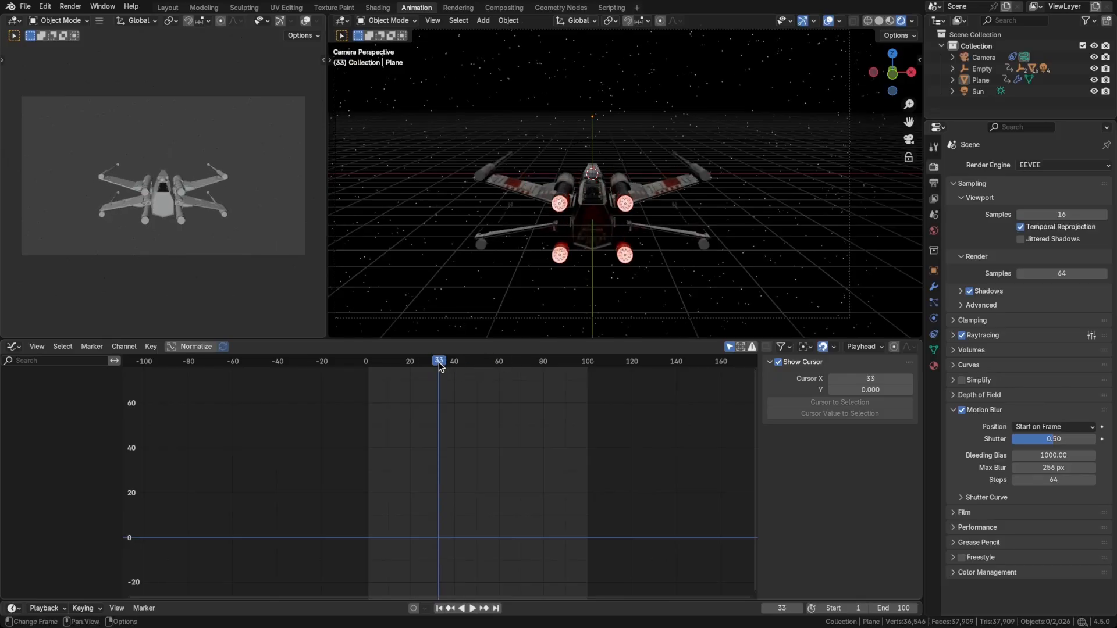
key("Left")
key("Left")
key("Left")
key("Left")
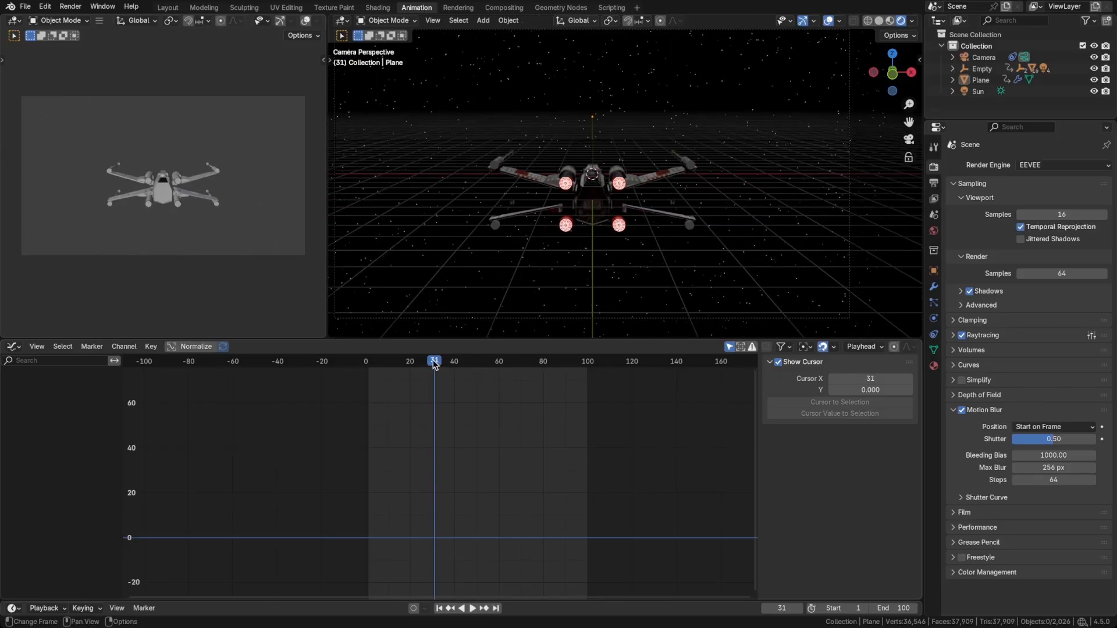
left_click_drag(433, 364, 441, 363)
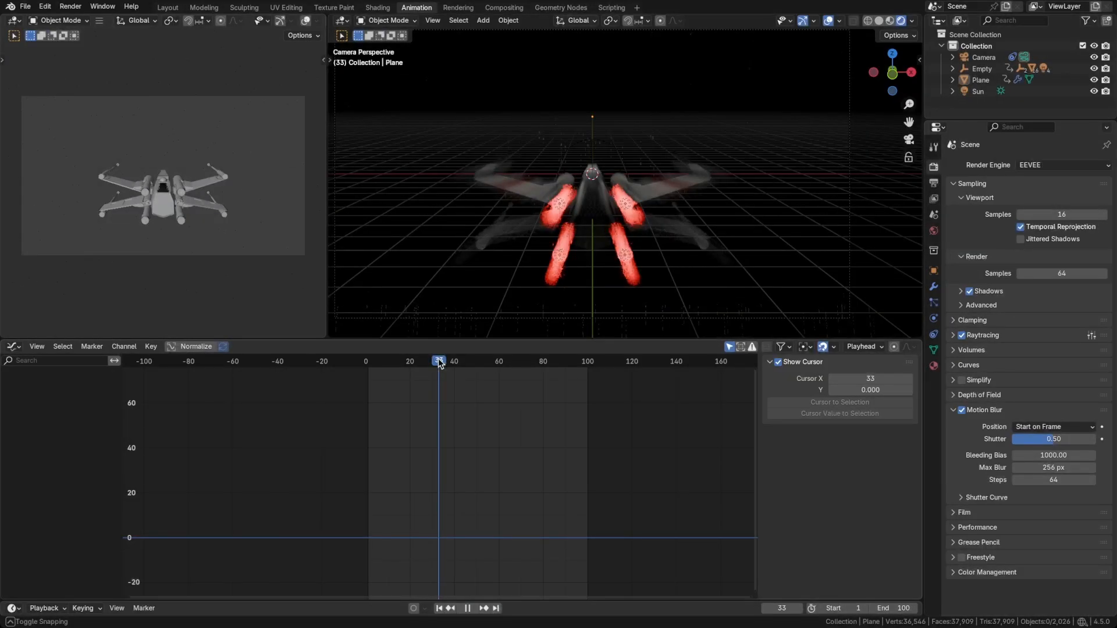
key("space")
key("ctrl+s")
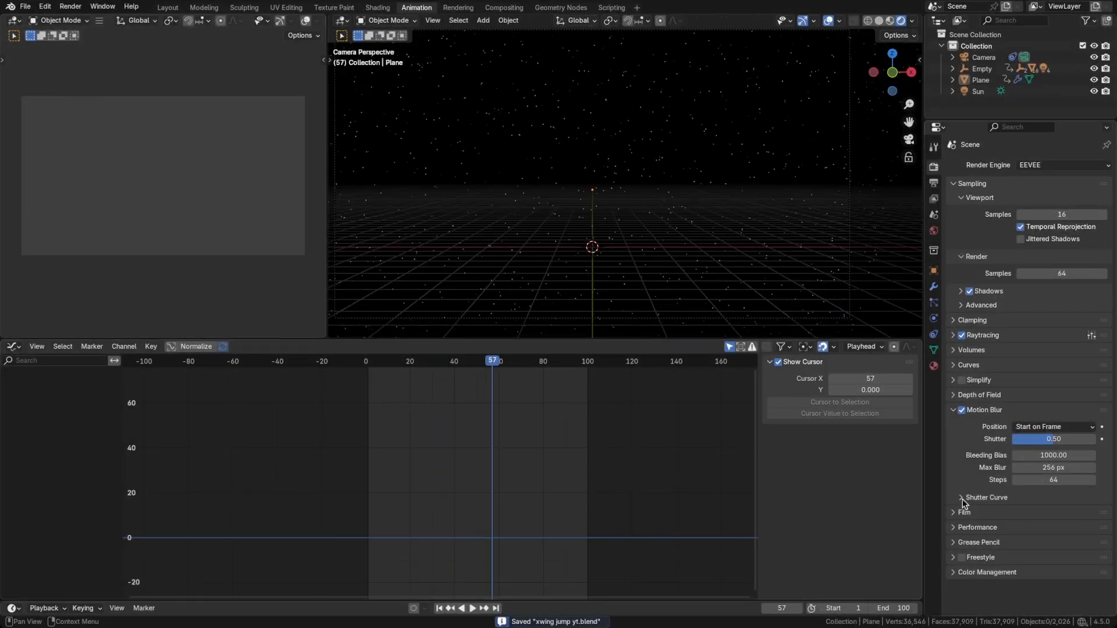
Return to the first frame and set the Color Management look to High Contrast, trying Very High Contrast first.
left_click(979, 572)
scroll(981, 515, "down", 4)
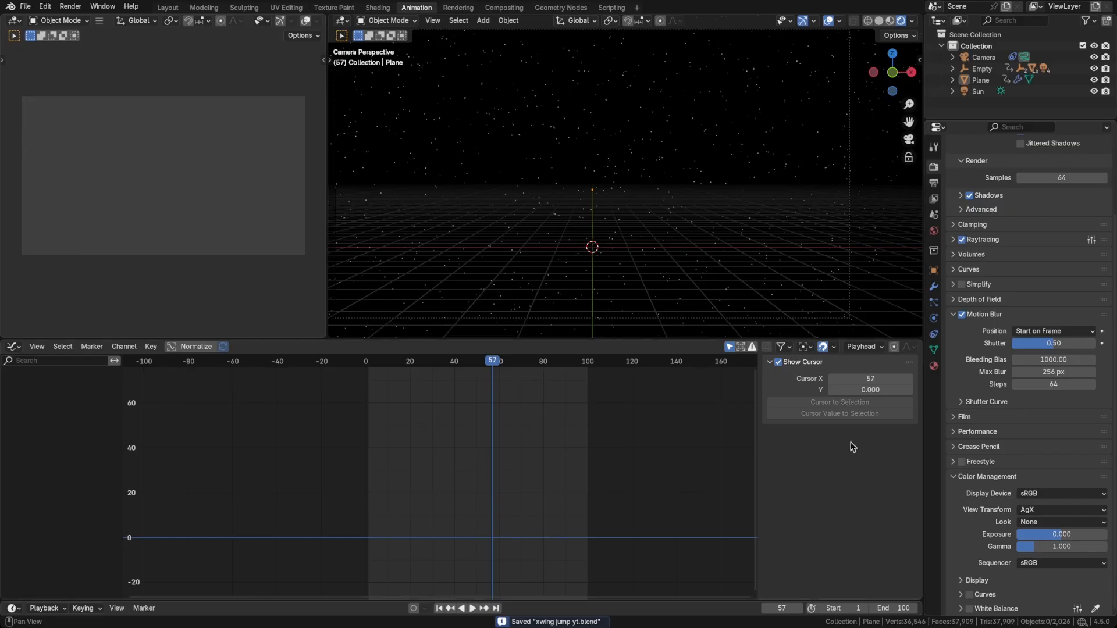
key("shift+Left")
left_click(1047, 522)
left_click(1035, 437)
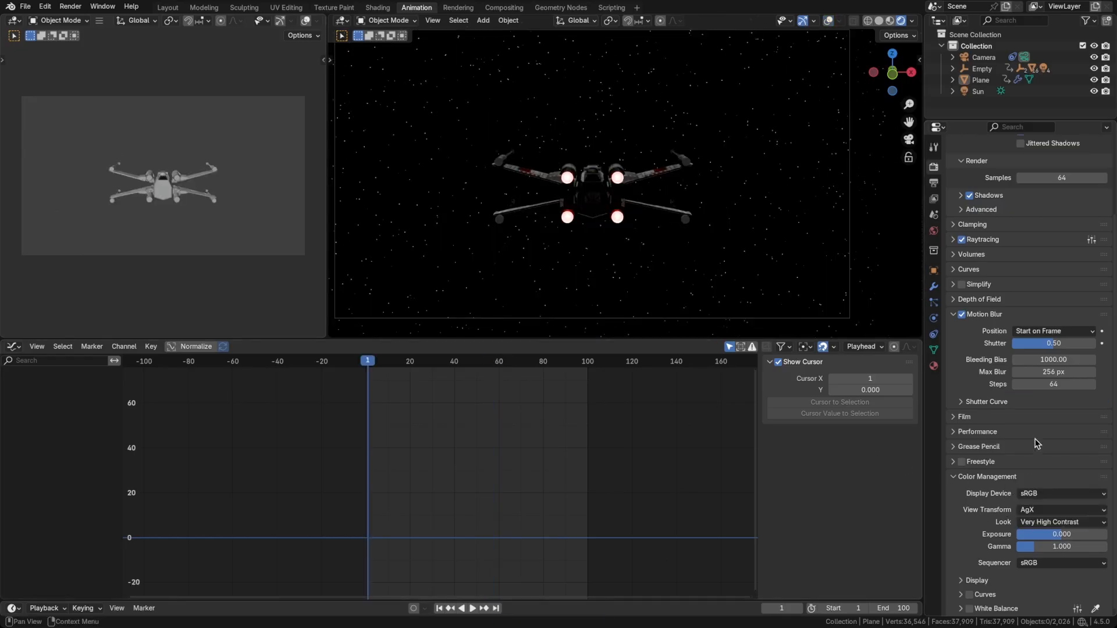
left_click(1041, 527)
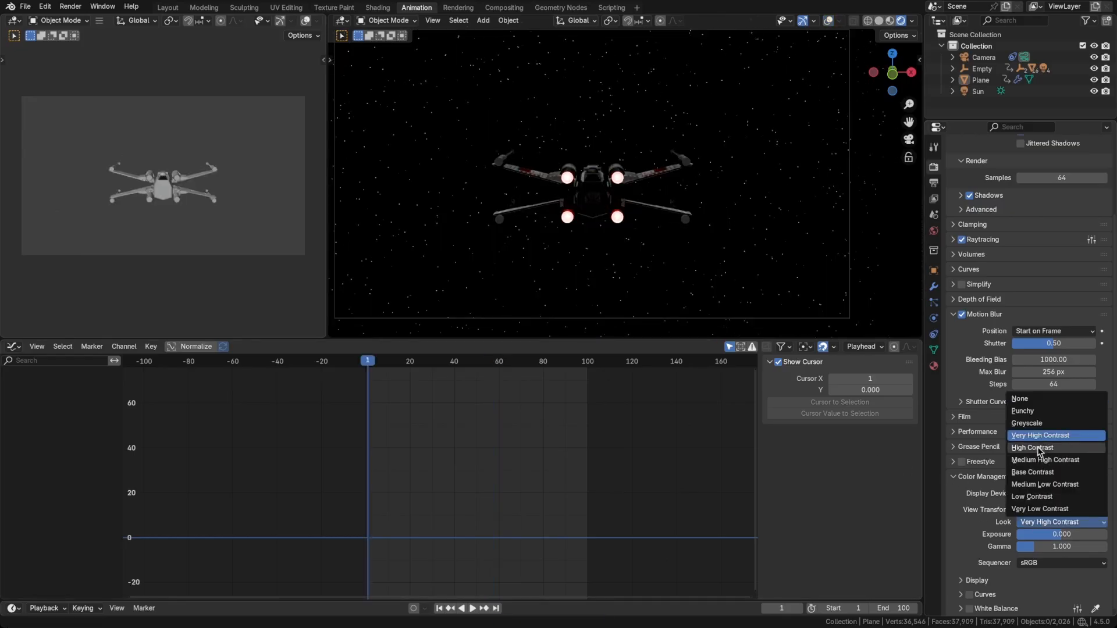
left_click(1038, 449)
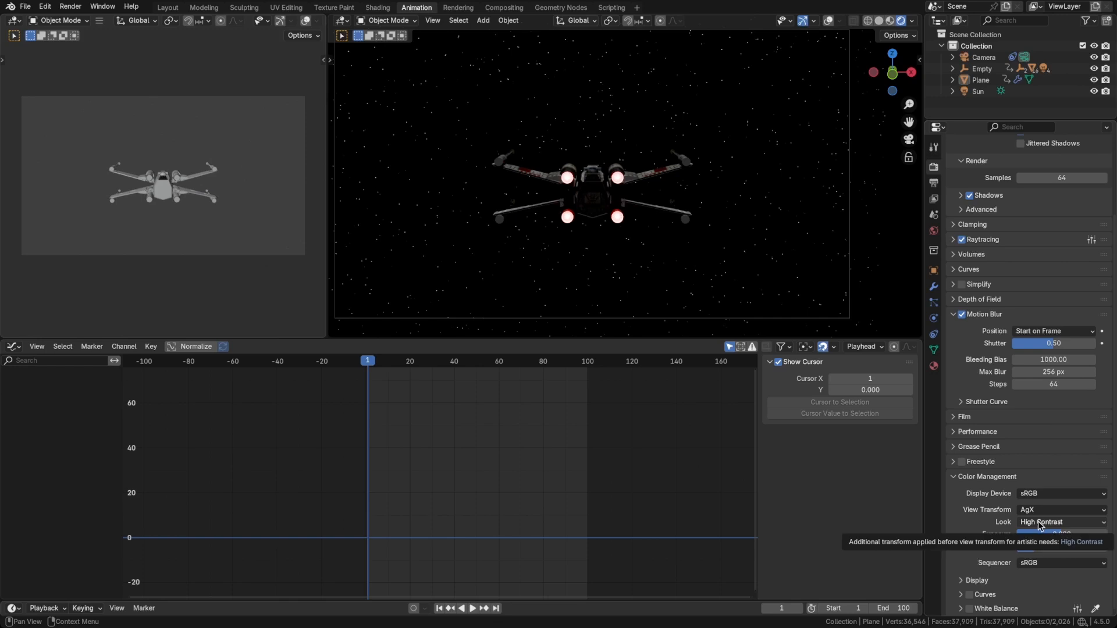
left_click(1037, 522)
left_click(1040, 448)
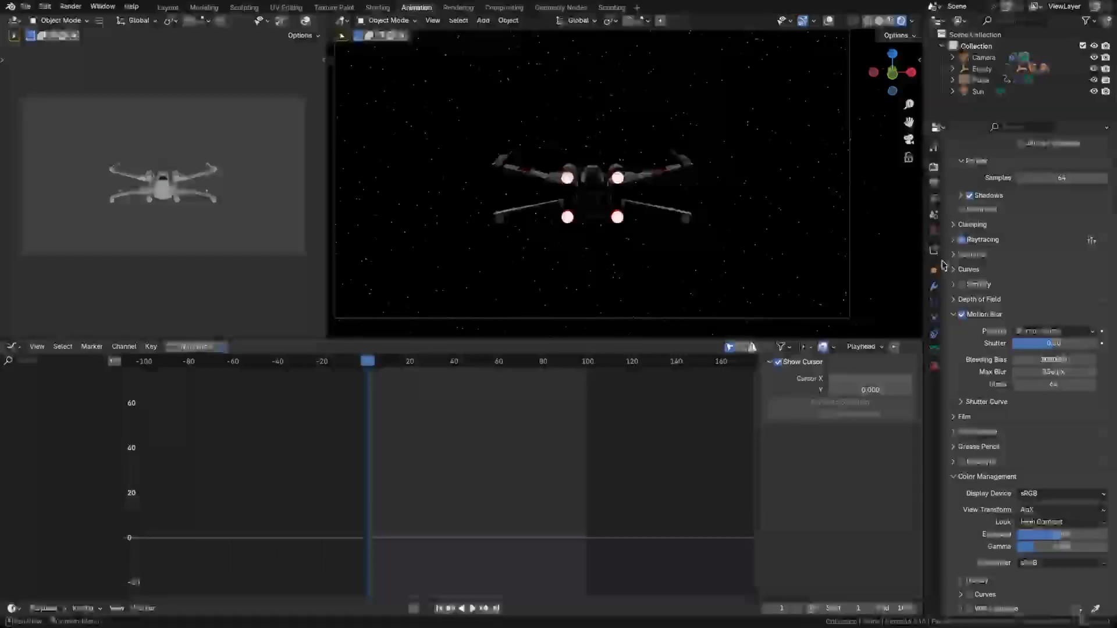
Set the render output's file format to FFmpeg Video.
left_click(934, 183)
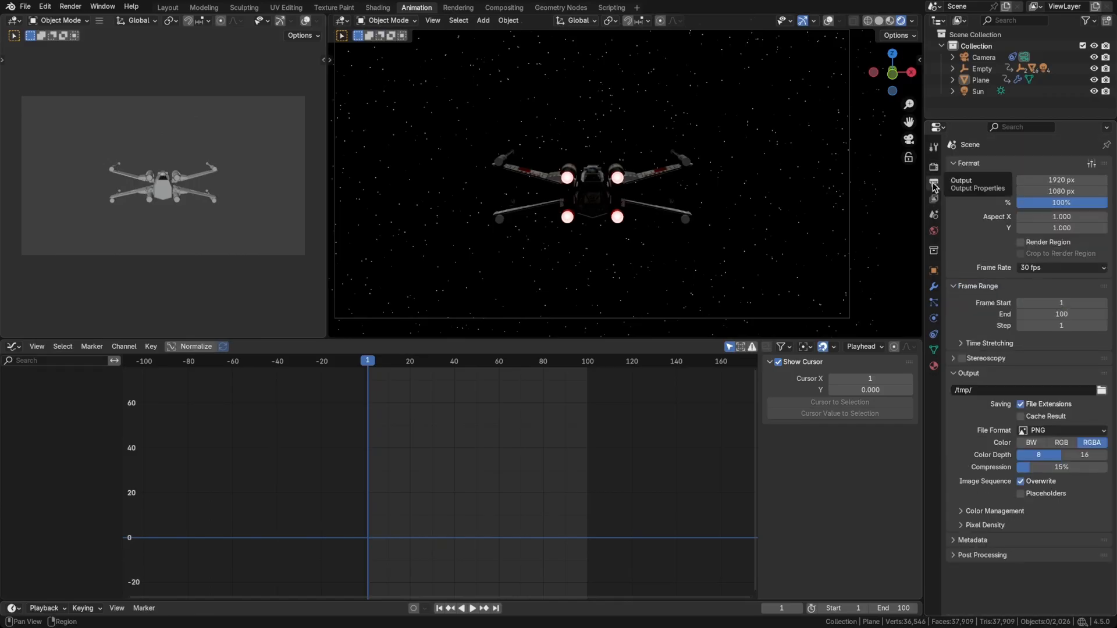
left_click(1062, 432)
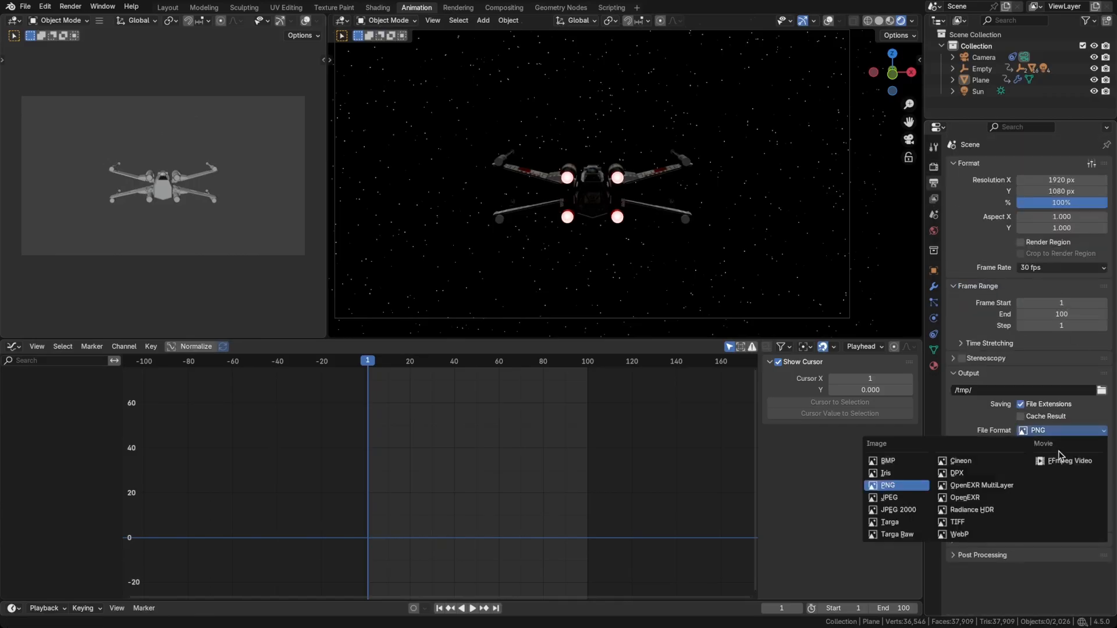
left_click(1056, 461)
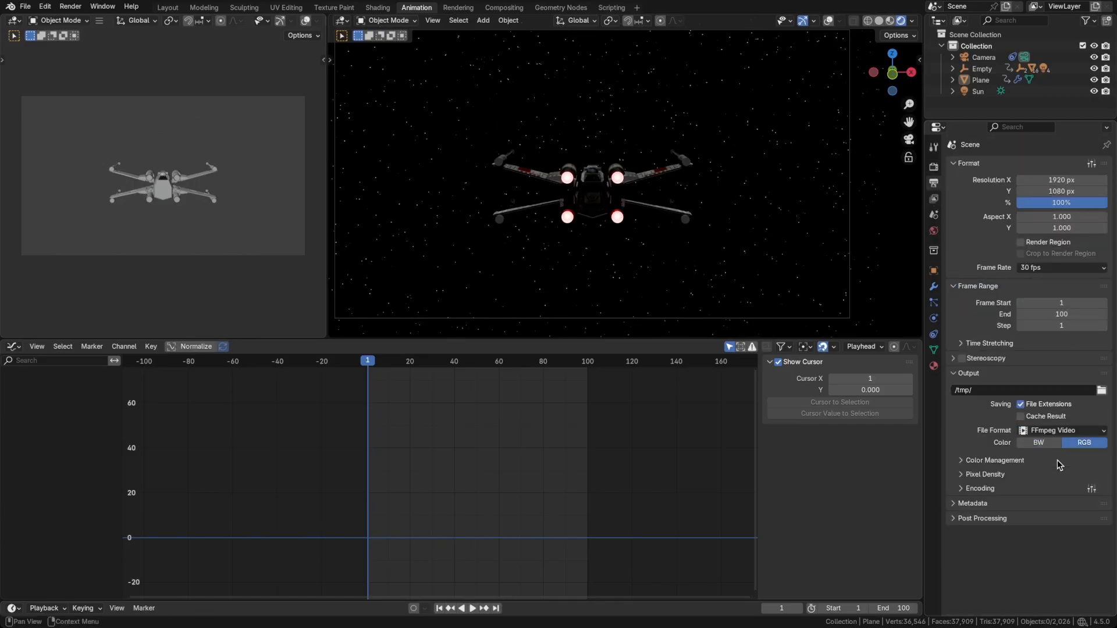
Set the video encoding to an MPEG-4 container with Perceptually Lossless output quality.
left_click(976, 489)
scroll(1014, 479, "down", 3)
left_click(1035, 420)
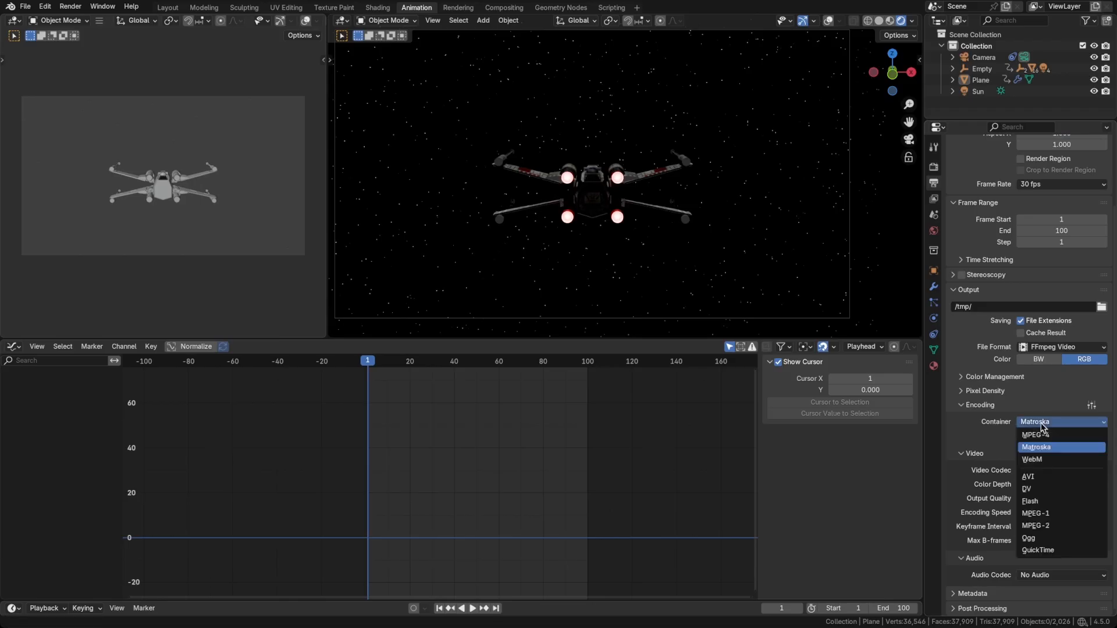
left_click(1041, 435)
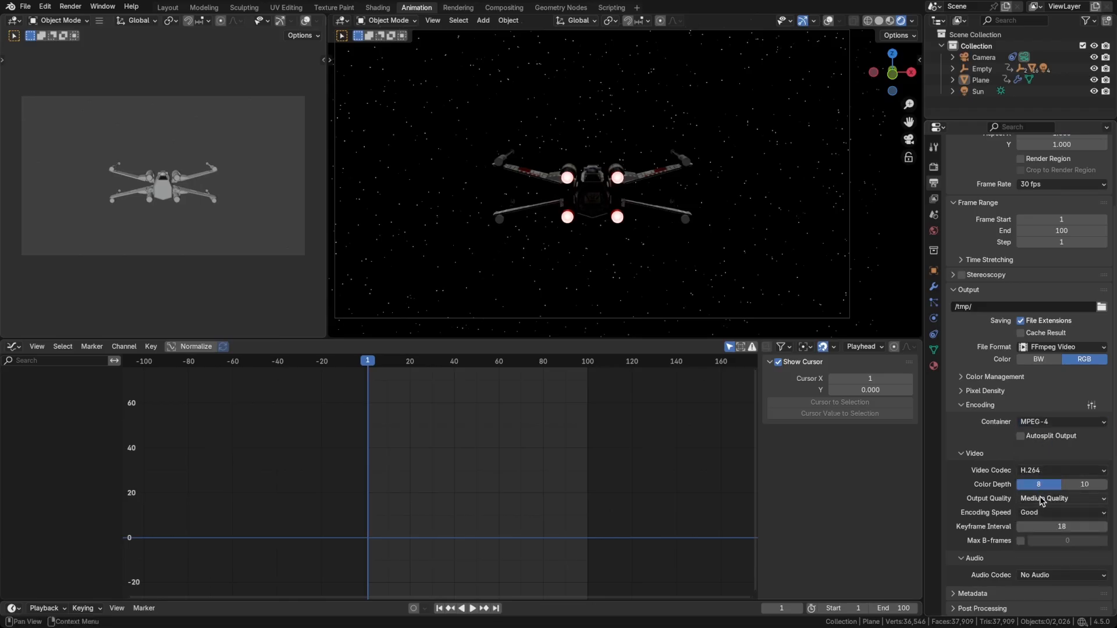
left_click(1041, 499)
left_click(1044, 539)
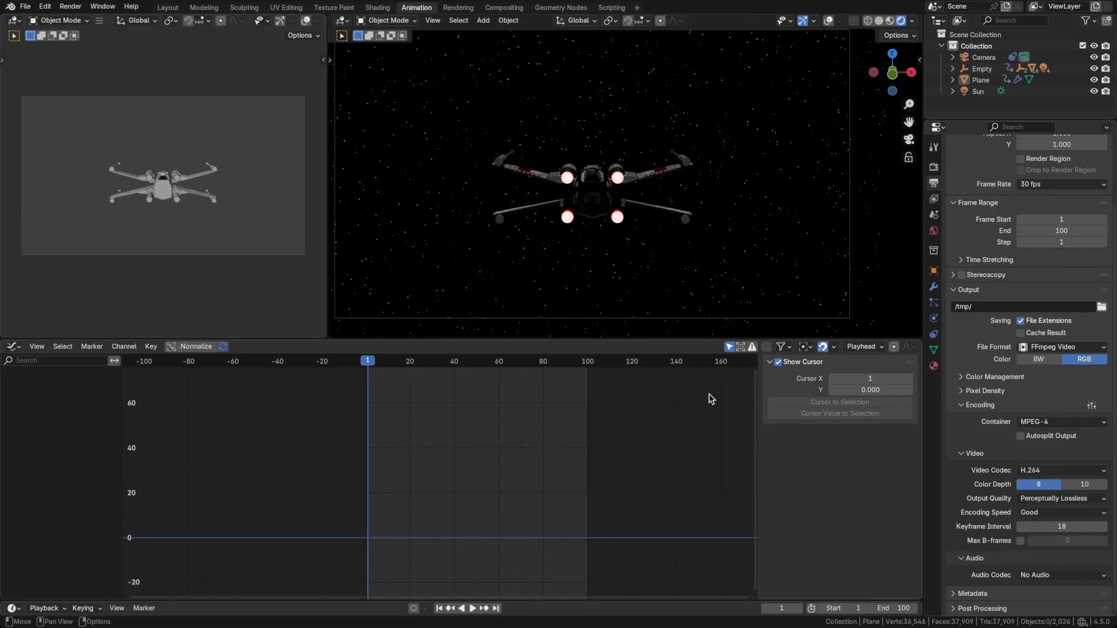
Bring up the render commands for outputting the animation.
left_click(68, 8)
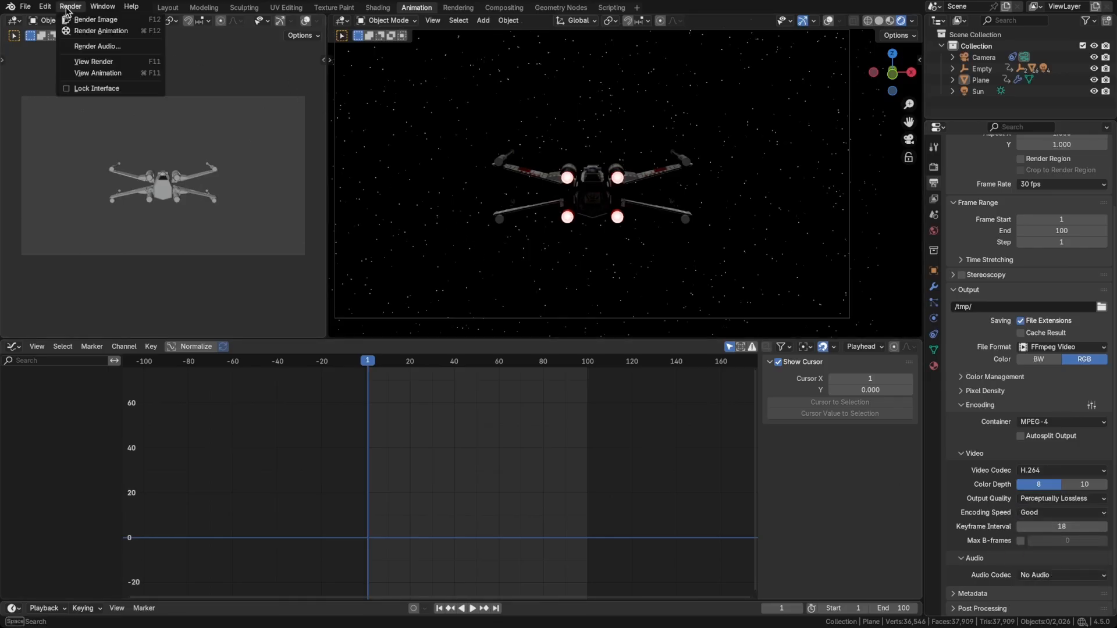